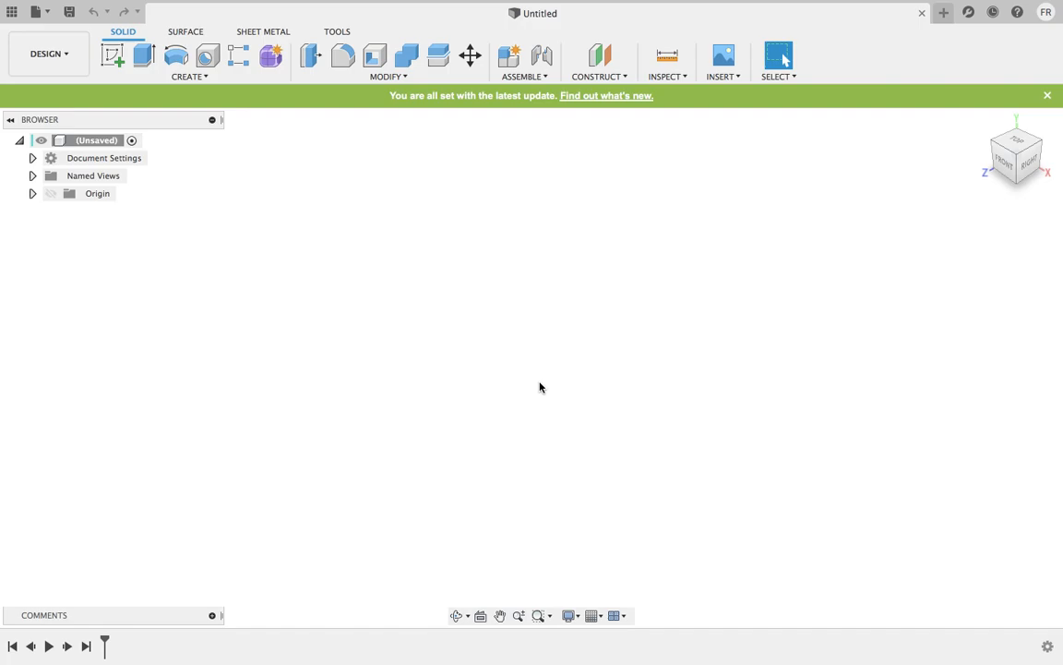
- Display the project's stored designs in the BENCH VICE folder alongside the modelling area
{"action": "left_click", "coordinate": [46, 15]}
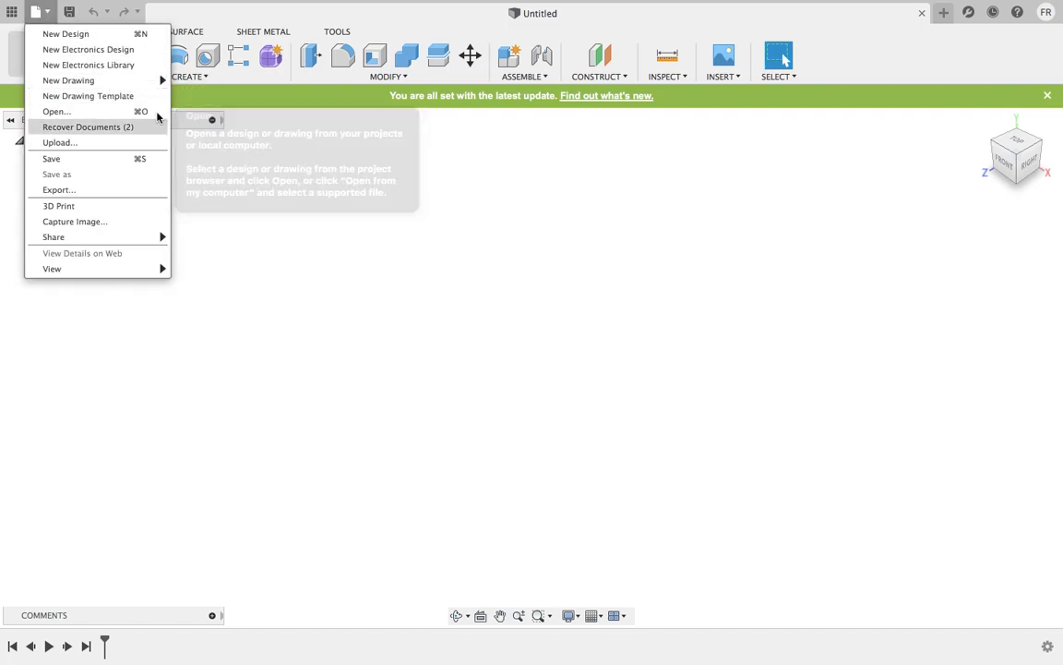
{"action": "left_click", "coordinate": [531, 309]}
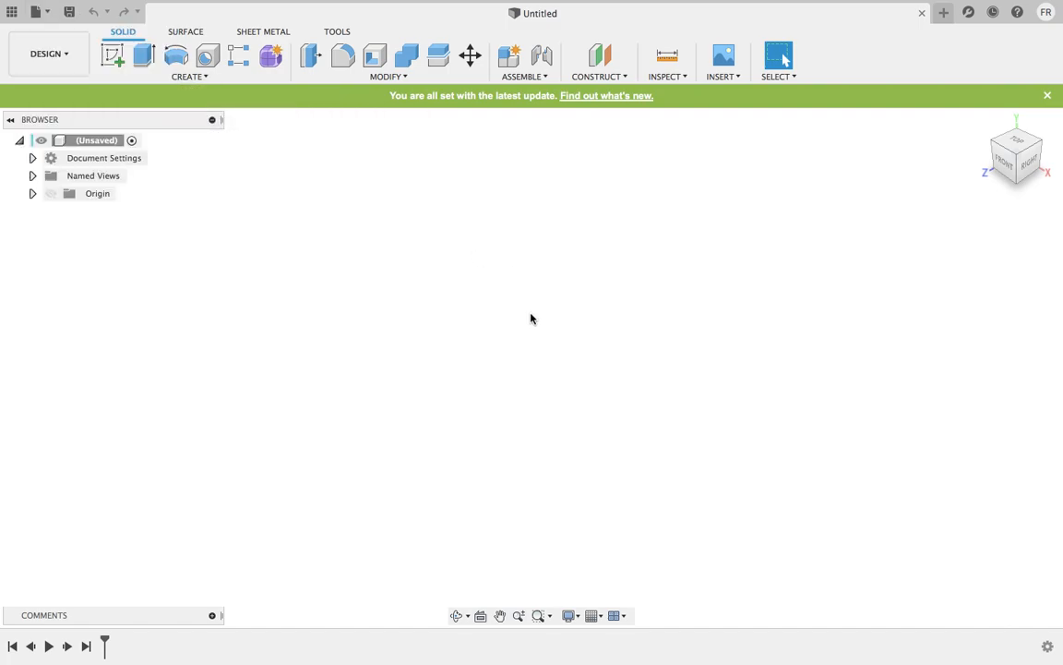
{"action": "left_click", "coordinate": [11, 12]}
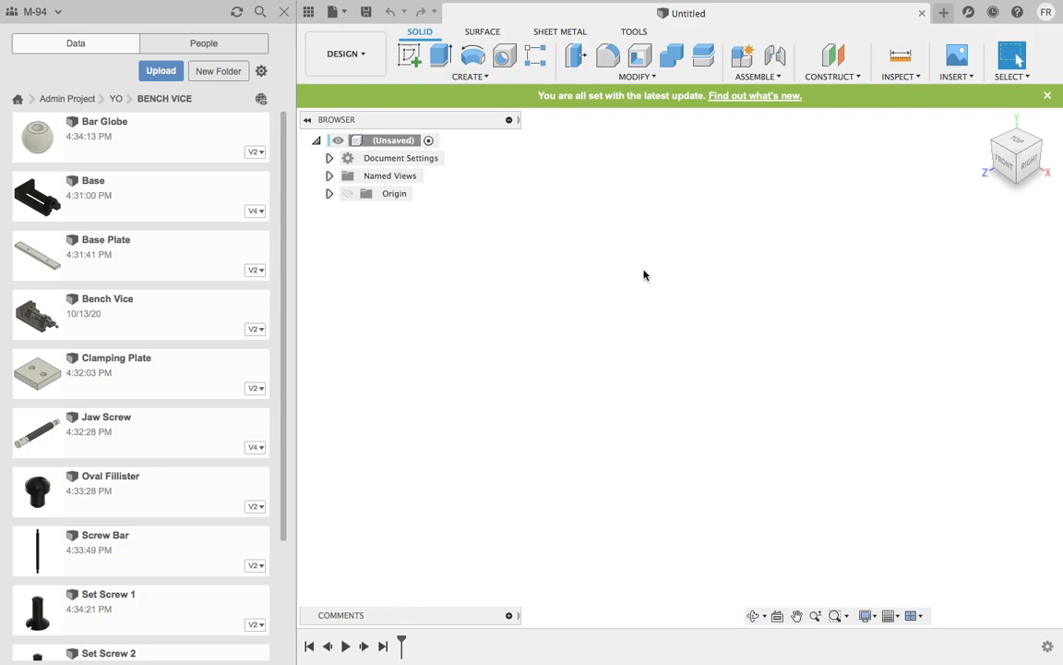
{"action": "key", "text": "super+o"}
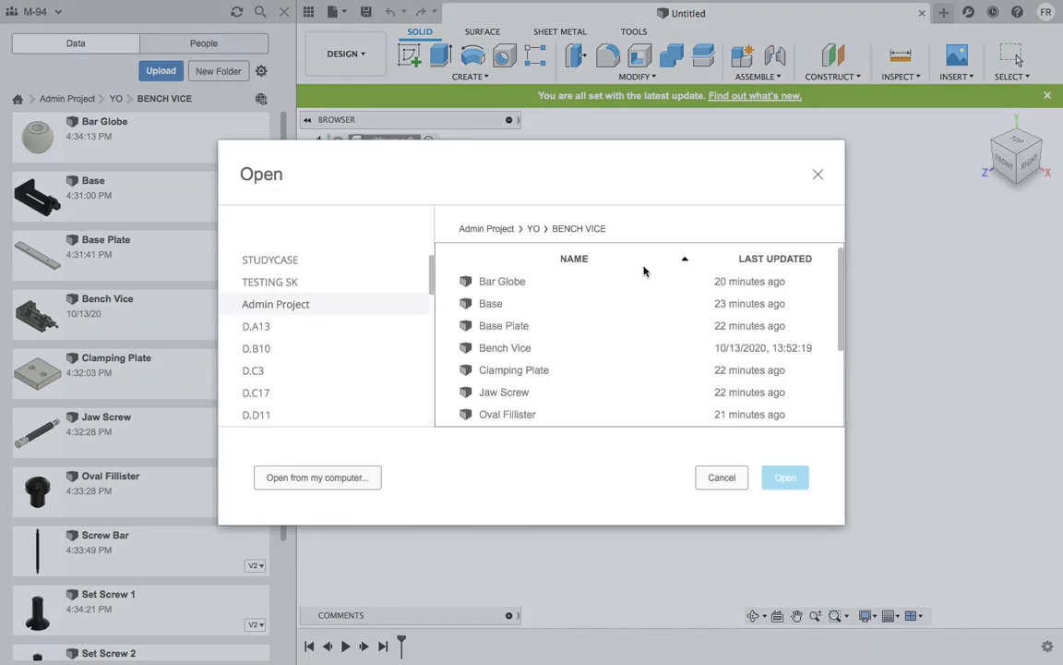
{"action": "left_click", "coordinate": [337, 480]}
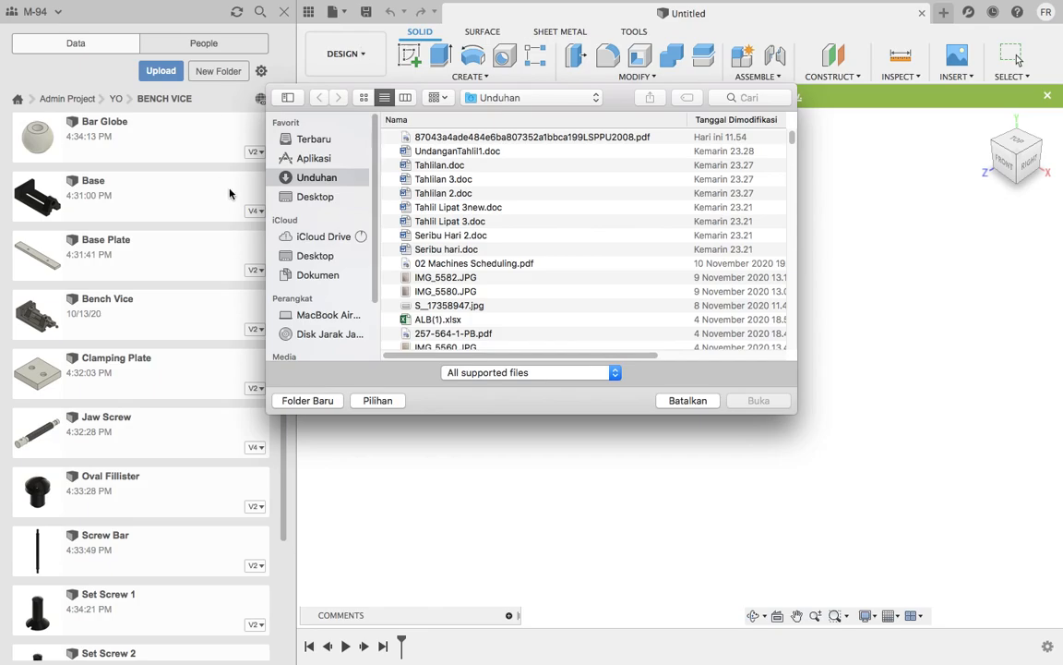
{"action": "left_click", "coordinate": [327, 161]}
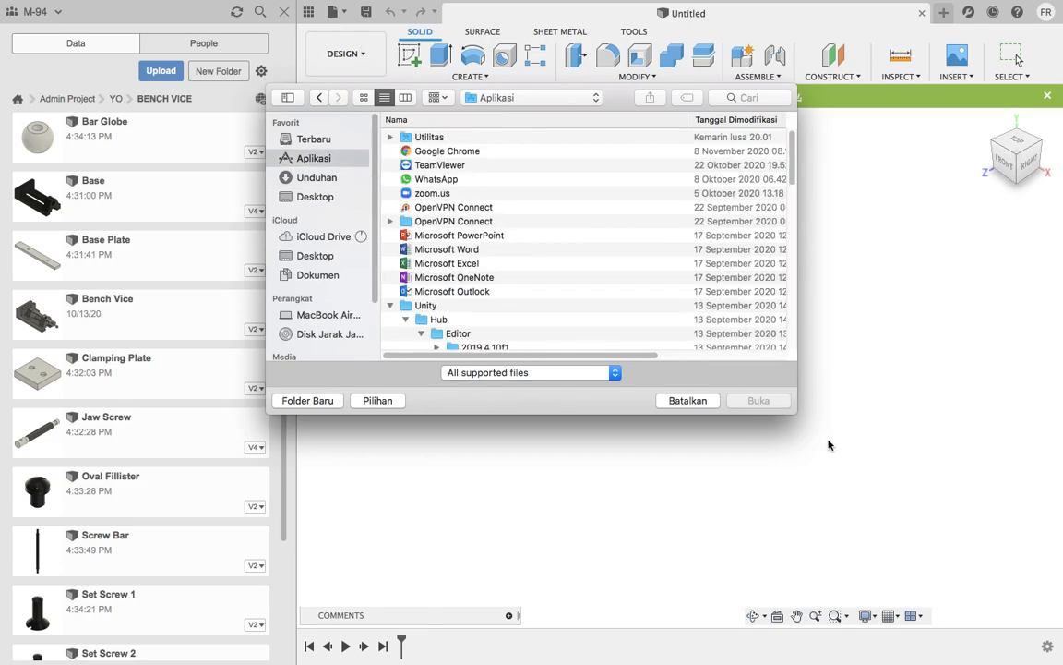
{"action": "left_click", "coordinate": [688, 400]}
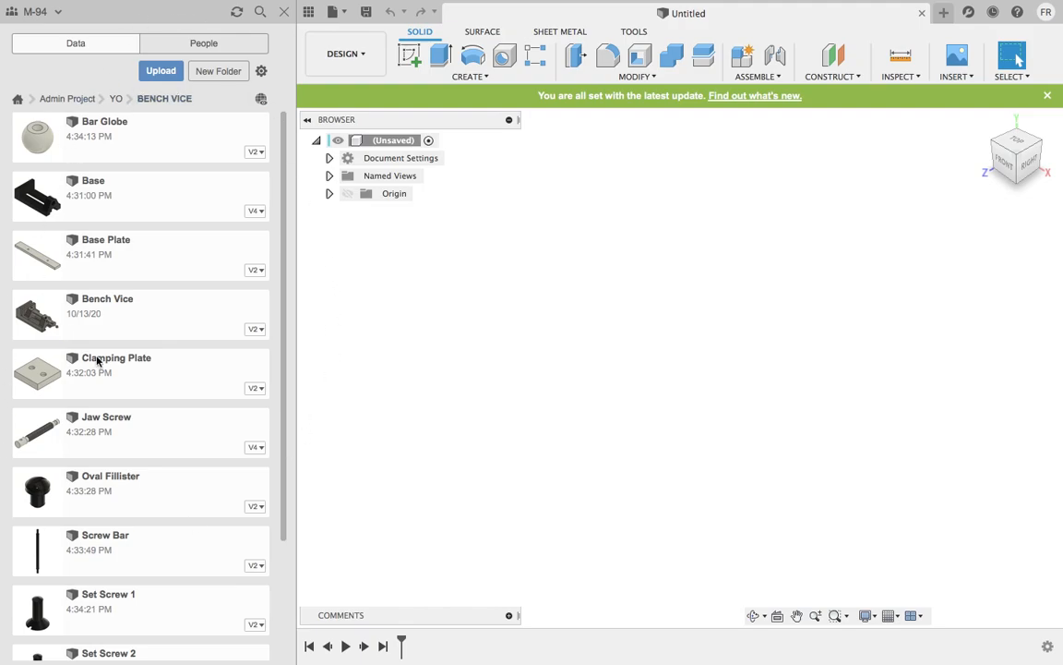
- Try to insert the Base part from the BENCH VICE folder into the unsaved design
{"action": "right_click", "coordinate": [125, 195]}
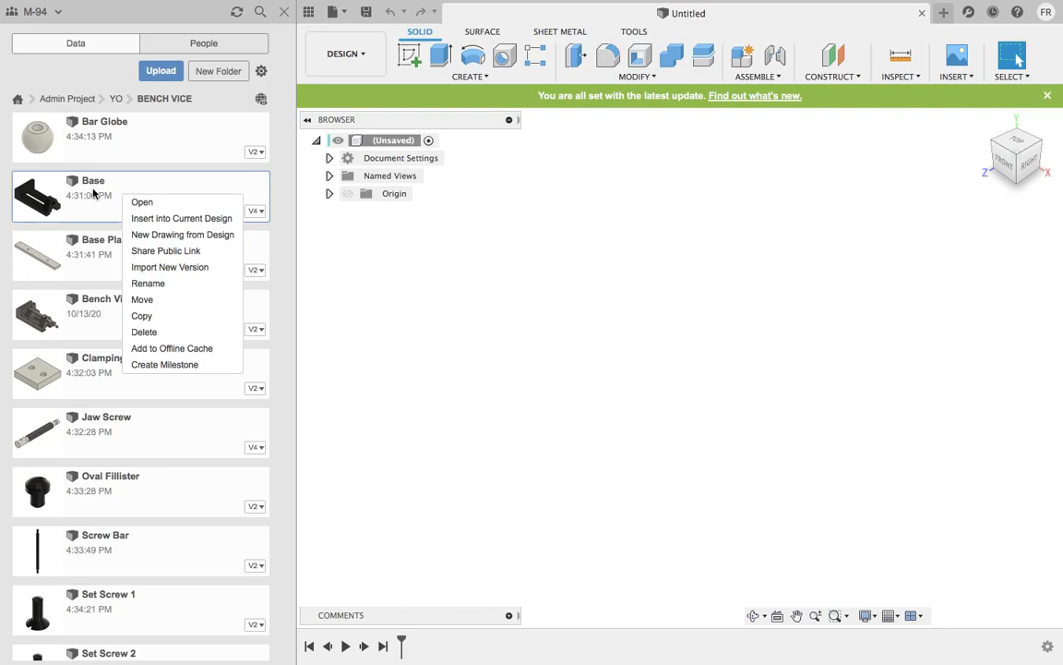
{"action": "left_click", "coordinate": [175, 220]}
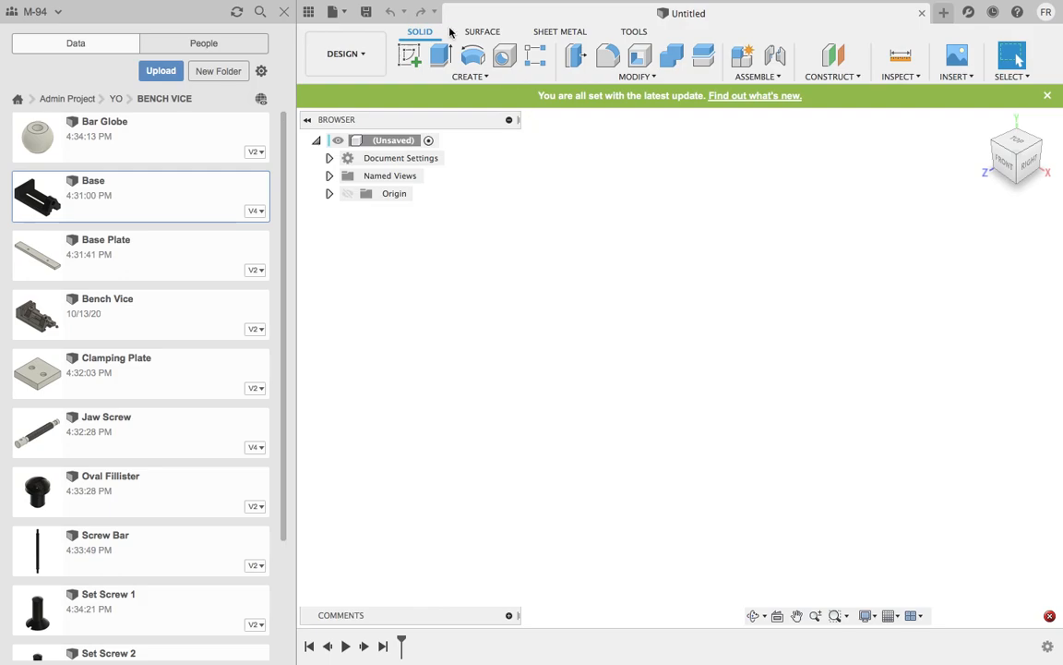
{"action": "right_click", "coordinate": [159, 198]}
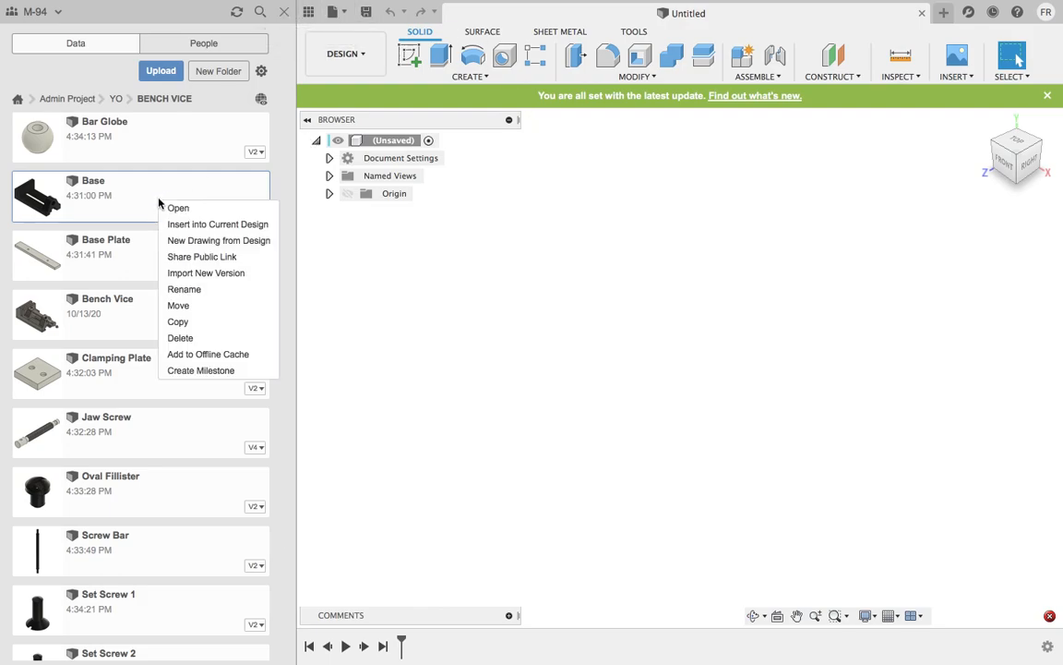
{"action": "left_click", "coordinate": [209, 221]}
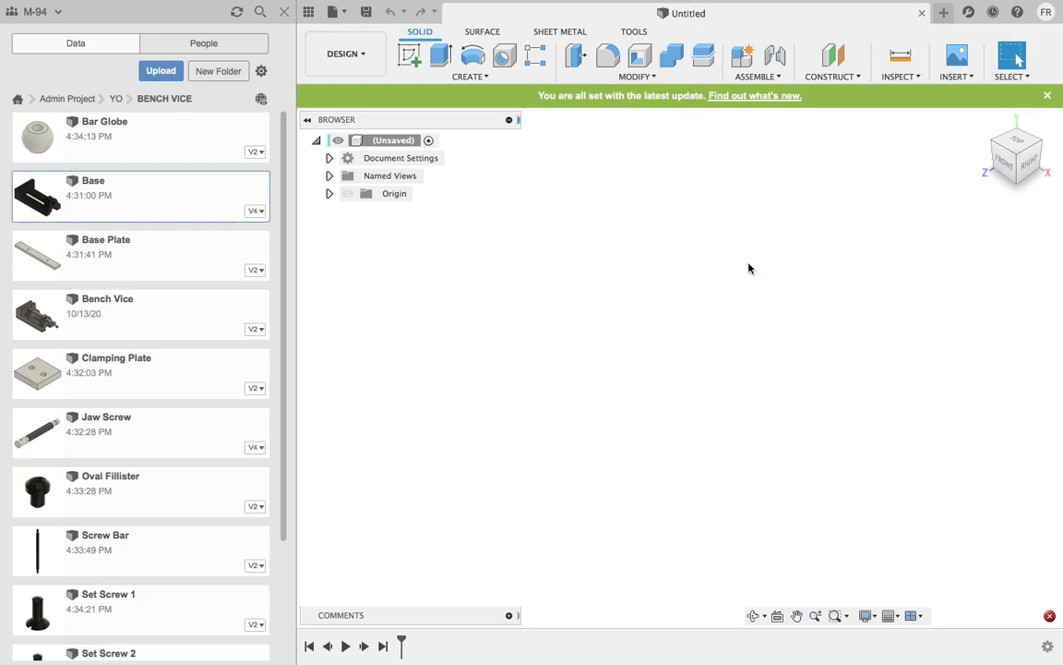
- Save the design as EXERCISE MODUL 4 in the BENCH VICE folder of Admin Project
{"action": "key", "text": "ctrl+s"}
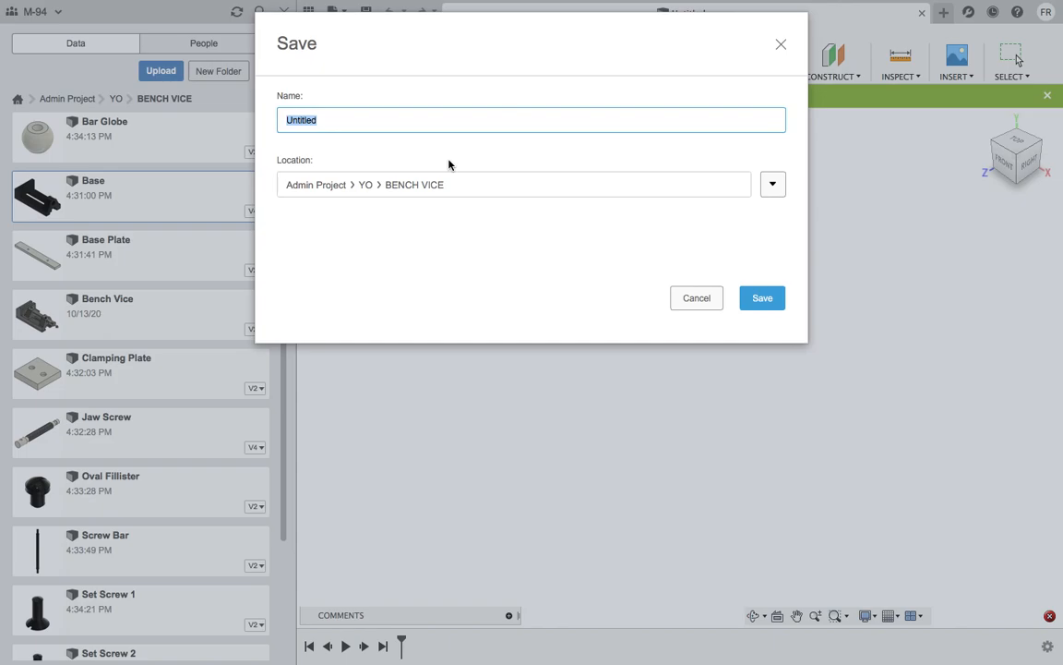
{"action": "type", "text": "EXCER"}
{"action": "key", "text": "BackSpace"}
{"action": "key", "text": "BackSpace"}
{"action": "key", "text": "BackSpace"}
{"action": "type", "text": "ERCISE MODUL 4"}
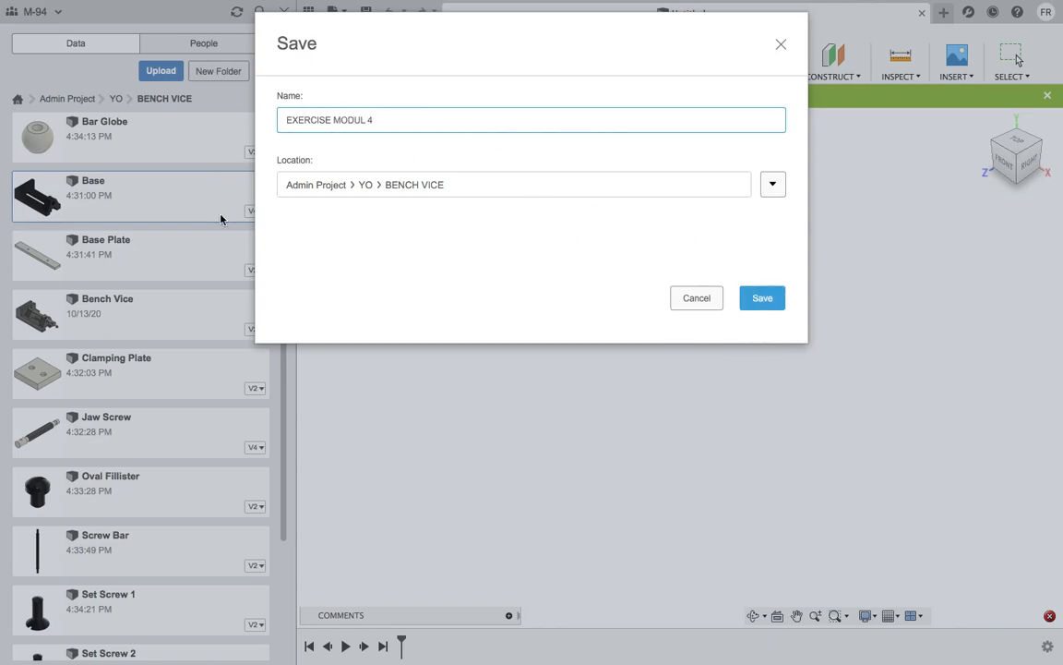
{"action": "left_click", "coordinate": [763, 301]}
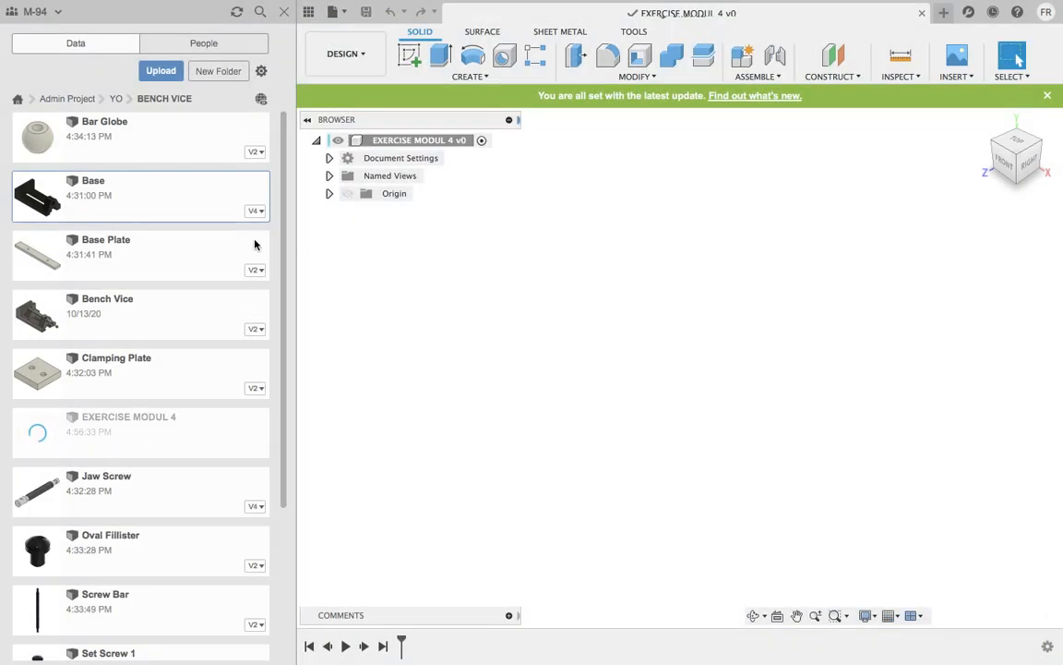
- Insert the Base part into the current design, rotated -90 degrees about the X axis
{"action": "right_click", "coordinate": [161, 212]}
{"action": "left_click", "coordinate": [196, 232]}
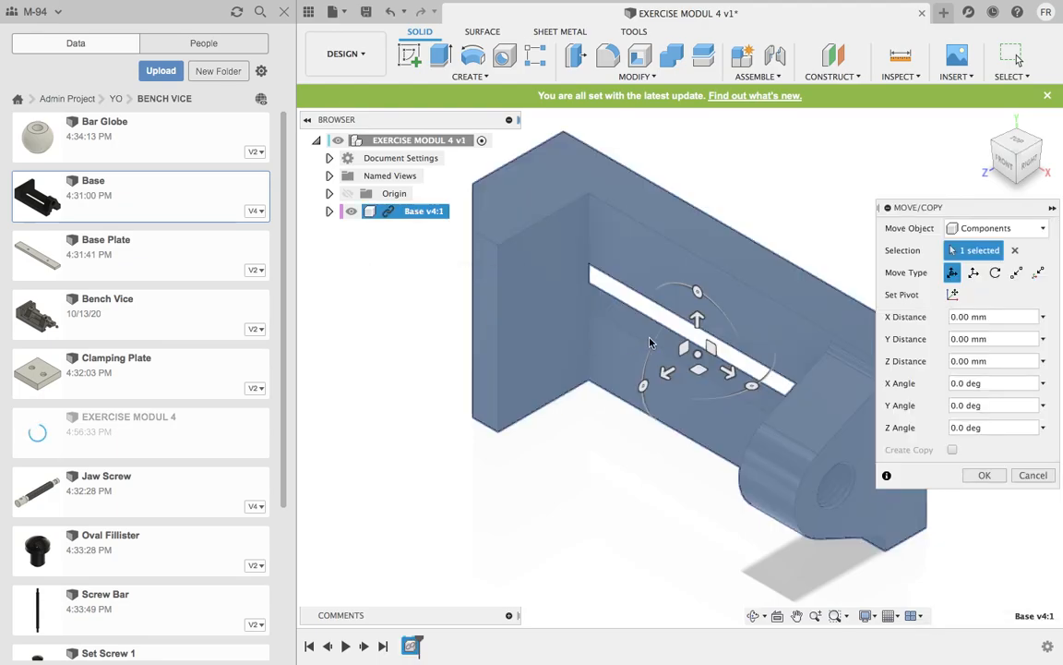
{"action": "scroll", "coordinate": [591, 314], "scroll_direction": "down", "scroll_amount": 5}
{"action": "left_click_drag", "start_coordinate": [609, 364], "coordinate": [670, 288]}
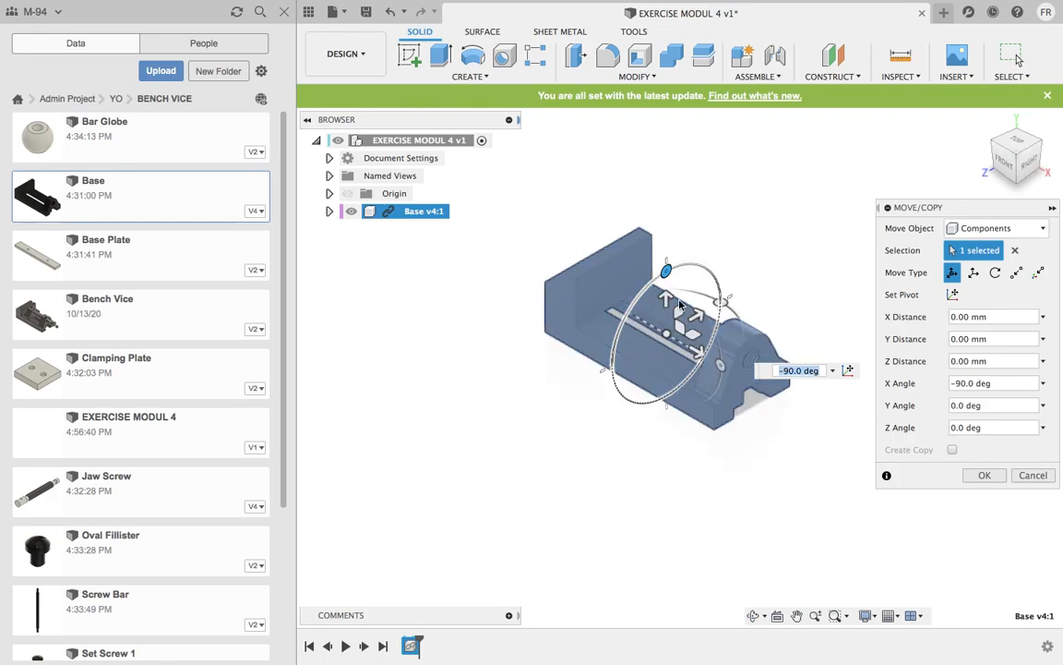
{"action": "left_click", "coordinate": [986, 476]}
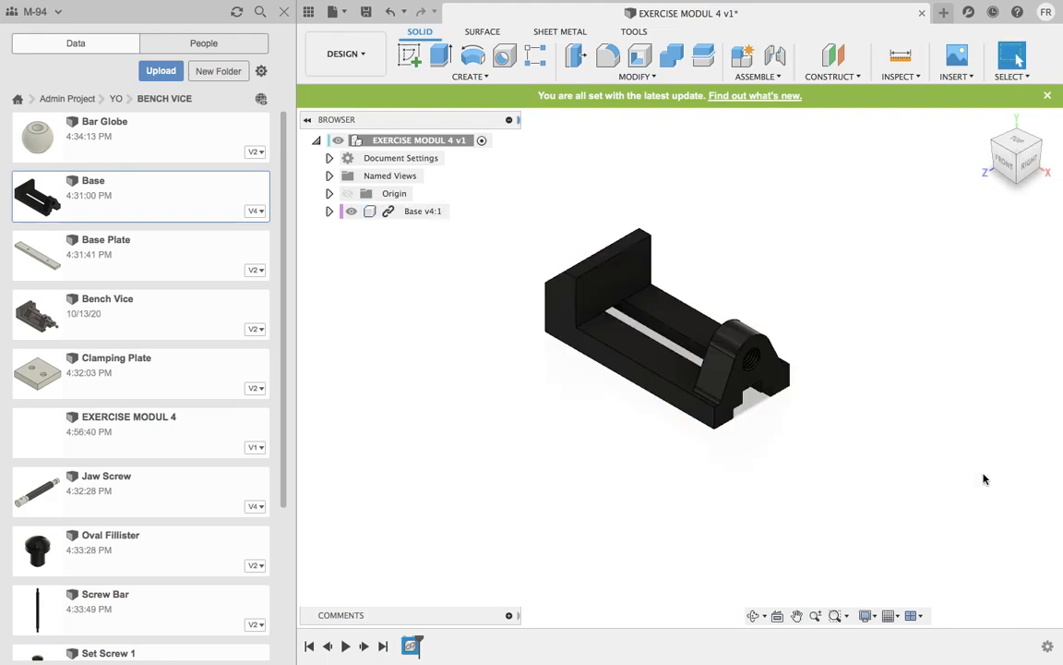
- Insert the Base Plate into the current design, placed in front of the base and rotated -90 degrees about the X axis
{"action": "right_click", "coordinate": [118, 246]}
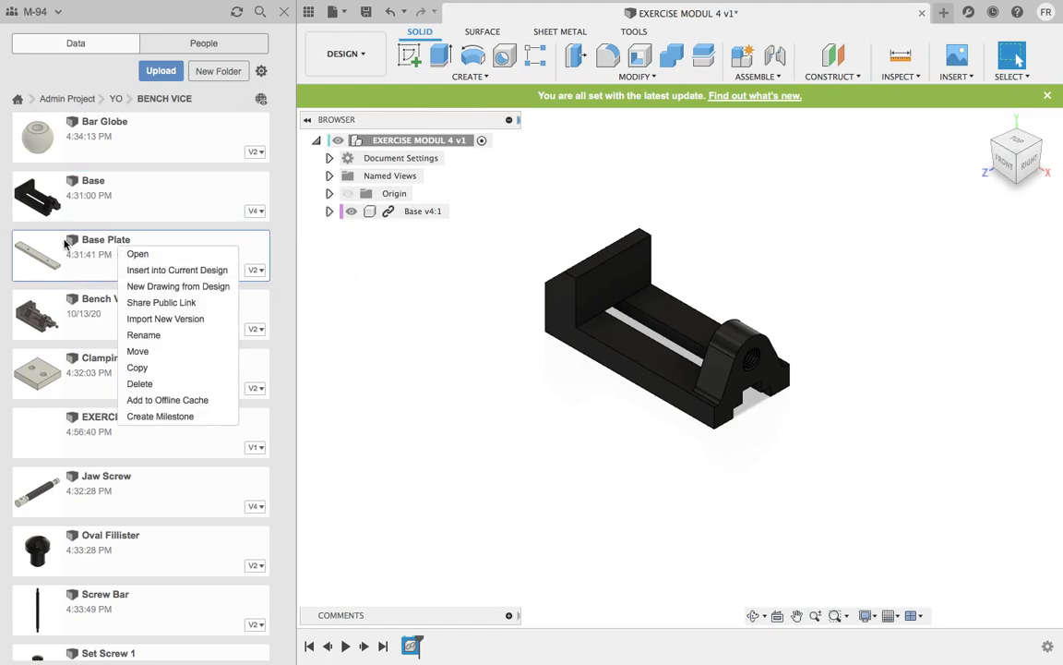
{"action": "left_click", "coordinate": [157, 271]}
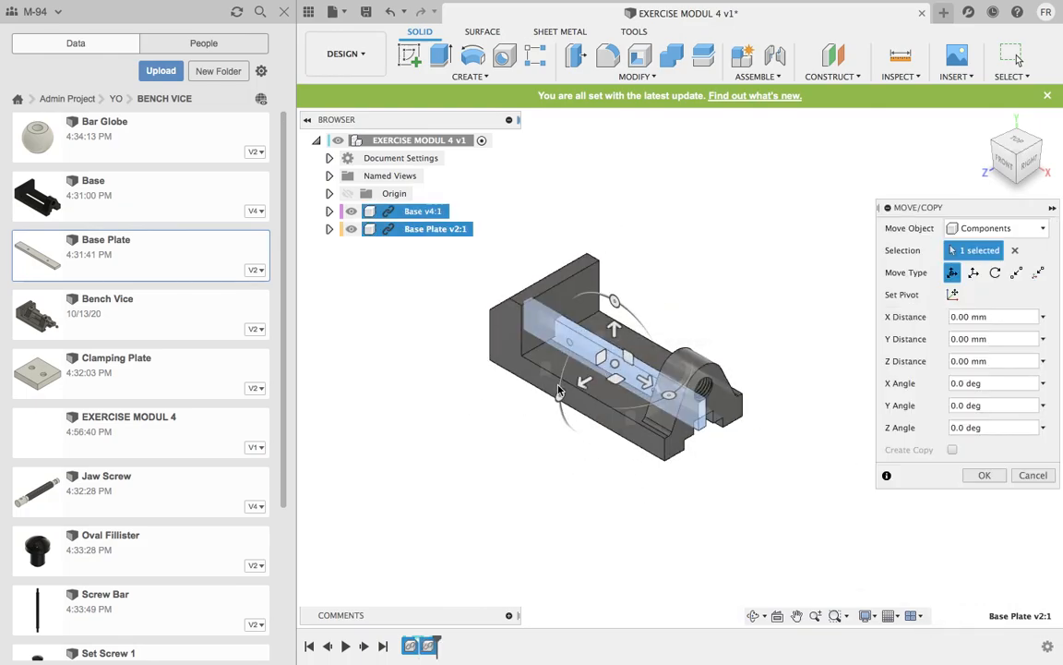
{"action": "left_click_drag", "start_coordinate": [581, 385], "coordinate": [507, 364]}
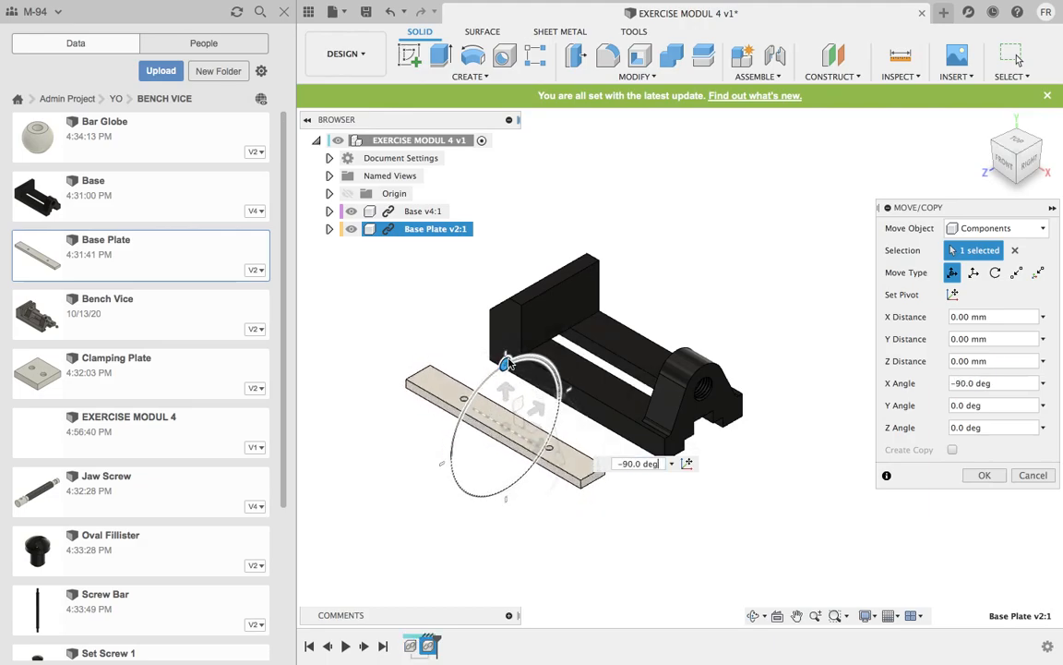
{"action": "left_click", "coordinate": [982, 475]}
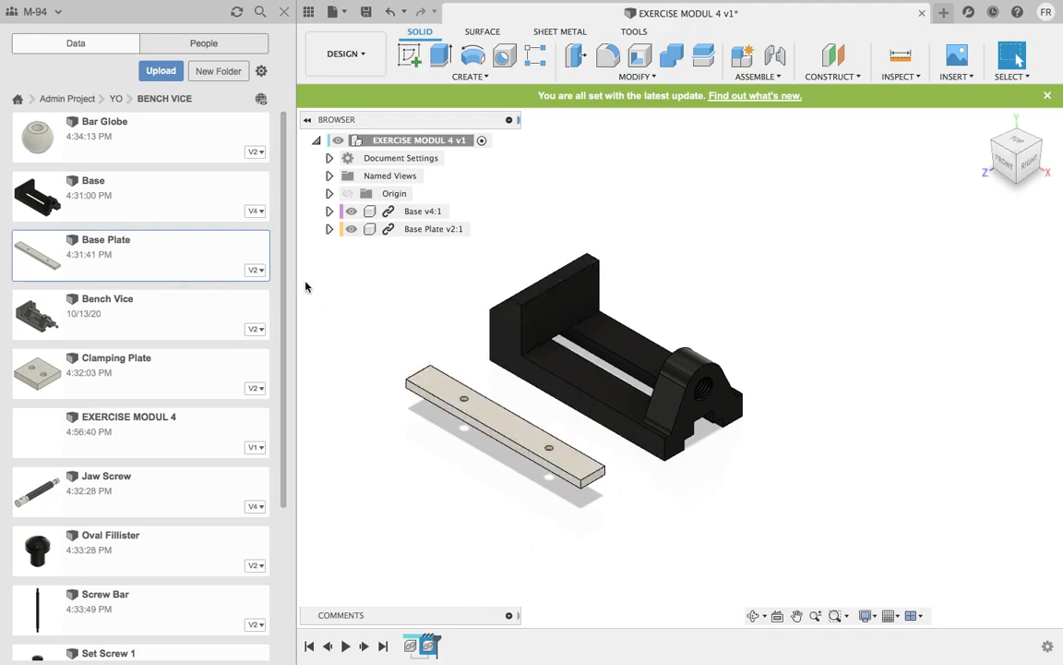
- Create a copy of the Base Plate component moved 170 mm along Y to the opposite side of the base
{"action": "left_click", "coordinate": [495, 420]}
{"action": "right_click", "coordinate": [495, 421]}
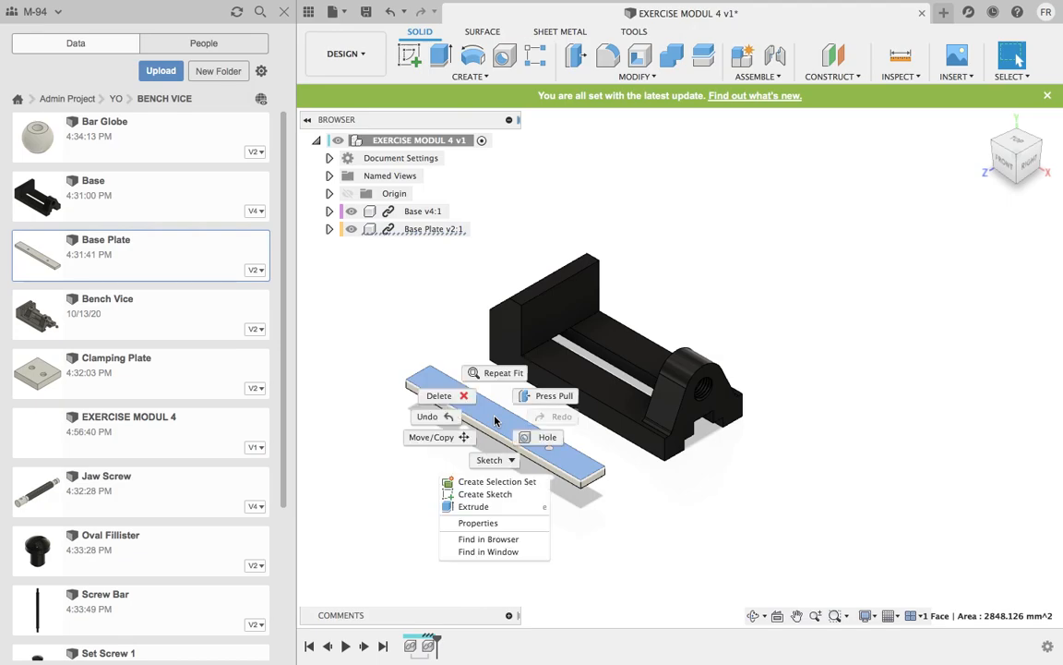
{"action": "left_click", "coordinate": [467, 439]}
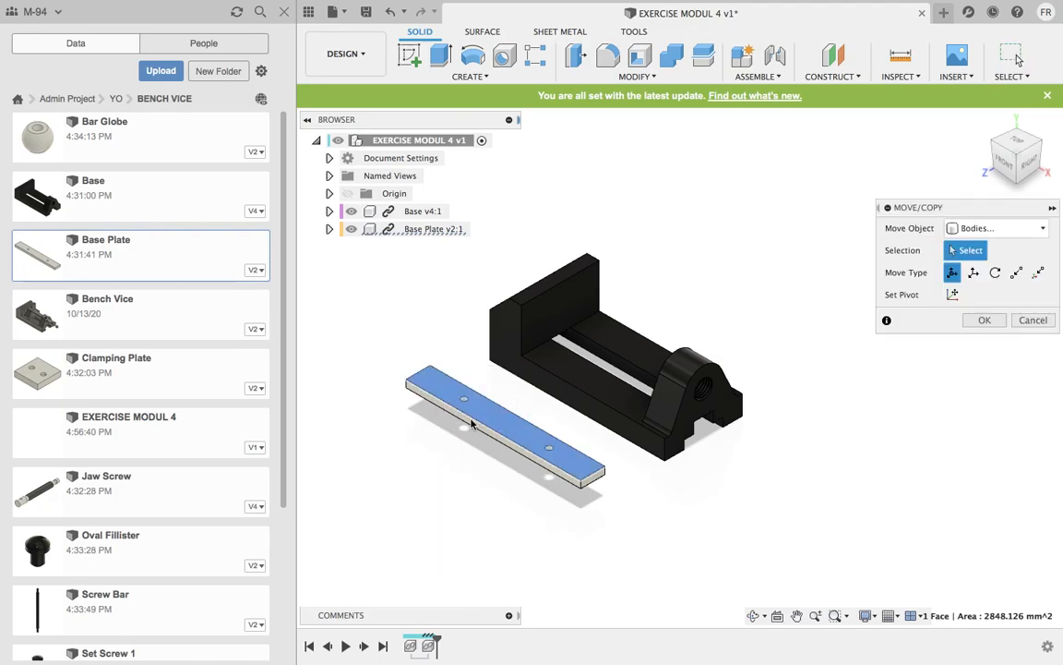
{"action": "left_click", "coordinate": [1015, 230]}
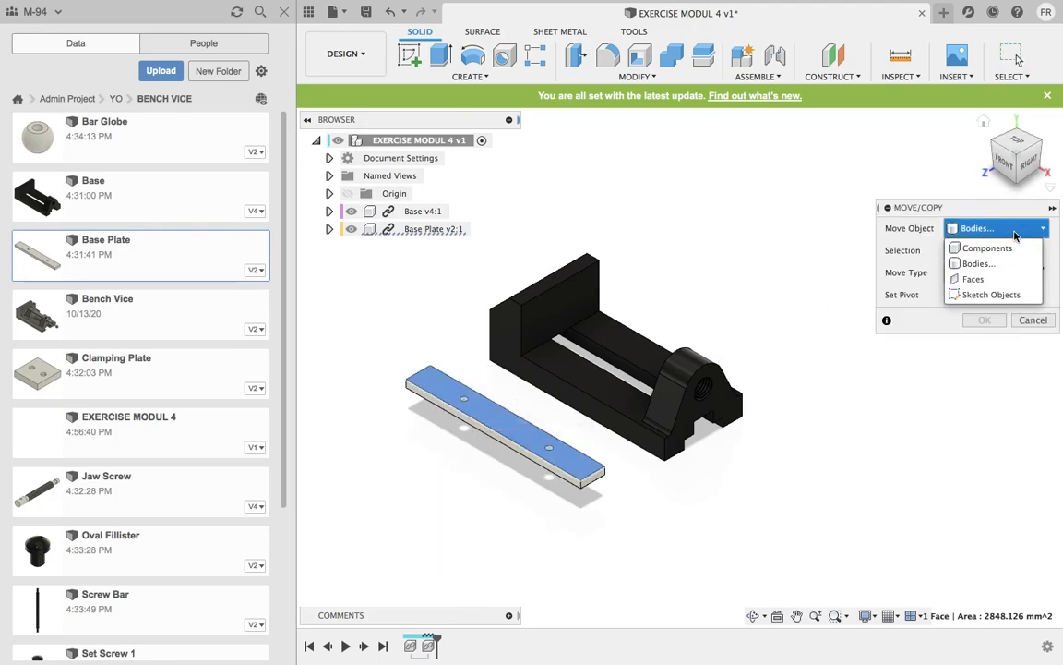
{"action": "left_click", "coordinate": [986, 248]}
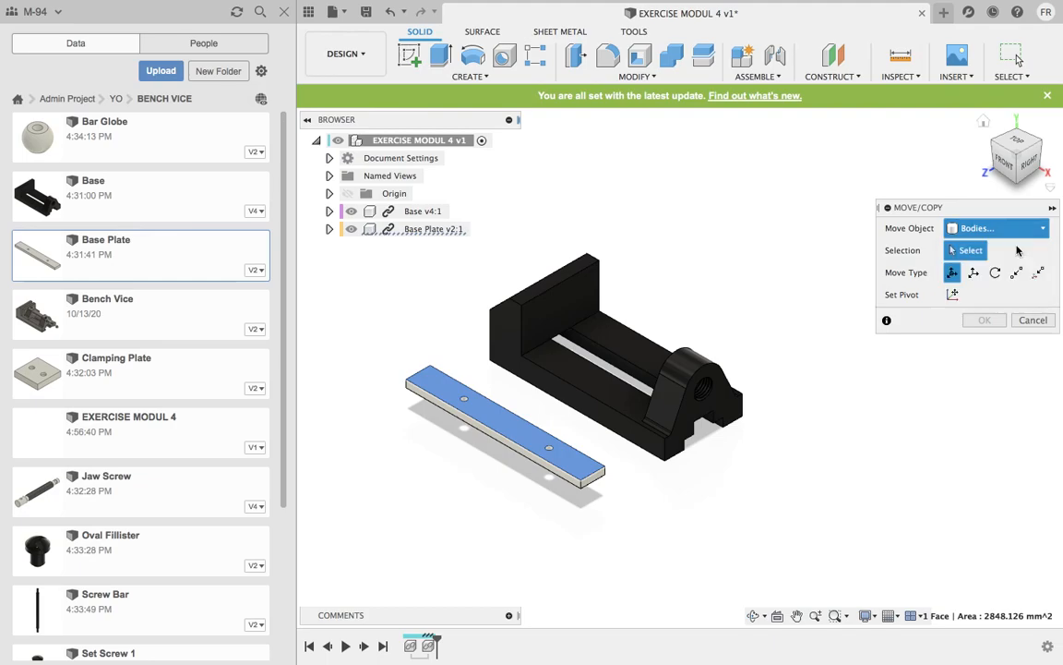
{"action": "left_click", "coordinate": [519, 446]}
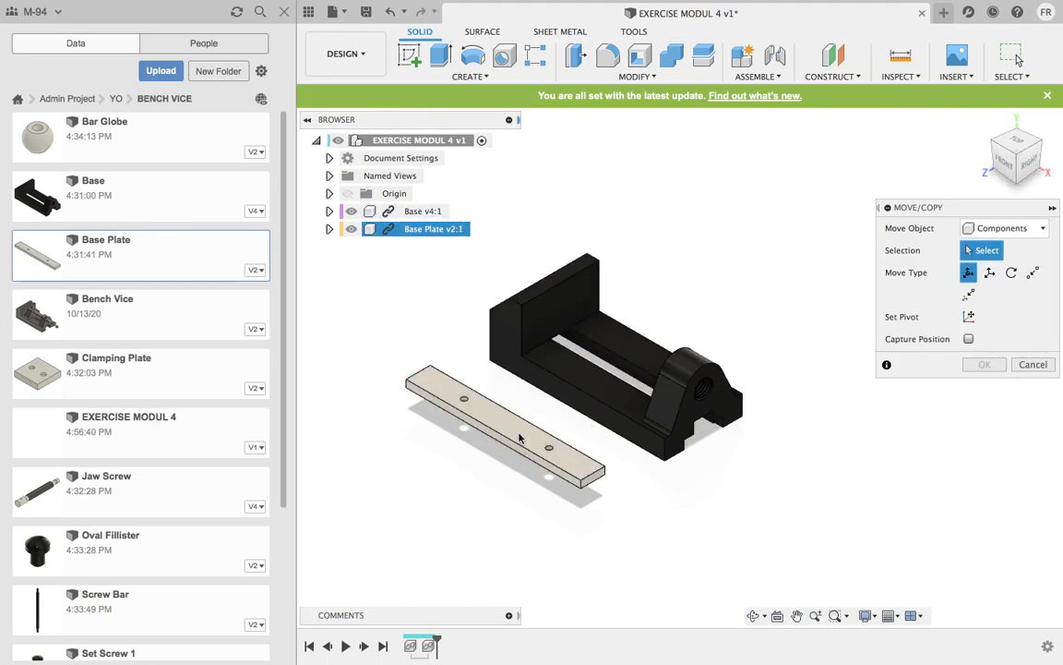
{"action": "left_click", "coordinate": [511, 420]}
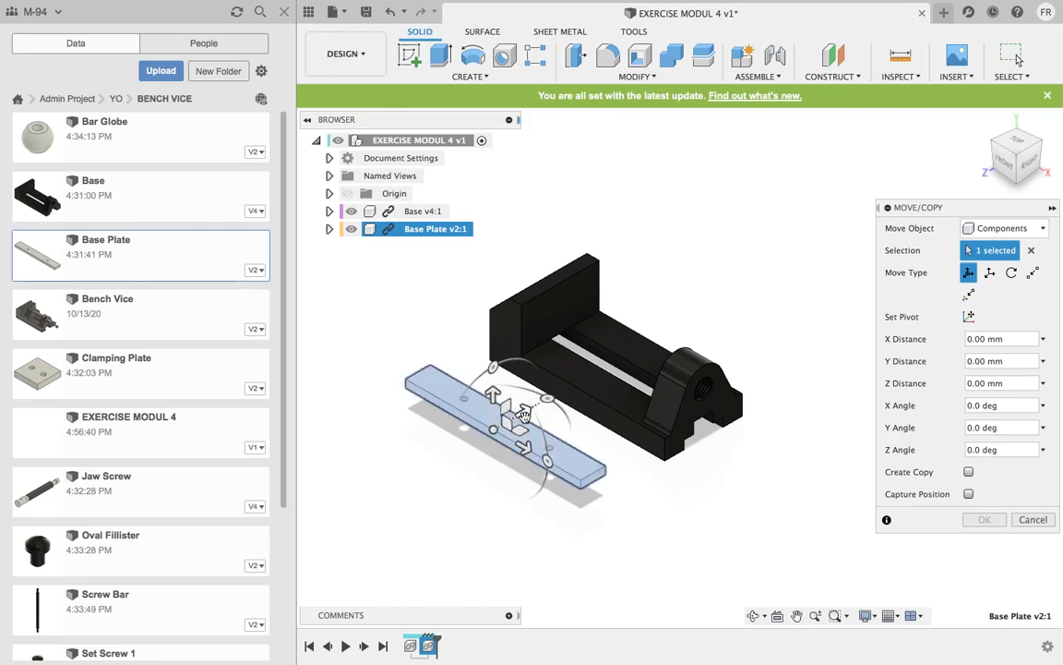
{"action": "left_click", "coordinate": [968, 471]}
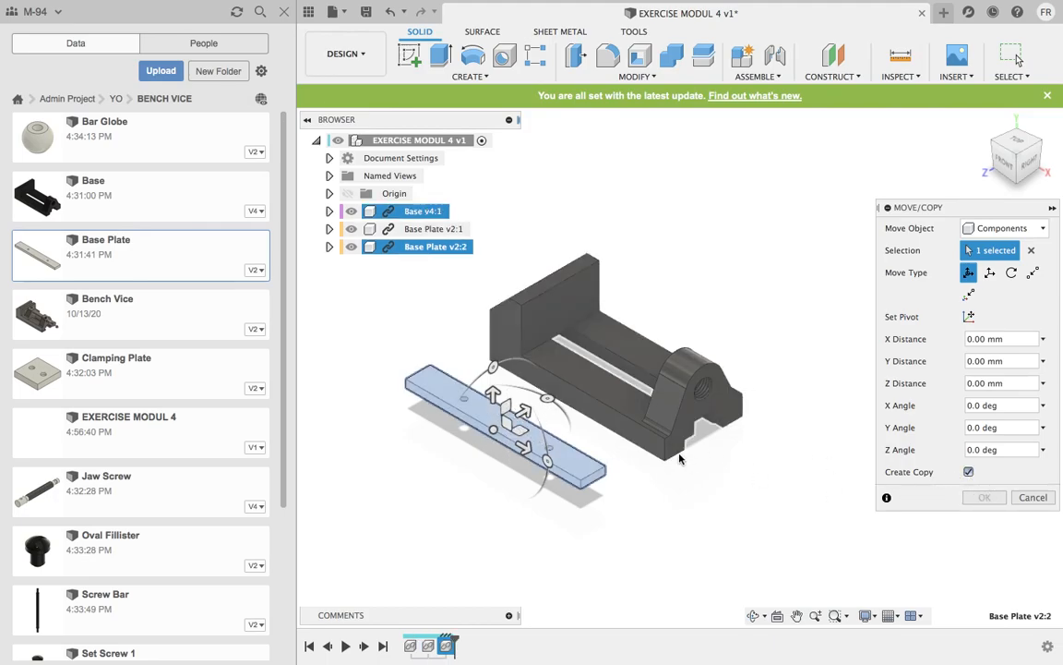
{"action": "left_click_drag", "start_coordinate": [526, 416], "coordinate": [868, 386]}
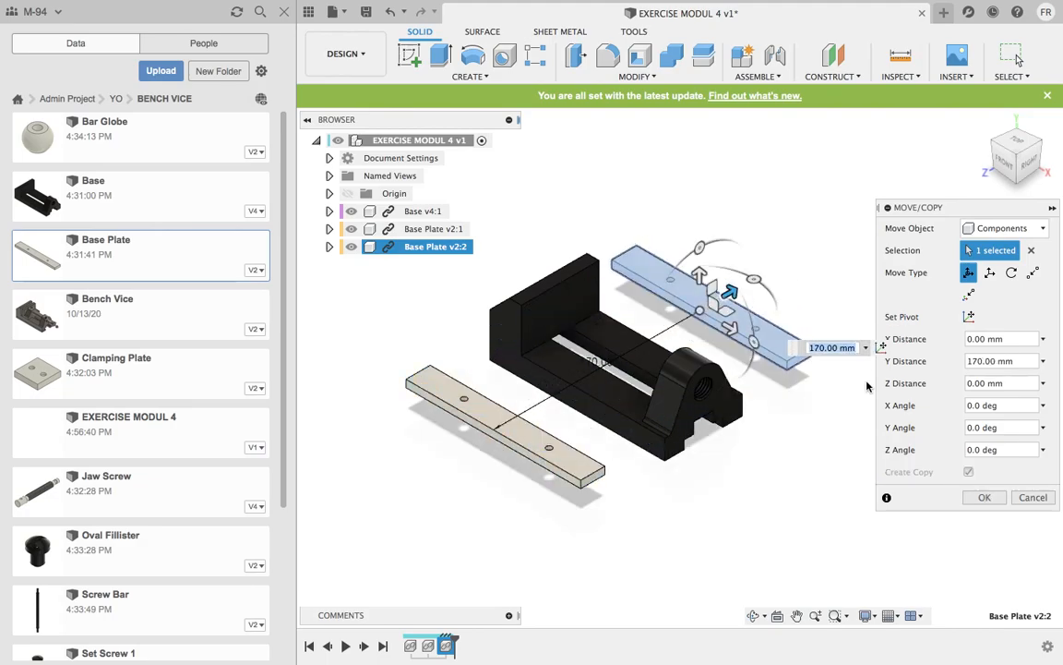
{"action": "left_click", "coordinate": [986, 498]}
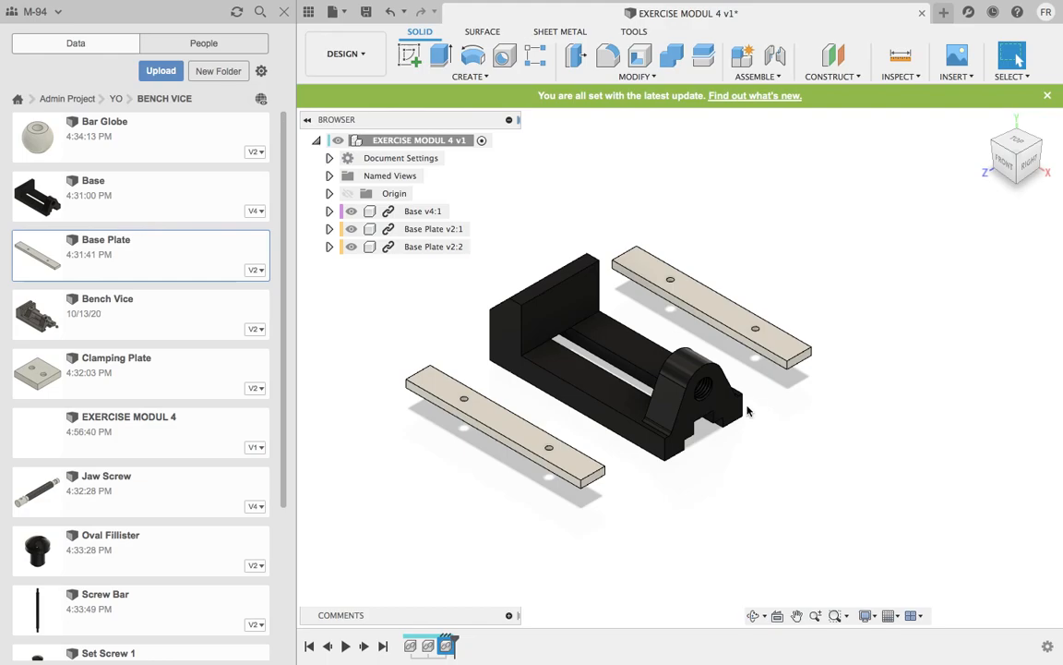
- Hide the project file list and ground the Base component
{"action": "left_click", "coordinate": [283, 13]}
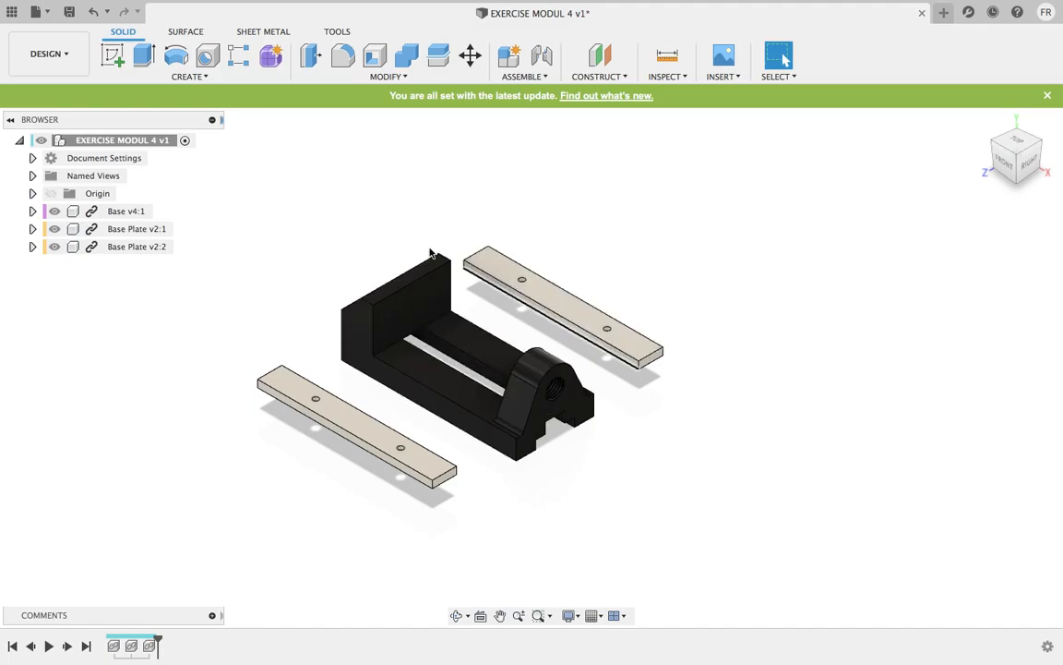
{"action": "right_click", "coordinate": [126, 214]}
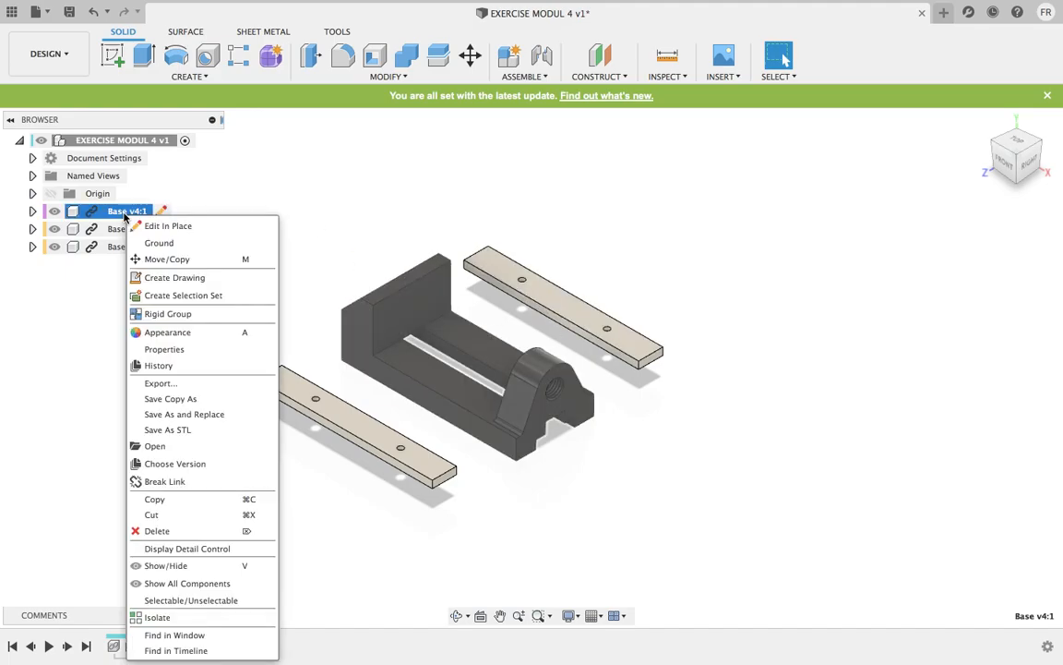
{"action": "left_click", "coordinate": [221, 180]}
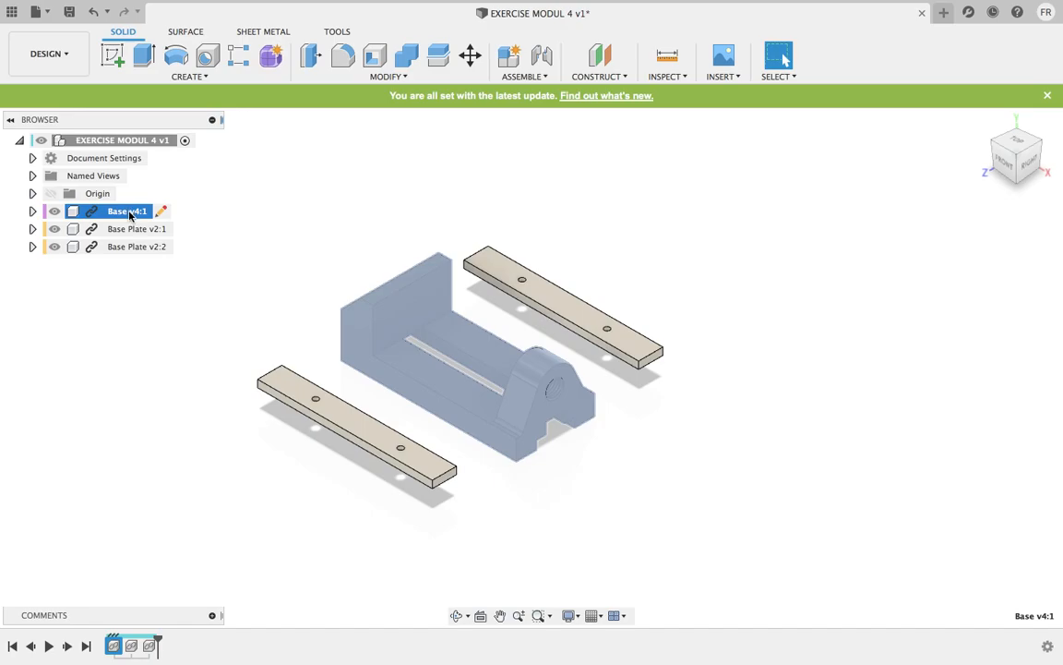
{"action": "right_click", "coordinate": [128, 222]}
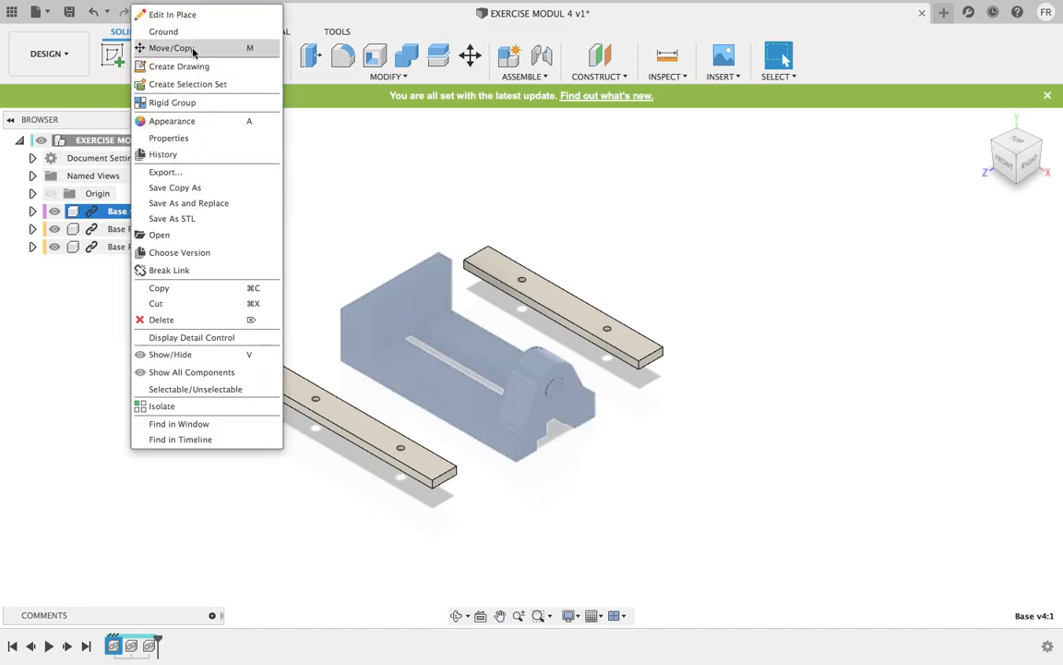
{"action": "left_click", "coordinate": [163, 32]}
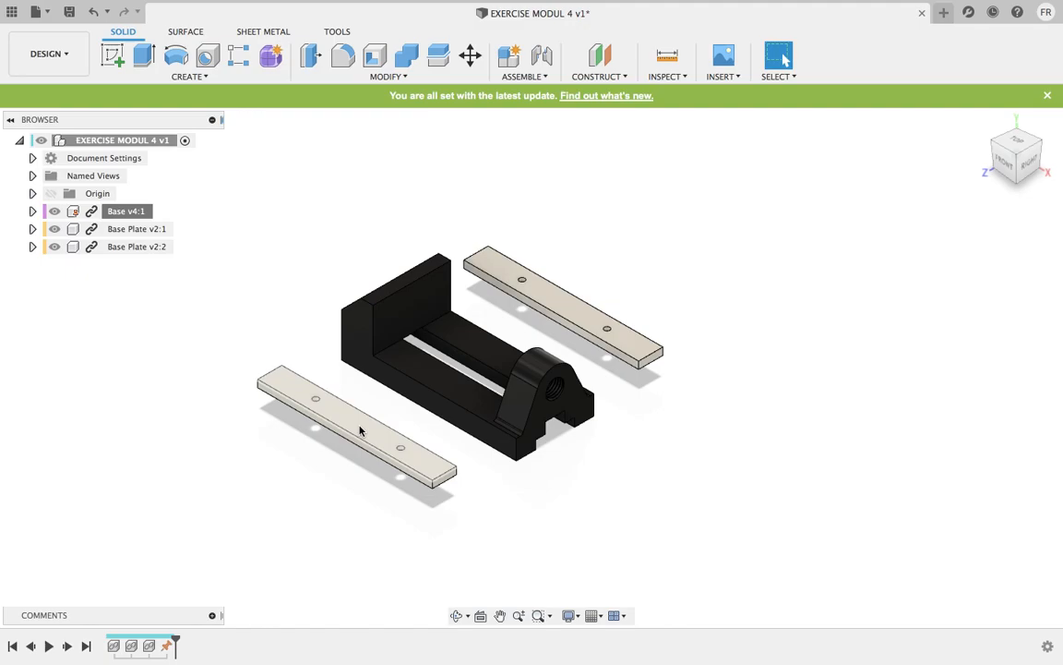
- Shift the front Base Plate slightly away from the base and capture its position while starting a Joint
{"action": "left_click_drag", "start_coordinate": [360, 431], "coordinate": [340, 458]}
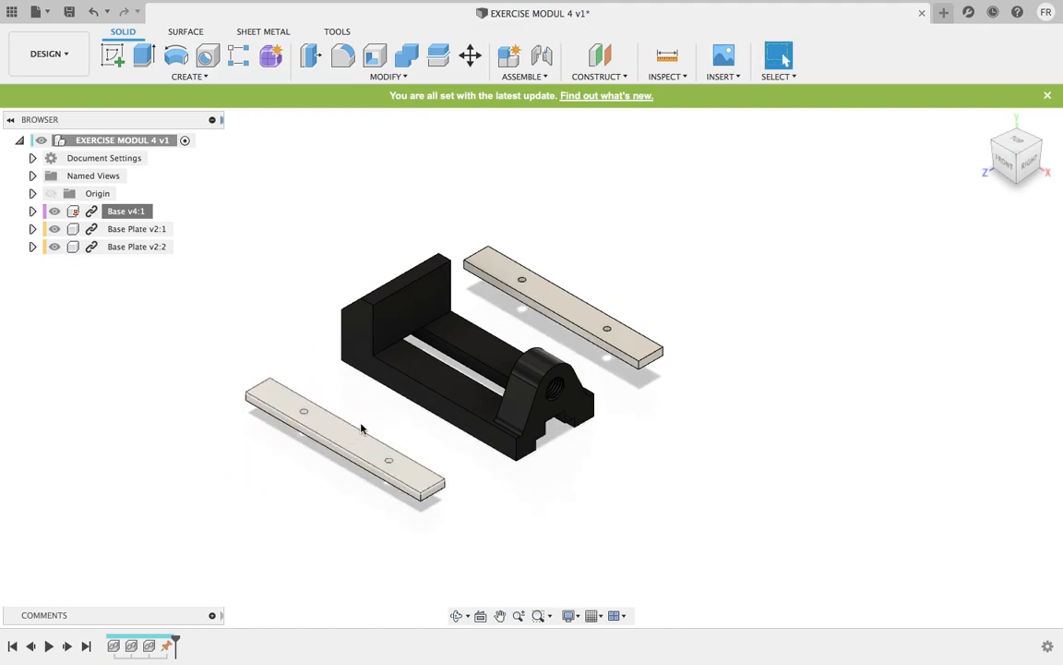
{"action": "scroll", "coordinate": [441, 424], "scroll_direction": "up", "scroll_amount": 5}
{"action": "scroll", "coordinate": [440, 427], "scroll_direction": "down", "scroll_amount": 4}
{"action": "mouse_move", "coordinate": [440, 437]}
{"action": "middle_mouse_down", "text": "shift"}
{"action": "mouse_move", "coordinate": [461, 349]}
{"action": "mouse_move", "coordinate": [436, 417]}
{"action": "middle_mouse_up", "text": "shift"}
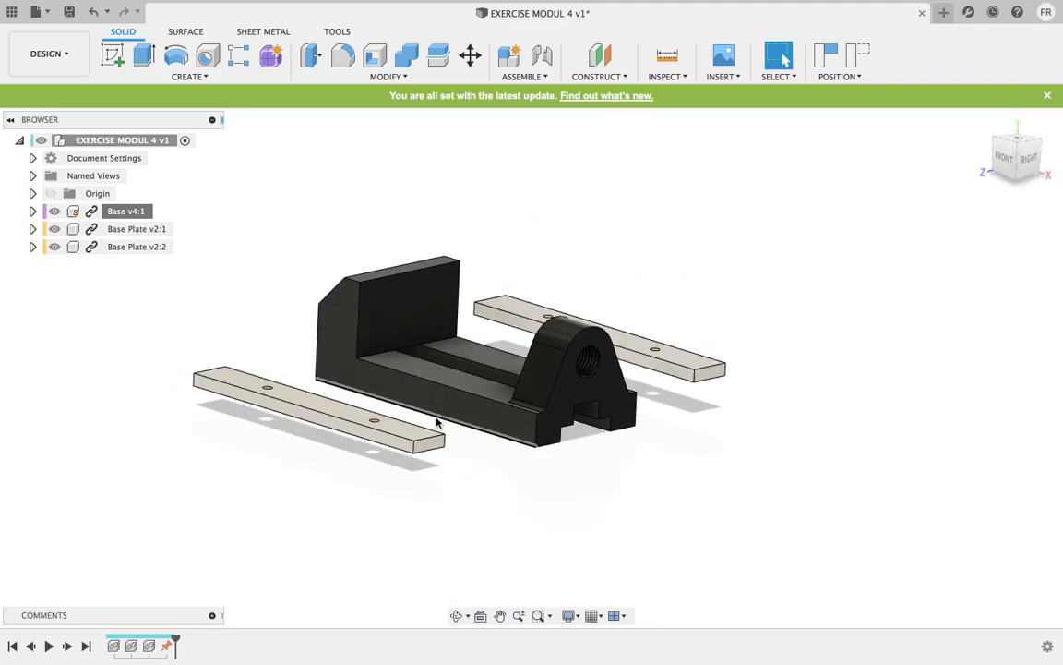
{"action": "left_click", "coordinate": [524, 77]}
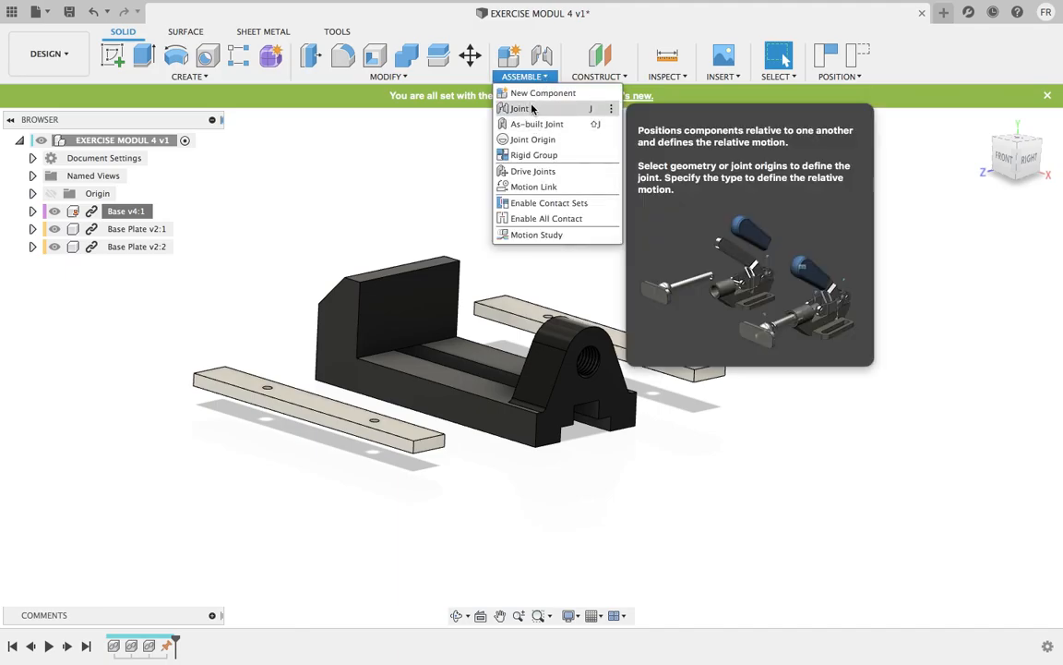
{"action": "left_click", "coordinate": [531, 109]}
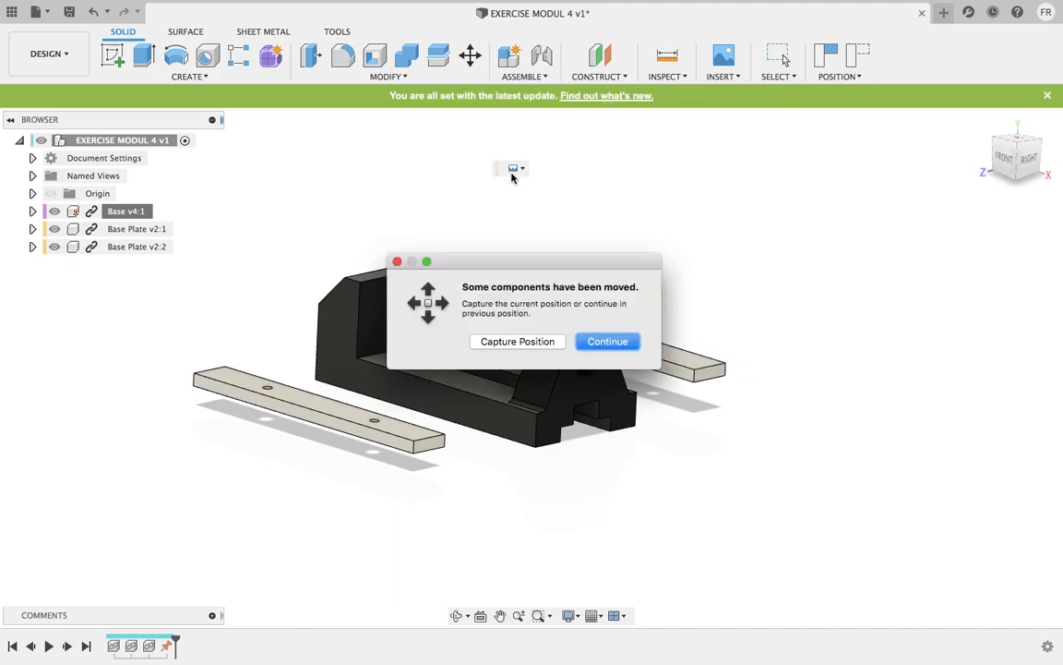
{"action": "left_click", "coordinate": [518, 341]}
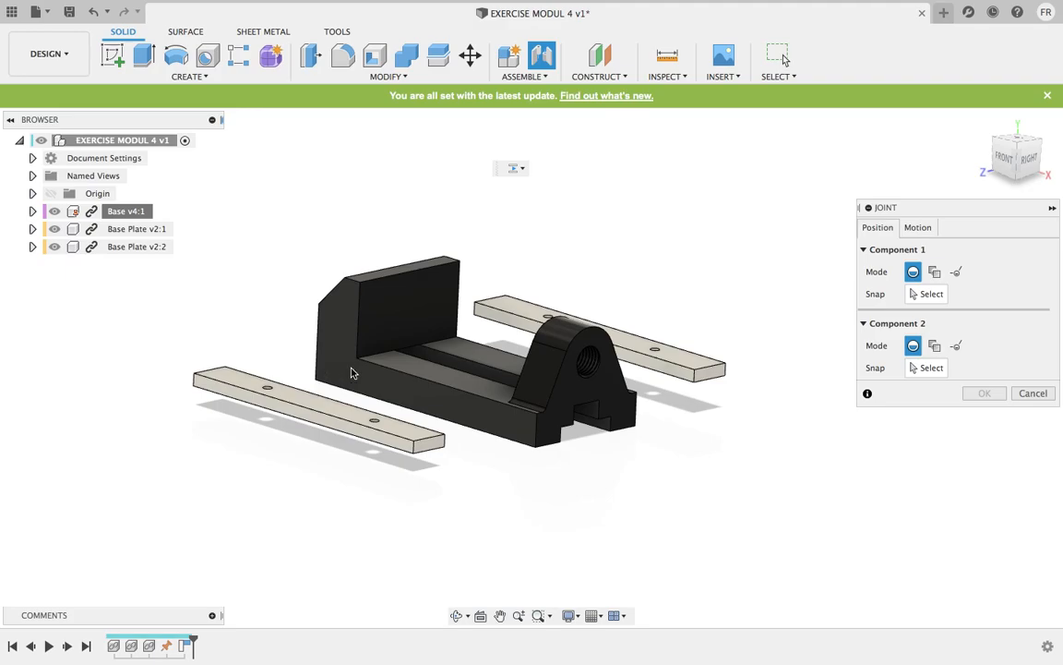
- Joint the centre of the front Base Plate's top face to the centre of the base's front underside face
{"action": "middle_click_drag", "start_coordinate": [360, 381], "coordinate": [356, 398], "text": "shift"}
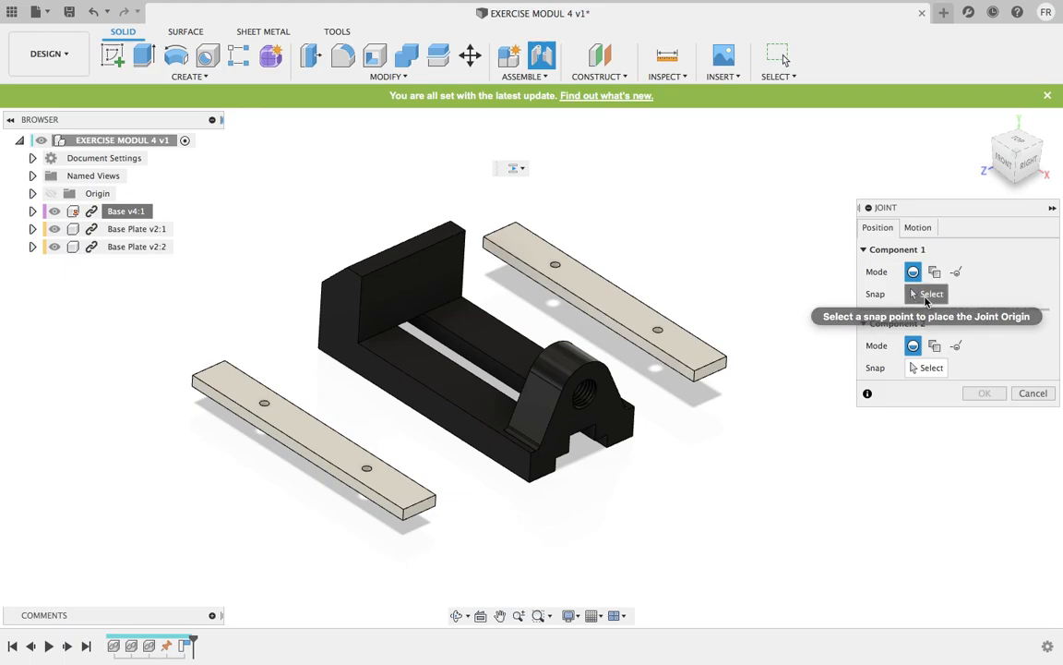
{"action": "left_click", "coordinate": [928, 294]}
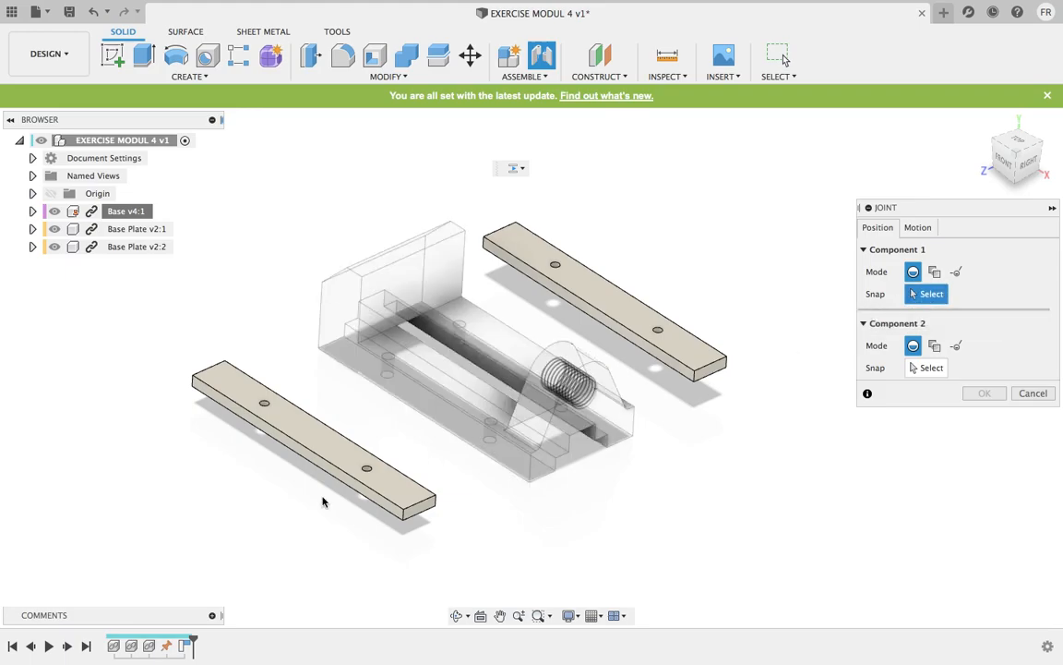
{"action": "left_click", "coordinate": [315, 439]}
{"action": "middle_click_drag", "start_coordinate": [351, 436], "coordinate": [477, 316], "text": "shift"}
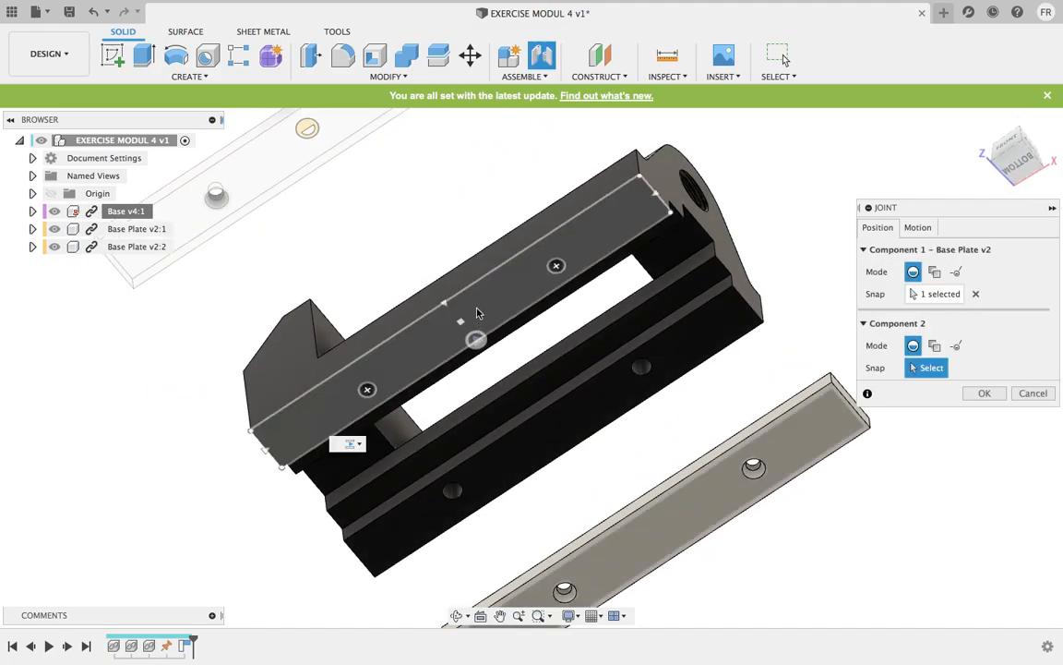
{"action": "left_click", "coordinate": [461, 323]}
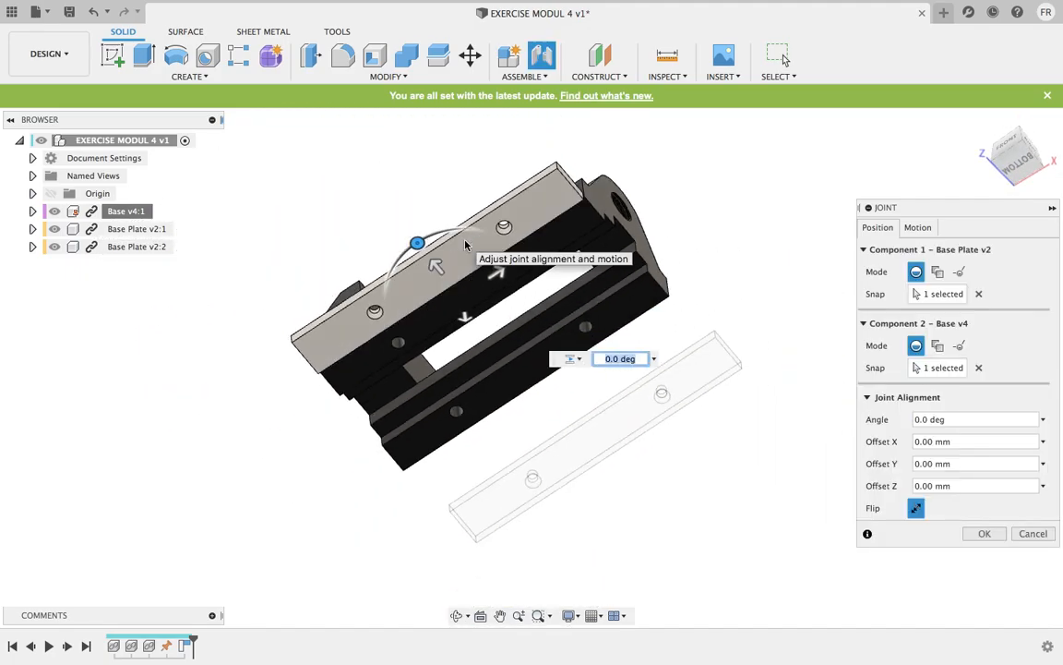
{"action": "middle_click_drag", "start_coordinate": [468, 265], "coordinate": [450, 480], "text": "shift"}
- Set the front Base Plate joint's motion type to Rigid
{"action": "left_click", "coordinate": [918, 228]}
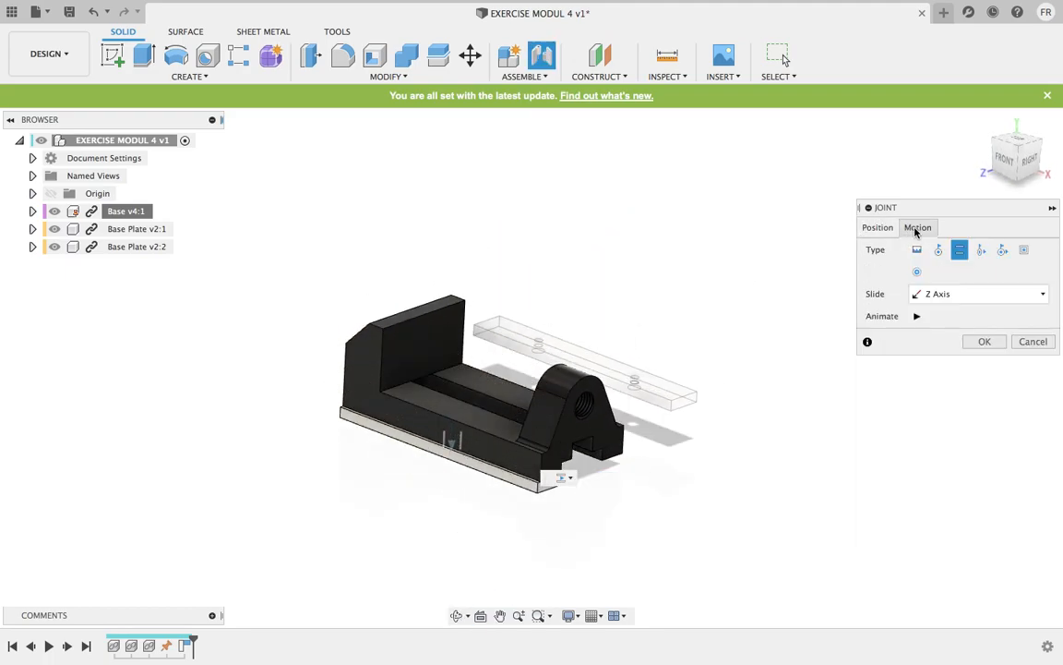
{"action": "left_click", "coordinate": [917, 249]}
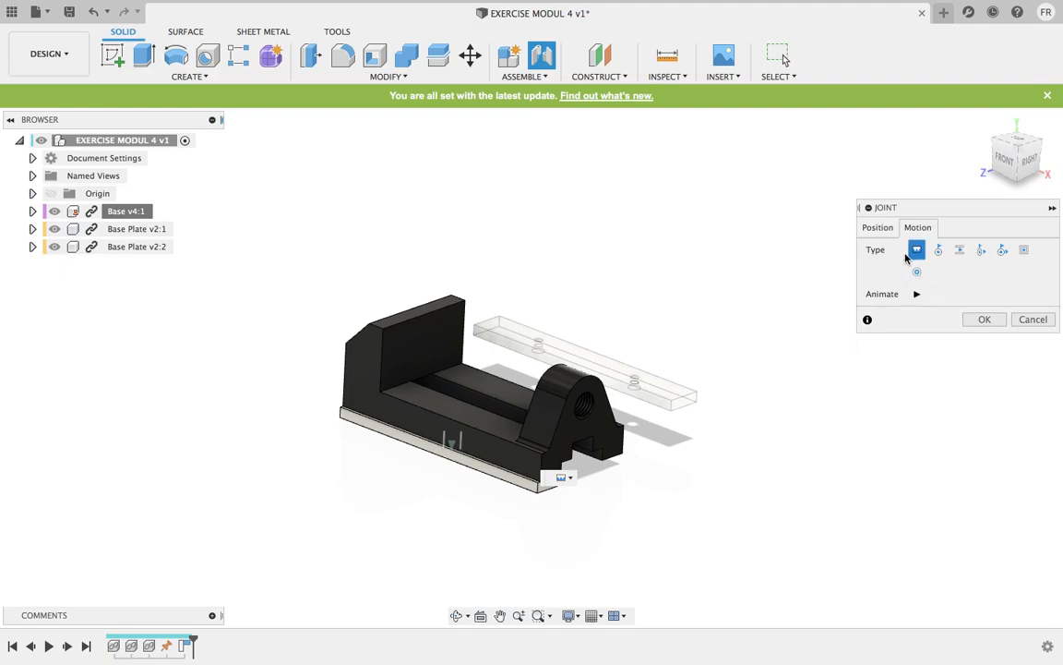
{"action": "scroll", "coordinate": [482, 483], "scroll_direction": "up", "scroll_amount": 5}
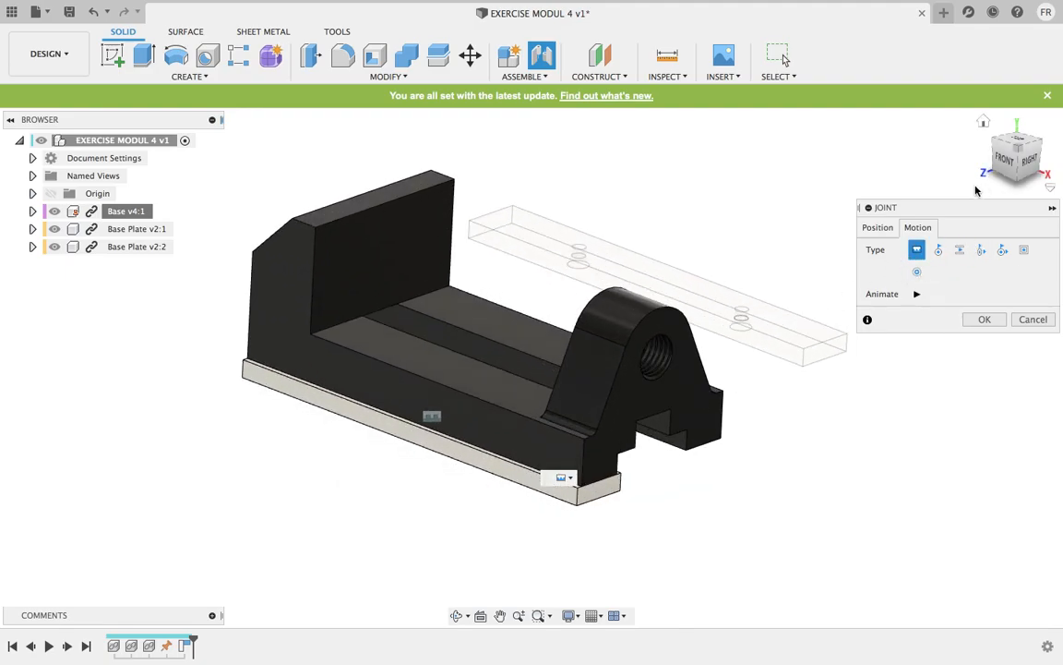
- Give the front Base Plate joint a Y offset of -2 mm and confirm it
{"action": "left_click", "coordinate": [889, 232]}
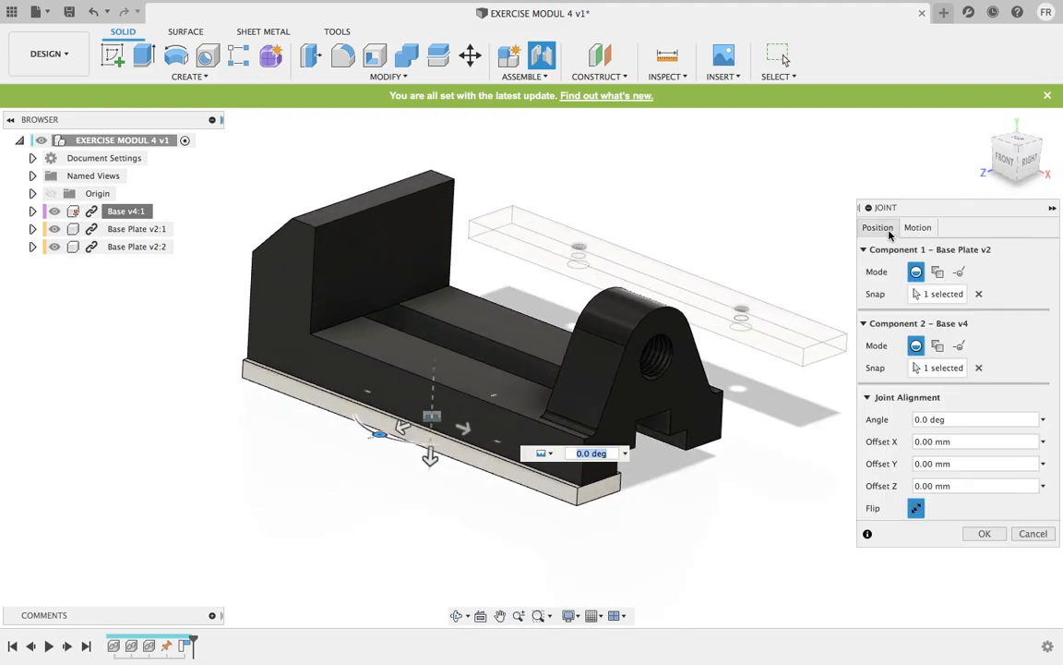
{"action": "scroll", "coordinate": [468, 429], "scroll_direction": "up", "scroll_amount": 3}
{"action": "middle_click_drag", "start_coordinate": [468, 429], "coordinate": [503, 349], "text": "shift"}
{"action": "scroll", "coordinate": [411, 388], "scroll_direction": "up", "scroll_amount": 3}
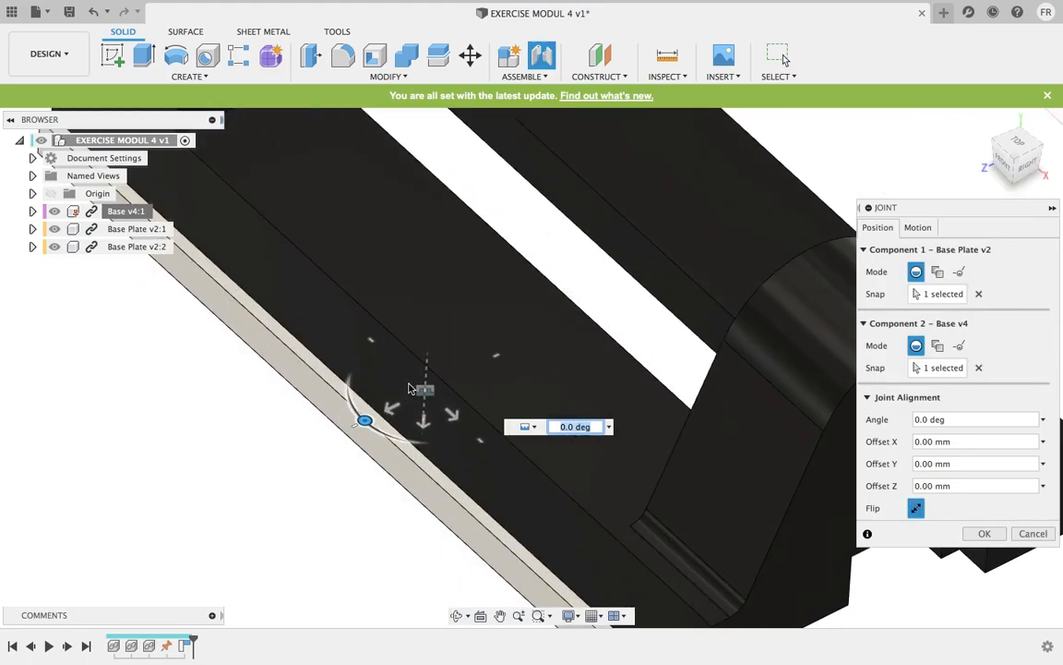
{"action": "mouse_move", "coordinate": [397, 418]}
{"action": "left_mouse_down"}
{"action": "mouse_move", "coordinate": [406, 406]}
{"action": "mouse_move", "coordinate": [399, 420]}
{"action": "left_mouse_up"}
{"action": "scroll", "coordinate": [425, 423], "scroll_direction": "up", "scroll_amount": 5}
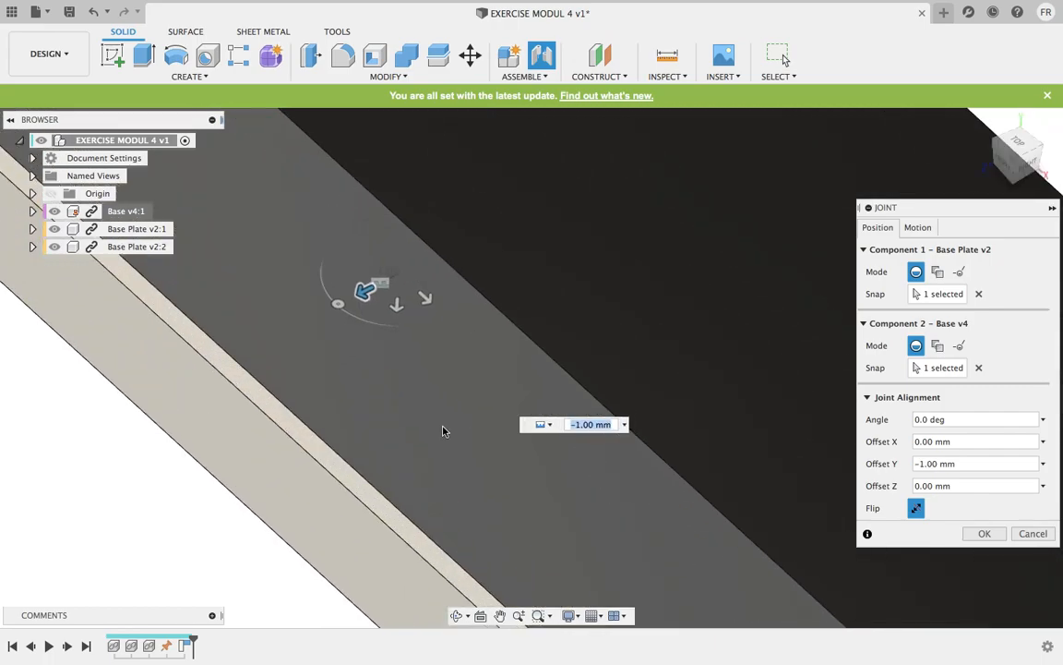
{"action": "left_click_drag", "start_coordinate": [361, 304], "coordinate": [412, 420]}
{"action": "scroll", "coordinate": [413, 420], "scroll_direction": "down", "scroll_amount": 8}
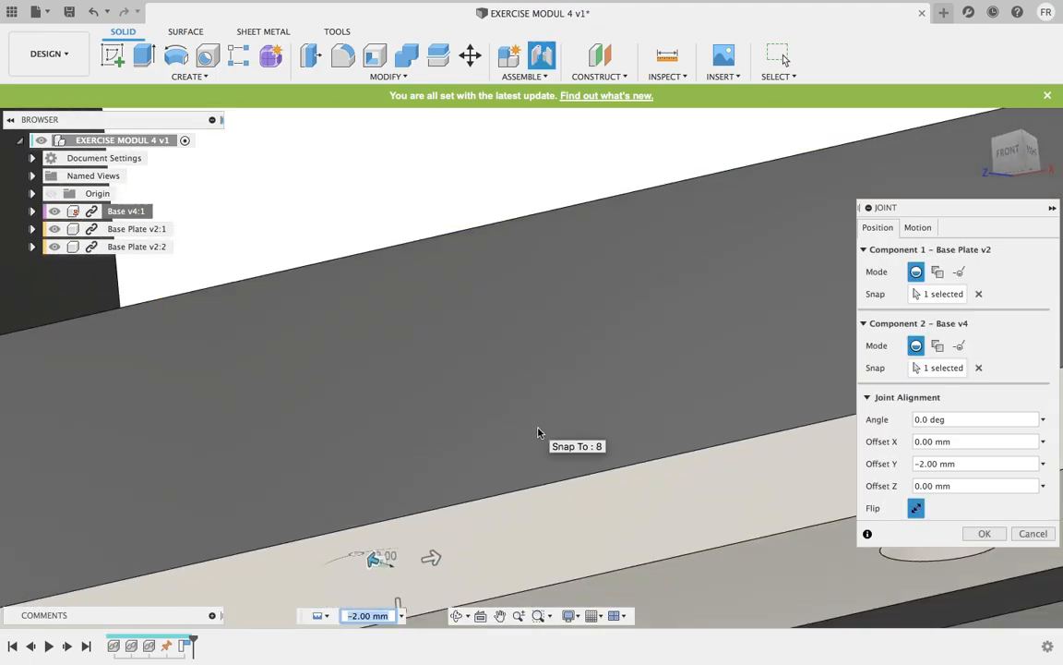
{"action": "scroll", "coordinate": [579, 434], "scroll_direction": "down", "scroll_amount": 5}
{"action": "middle_click_drag", "start_coordinate": [580, 434], "coordinate": [735, 401], "text": "shift"}
{"action": "scroll", "coordinate": [736, 401], "scroll_direction": "down", "scroll_amount": 6}
{"action": "middle_click_drag", "start_coordinate": [755, 452], "coordinate": [741, 549], "text": "shift"}
{"action": "scroll", "coordinate": [739, 548], "scroll_direction": "up", "scroll_amount": 10}
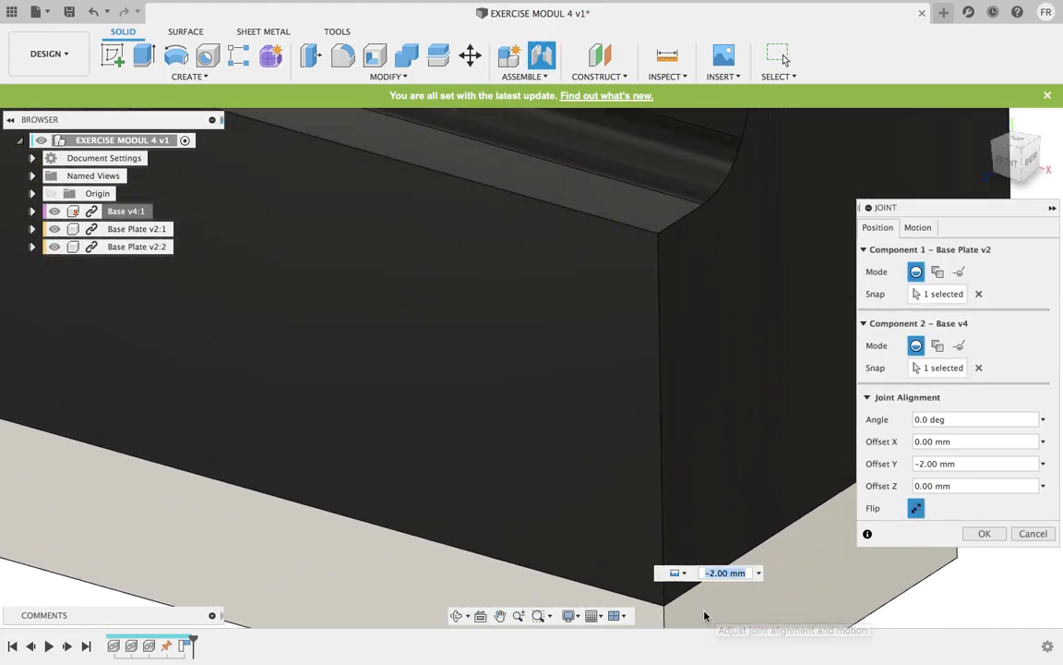
{"action": "scroll", "coordinate": [678, 531], "scroll_direction": "down", "scroll_amount": 6}
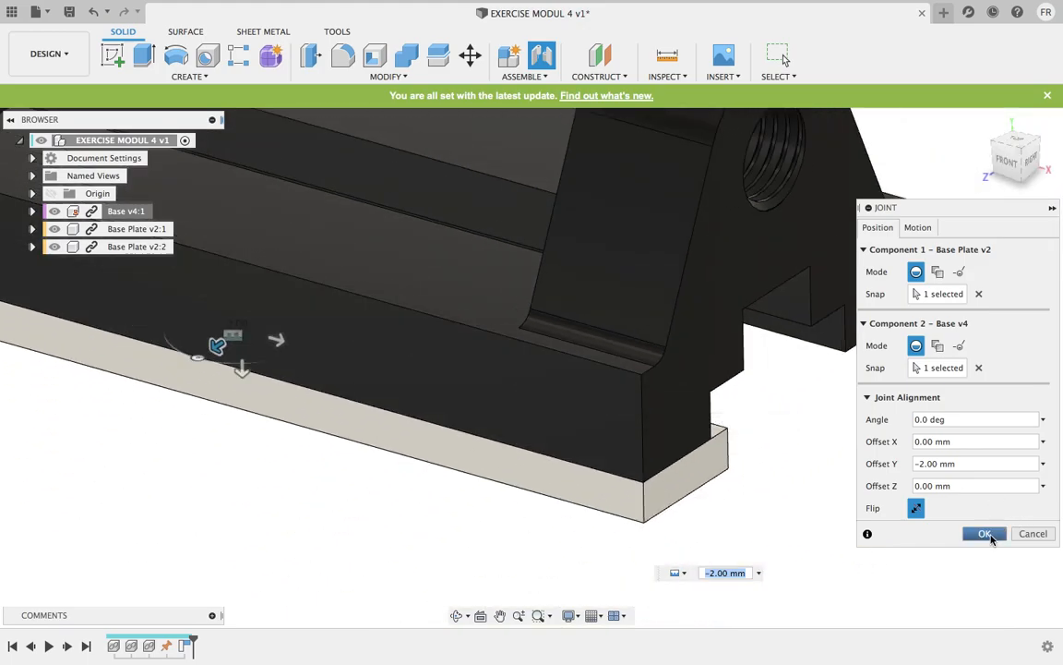
{"action": "left_click", "coordinate": [985, 533]}
- Joint the centre of the second Base Plate's top face to the centre of the base's other underside face
{"action": "scroll", "coordinate": [778, 404], "scroll_direction": "down", "scroll_amount": 6}
{"action": "middle_click_drag", "start_coordinate": [766, 382], "coordinate": [699, 378], "text": "shift"}
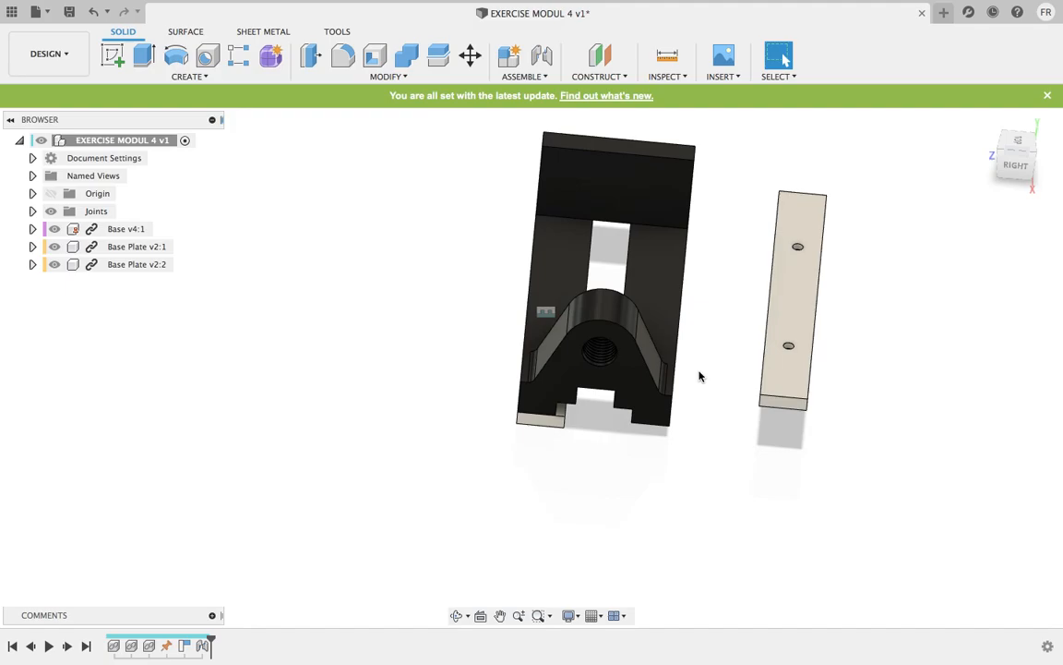
{"action": "key", "text": "j"}
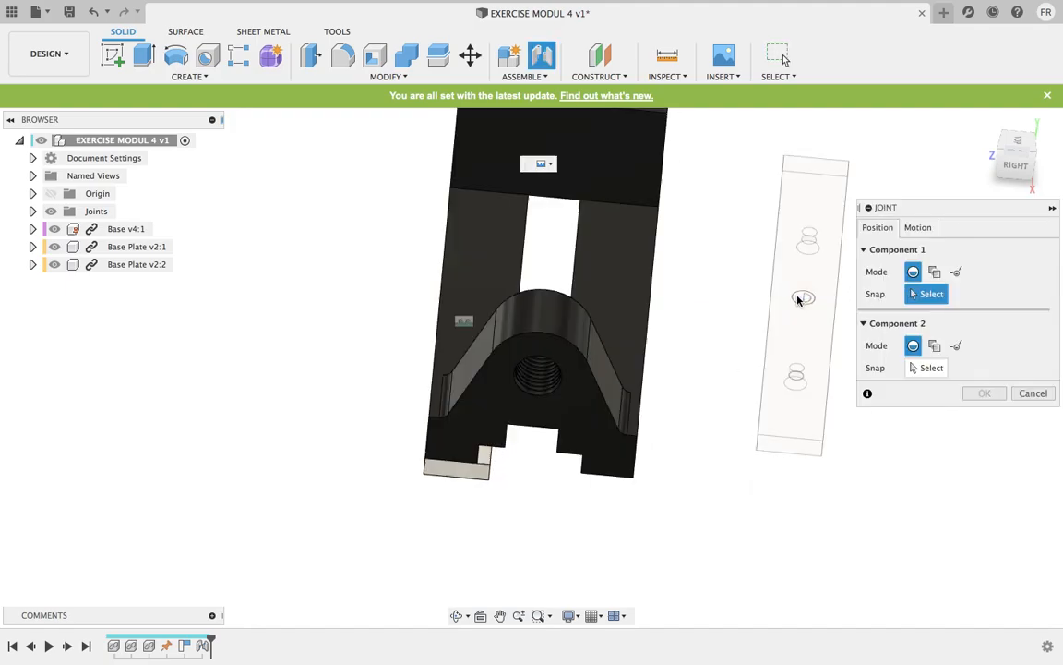
{"action": "left_click", "coordinate": [798, 300]}
{"action": "middle_click_drag", "start_coordinate": [662, 394], "coordinate": [644, 337], "text": "shift"}
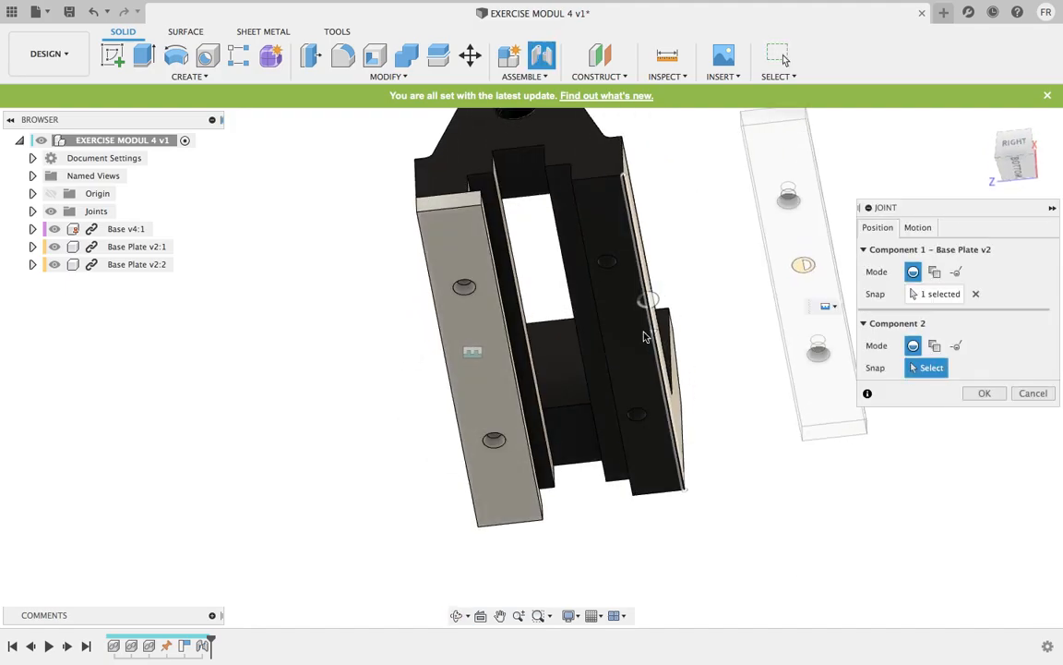
{"action": "left_click", "coordinate": [646, 318]}
{"action": "scroll", "coordinate": [610, 245], "scroll_direction": "down", "scroll_amount": 3}
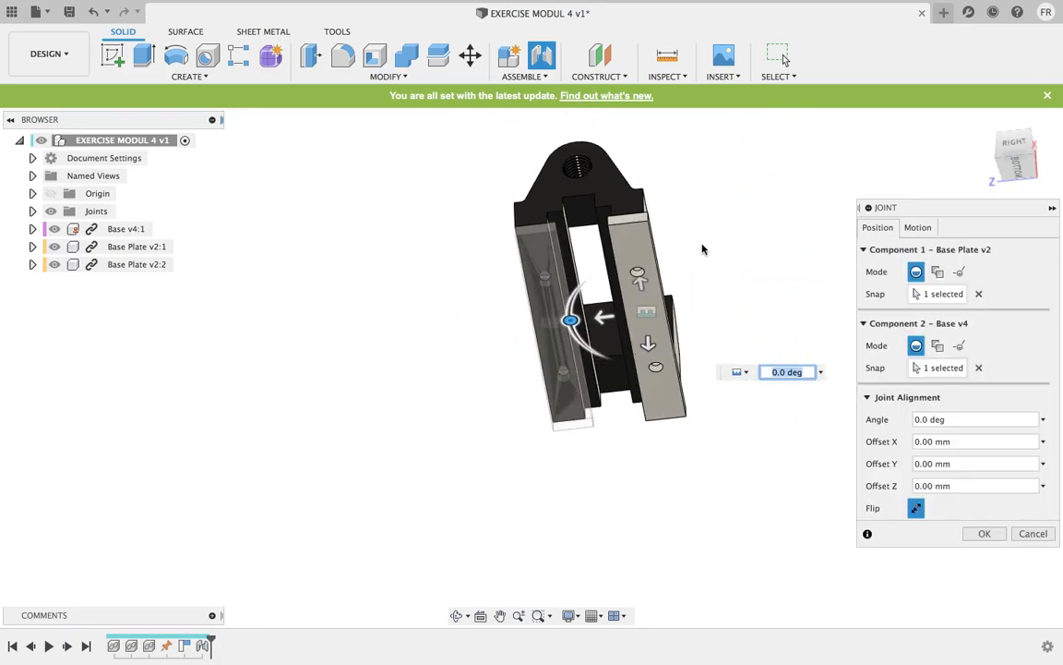
{"action": "middle_click_drag", "start_coordinate": [701, 249], "coordinate": [642, 320], "text": "shift"}
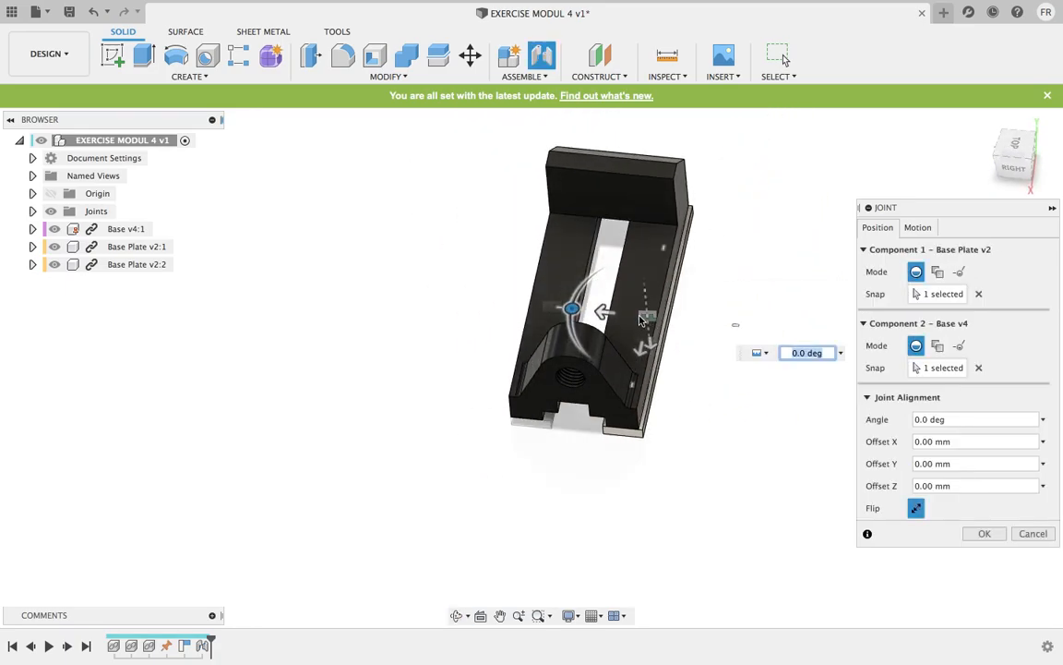
- Set the second Base Plate joint's Y offset to 2 mm and confirm the joint
{"action": "scroll", "coordinate": [642, 321], "scroll_direction": "up", "scroll_amount": 5}
{"action": "left_click_drag", "start_coordinate": [624, 316], "coordinate": [611, 322]}
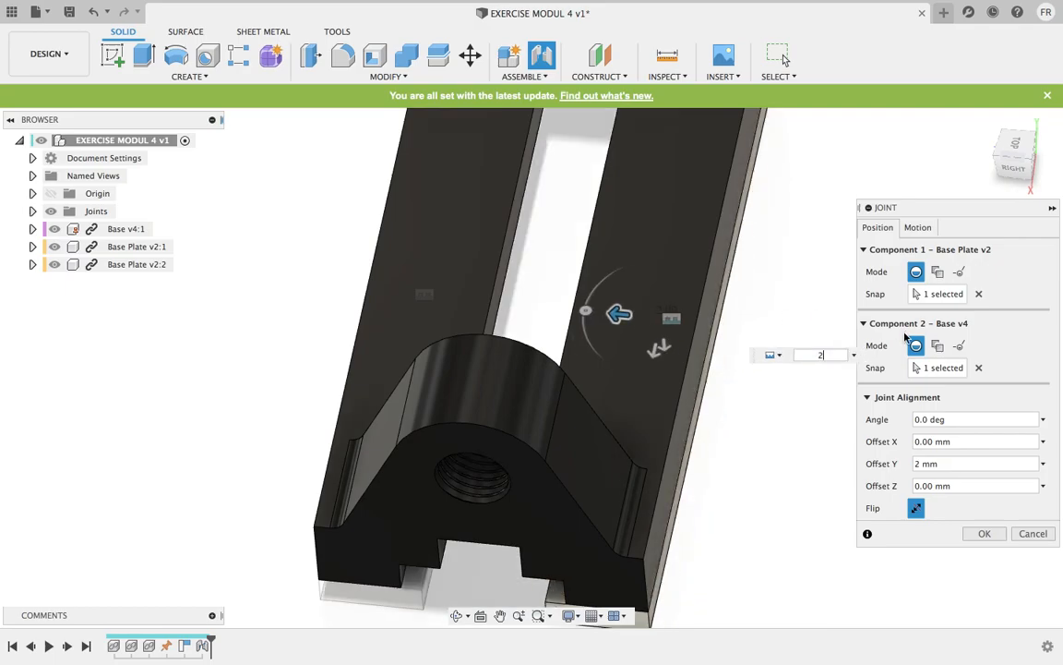
{"action": "key", "text": "Return"}
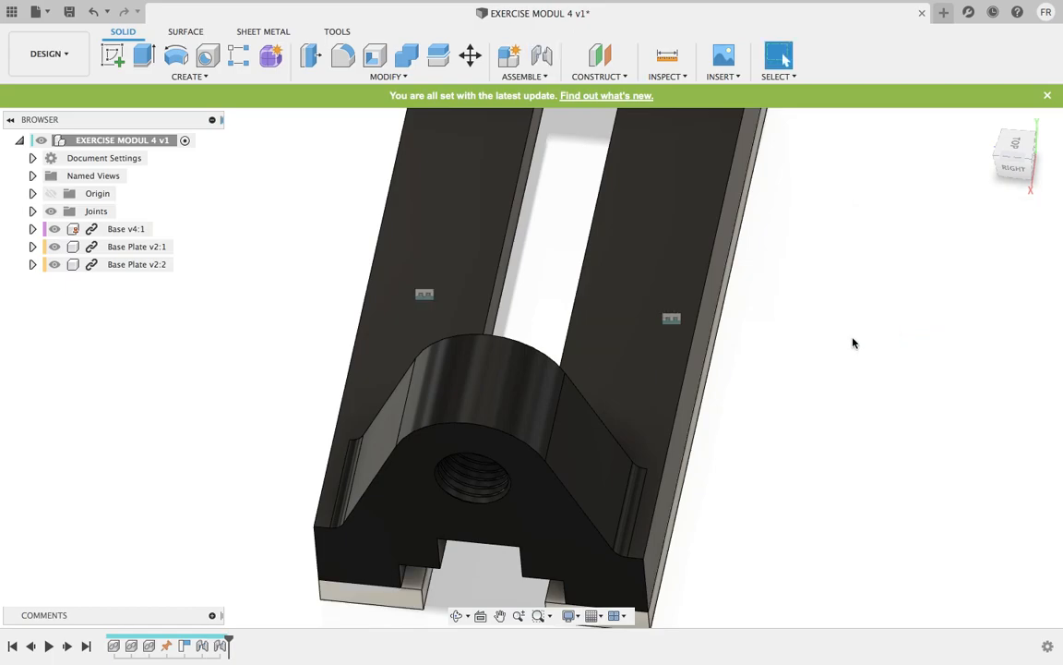
- Insert the Vice Jaw part into the current design, rotated -90 degrees about X and moved -100 mm along Y
{"action": "scroll", "coordinate": [579, 247], "scroll_direction": "down", "scroll_amount": 5}
{"action": "middle_click_drag", "start_coordinate": [672, 346], "coordinate": [787, 271], "text": "shift"}
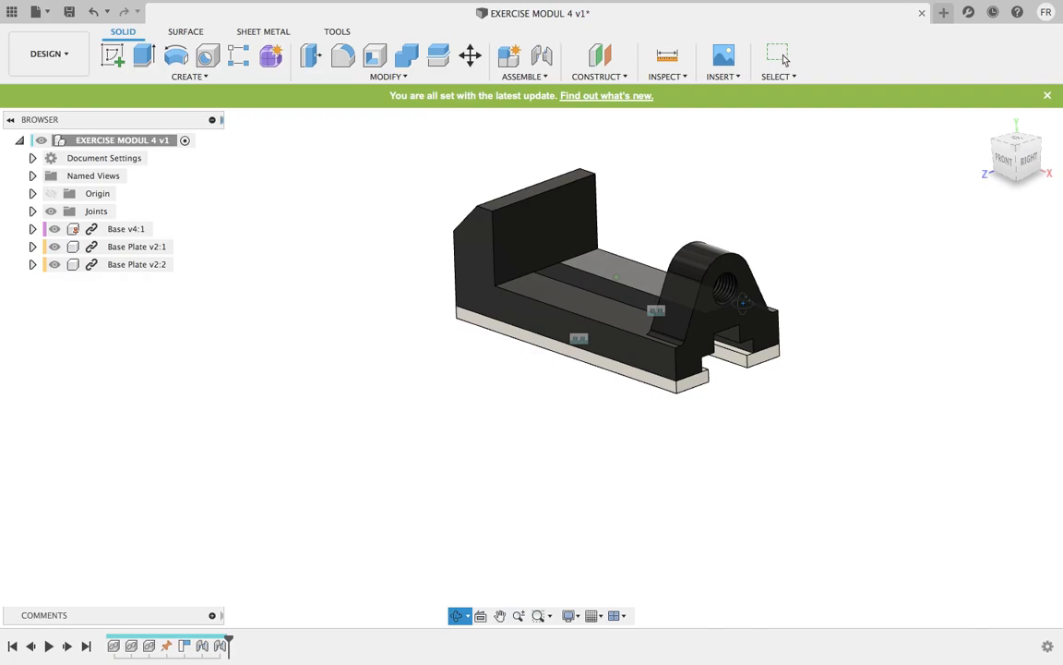
{"action": "left_click", "coordinate": [12, 12]}
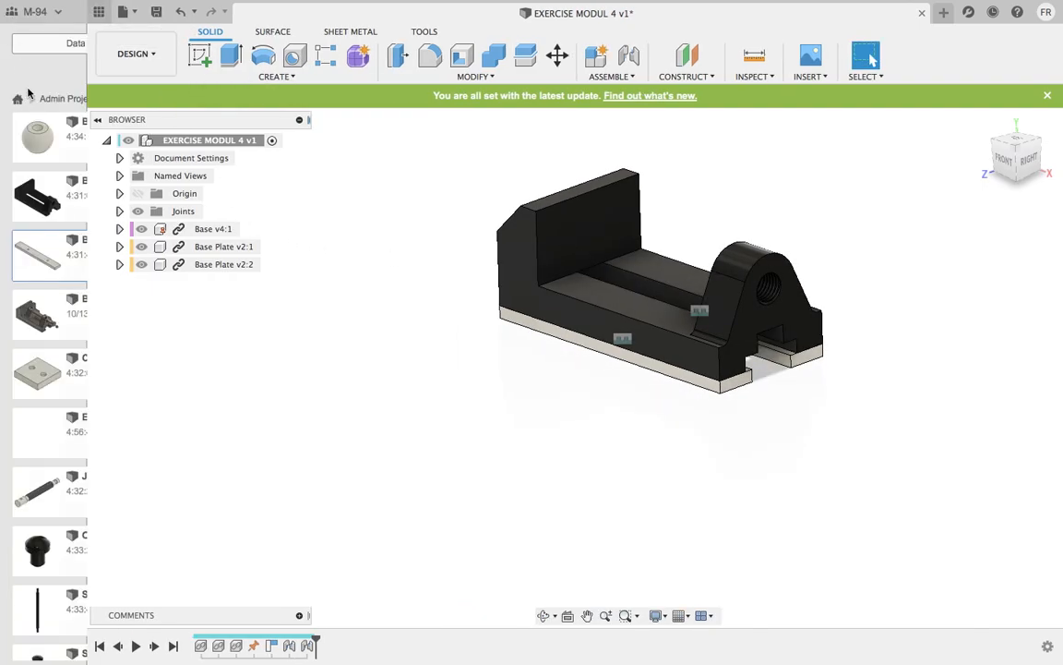
{"action": "scroll", "coordinate": [127, 265], "scroll_direction": "down", "scroll_amount": 5}
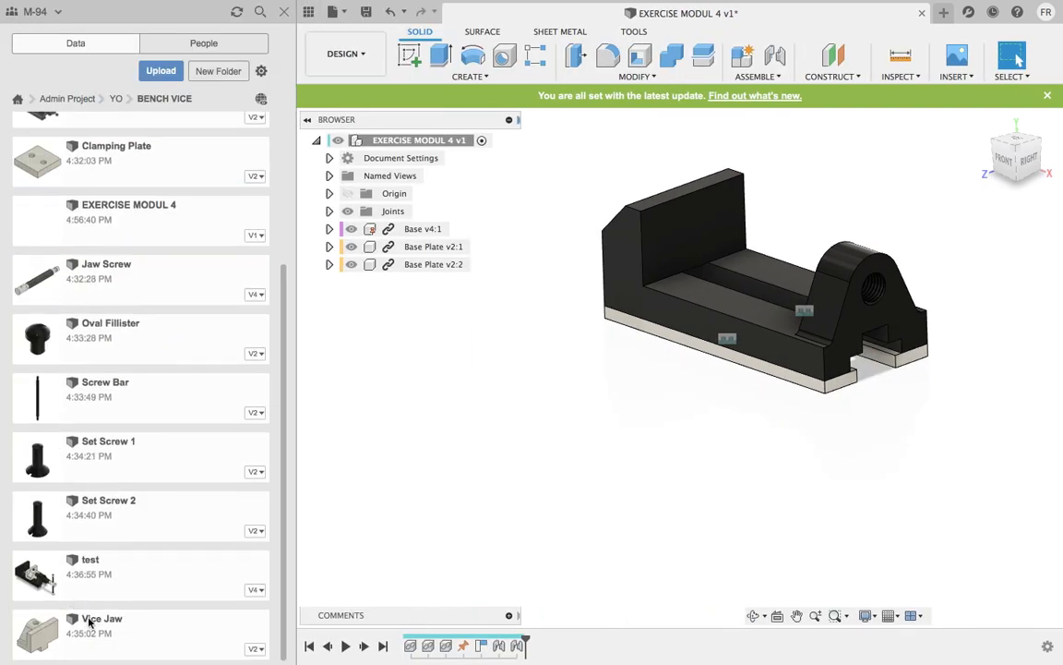
{"action": "right_click", "coordinate": [174, 628]}
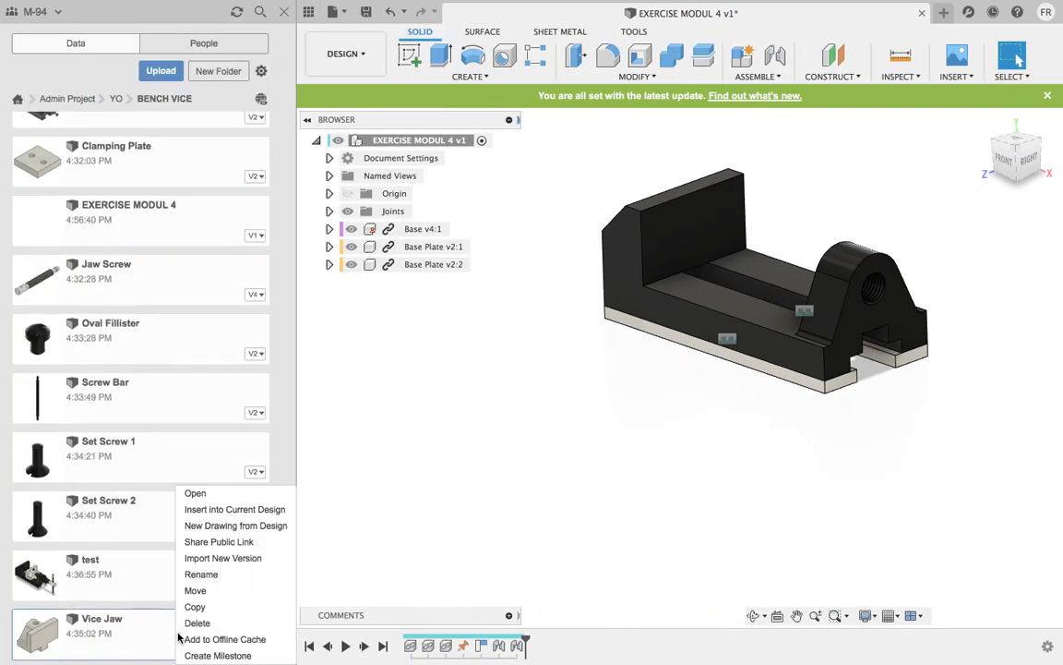
{"action": "left_click", "coordinate": [227, 510]}
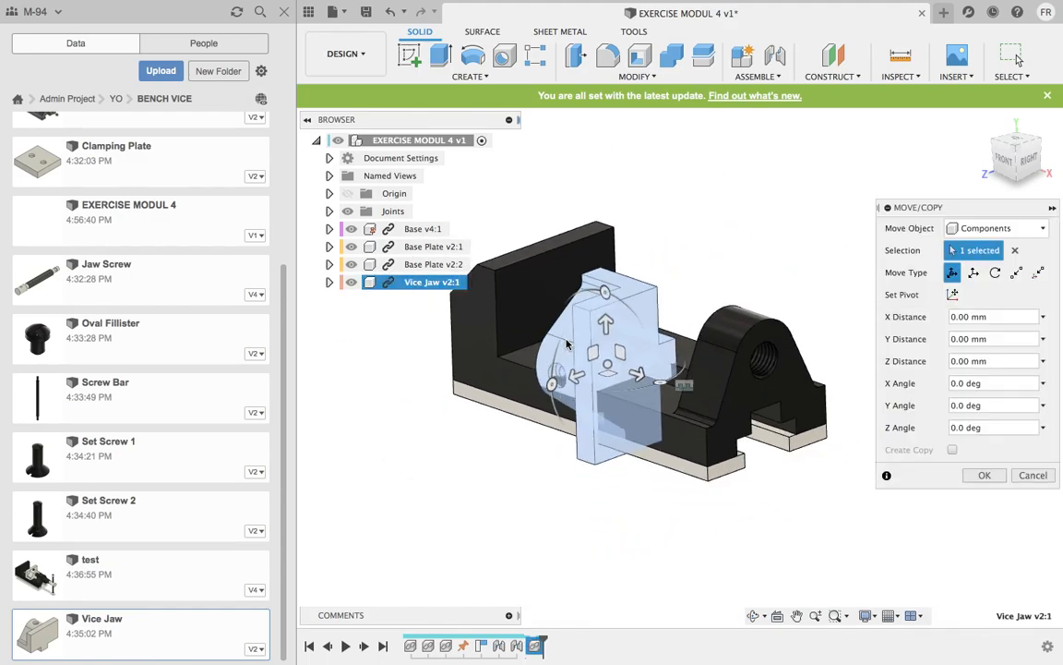
{"action": "left_click_drag", "start_coordinate": [557, 383], "coordinate": [606, 293]}
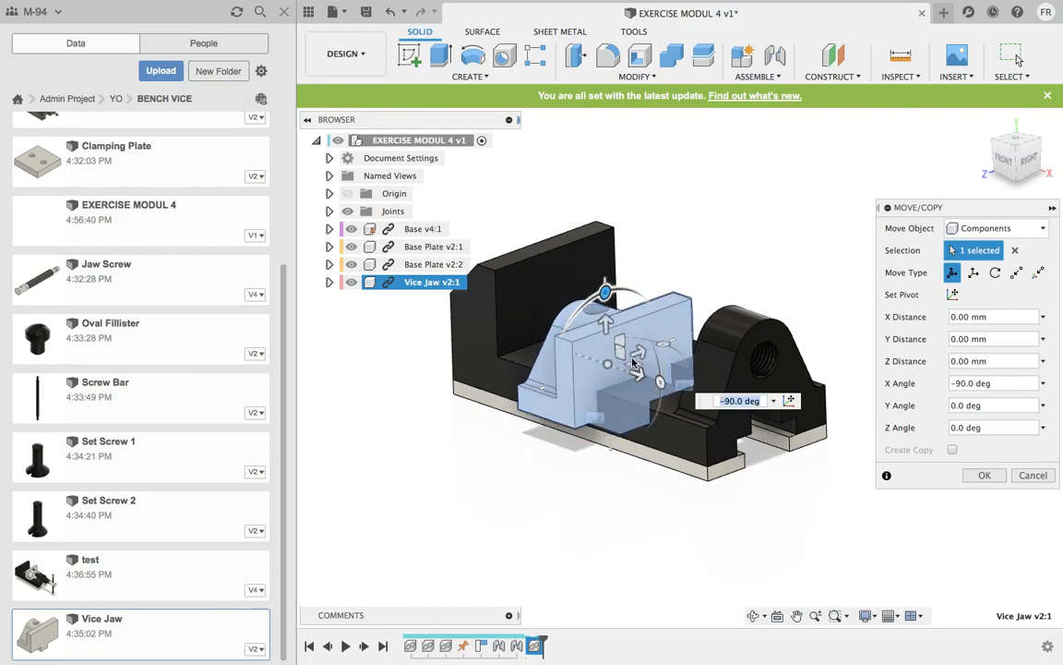
{"action": "left_click_drag", "start_coordinate": [481, 441], "coordinate": [447, 422]}
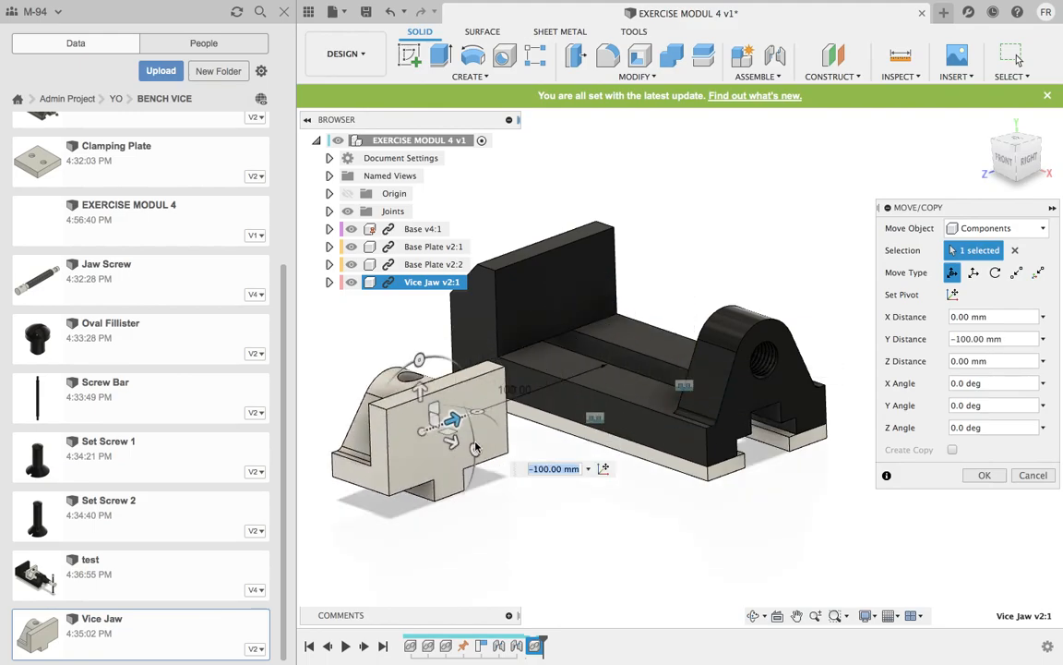
- Rotate the Vice Jaw -180 degrees about the Z axis and confirm its placement beside the base
{"action": "scroll", "coordinate": [447, 421], "scroll_direction": "up", "scroll_amount": 2}
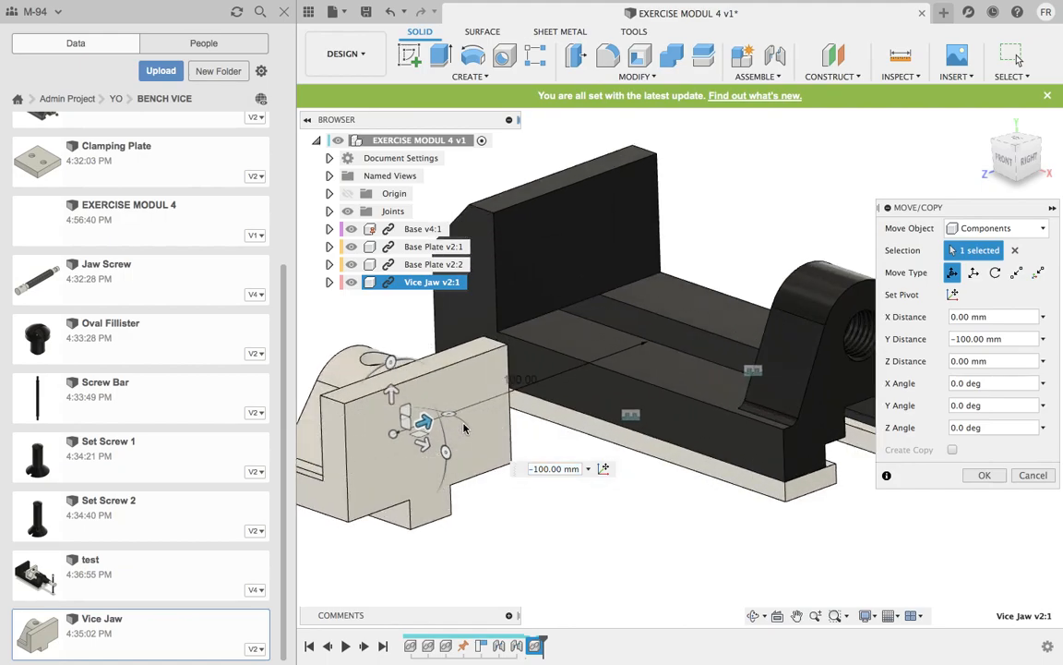
{"action": "scroll", "coordinate": [585, 444], "scroll_direction": "down", "scroll_amount": 2}
{"action": "middle_click_drag", "start_coordinate": [586, 444], "coordinate": [525, 443], "text": "shift"}
{"action": "scroll", "coordinate": [523, 407], "scroll_direction": "up", "scroll_amount": 4}
{"action": "left_click_drag", "start_coordinate": [462, 395], "coordinate": [308, 389]}
{"action": "scroll", "coordinate": [549, 413], "scroll_direction": "down", "scroll_amount": 4}
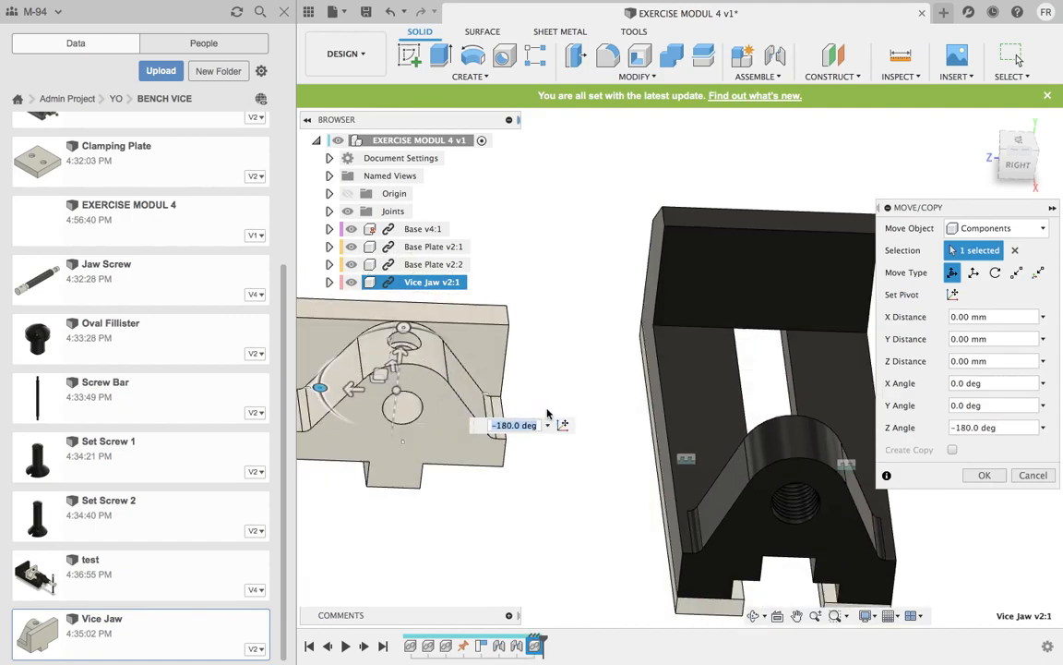
{"action": "left_click", "coordinate": [984, 474]}
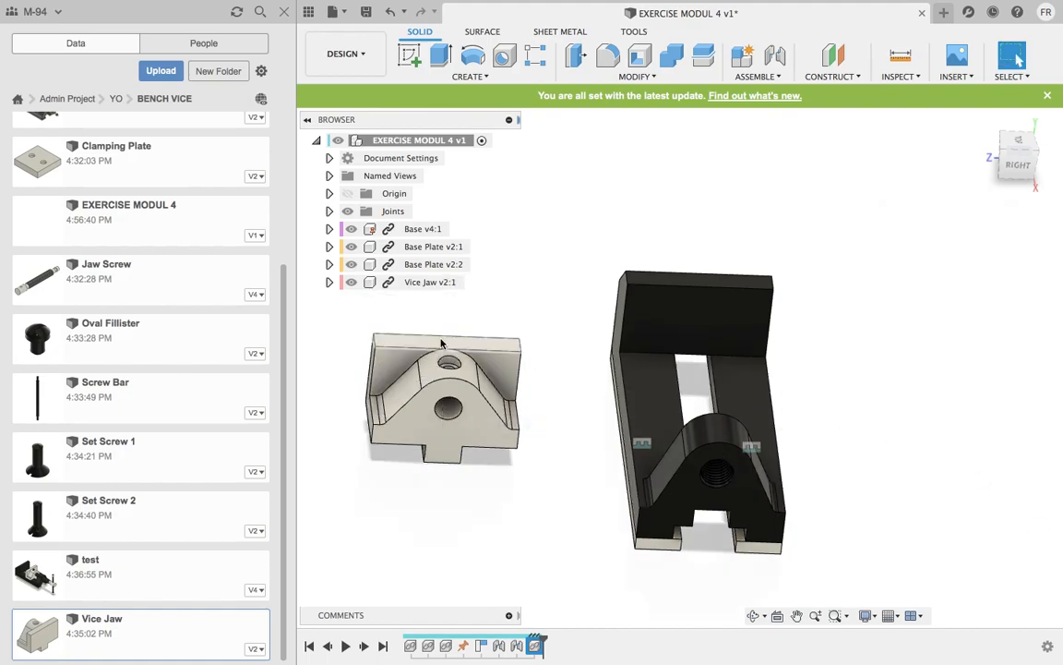
- Insert the Clamping Plate part into the current design and place it between the Vice Jaw and the base
{"action": "scroll", "coordinate": [527, 356], "scroll_direction": "down", "scroll_amount": 2}
{"action": "scroll", "coordinate": [148, 386], "scroll_direction": "up", "scroll_amount": 5}
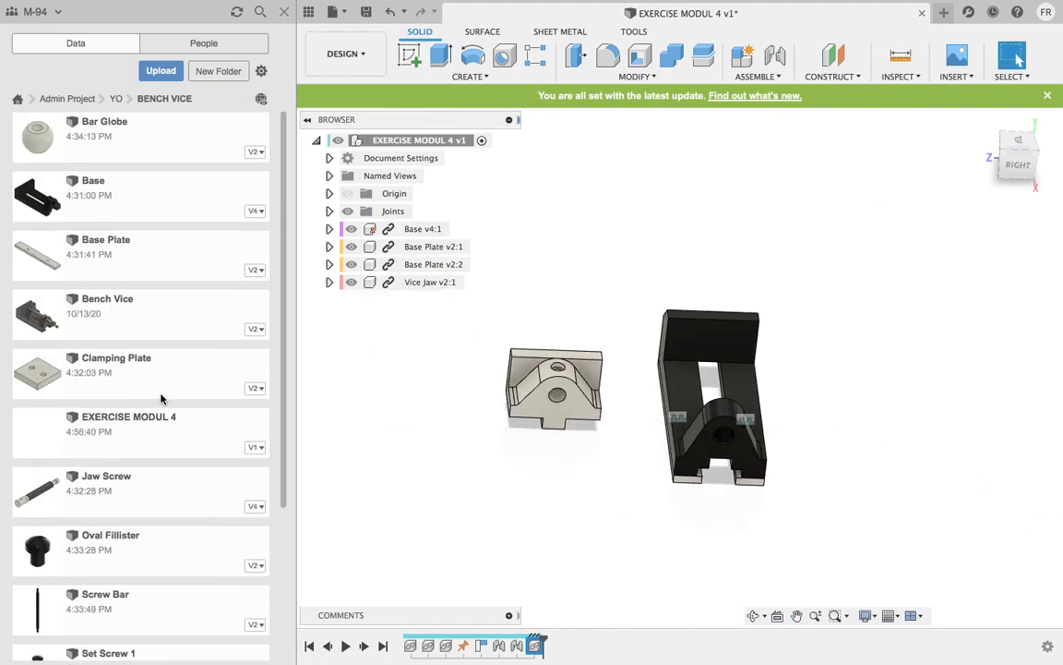
{"action": "right_click", "coordinate": [110, 374]}
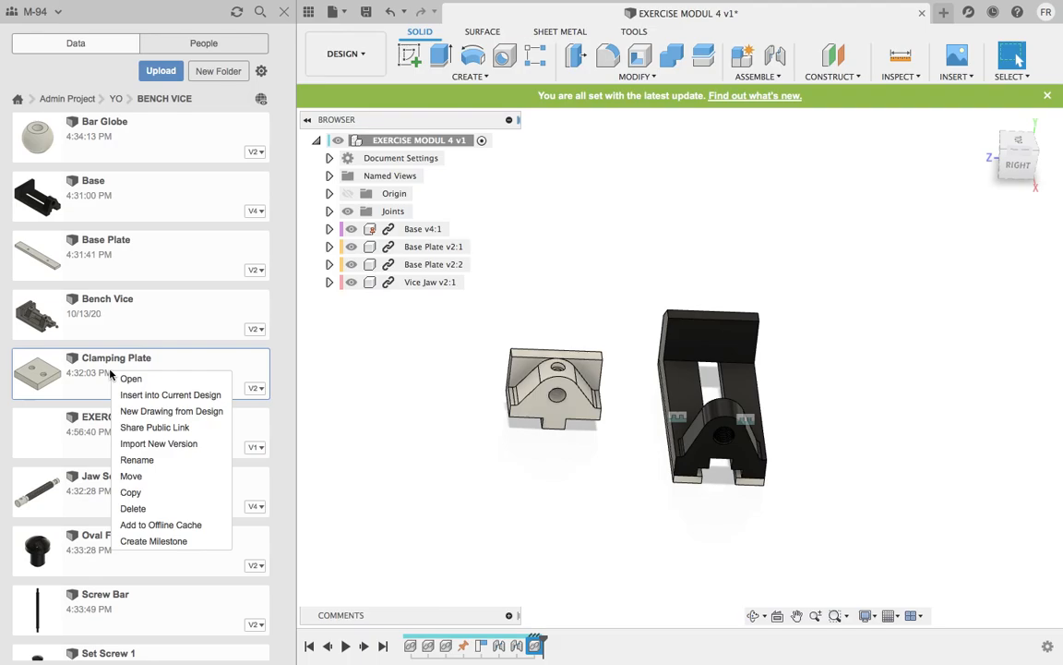
{"action": "left_click", "coordinate": [173, 394]}
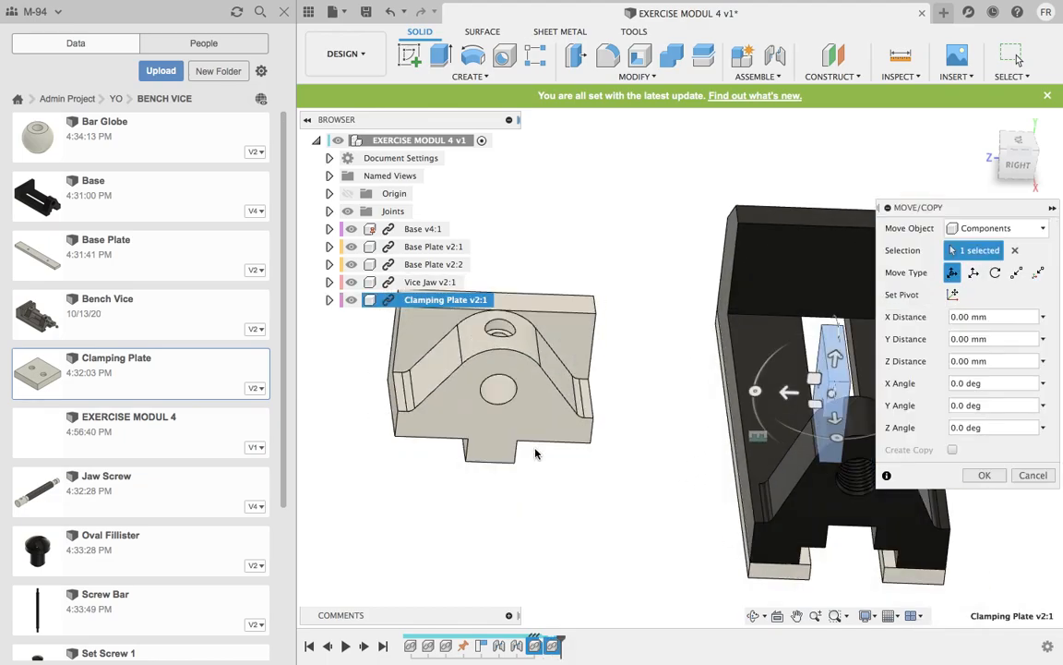
{"action": "left_click_drag", "start_coordinate": [787, 395], "coordinate": [546, 440]}
{"action": "left_click_drag", "start_coordinate": [611, 418], "coordinate": [641, 457]}
{"action": "left_click", "coordinate": [986, 475]}
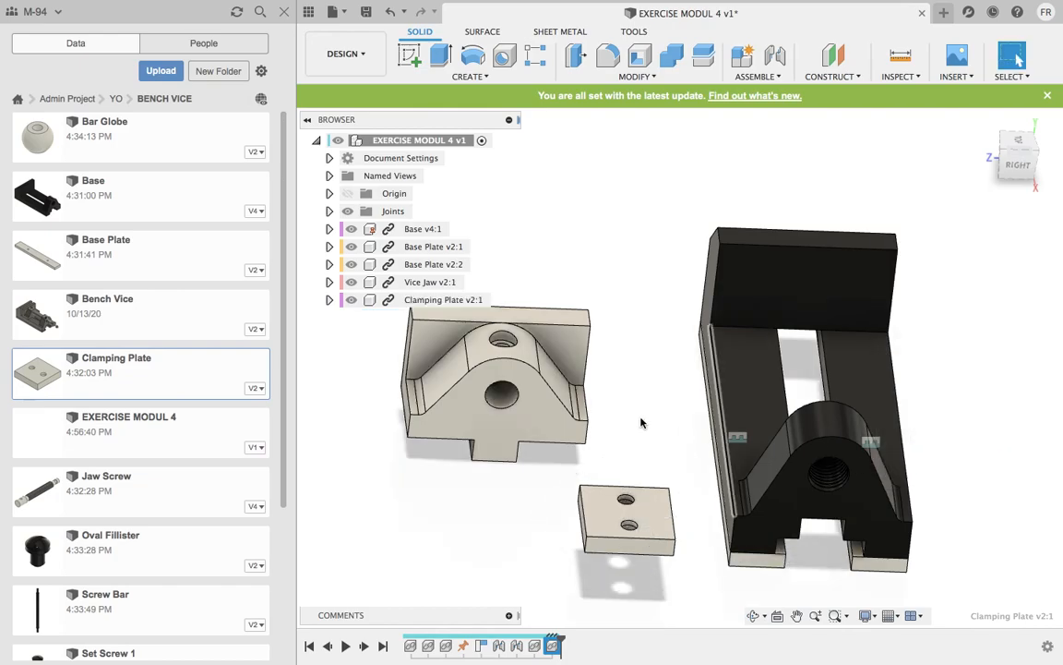
- Hide the data panel and start a joint from the edge centre of a hole in the Vice Jaw's underside
{"action": "scroll", "coordinate": [213, 296], "scroll_direction": "down", "scroll_amount": 4}
{"action": "scroll", "coordinate": [209, 332], "scroll_direction": "up", "scroll_amount": 4}
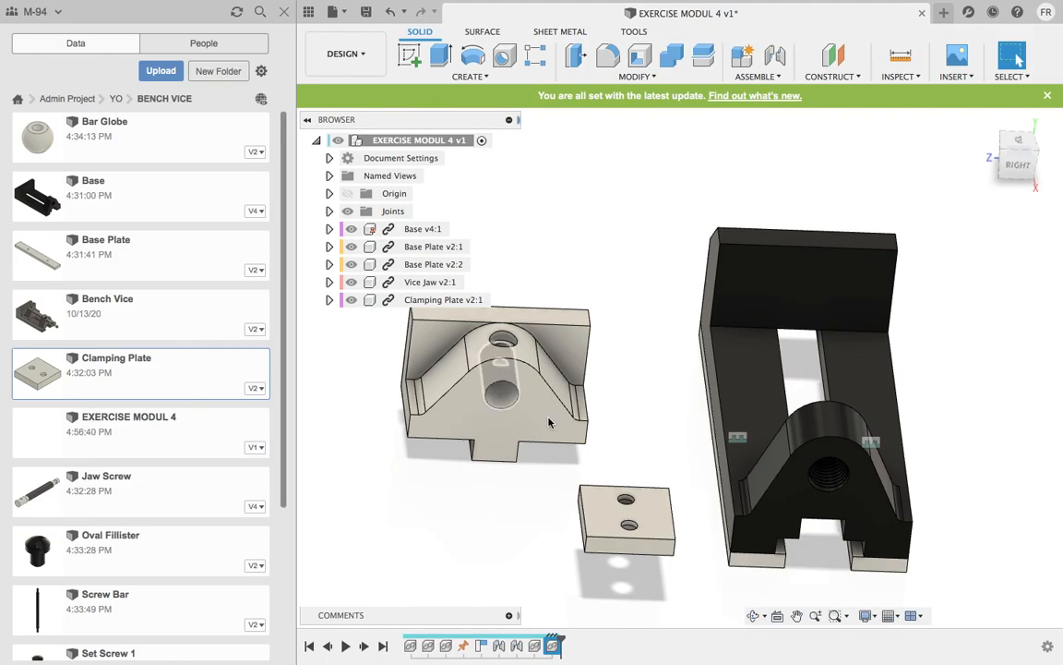
{"action": "scroll", "coordinate": [533, 419], "scroll_direction": "down", "scroll_amount": 4}
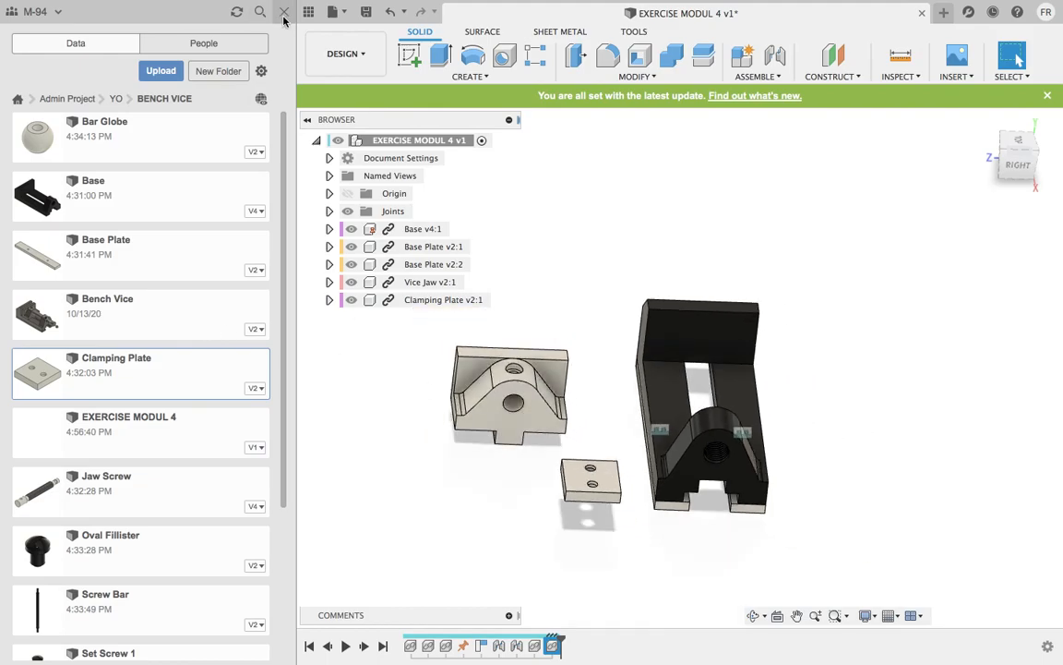
{"action": "left_click", "coordinate": [284, 14]}
{"action": "middle_click_drag", "start_coordinate": [511, 477], "coordinate": [477, 441], "text": "shift"}
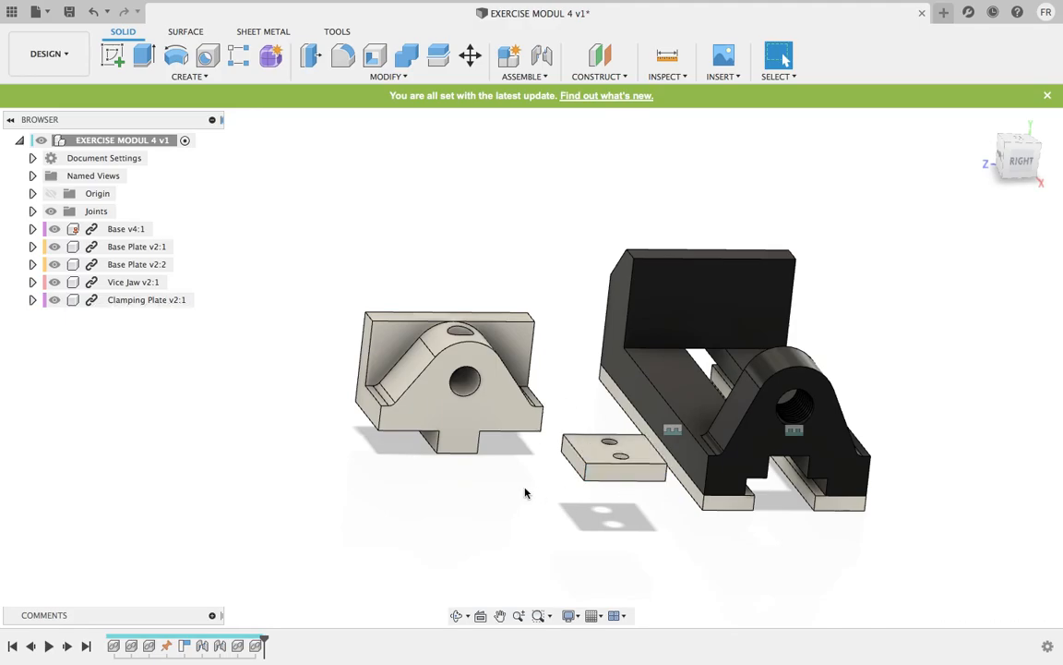
{"action": "key", "text": "j"}
{"action": "middle_click_drag", "start_coordinate": [451, 495], "coordinate": [488, 356], "text": "shift"}
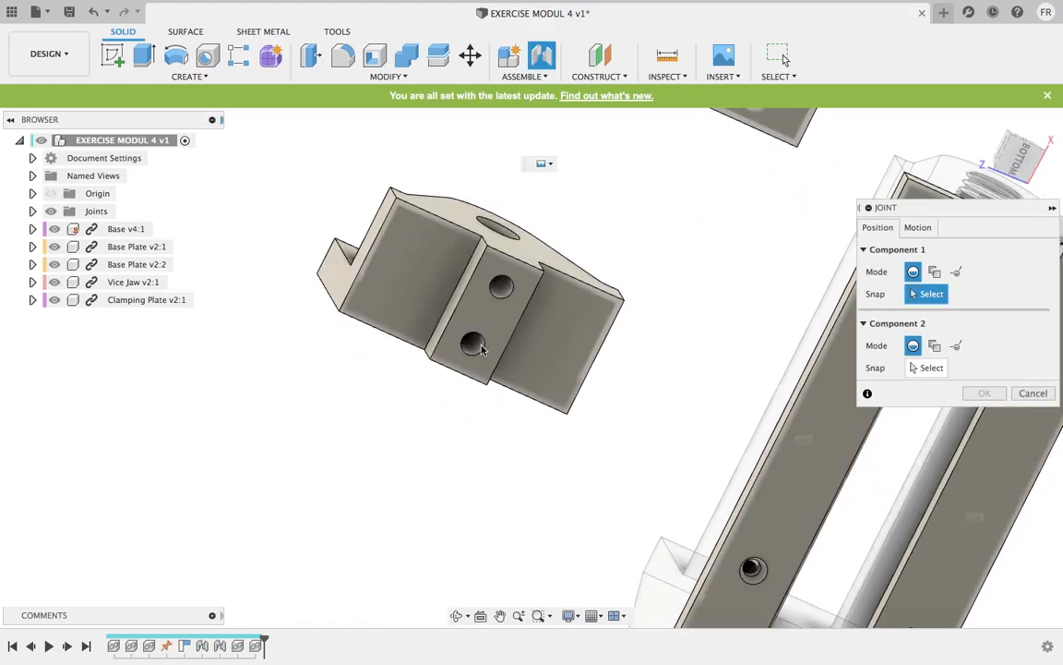
{"action": "scroll", "coordinate": [476, 354], "scroll_direction": "up", "scroll_amount": 4}
{"action": "scroll", "coordinate": [479, 349], "scroll_direction": "up", "scroll_amount": 5}
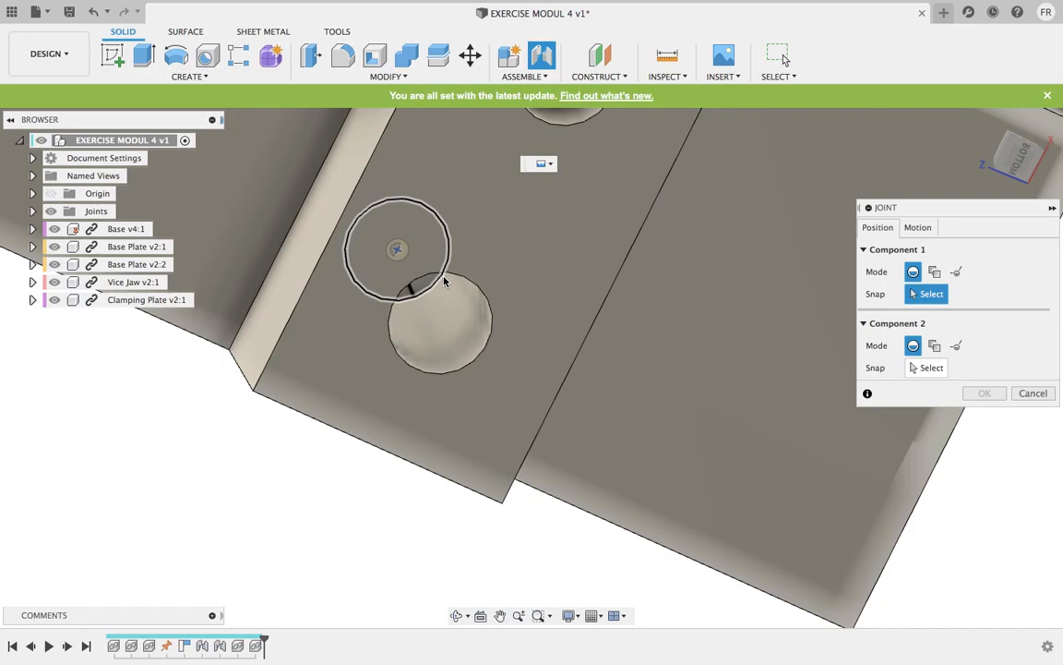
{"action": "left_click", "coordinate": [474, 290]}
{"action": "scroll", "coordinate": [526, 300], "scroll_direction": "down", "scroll_amount": 8}
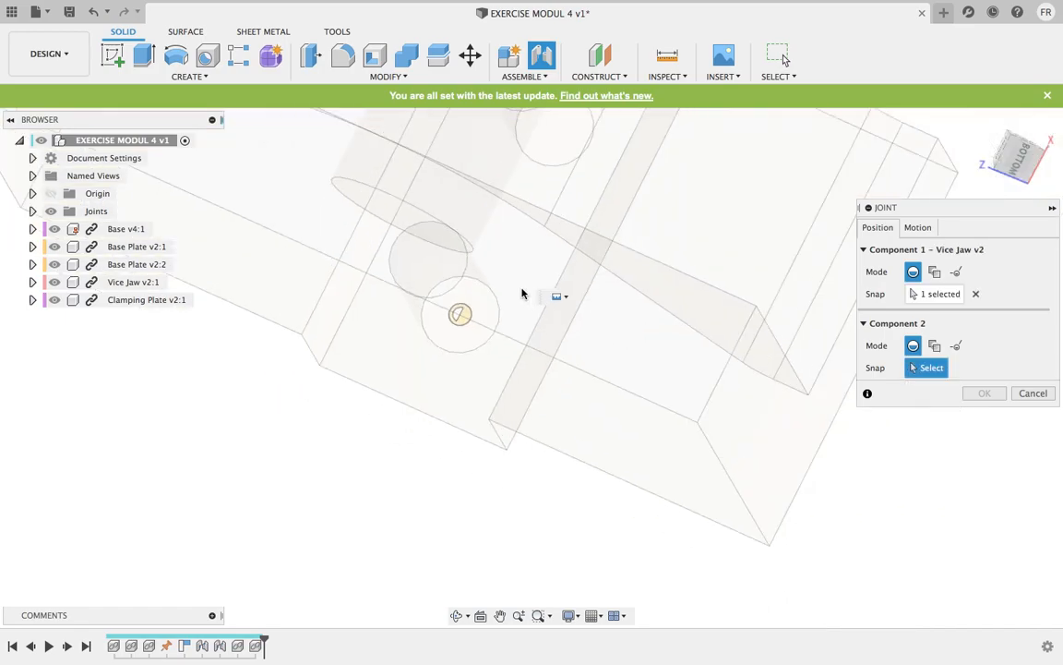
- Joint the Vice Jaw's underside hole to the centre of the corresponding hole in the Clamping Plate's top face
{"action": "scroll", "coordinate": [692, 338], "scroll_direction": "down", "scroll_amount": 1}
{"action": "middle_click_drag", "start_coordinate": [691, 335], "coordinate": [712, 512], "text": "shift"}
{"action": "scroll", "coordinate": [835, 498], "scroll_direction": "up", "scroll_amount": 3}
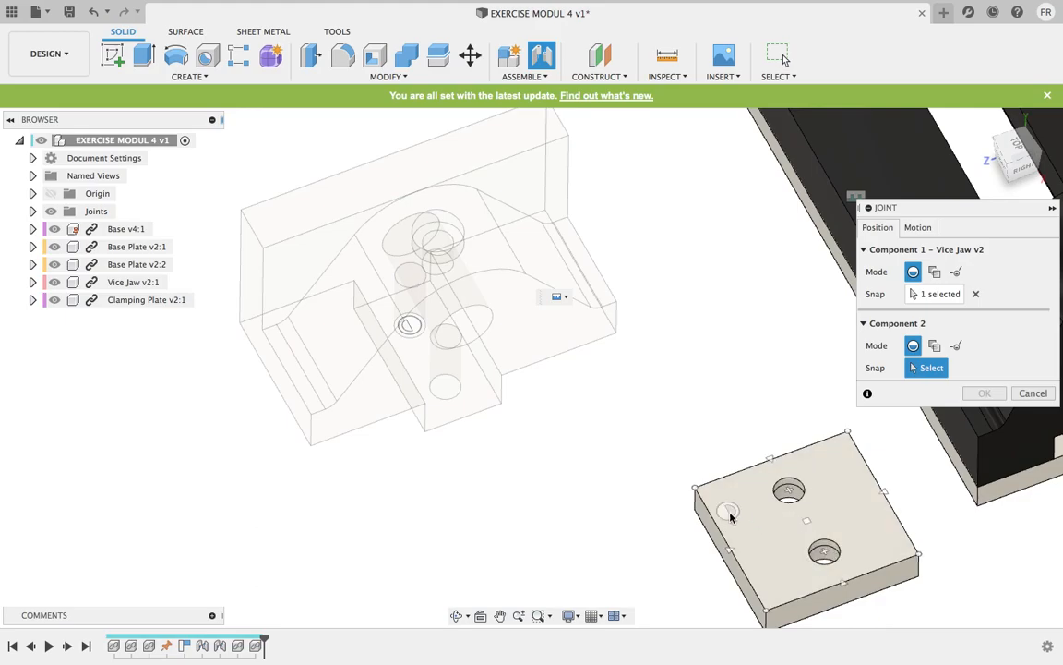
{"action": "scroll", "coordinate": [809, 489], "scroll_direction": "up", "scroll_amount": 2}
{"action": "scroll", "coordinate": [803, 487], "scroll_direction": "up", "scroll_amount": 2}
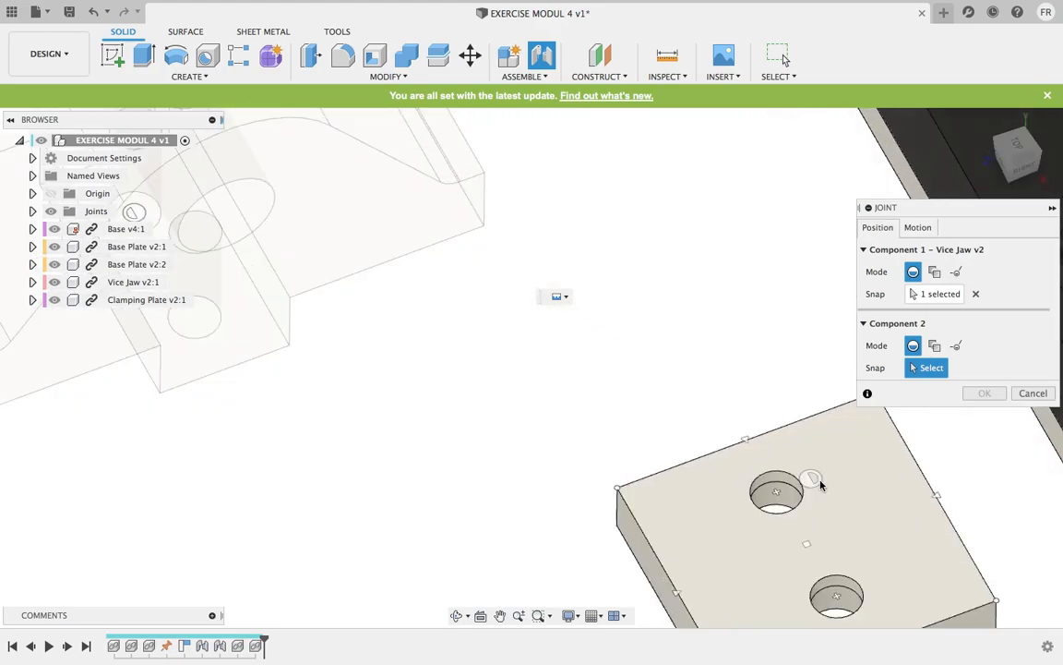
{"action": "left_click", "coordinate": [748, 498]}
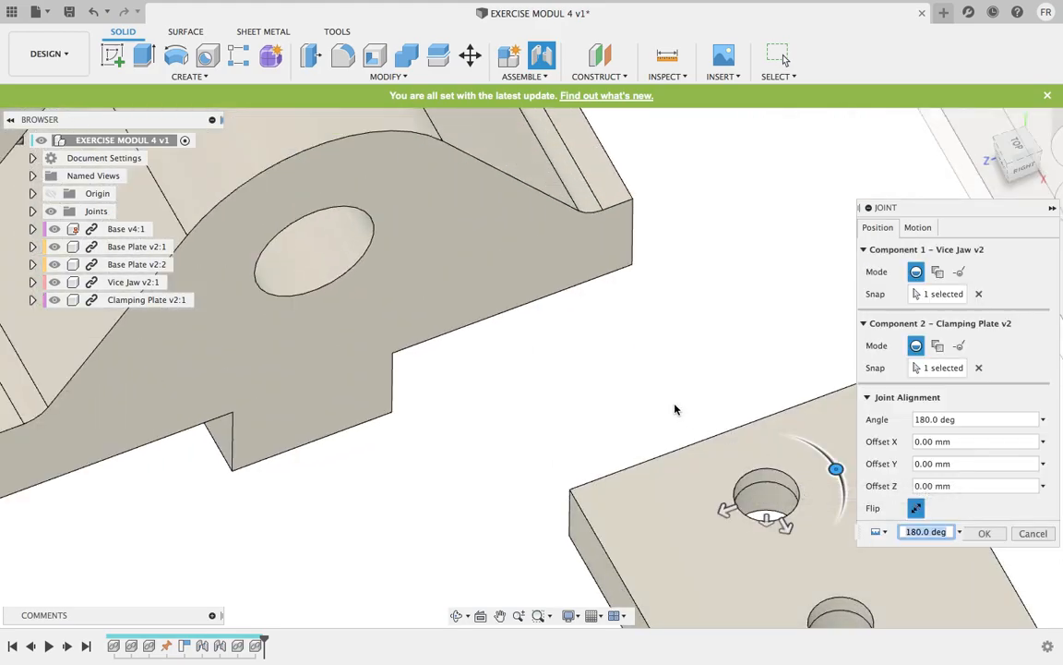
- Check the motion type of the Vice Jaw and Clamping Plate joint, keep it Rigid and confirm the joint
{"action": "middle_click_drag", "start_coordinate": [783, 537], "coordinate": [785, 461], "text": "shift"}
{"action": "left_click", "coordinate": [920, 228]}
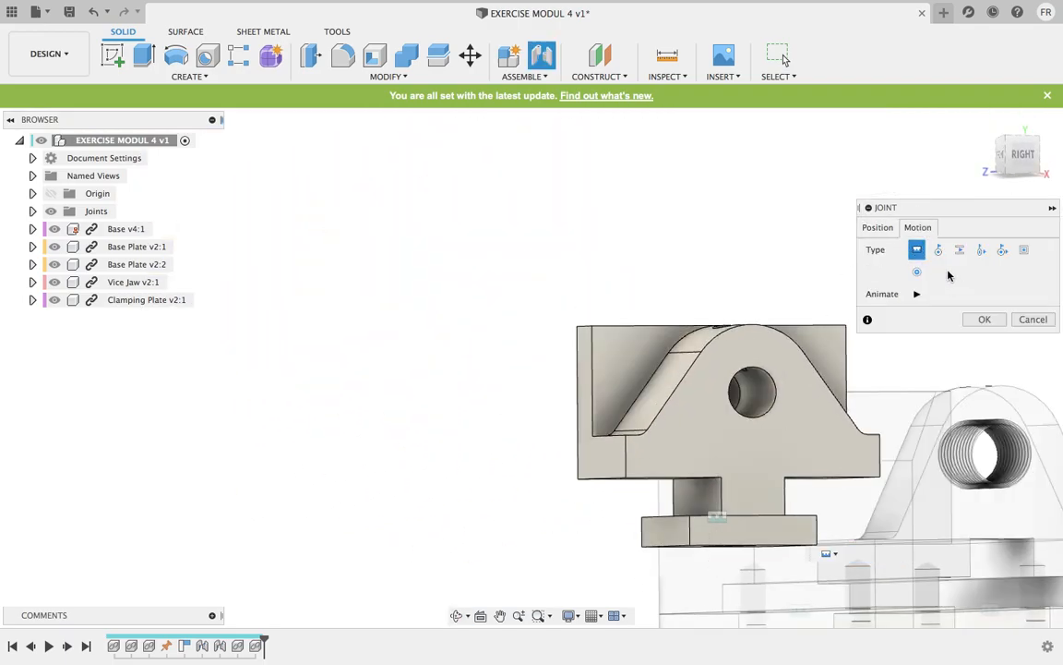
{"action": "left_click", "coordinate": [874, 231]}
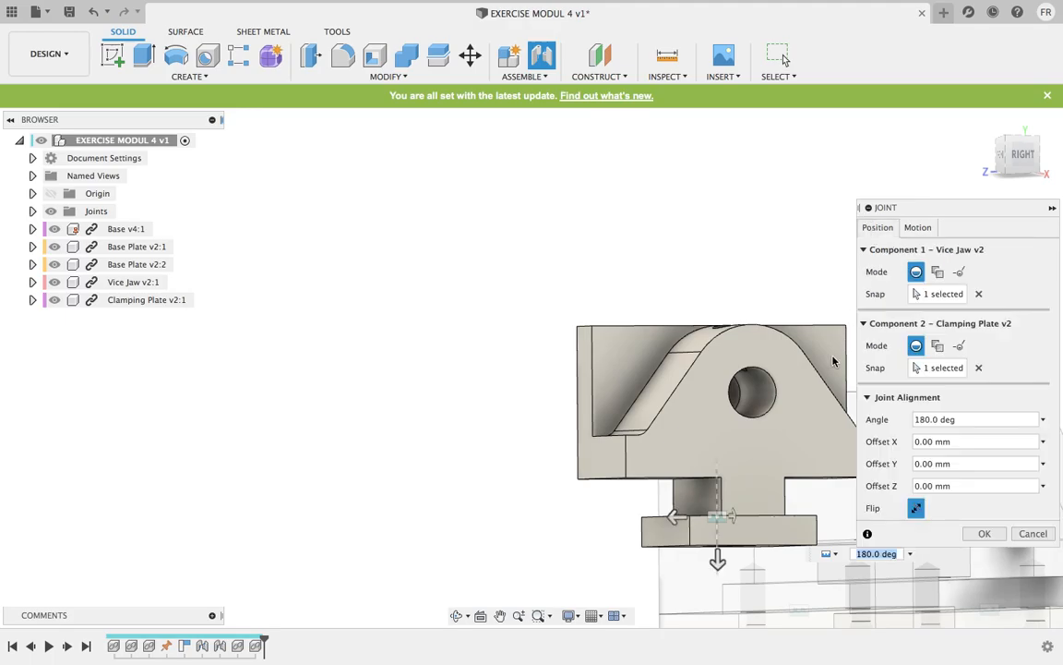
{"action": "scroll", "coordinate": [763, 393], "scroll_direction": "down", "scroll_amount": 3}
{"action": "middle_click_drag", "start_coordinate": [761, 395], "coordinate": [517, 308]}
{"action": "middle_click_drag", "start_coordinate": [677, 308], "coordinate": [744, 388], "text": "shift"}
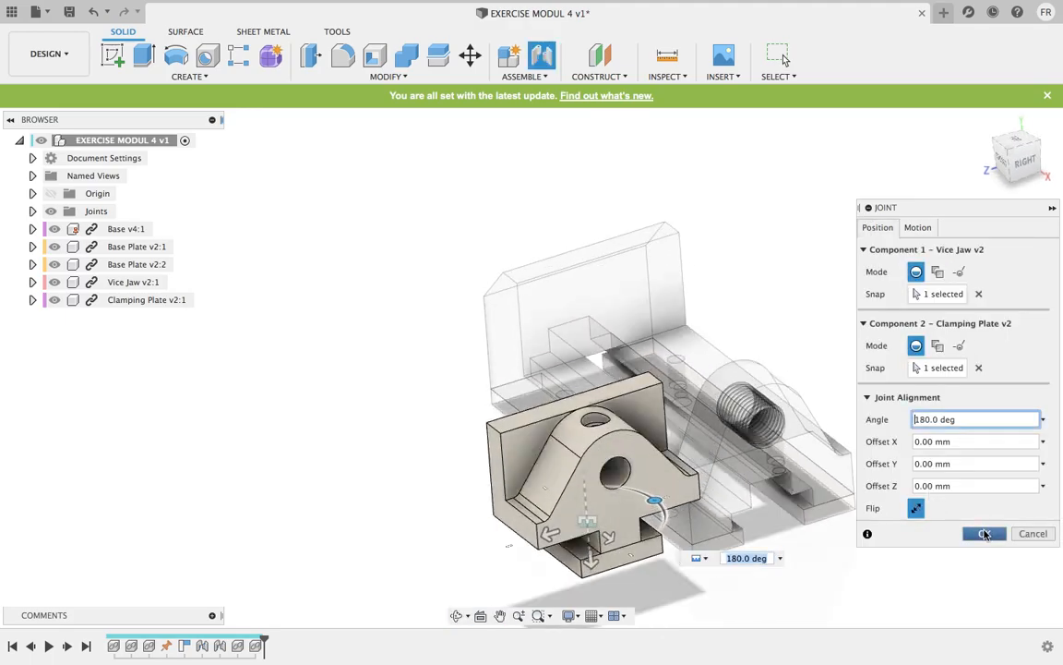
{"action": "left_click", "coordinate": [985, 533]}
- Joint the centre of the Vice Jaw's flat clamping face to the centre of the base's fixed jaw face
{"action": "middle_click_drag", "start_coordinate": [624, 504], "coordinate": [554, 424], "text": "shift"}
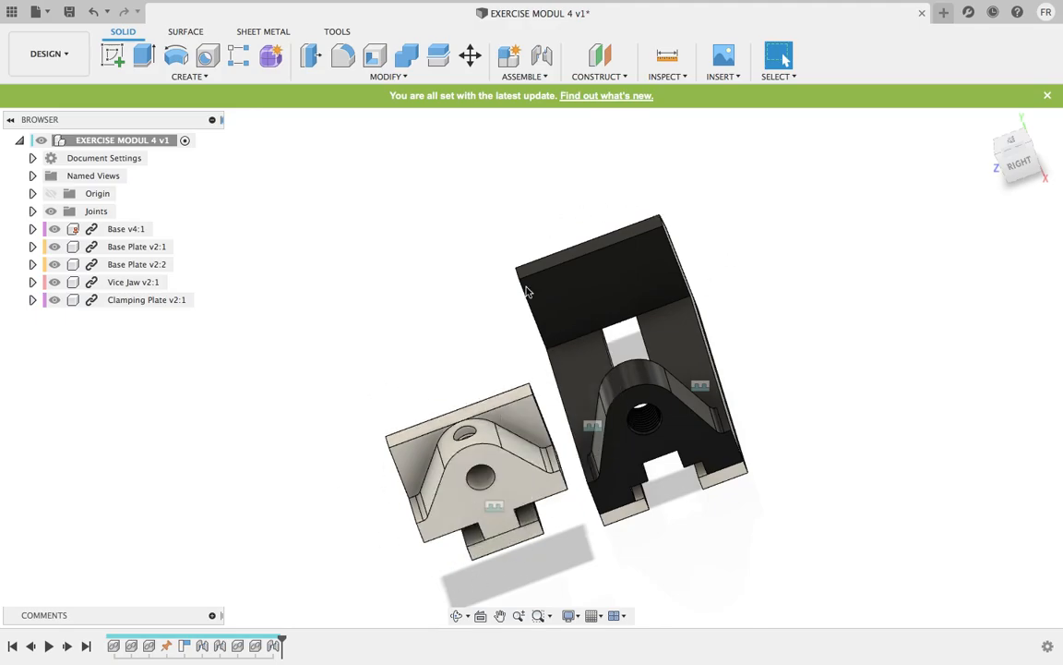
{"action": "middle_click_drag", "start_coordinate": [685, 487], "coordinate": [805, 463], "text": "shift"}
{"action": "key", "text": "j"}
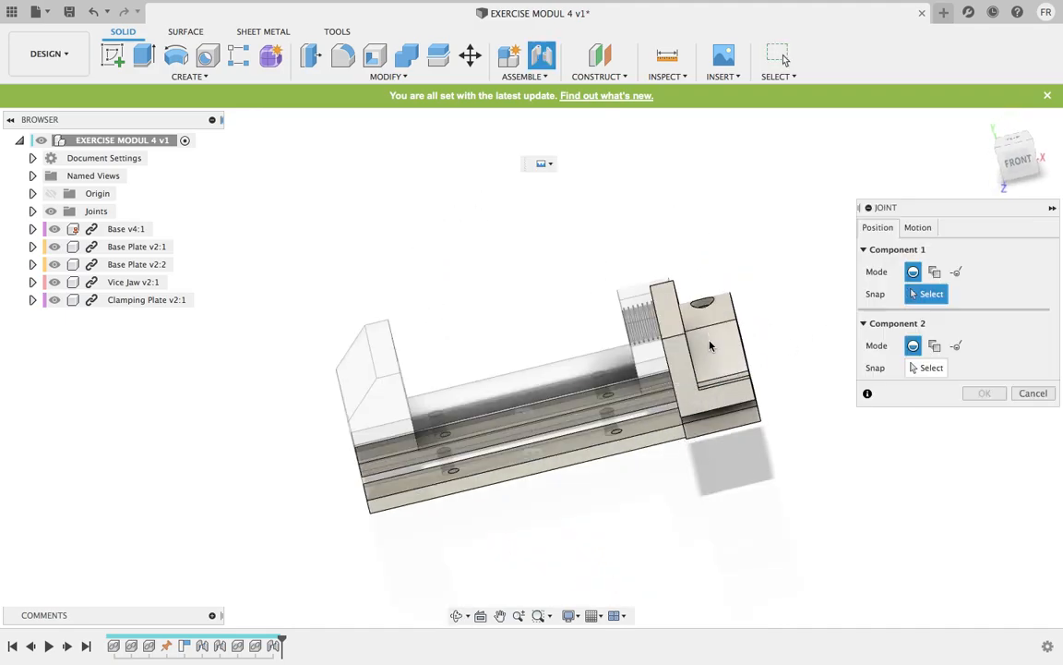
{"action": "mouse_move", "coordinate": [651, 502]}
{"action": "middle_mouse_down", "text": "shift"}
{"action": "mouse_move", "coordinate": [660, 567]}
{"action": "mouse_move", "coordinate": [574, 591]}
{"action": "mouse_move", "coordinate": [594, 557]}
{"action": "mouse_move", "coordinate": [637, 539]}
{"action": "middle_mouse_up", "text": "shift"}
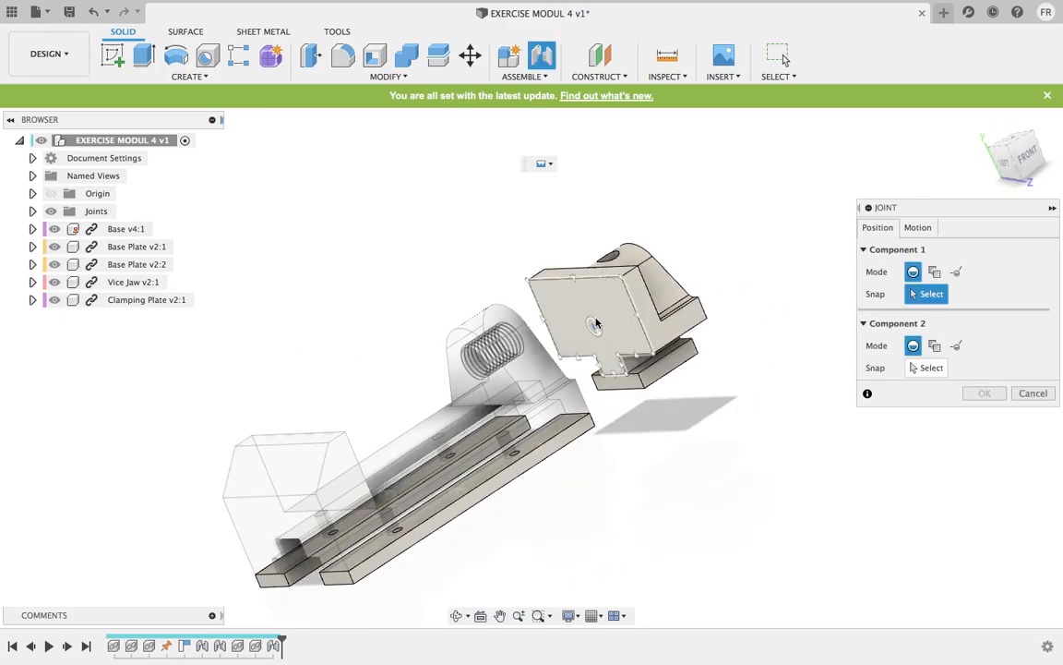
{"action": "left_click", "coordinate": [596, 324]}
{"action": "middle_click_drag", "start_coordinate": [505, 441], "coordinate": [480, 444], "text": "shift"}
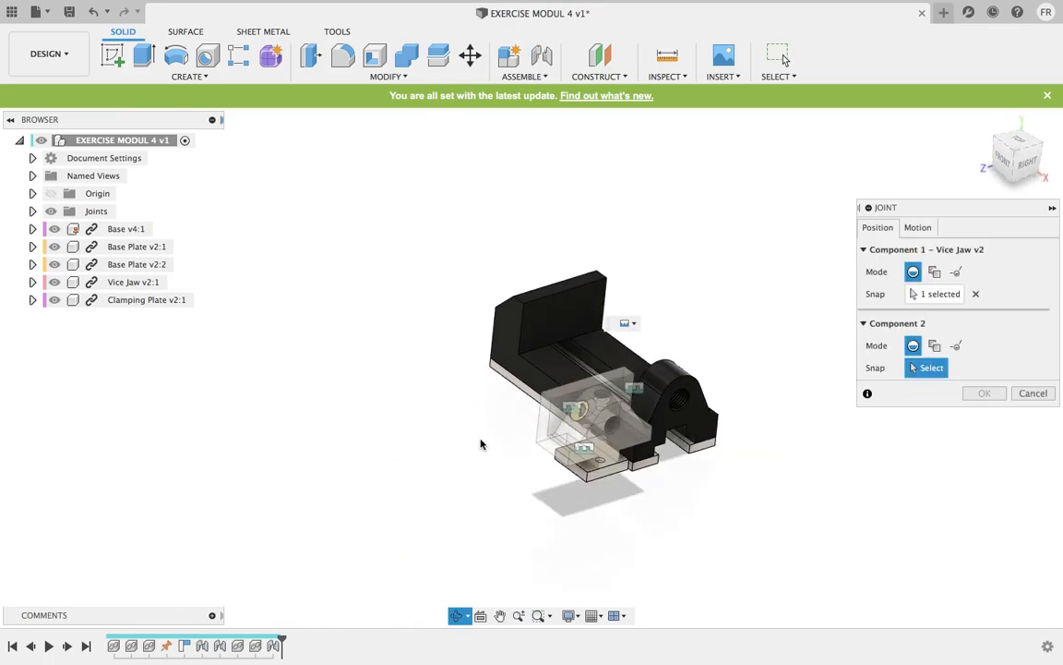
{"action": "left_click", "coordinate": [565, 319]}
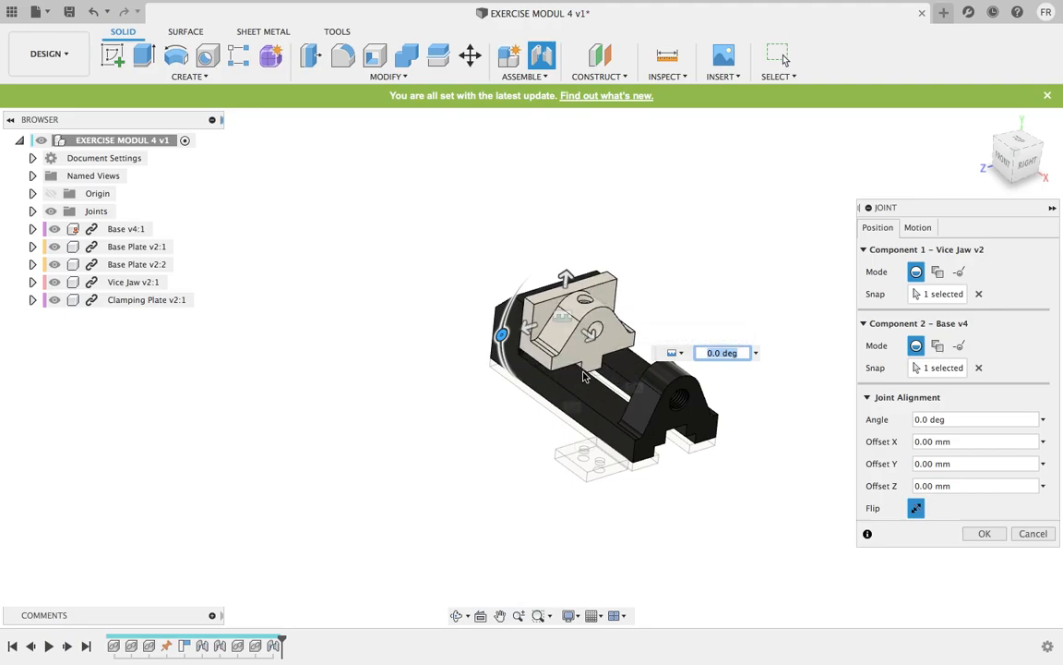
- Set the Vice Jaw joint's X offset to -4.5 mm and confirm the joint
{"action": "middle_click_drag", "start_coordinate": [582, 386], "coordinate": [606, 387], "text": "shift"}
{"action": "scroll", "coordinate": [498, 345], "scroll_direction": "up", "scroll_amount": 6}
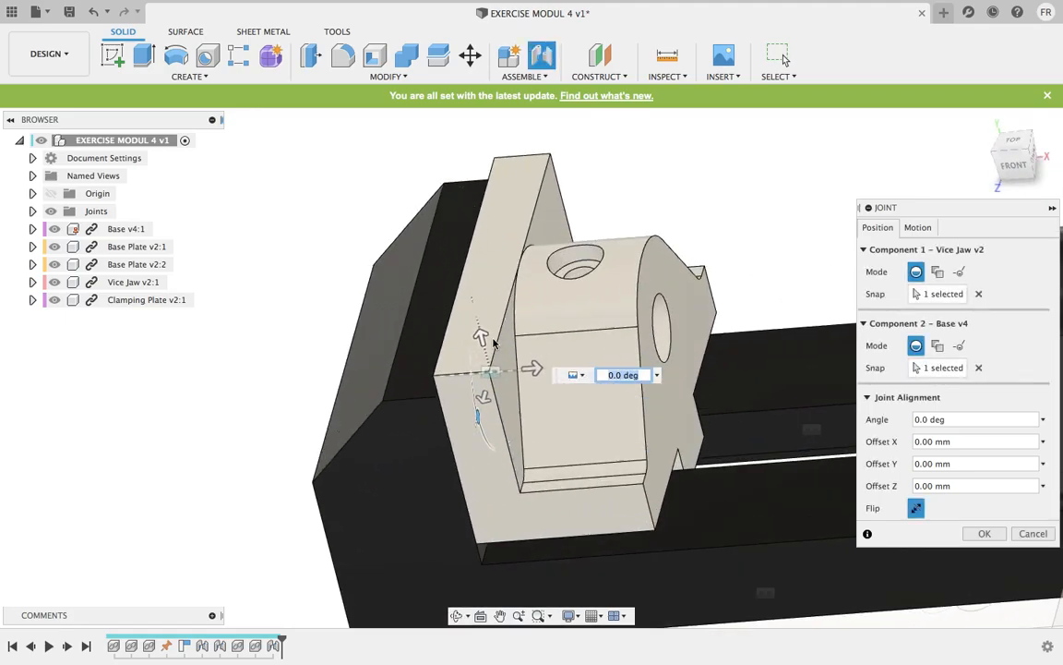
{"action": "mouse_move", "coordinate": [504, 358]}
{"action": "middle_mouse_down", "text": "shift"}
{"action": "mouse_move", "coordinate": [534, 362]}
{"action": "mouse_move", "coordinate": [490, 360]}
{"action": "middle_mouse_up", "text": "shift"}
{"action": "left_click_drag", "start_coordinate": [484, 338], "coordinate": [489, 363]}
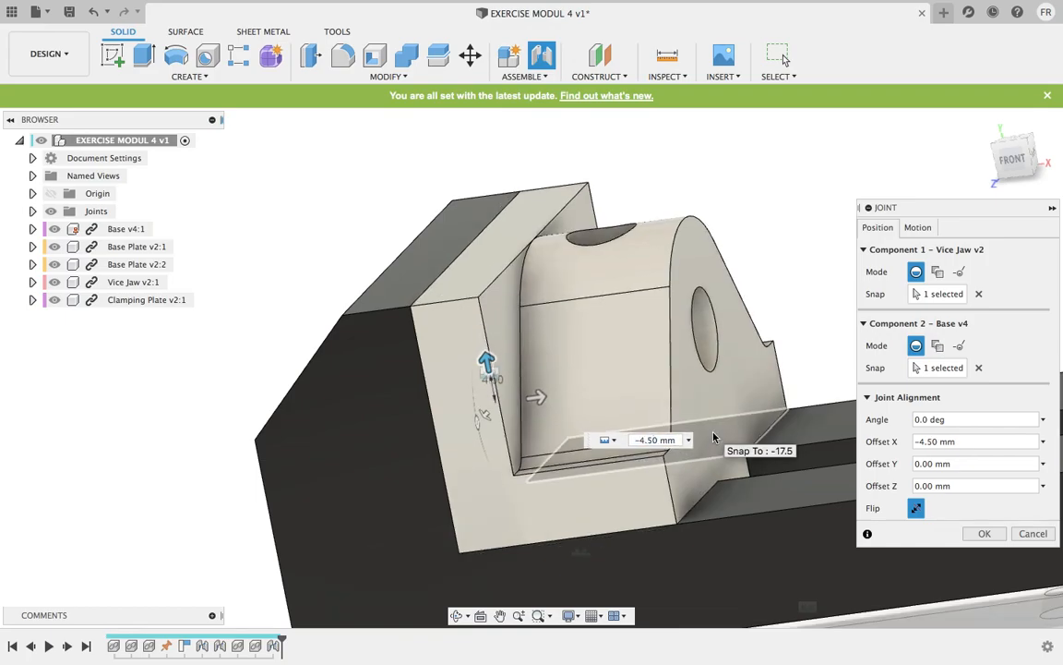
{"action": "key", "text": "Return"}
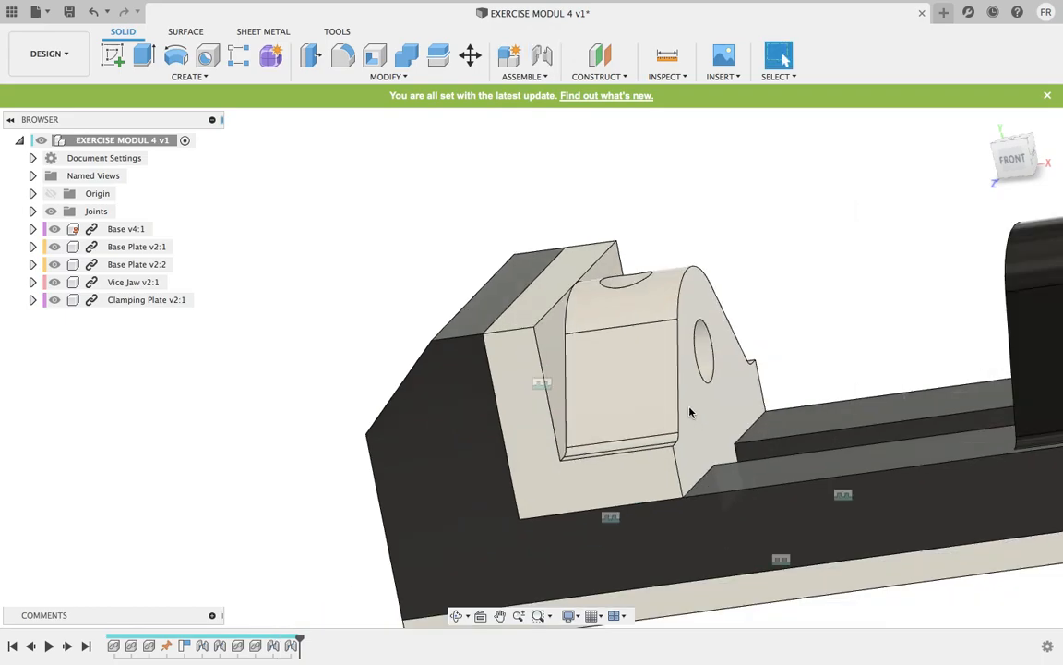
- Change the joint between the Vice Jaw and base to a Slider along the Z axis, and slide the jaw along the base to test it
{"action": "middle_click_drag", "start_coordinate": [647, 362], "coordinate": [646, 286], "text": "shift"}
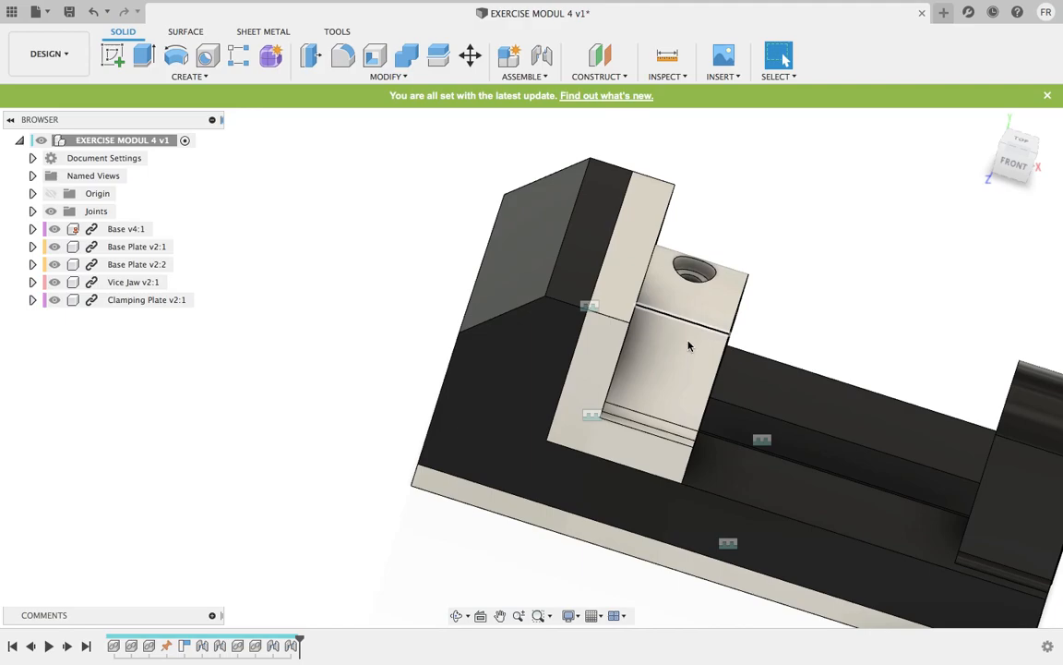
{"action": "scroll", "coordinate": [685, 348], "scroll_direction": "down", "scroll_amount": 3}
{"action": "middle_click_drag", "start_coordinate": [685, 348], "coordinate": [637, 309], "text": "shift"}
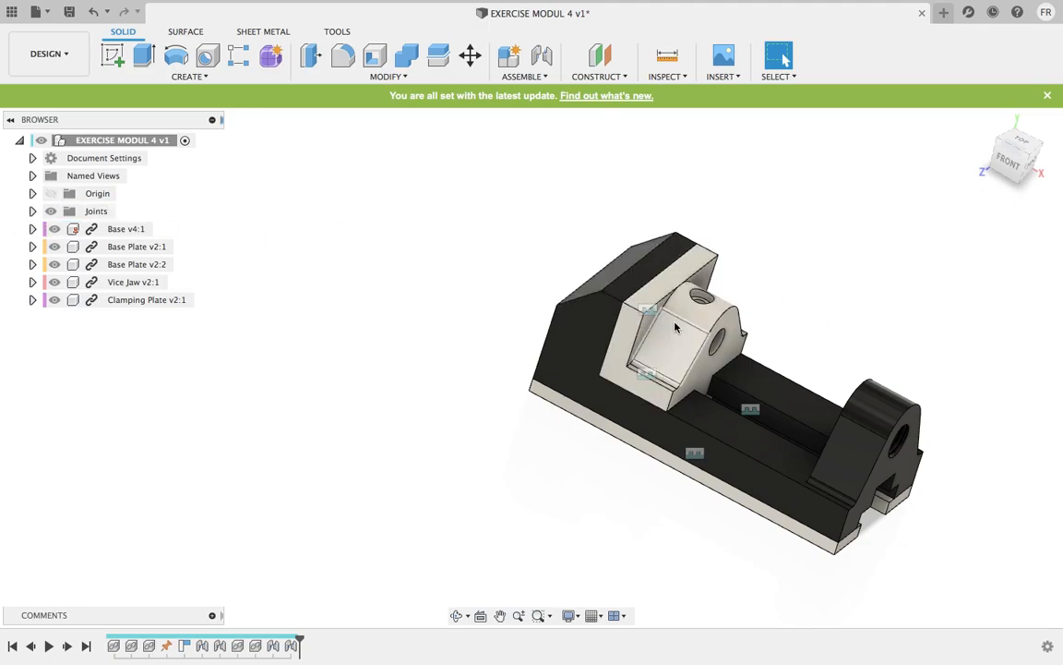
{"action": "scroll", "coordinate": [710, 327], "scroll_direction": "up", "scroll_amount": 3}
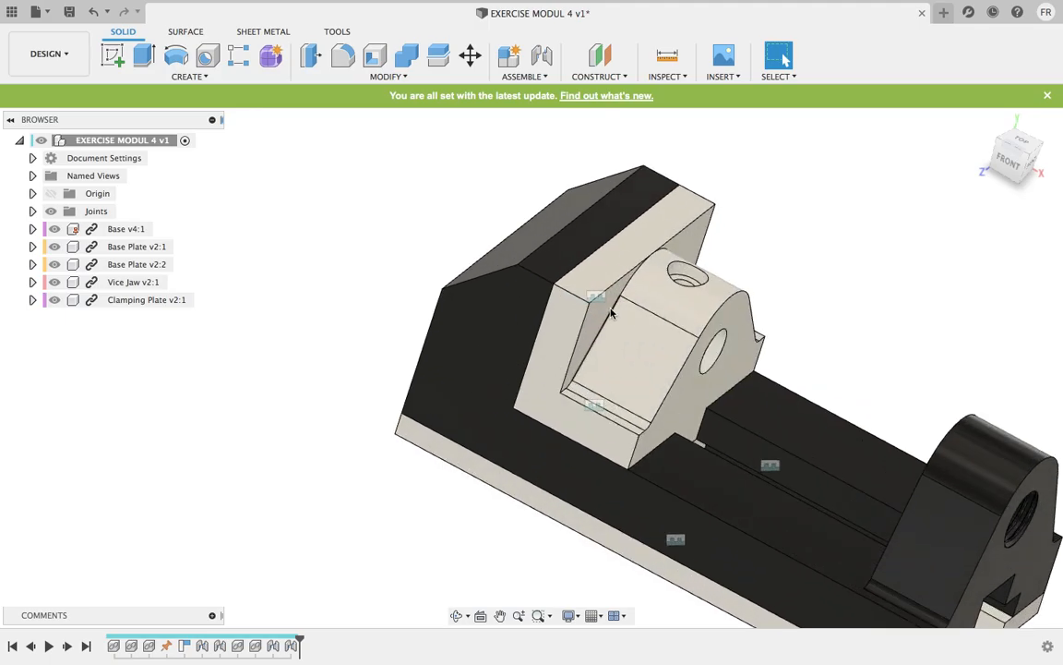
{"action": "left_click", "coordinate": [597, 297]}
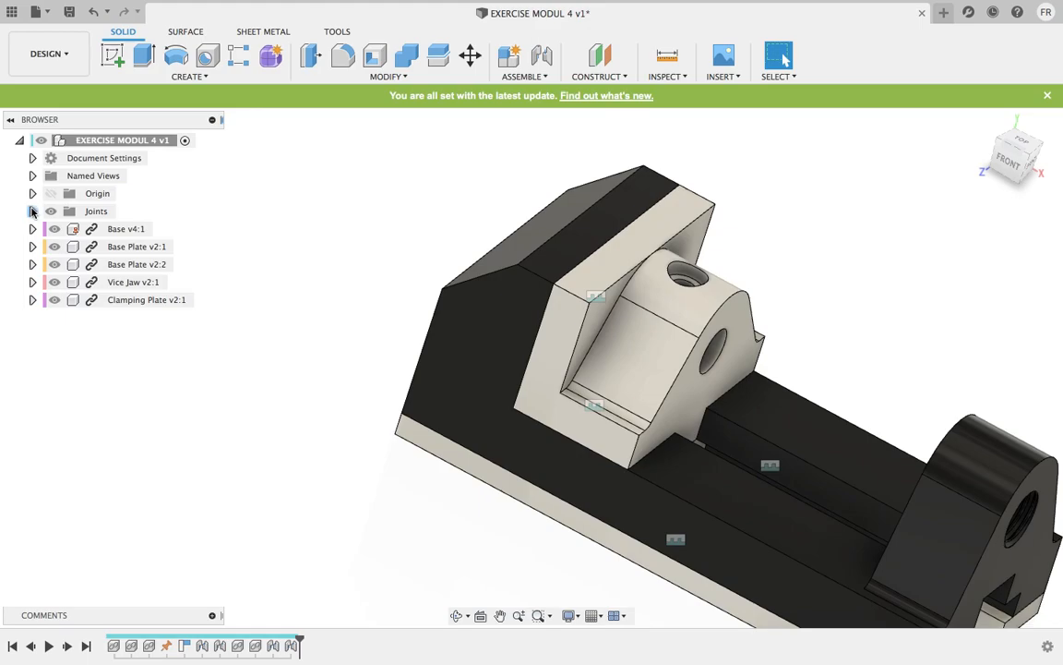
{"action": "left_click", "coordinate": [32, 211]}
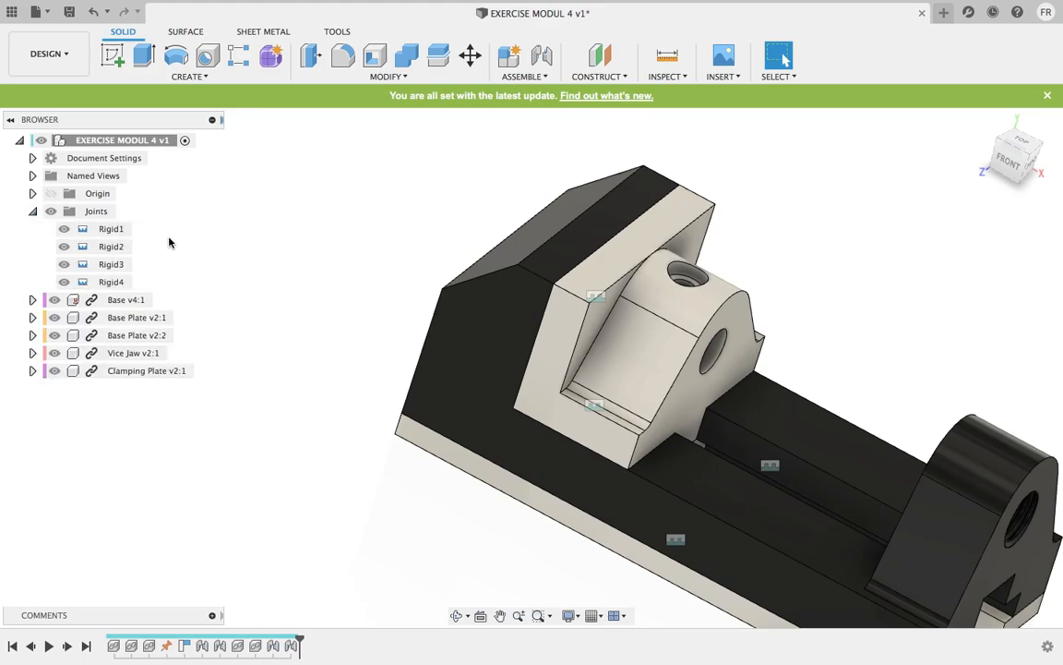
{"action": "right_click", "coordinate": [105, 287]}
{"action": "left_click", "coordinate": [130, 314]}
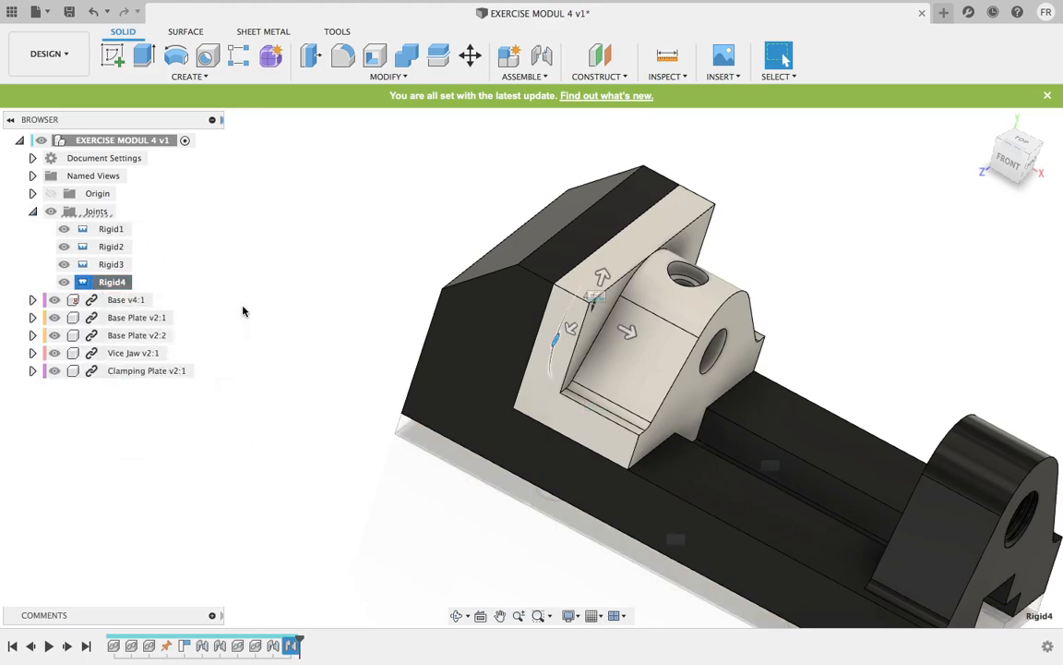
{"action": "left_click", "coordinate": [918, 229]}
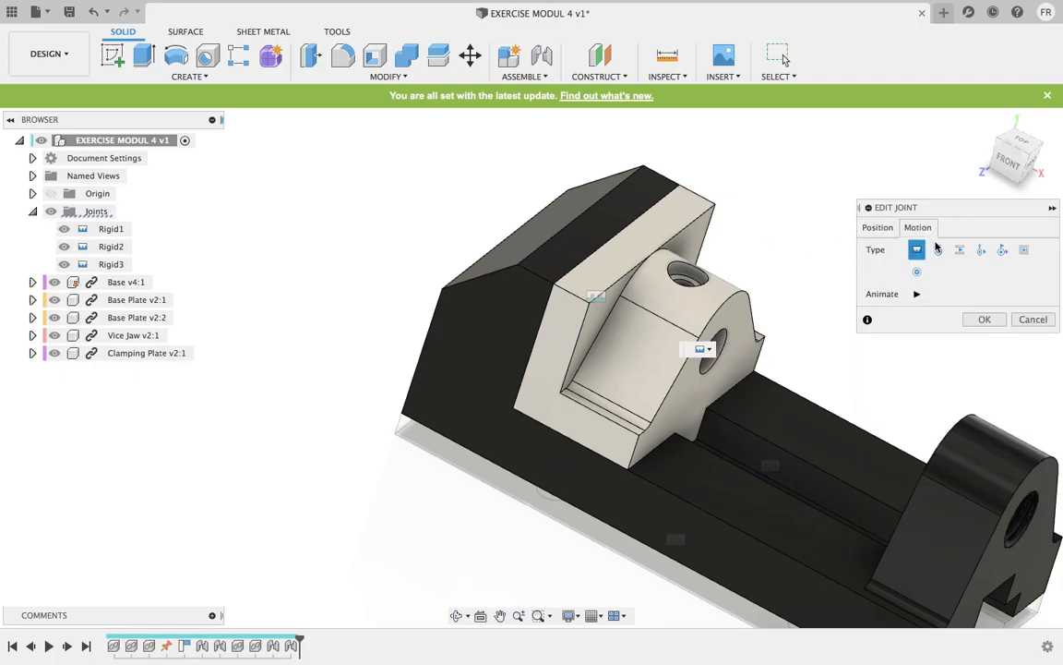
{"action": "left_click", "coordinate": [960, 251]}
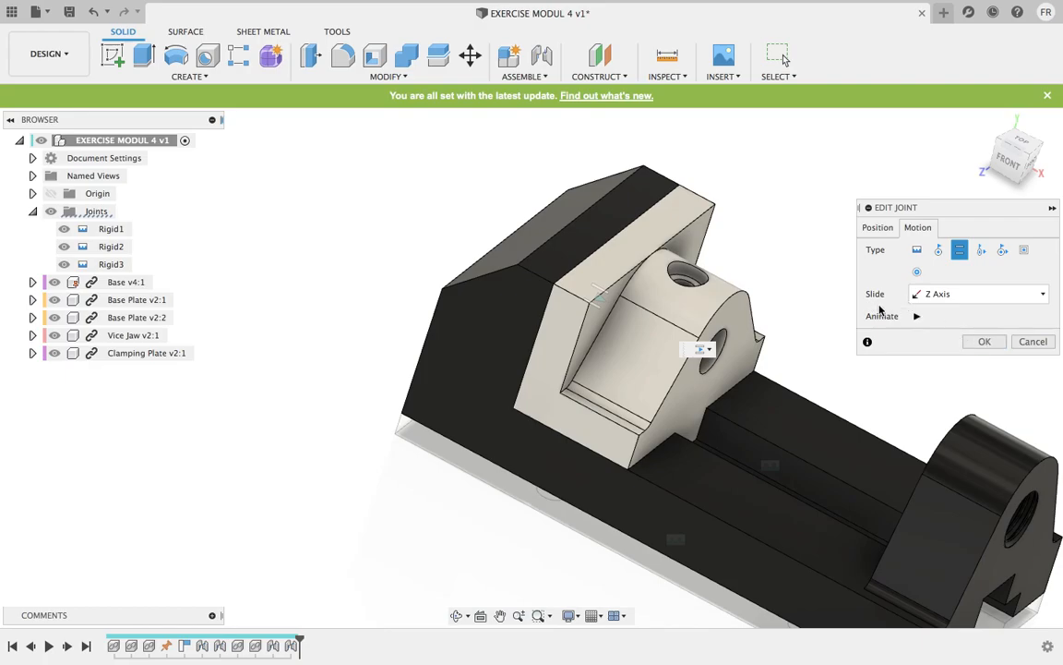
{"action": "left_click", "coordinate": [989, 344]}
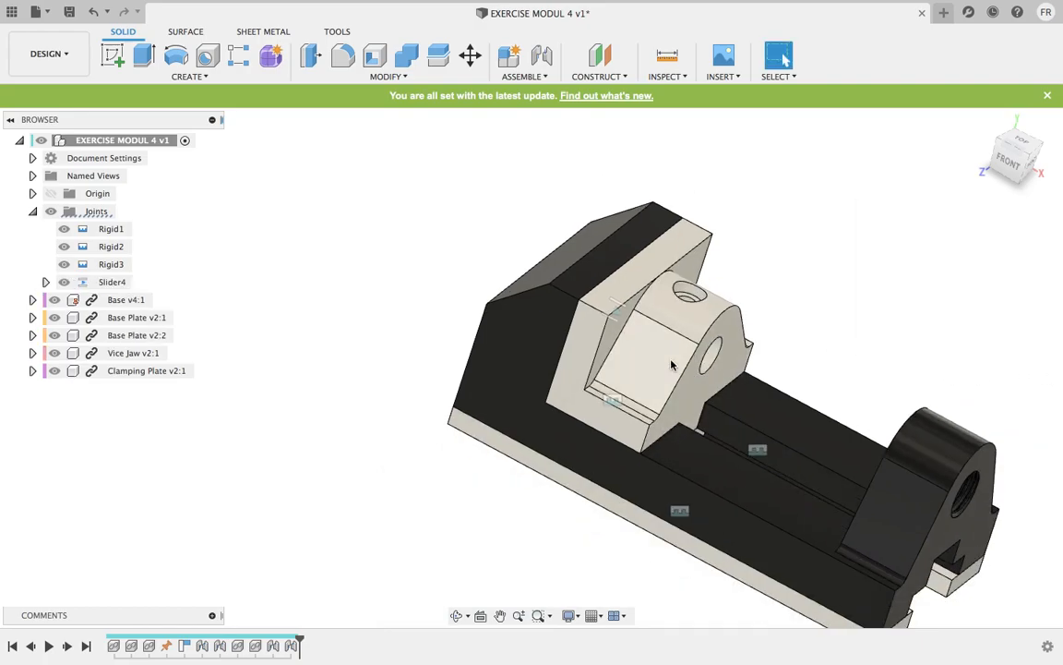
{"action": "left_click_drag", "start_coordinate": [1013, 518], "coordinate": [764, 380]}
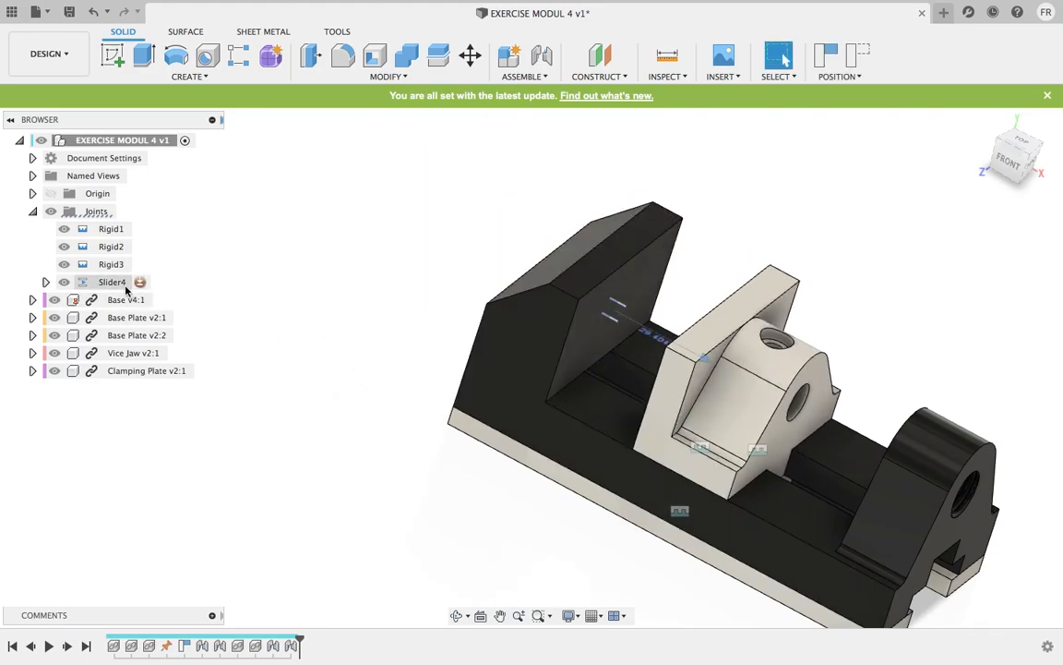
{"action": "left_click_drag", "start_coordinate": [680, 357], "coordinate": [619, 346]}
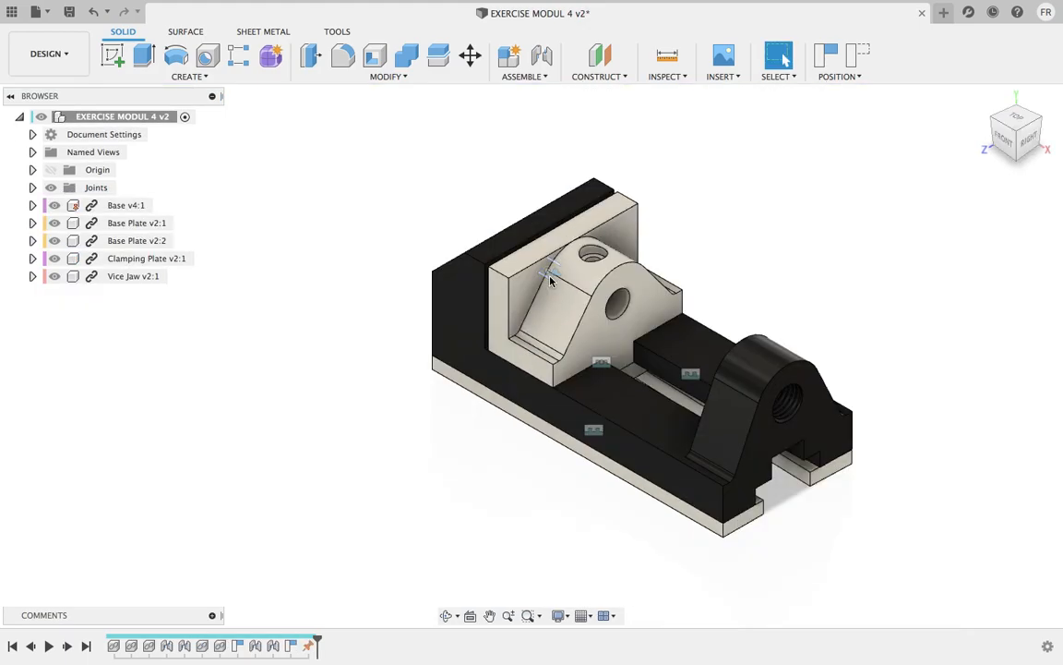
- Slide the Vice Jaw away from the base's fixed jaw and open the joint limits of its slider joint for the Slide motion
{"action": "scroll", "coordinate": [582, 305], "scroll_direction": "up", "scroll_amount": 3}
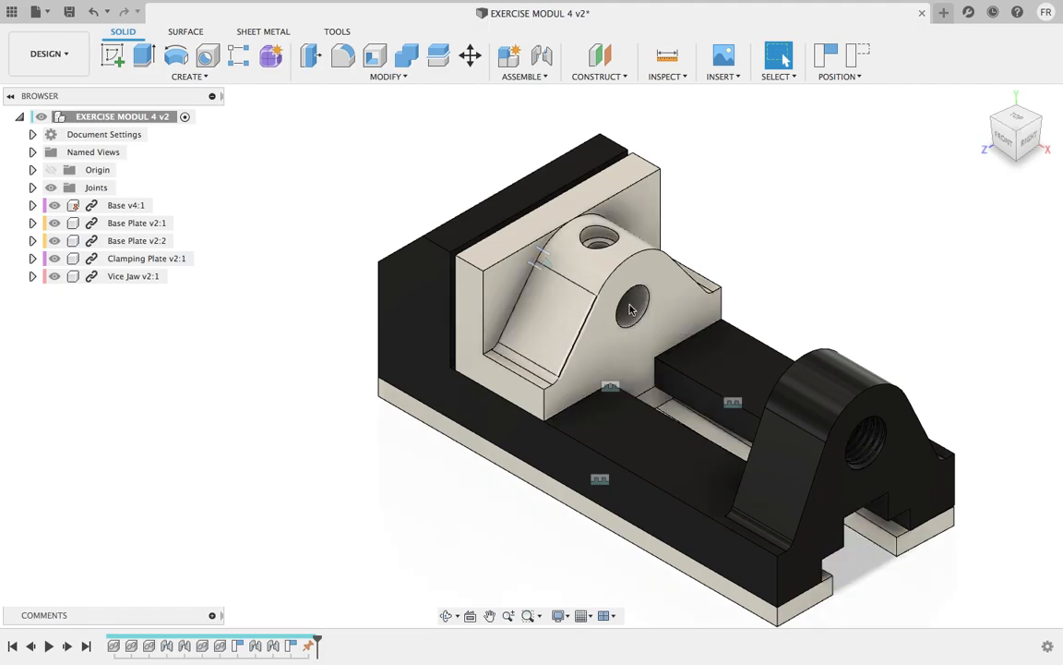
{"action": "left_click_drag", "start_coordinate": [609, 265], "coordinate": [665, 371]}
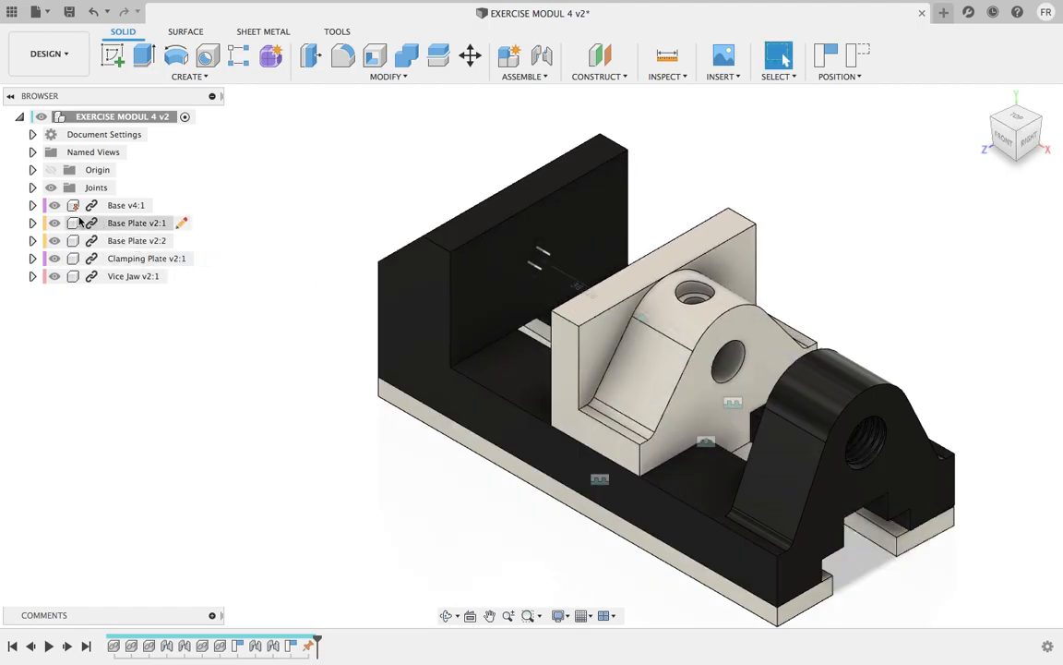
{"action": "left_click", "coordinate": [32, 187]}
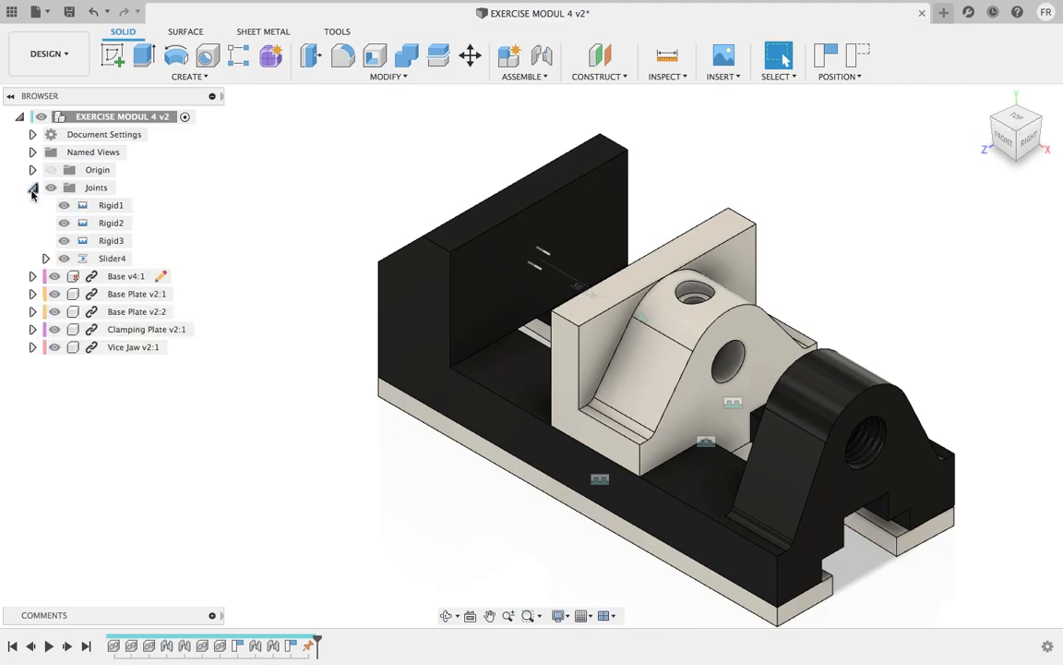
{"action": "left_click", "coordinate": [136, 263]}
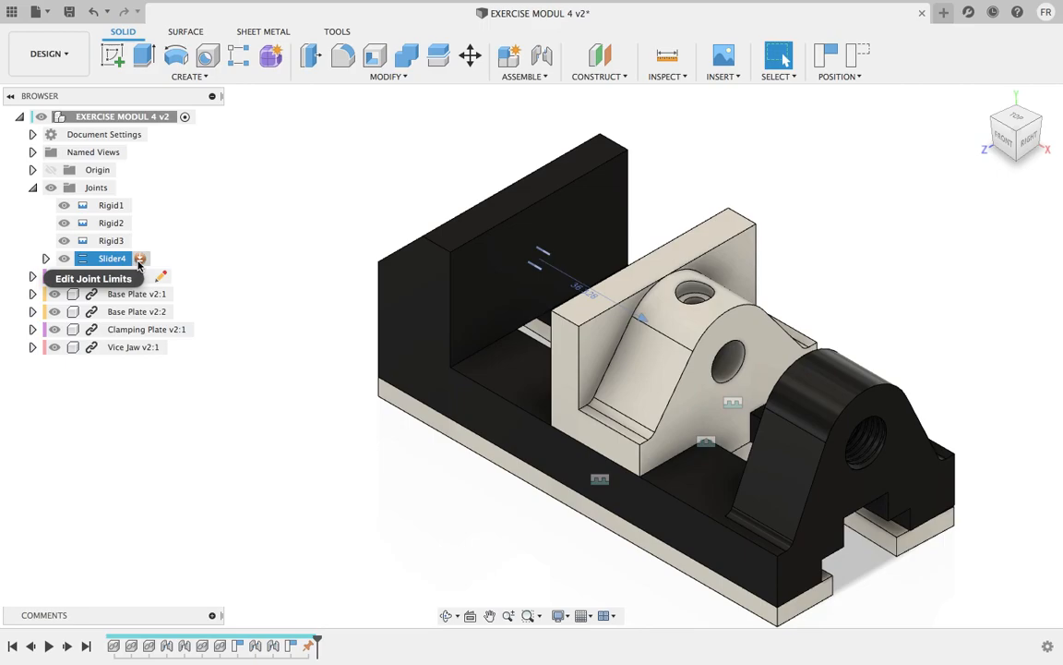
{"action": "left_click", "coordinate": [140, 260]}
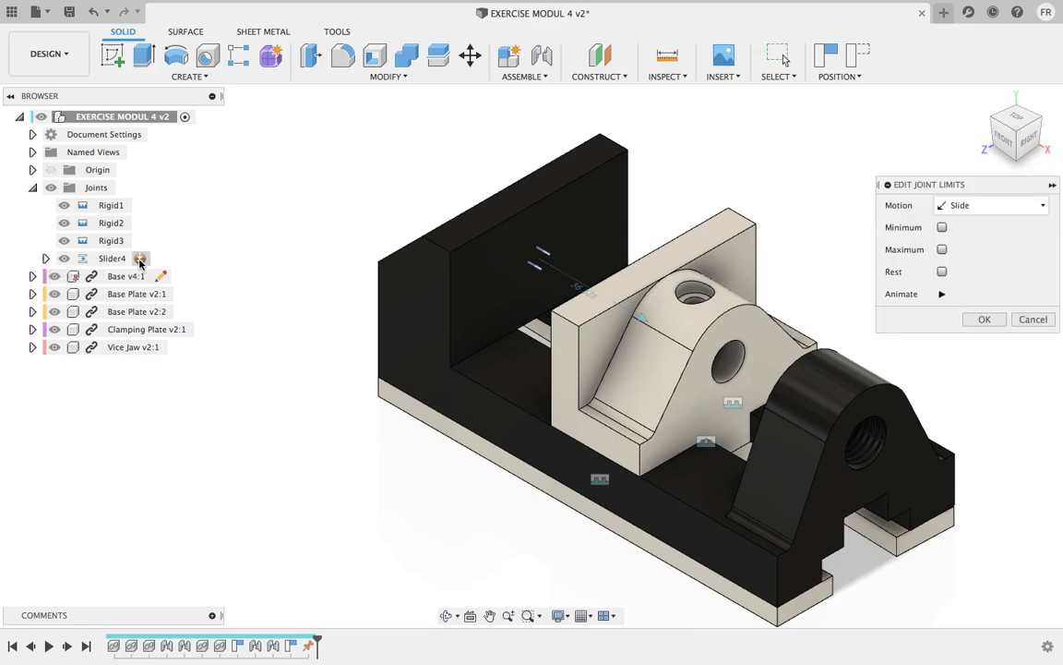
{"action": "left_click", "coordinate": [969, 208]}
{"action": "left_click", "coordinate": [984, 214]}
- Enable the minimum and maximum limits of the Vice Jaw's slide motion, set the maximum to 50 mm and confirm
{"action": "left_click", "coordinate": [941, 228]}
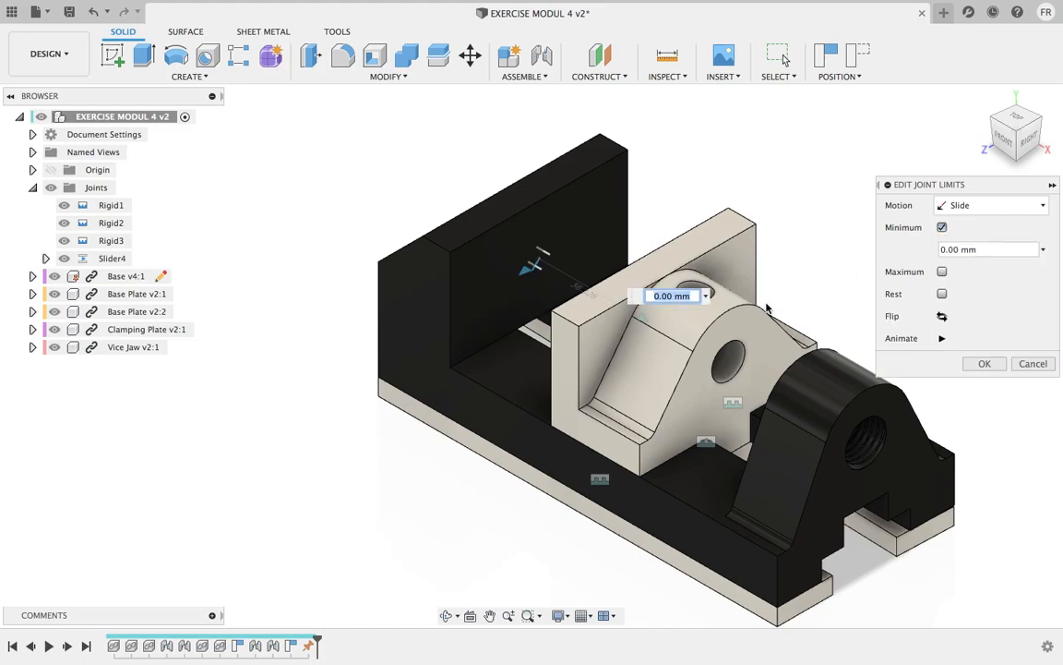
{"action": "left_click", "coordinate": [942, 273]}
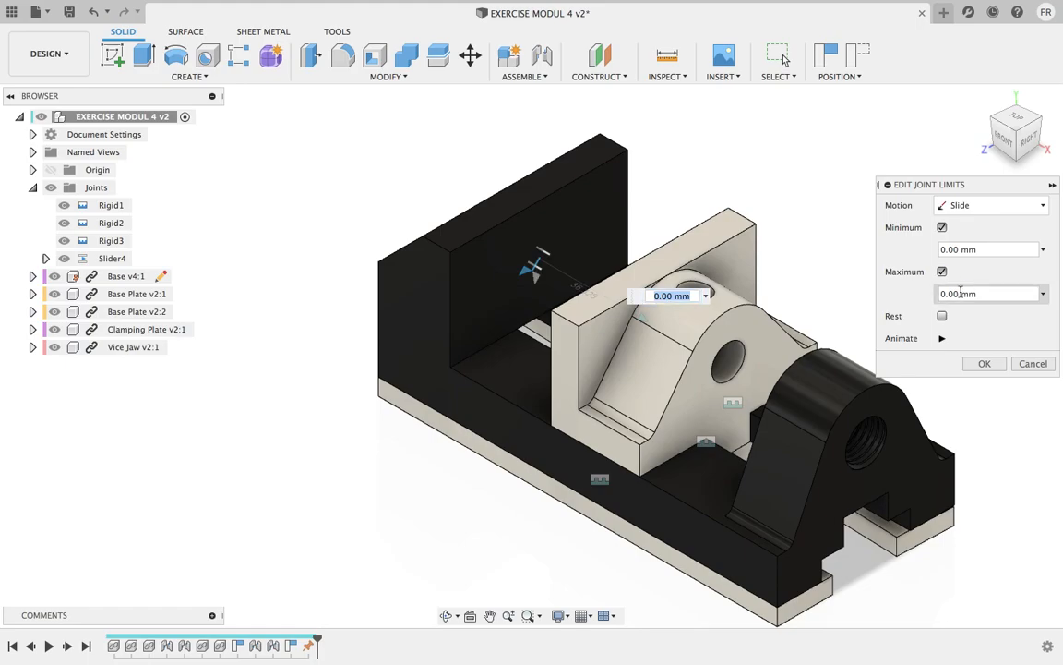
{"action": "left_click", "coordinate": [695, 325]}
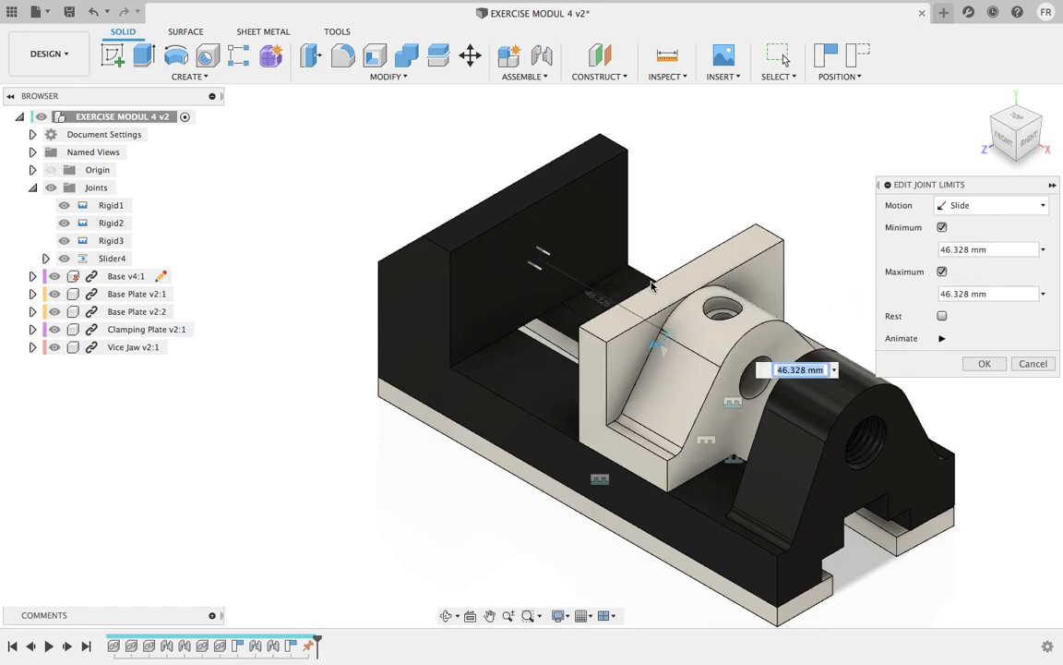
{"action": "scroll", "coordinate": [815, 346], "scroll_direction": "down", "scroll_amount": 3}
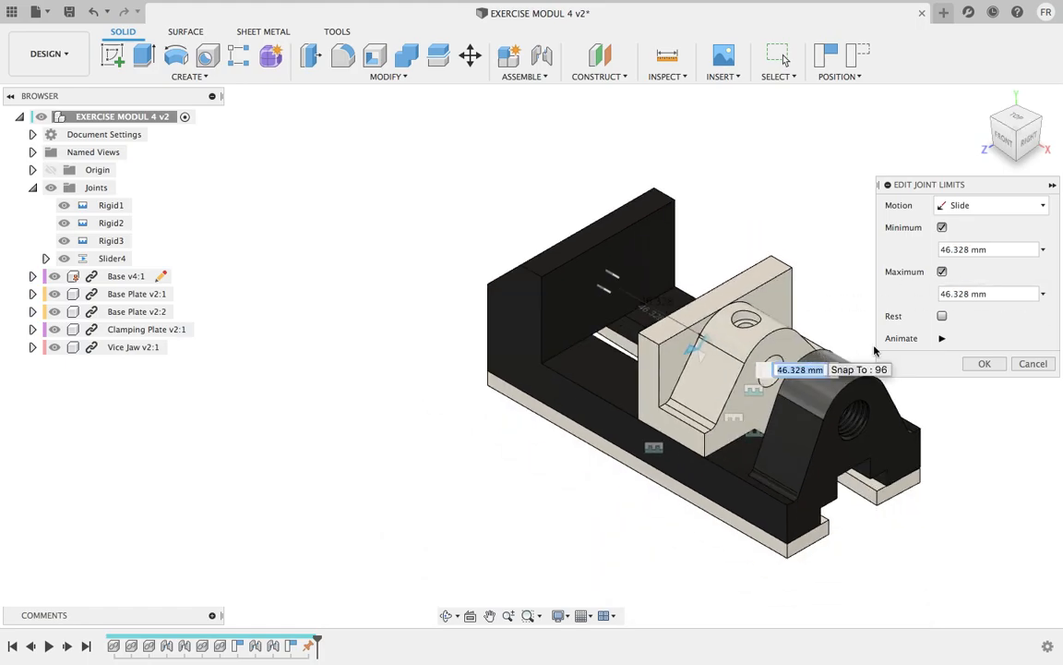
{"action": "left_click", "coordinate": [967, 296]}
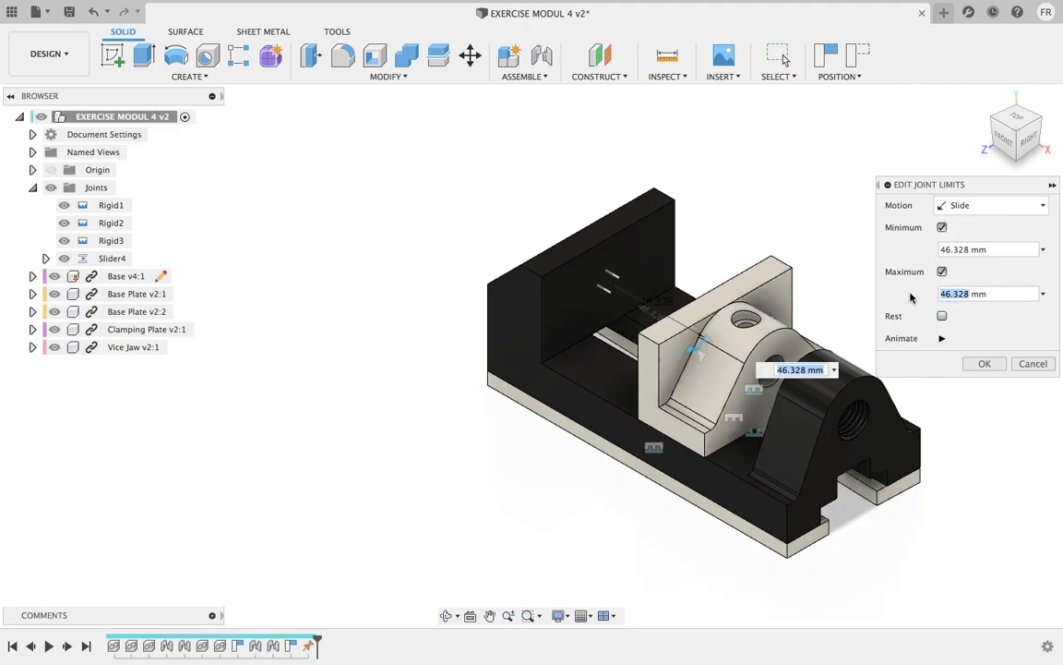
{"action": "key", "text": "Return"}
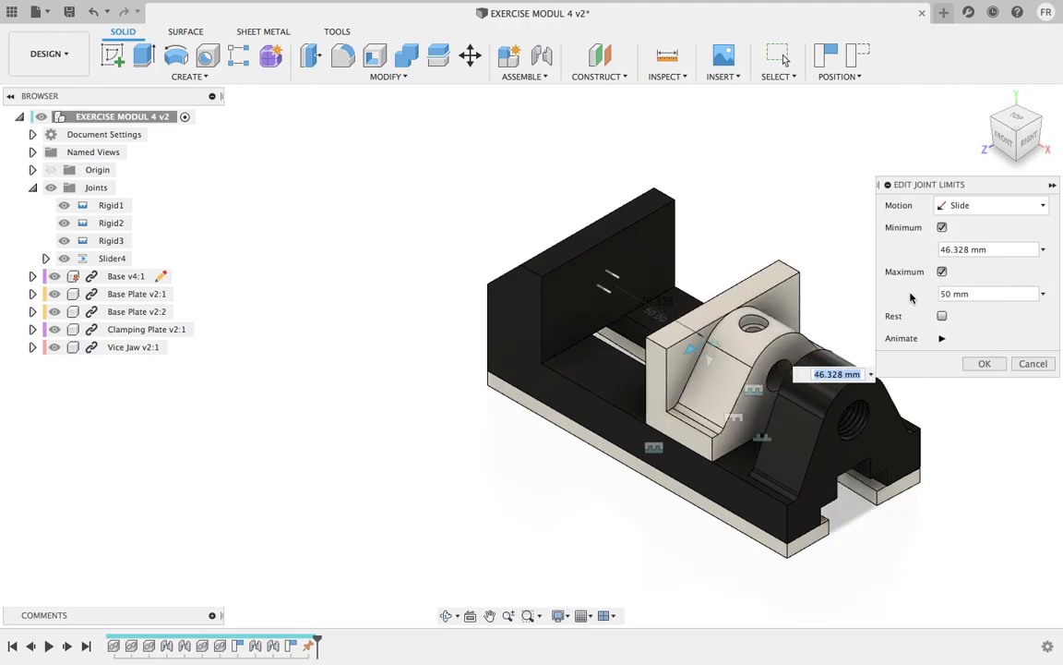
{"action": "key", "text": "Return"}
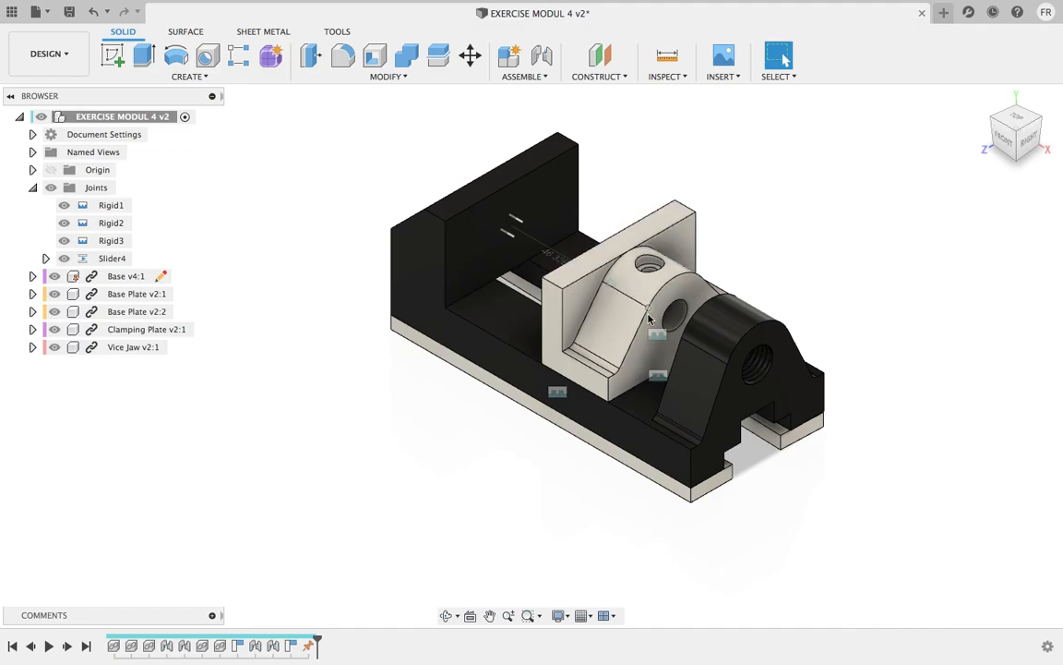
{"action": "scroll", "coordinate": [618, 308], "scroll_direction": "up", "scroll_amount": 3}
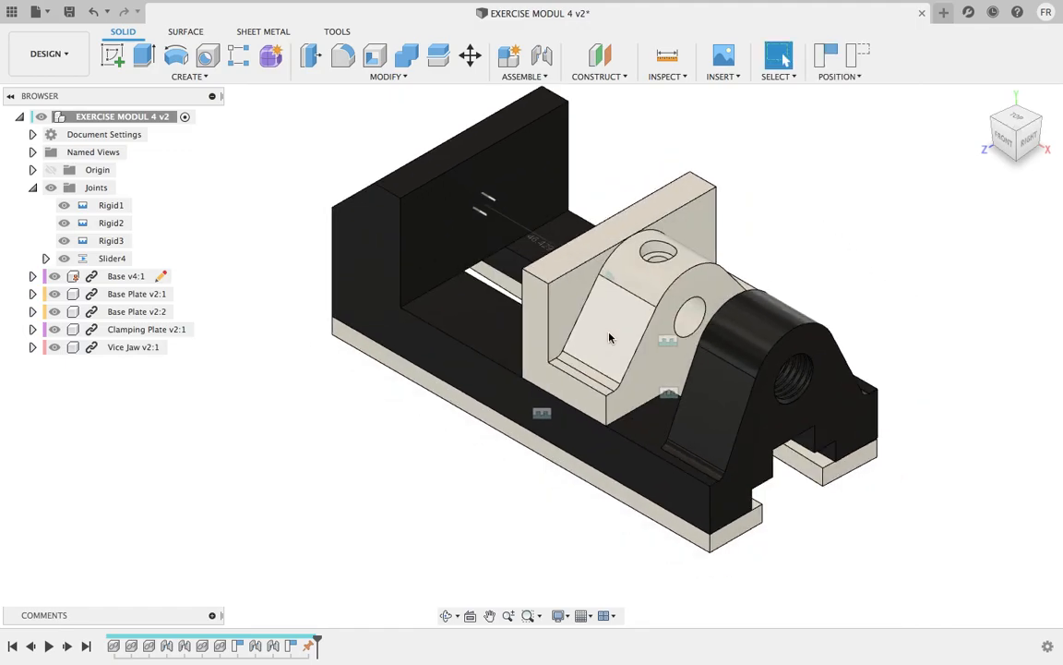
{"action": "mouse_move", "coordinate": [554, 312]}
{"action": "middle_mouse_down", "text": "shift"}
{"action": "mouse_move", "coordinate": [600, 360]}
{"action": "mouse_move", "coordinate": [643, 378]}
{"action": "mouse_move", "coordinate": [593, 362]}
{"action": "middle_mouse_up", "text": "shift"}
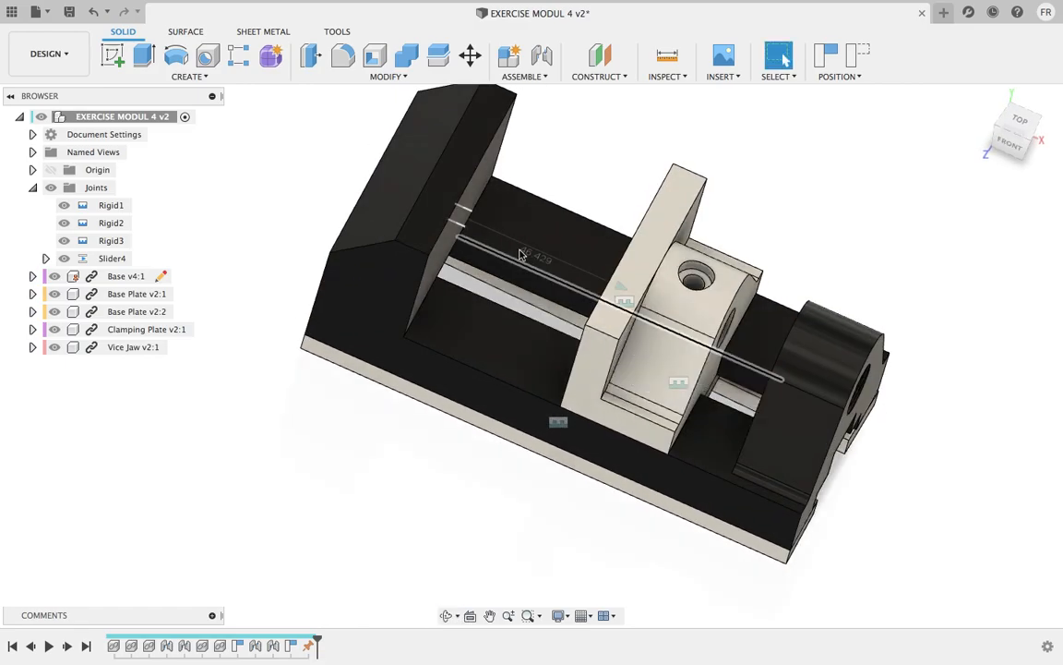
{"action": "left_click", "coordinate": [538, 261]}
{"action": "left_click", "coordinate": [623, 288]}
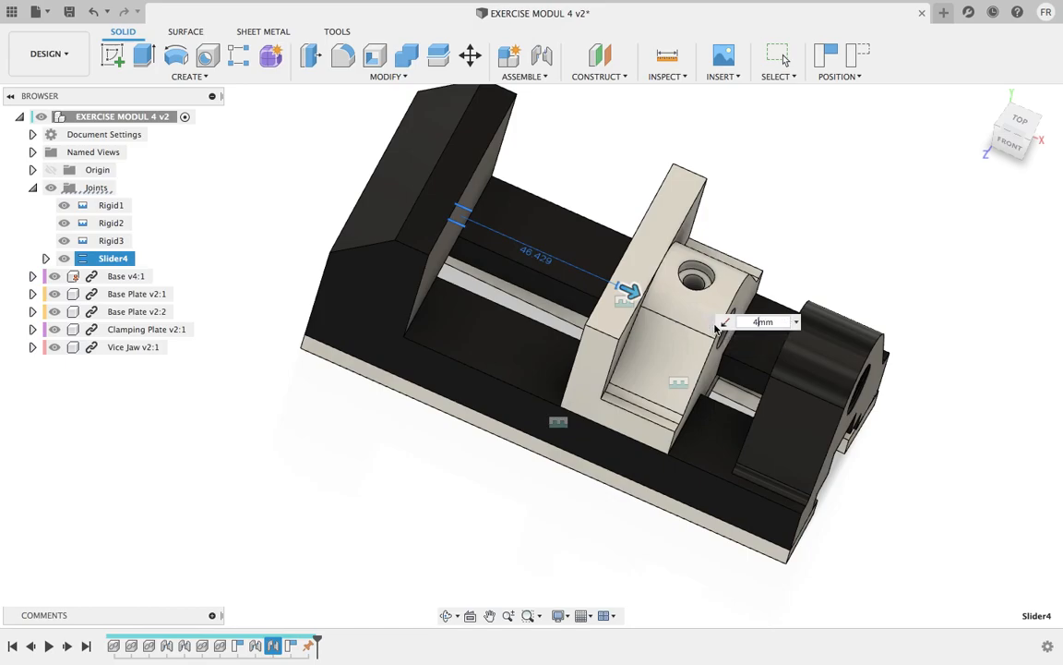
{"action": "key", "text": "Escape"}
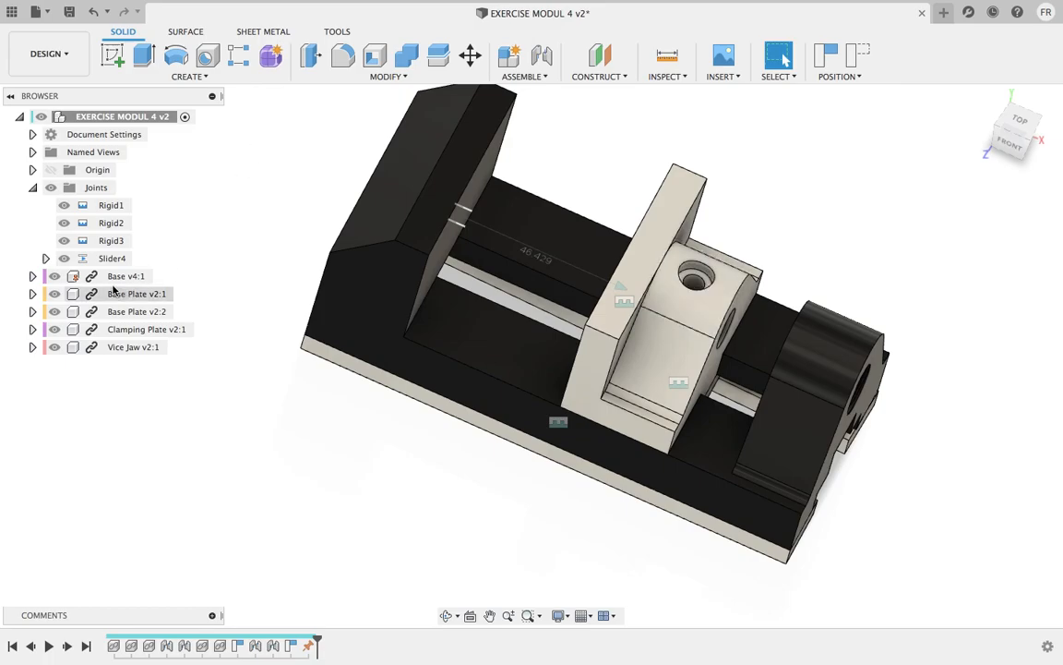
- Disable the slider joint's minimum limit, confirm, and slide the Vice Jaw along the base to test the travel
{"action": "left_click", "coordinate": [138, 258]}
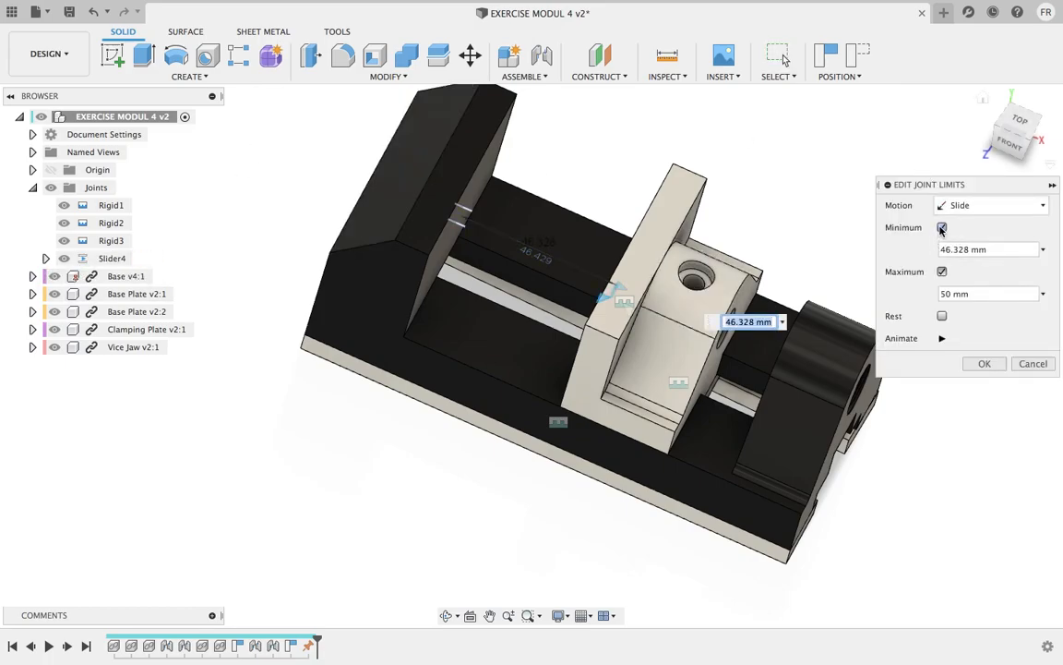
{"action": "left_click", "coordinate": [942, 228]}
{"action": "left_click", "coordinate": [942, 228]}
{"action": "left_click", "coordinate": [941, 228]}
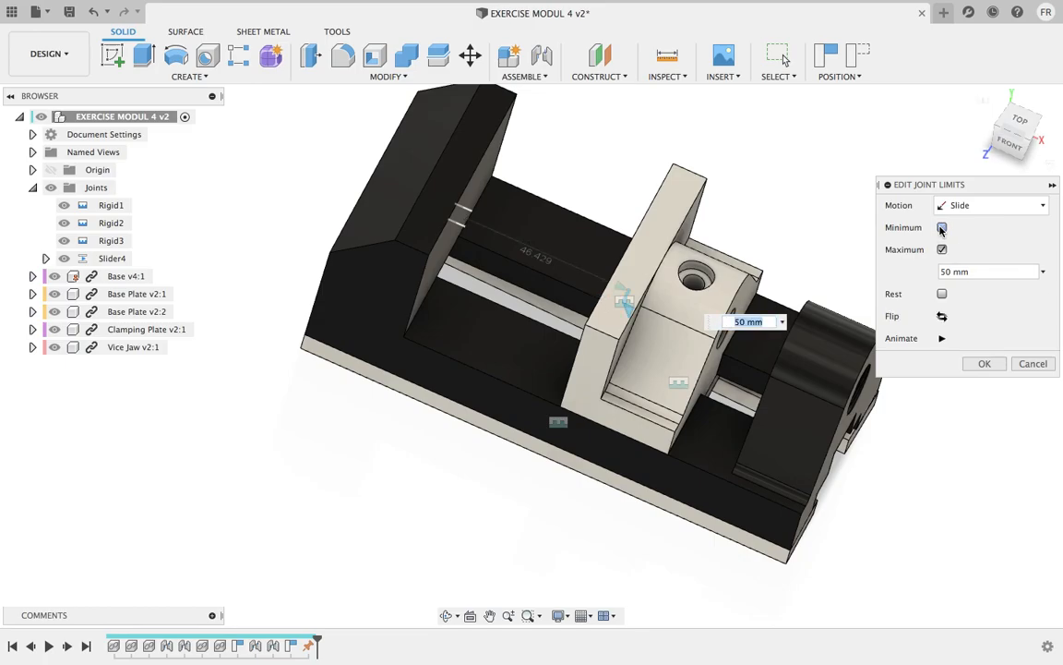
{"action": "left_click", "coordinate": [984, 364]}
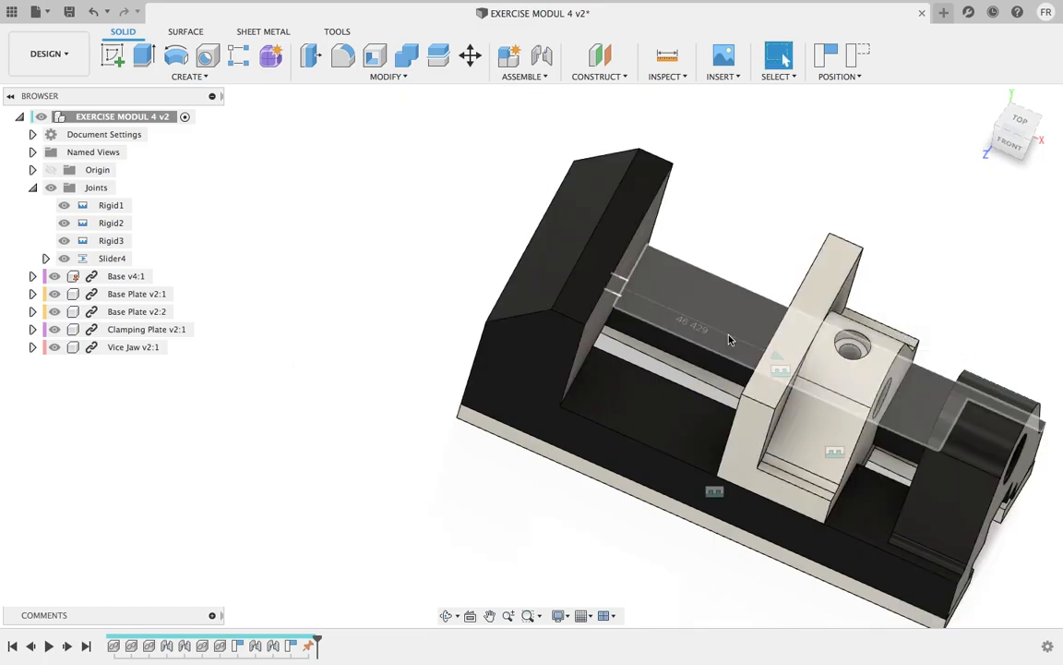
{"action": "left_click_drag", "start_coordinate": [783, 359], "coordinate": [927, 465]}
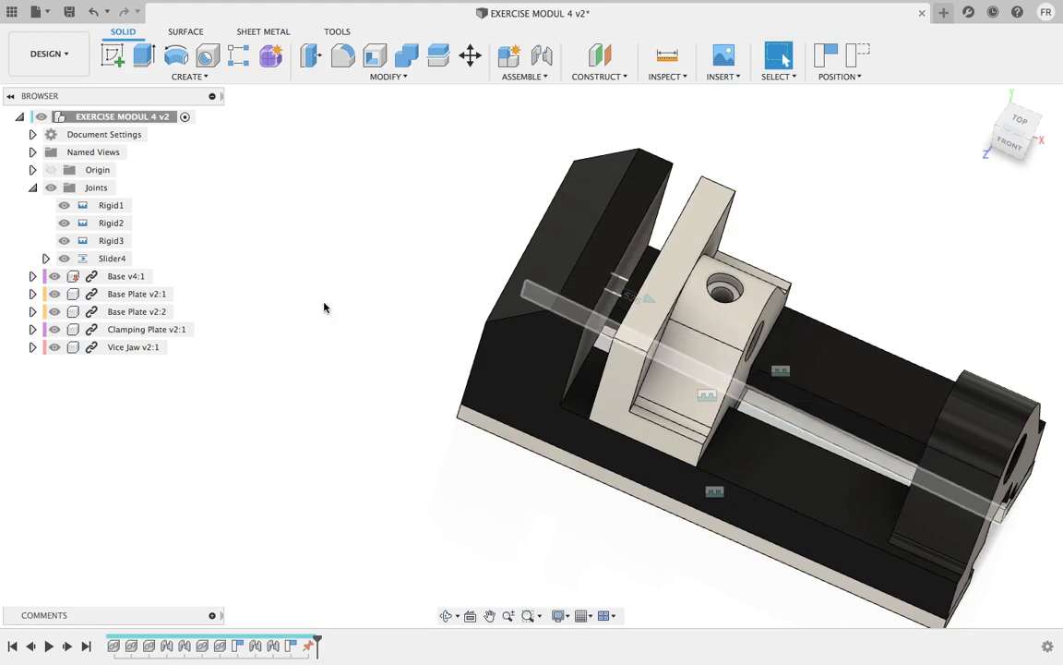
- Enable the slider joint's minimum limit again, set it to 0 mm and confirm the joint limits
{"action": "left_click", "coordinate": [139, 259]}
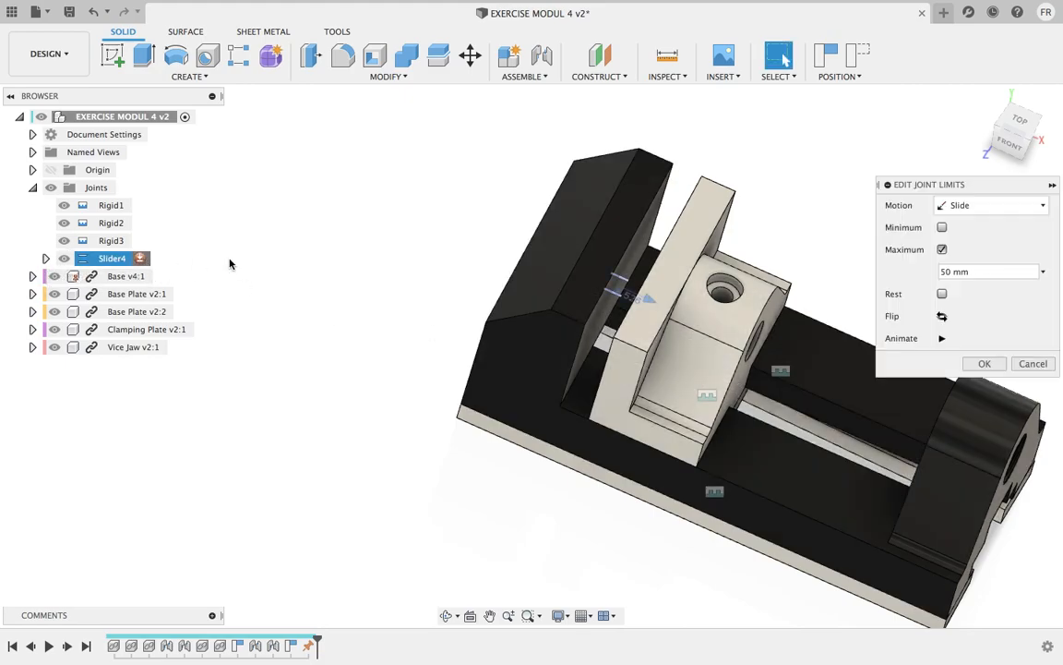
{"action": "left_click", "coordinate": [942, 228]}
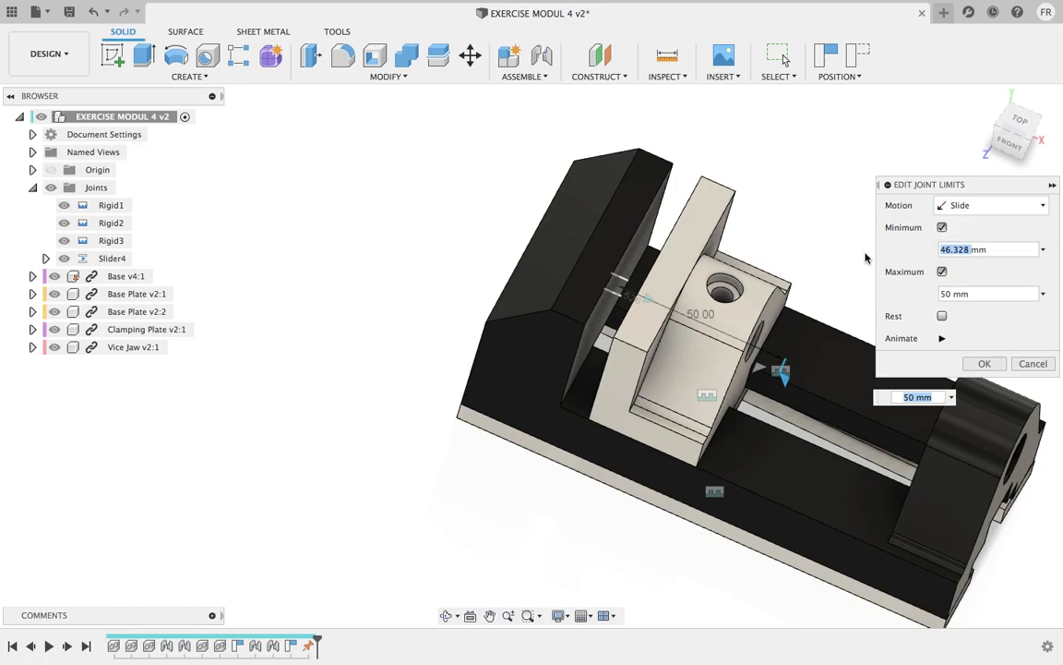
{"action": "type", "text": "0"}
{"action": "key", "text": "Return"}
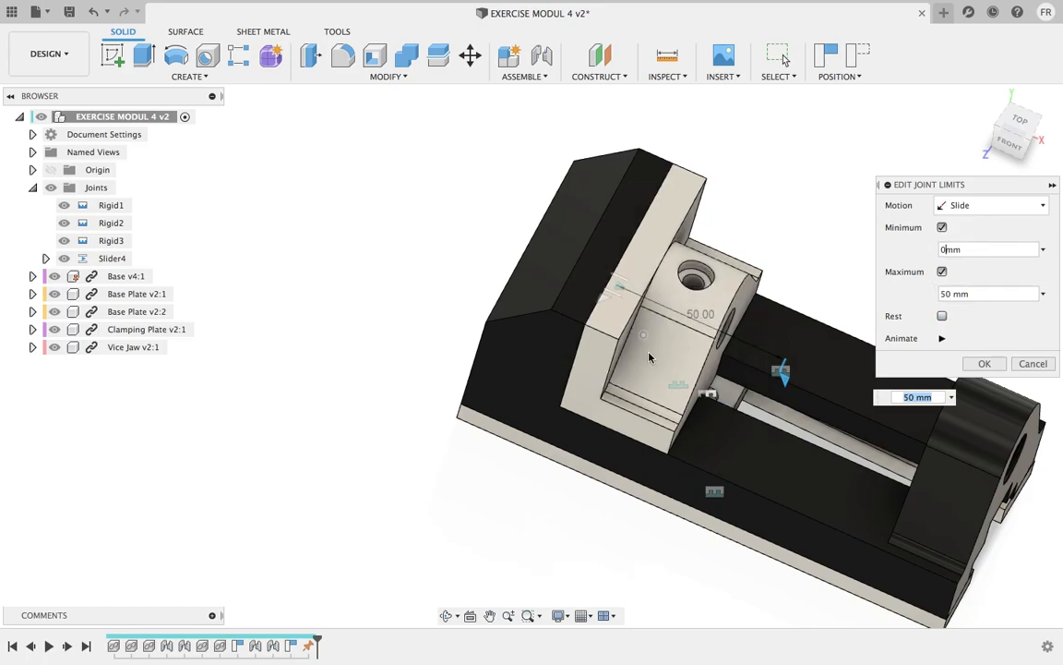
{"action": "left_click", "coordinate": [984, 364]}
- Slide the Vice Jaw between both limits to test its travel, leaving it at the 50 mm end
{"action": "left_click_drag", "start_coordinate": [727, 378], "coordinate": [675, 364]}
{"action": "left_click_drag", "start_coordinate": [624, 334], "coordinate": [998, 426]}
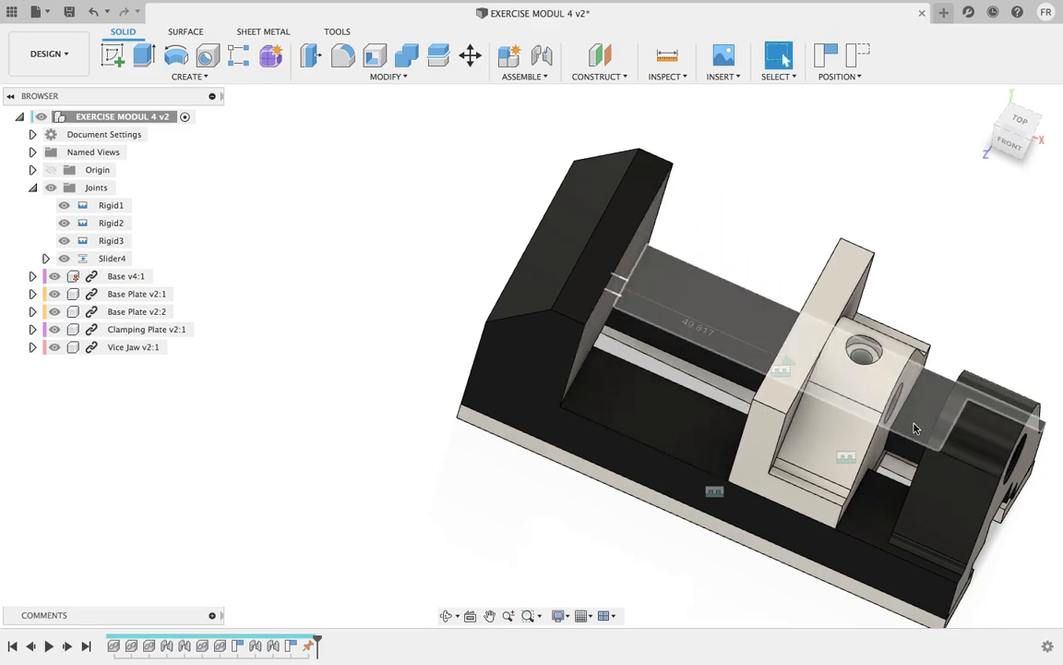
{"action": "scroll", "coordinate": [923, 427], "scroll_direction": "up", "scroll_amount": 3}
{"action": "scroll", "coordinate": [859, 445], "scroll_direction": "down", "scroll_amount": 2}
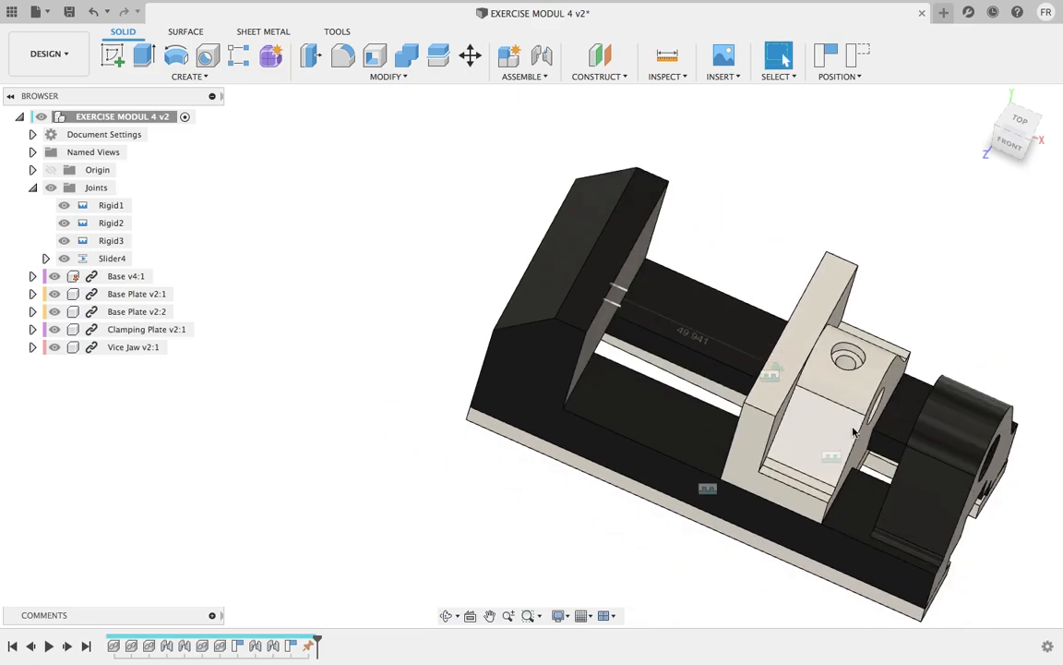
{"action": "middle_click_drag", "start_coordinate": [854, 432], "coordinate": [761, 392], "text": "shift"}
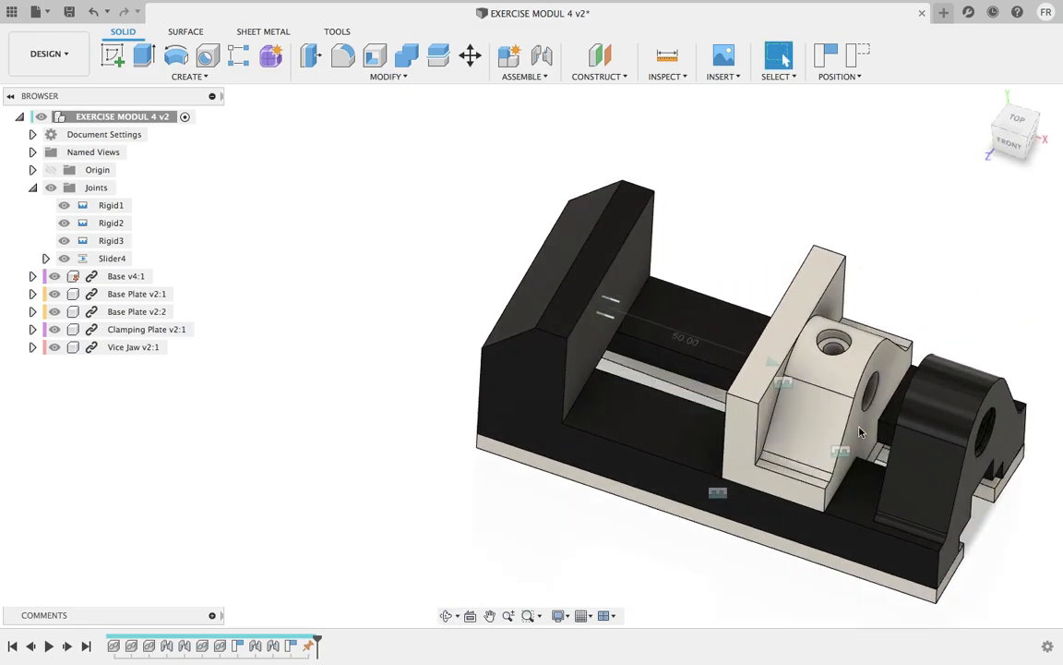
{"action": "left_click_drag", "start_coordinate": [762, 391], "coordinate": [1062, 526]}
- Insert the Jaw Screw from the BENCH VICE folder, lay it parallel to the vice's length beyond the base's threaded end and confirm
{"action": "left_click", "coordinate": [12, 12]}
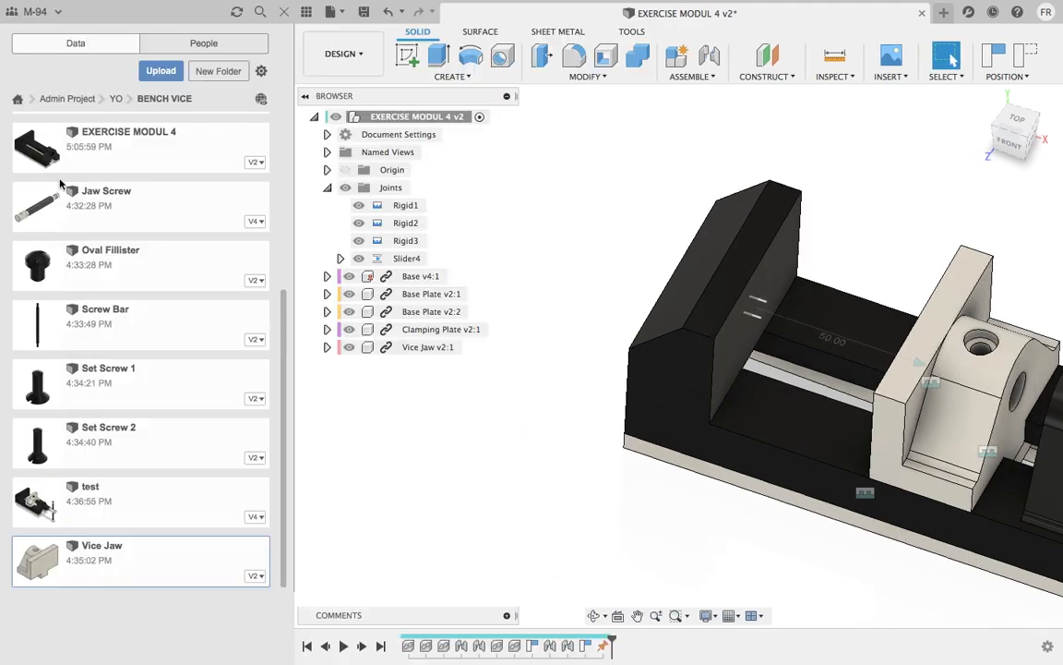
{"action": "scroll", "coordinate": [90, 242], "scroll_direction": "up", "scroll_amount": 2}
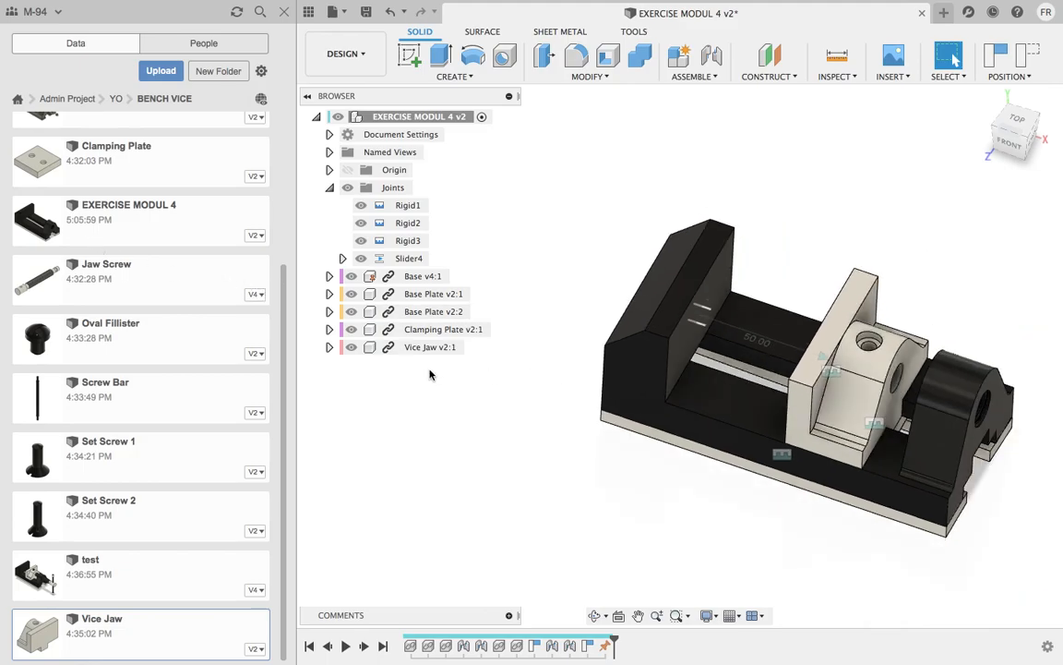
{"action": "right_click", "coordinate": [145, 275]}
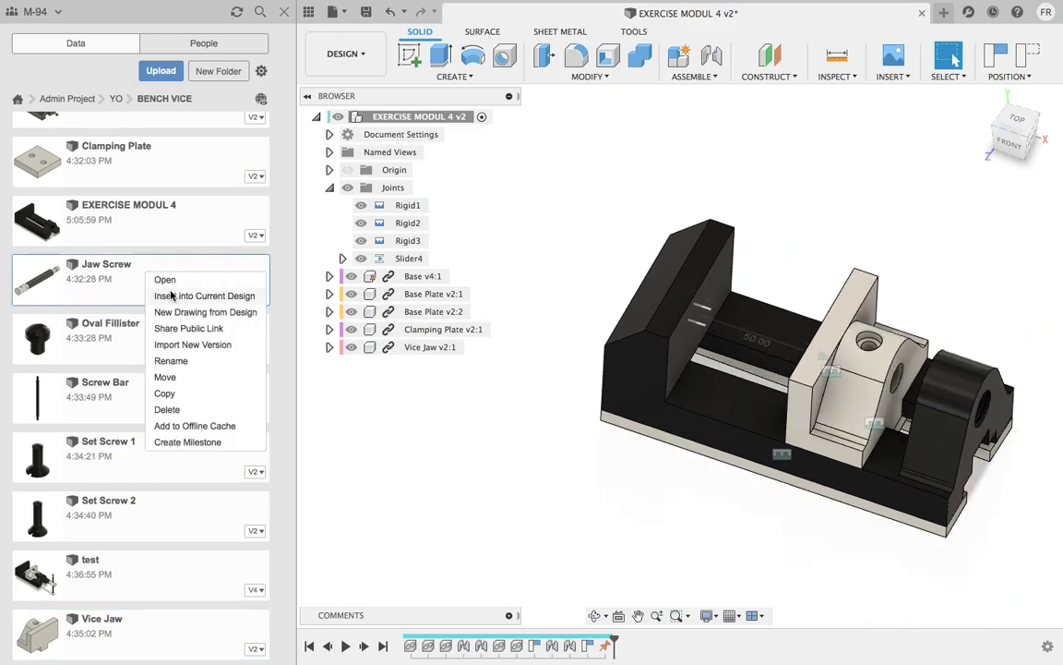
{"action": "left_click", "coordinate": [179, 296]}
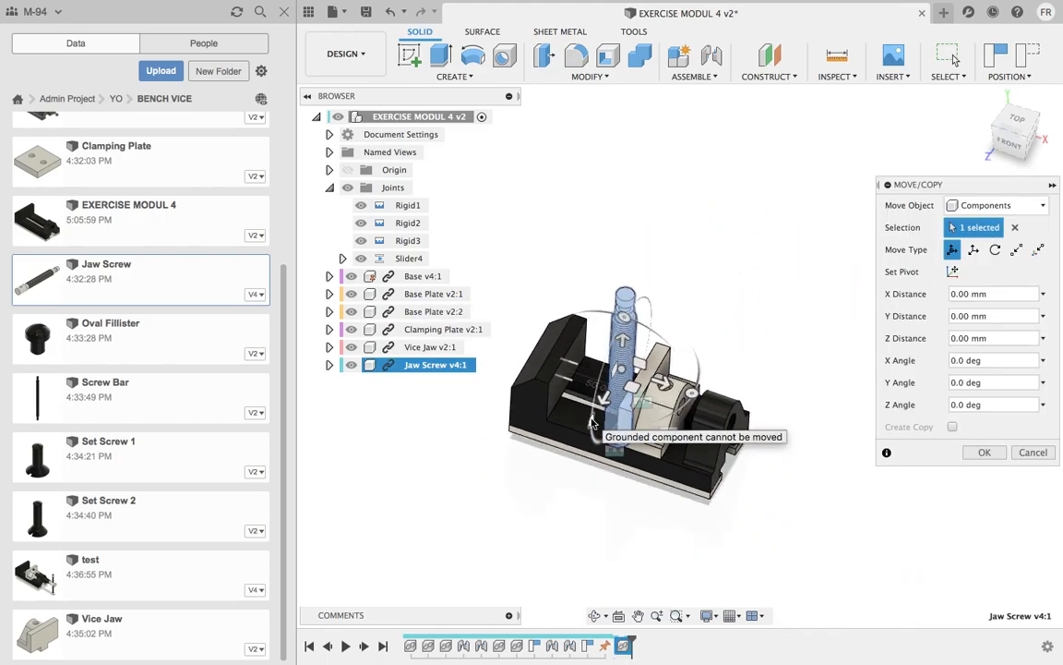
{"action": "left_click_drag", "start_coordinate": [624, 318], "coordinate": [847, 447]}
{"action": "left_click", "coordinate": [984, 453]}
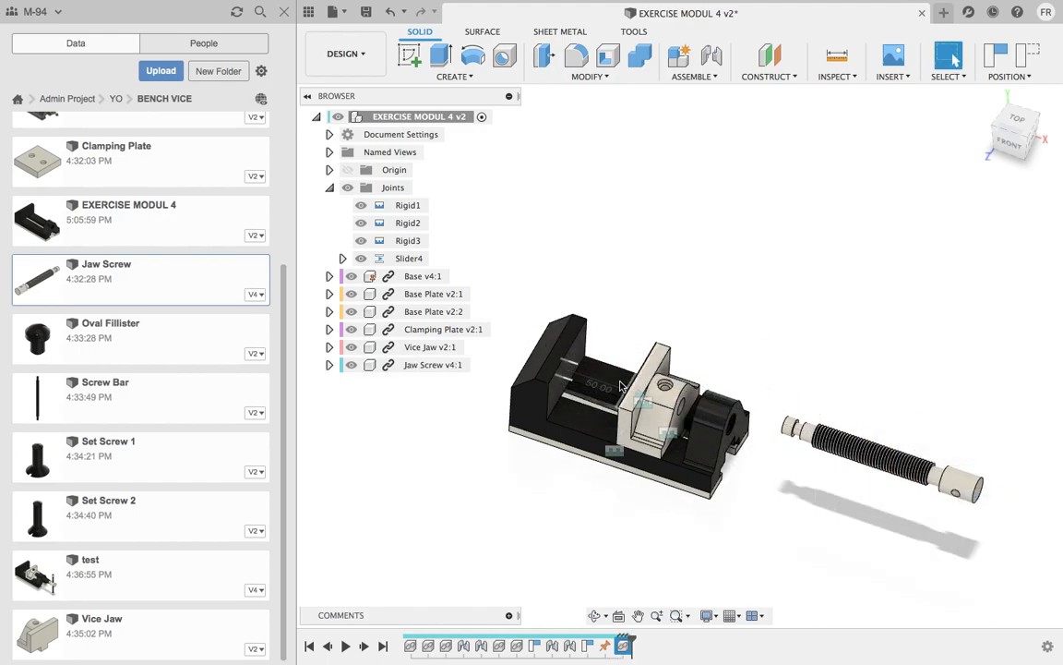
- Insert the Screw Bar from the BENCH VICE folder, move it 260 mm along X past the Jaw Screw's head and confirm
{"action": "right_click", "coordinate": [116, 398]}
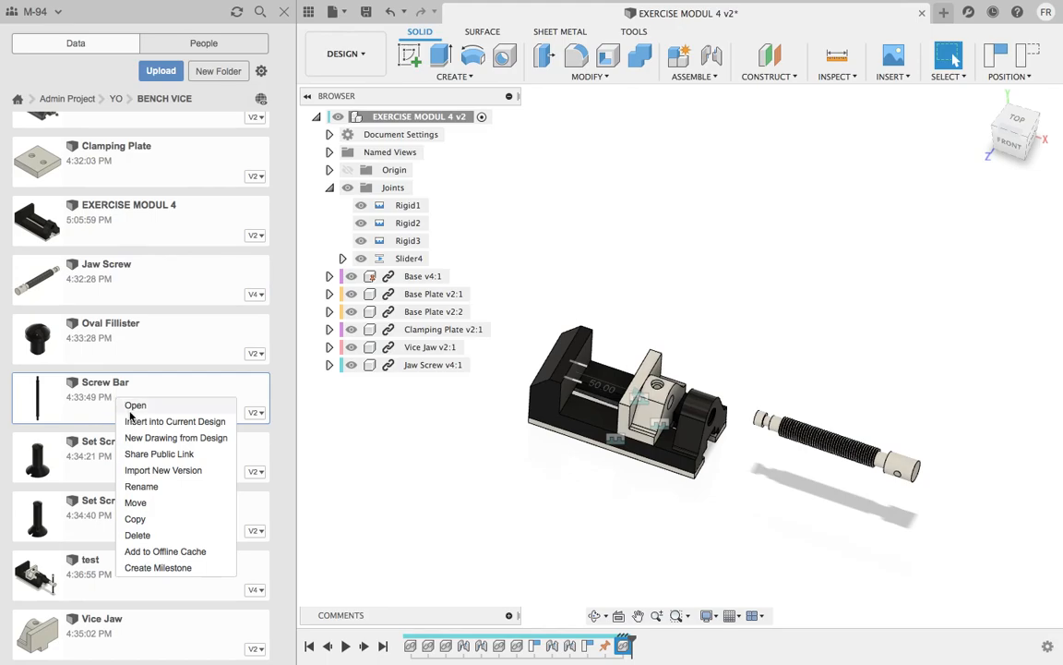
{"action": "left_click", "coordinate": [137, 423]}
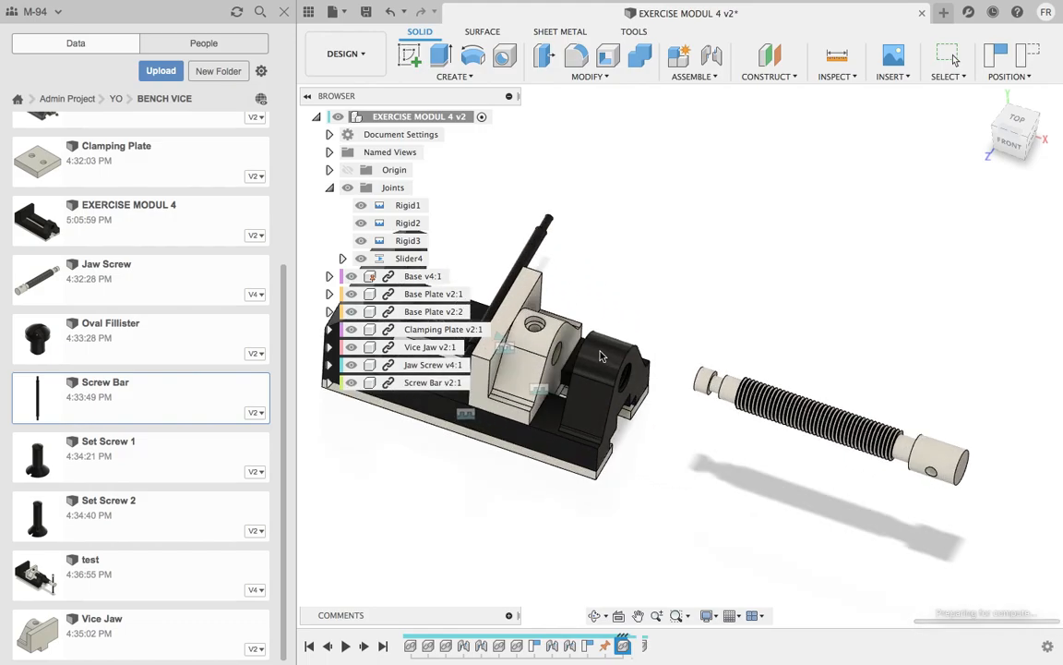
{"action": "left_click_drag", "start_coordinate": [566, 312], "coordinate": [1004, 464]}
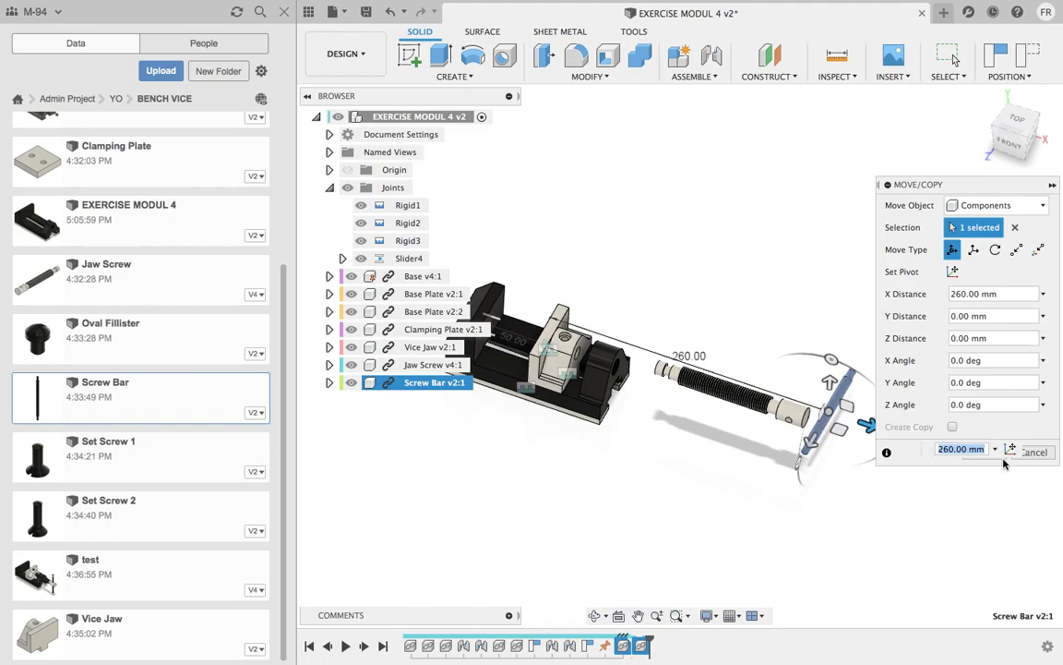
{"action": "key", "text": "Return"}
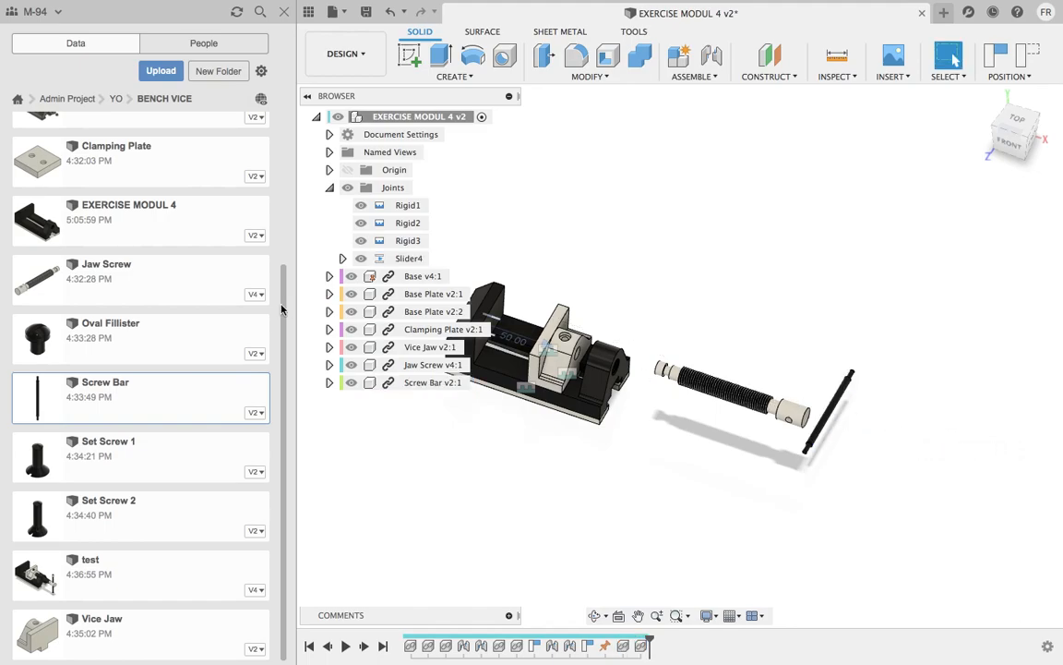
- Insert the Bar Globe from the BENCH VICE folder, move it 225 mm along X and forward beside the Screw Bar's near end, and confirm
{"action": "scroll", "coordinate": [199, 286], "scroll_direction": "up", "scroll_amount": 5}
{"action": "right_click", "coordinate": [138, 136]}
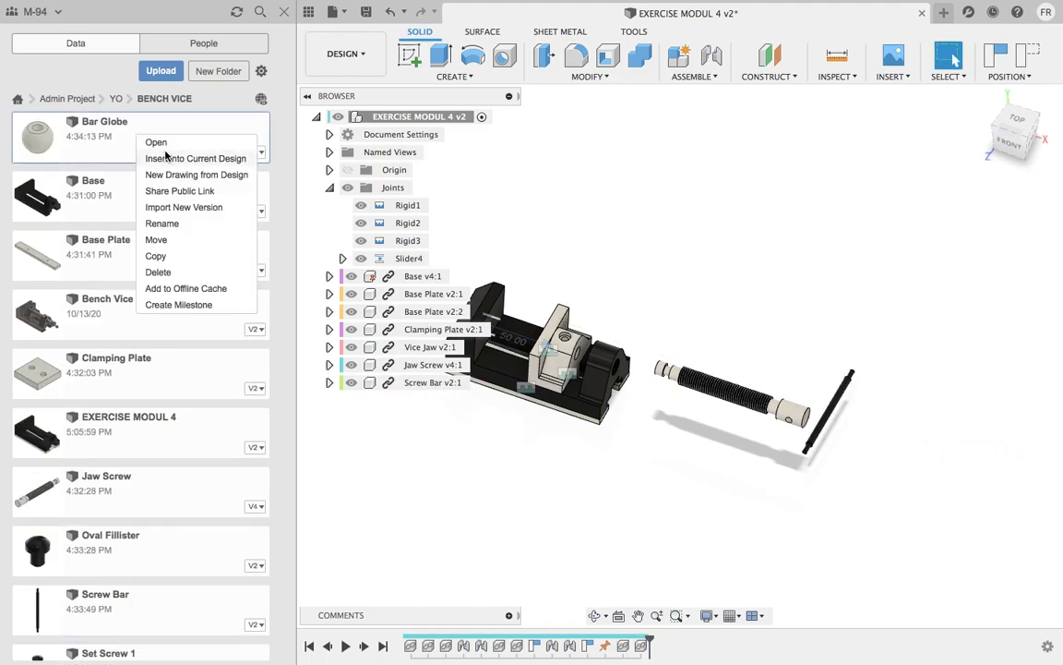
{"action": "left_click", "coordinate": [166, 157]}
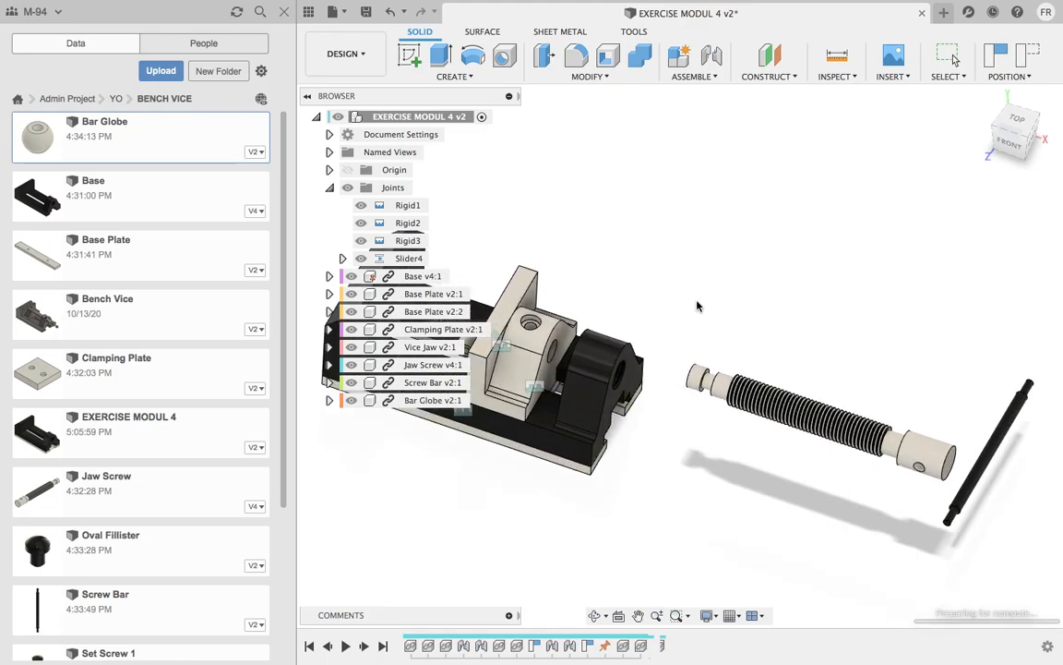
{"action": "left_click_drag", "start_coordinate": [569, 333], "coordinate": [854, 436]}
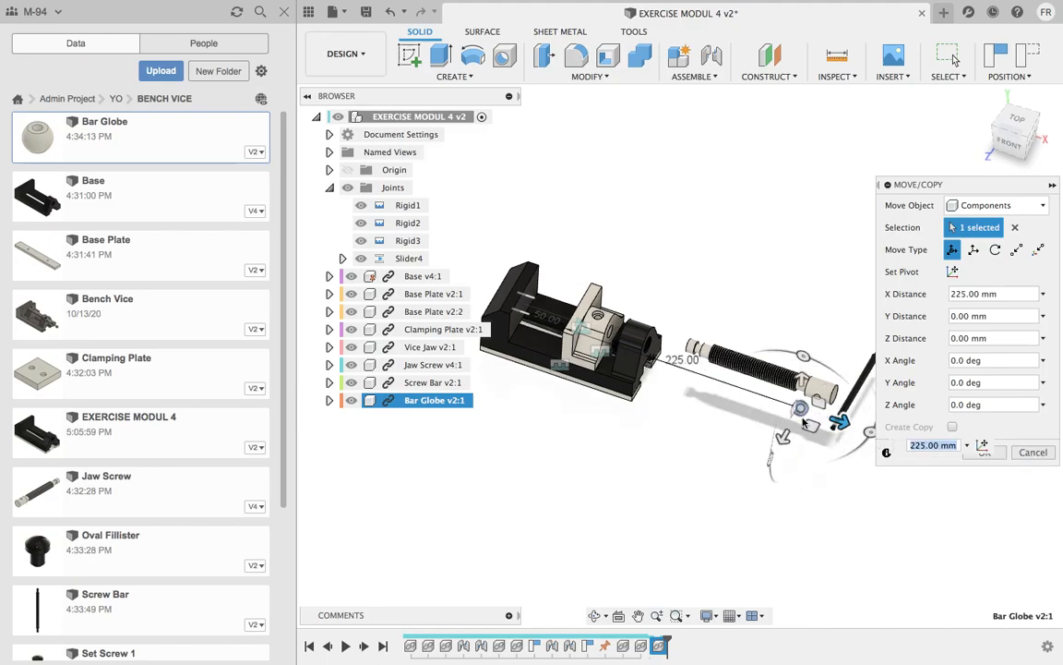
{"action": "scroll", "coordinate": [818, 415], "scroll_direction": "up", "scroll_amount": 3}
{"action": "left_click_drag", "start_coordinate": [756, 427], "coordinate": [739, 491]}
{"action": "left_click", "coordinate": [984, 452]}
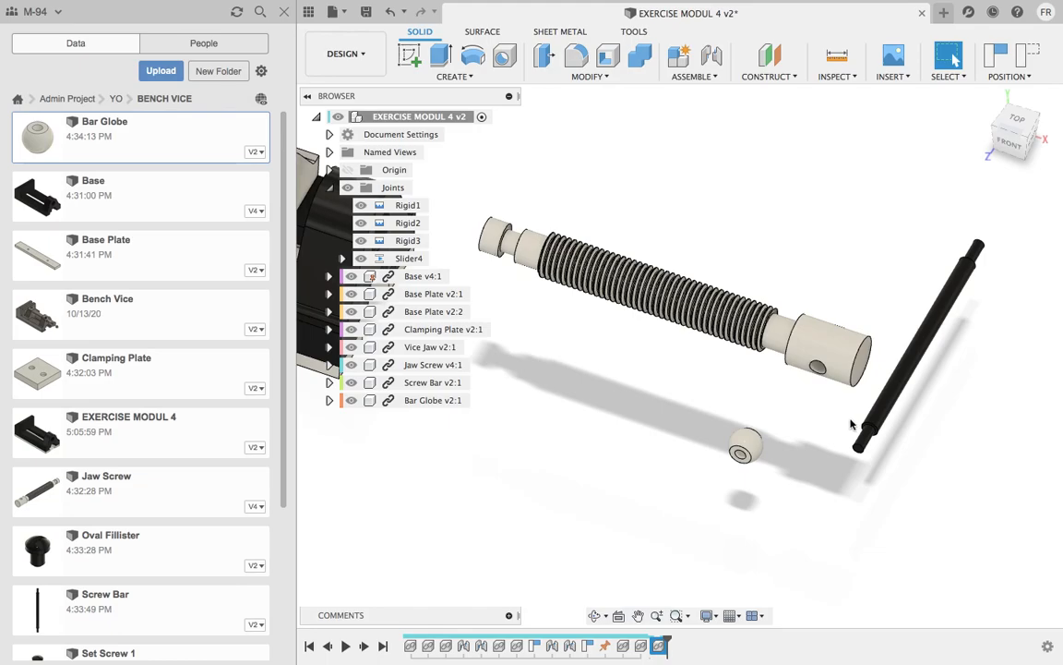
- Create a copy of the Bar Globe component moved -140 mm along Z, past the Screw Bar's far end, and confirm
{"action": "middle_click_drag", "start_coordinate": [866, 429], "coordinate": [784, 458], "text": "shift"}
{"action": "left_click", "coordinate": [781, 437]}
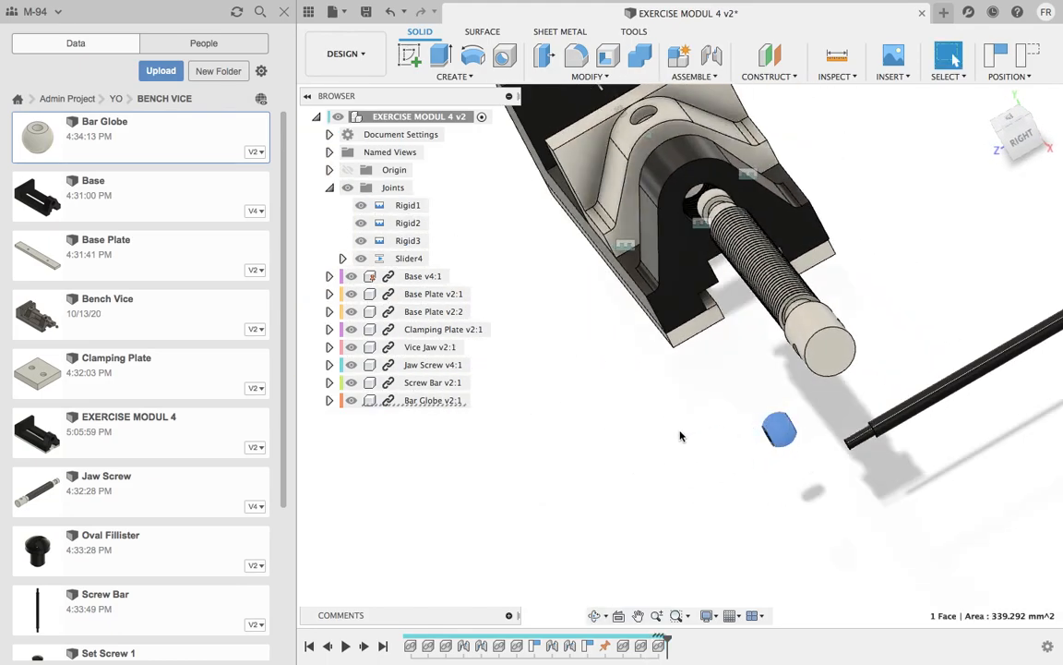
{"action": "right_click", "coordinate": [785, 433]}
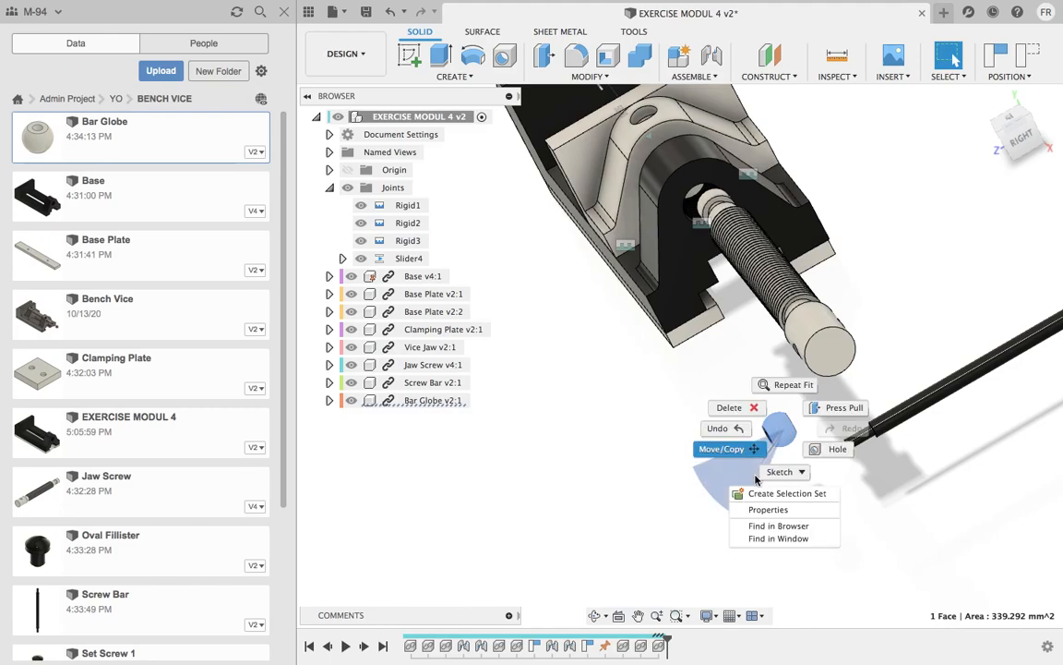
{"action": "left_click", "coordinate": [739, 452]}
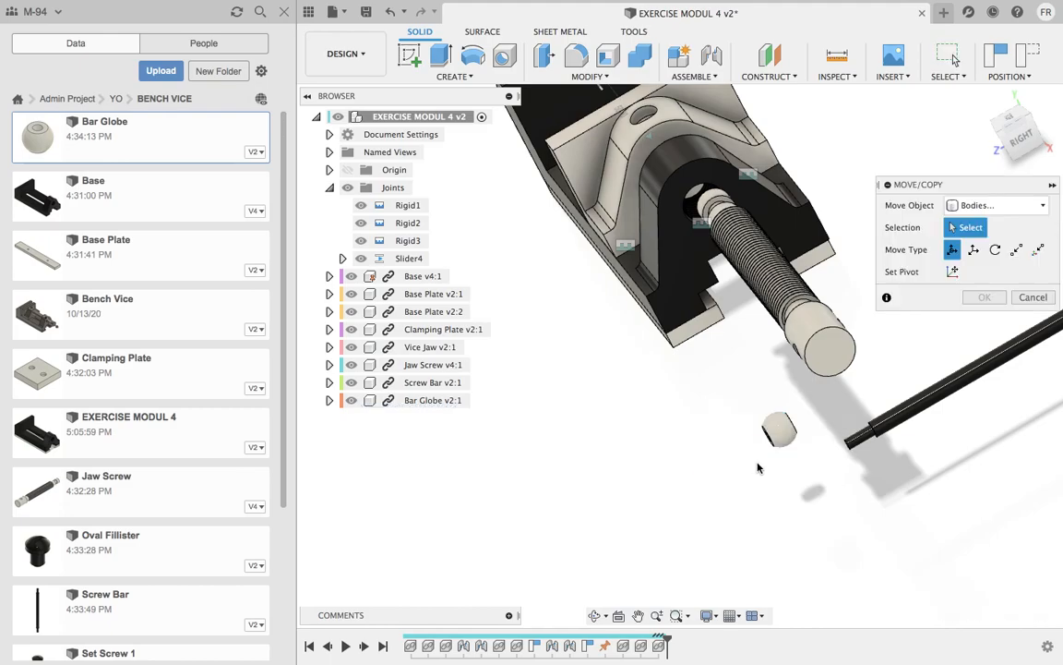
{"action": "left_click", "coordinate": [1002, 205]}
{"action": "left_click", "coordinate": [986, 220]}
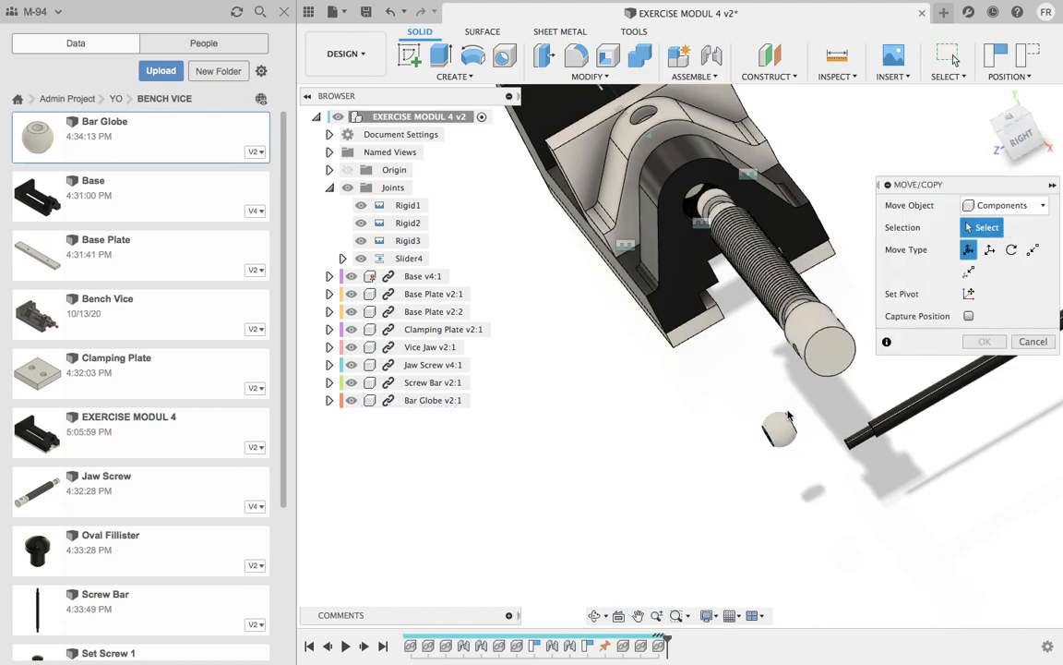
{"action": "left_click", "coordinate": [780, 434]}
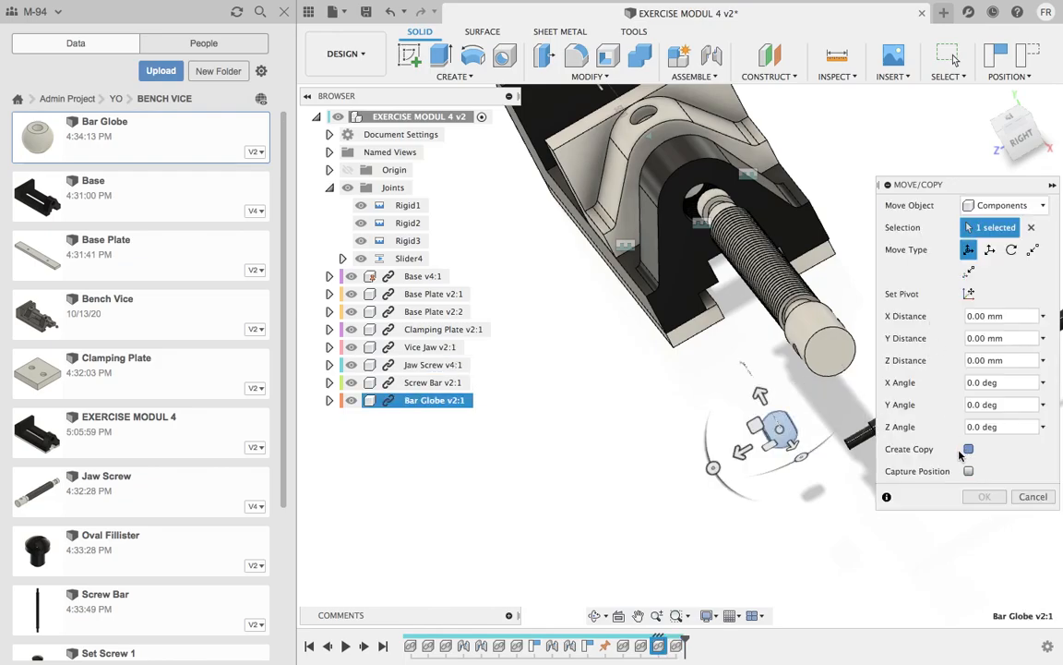
{"action": "left_click", "coordinate": [966, 450]}
{"action": "scroll", "coordinate": [751, 461], "scroll_direction": "down", "scroll_amount": 3}
{"action": "middle_click_drag", "start_coordinate": [752, 465], "coordinate": [617, 505]}
{"action": "left_click_drag", "start_coordinate": [602, 500], "coordinate": [848, 437]}
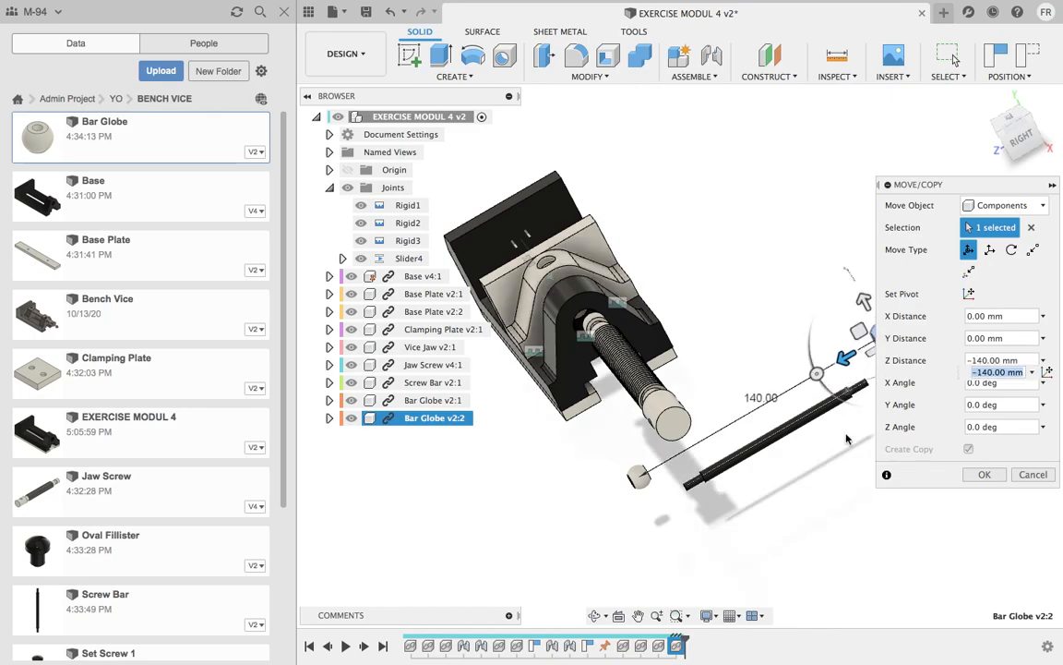
{"action": "scroll", "coordinate": [848, 437], "scroll_direction": "down", "scroll_amount": 3}
{"action": "left_click", "coordinate": [985, 475]}
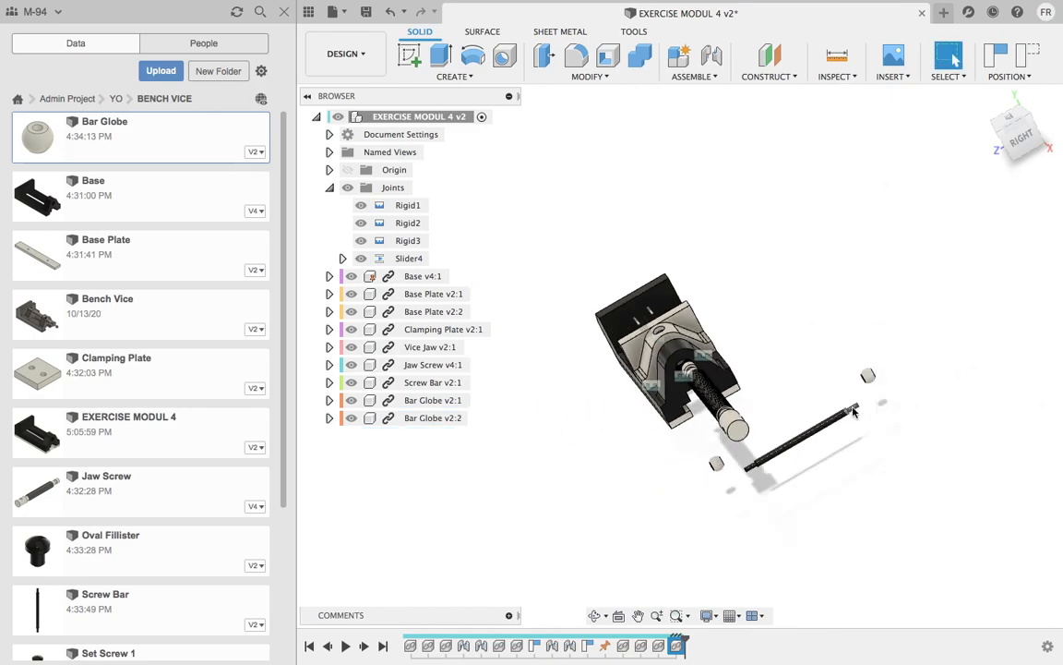
- Close the project file list and start a joint, capturing the moved components' current positions
{"action": "scroll", "coordinate": [870, 467], "scroll_direction": "up", "scroll_amount": 3}
{"action": "middle_click_drag", "start_coordinate": [800, 468], "coordinate": [822, 458], "text": "shift"}
{"action": "scroll", "coordinate": [857, 423], "scroll_direction": "up", "scroll_amount": 3}
{"action": "scroll", "coordinate": [856, 423], "scroll_direction": "down", "scroll_amount": 3}
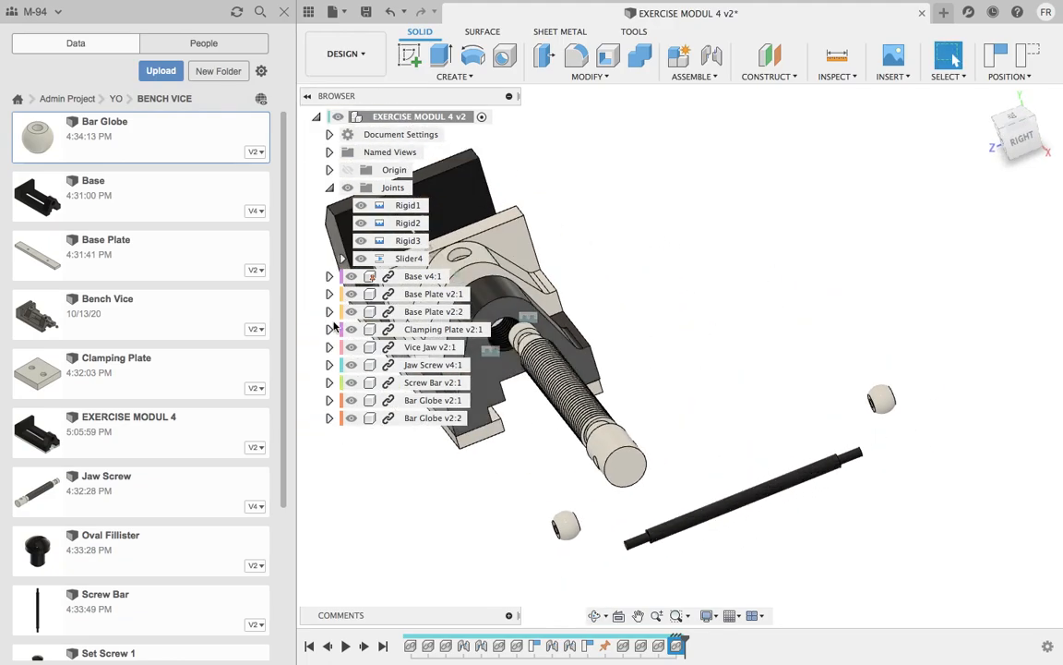
{"action": "left_click", "coordinate": [284, 12]}
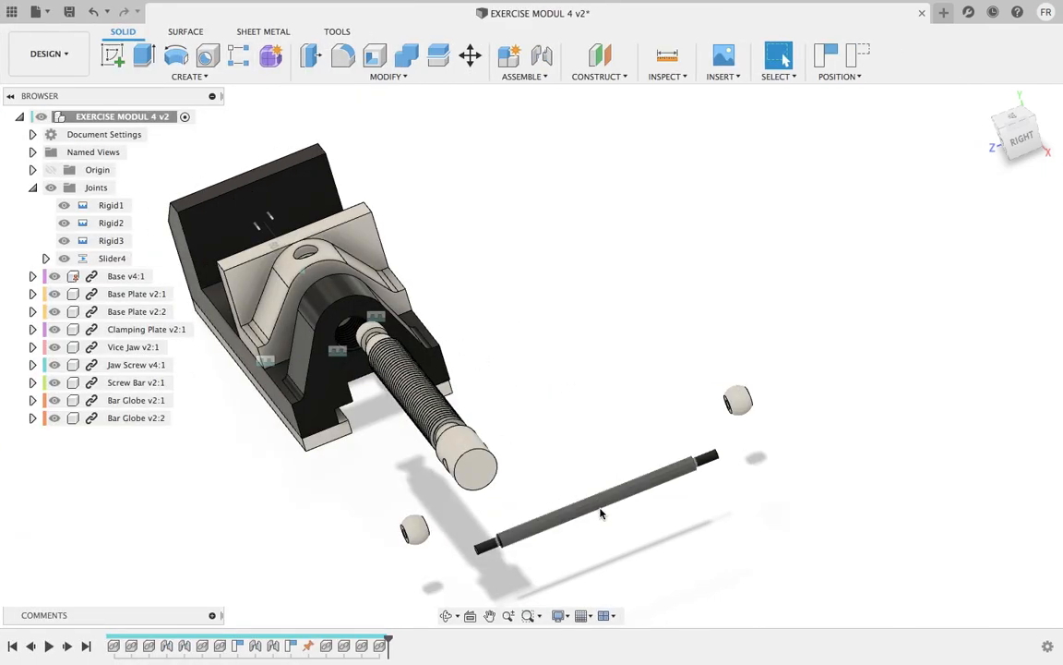
{"action": "left_click", "coordinate": [602, 491]}
{"action": "scroll", "coordinate": [741, 392], "scroll_direction": "up", "scroll_amount": 3}
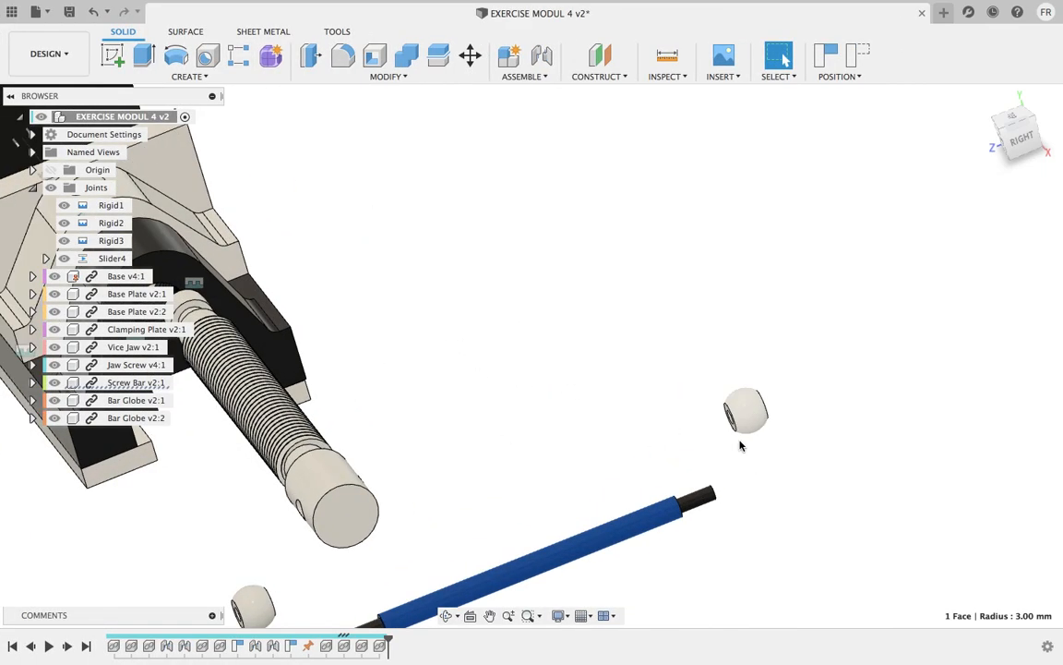
{"action": "scroll", "coordinate": [743, 443], "scroll_direction": "down", "scroll_amount": 3}
{"action": "scroll", "coordinate": [734, 444], "scroll_direction": "up", "scroll_amount": 3}
{"action": "scroll", "coordinate": [736, 472], "scroll_direction": "down", "scroll_amount": 2}
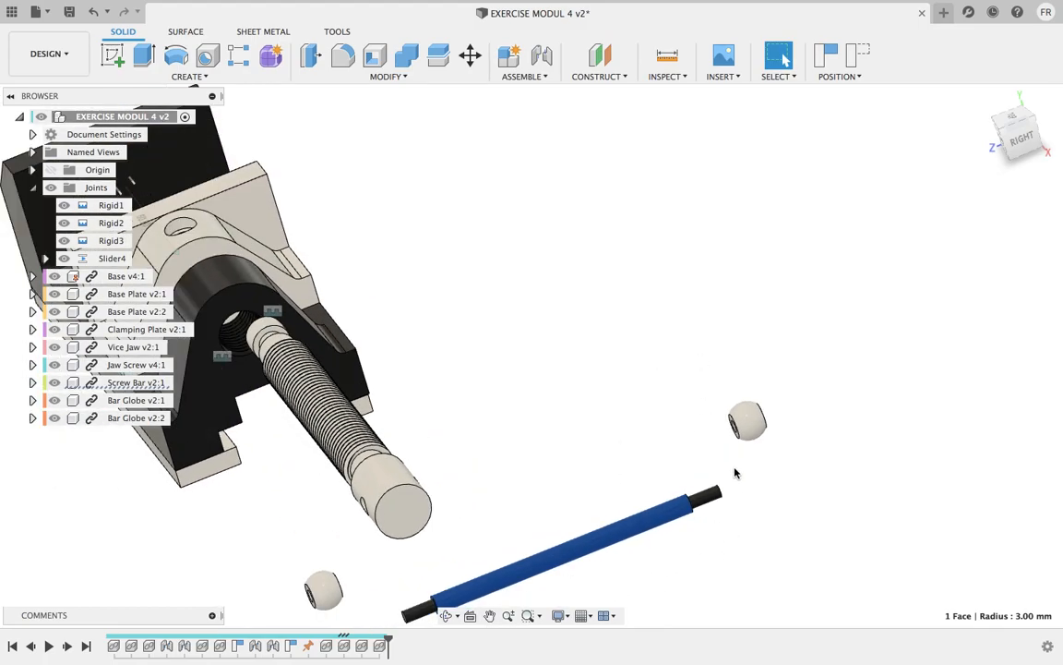
{"action": "left_click", "coordinate": [846, 469]}
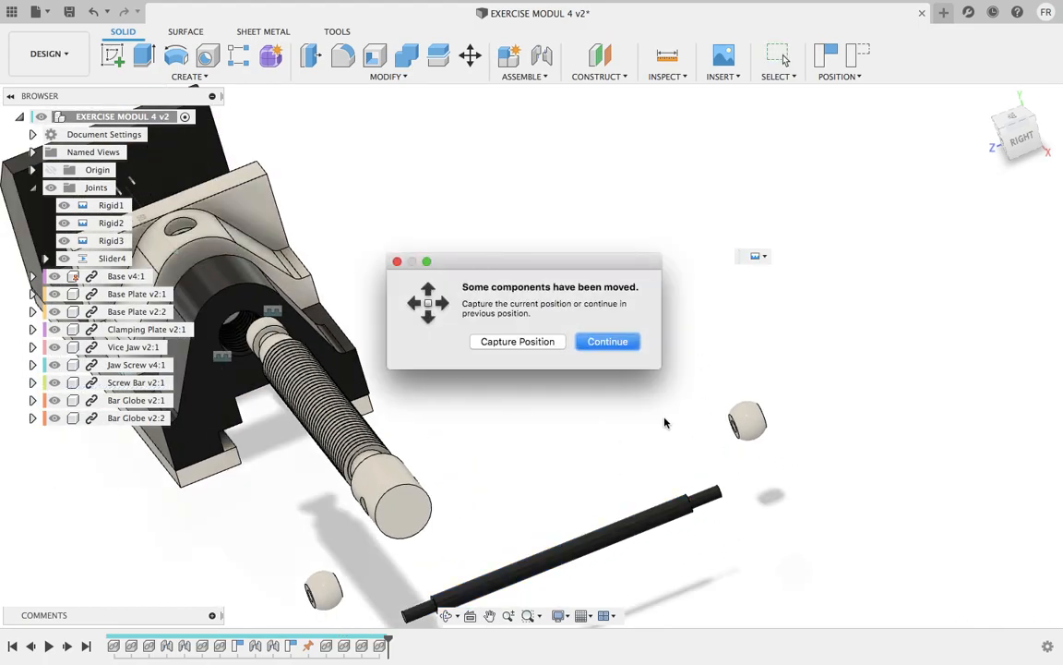
{"action": "left_click", "coordinate": [542, 343]}
- Pick the first Bar Globe's stepped hole and the Screw Bar's nearer thin end as the joint's two snap points
{"action": "scroll", "coordinate": [702, 462], "scroll_direction": "up", "scroll_amount": 6}
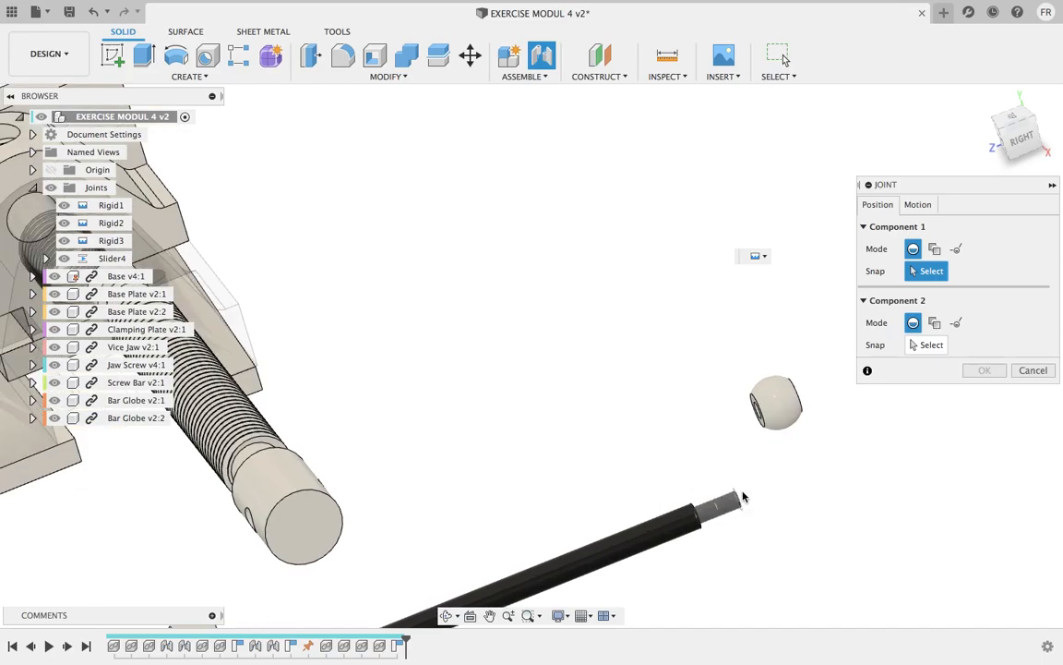
{"action": "middle_click_drag", "start_coordinate": [720, 465], "coordinate": [619, 478], "text": "shift"}
{"action": "scroll", "coordinate": [328, 423], "scroll_direction": "up", "scroll_amount": 10}
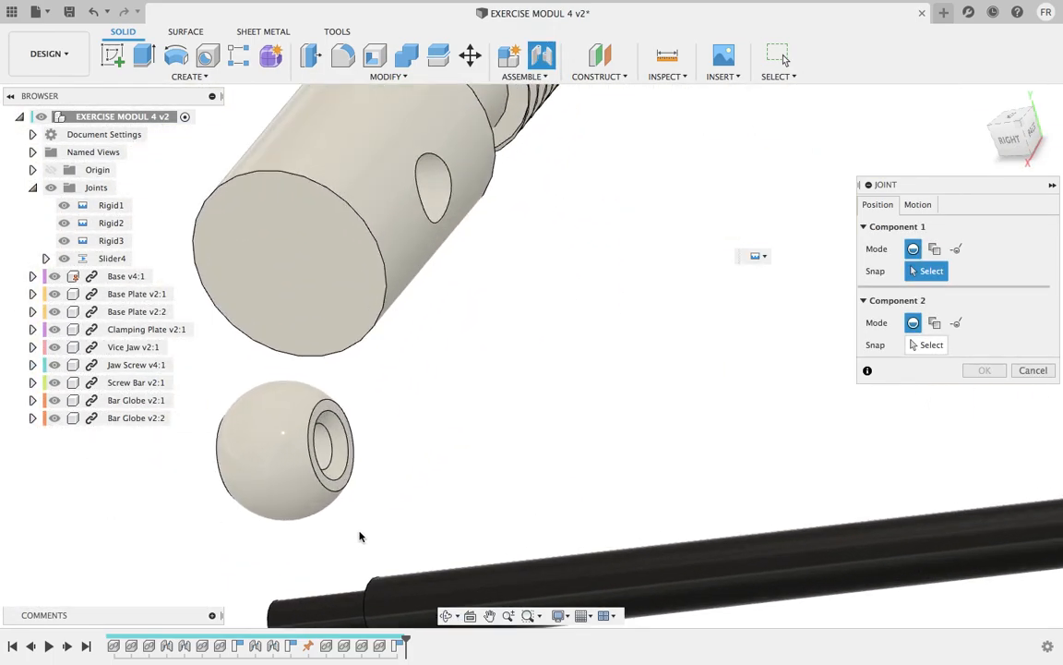
{"action": "left_click", "coordinate": [330, 448]}
{"action": "scroll", "coordinate": [429, 544], "scroll_direction": "down", "scroll_amount": 5}
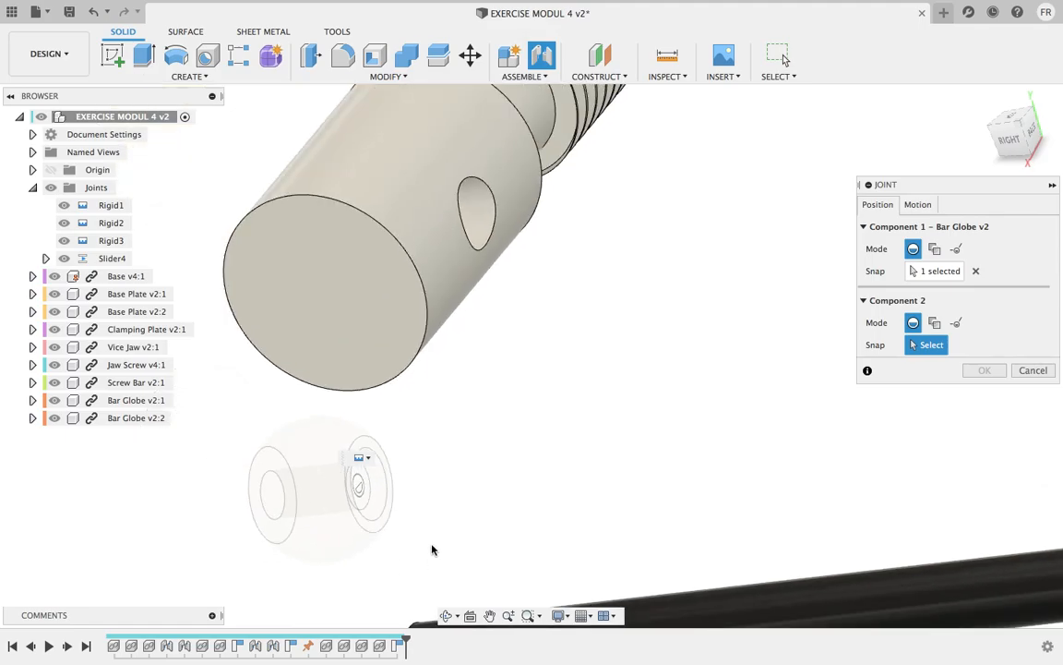
{"action": "left_click", "coordinate": [388, 489]}
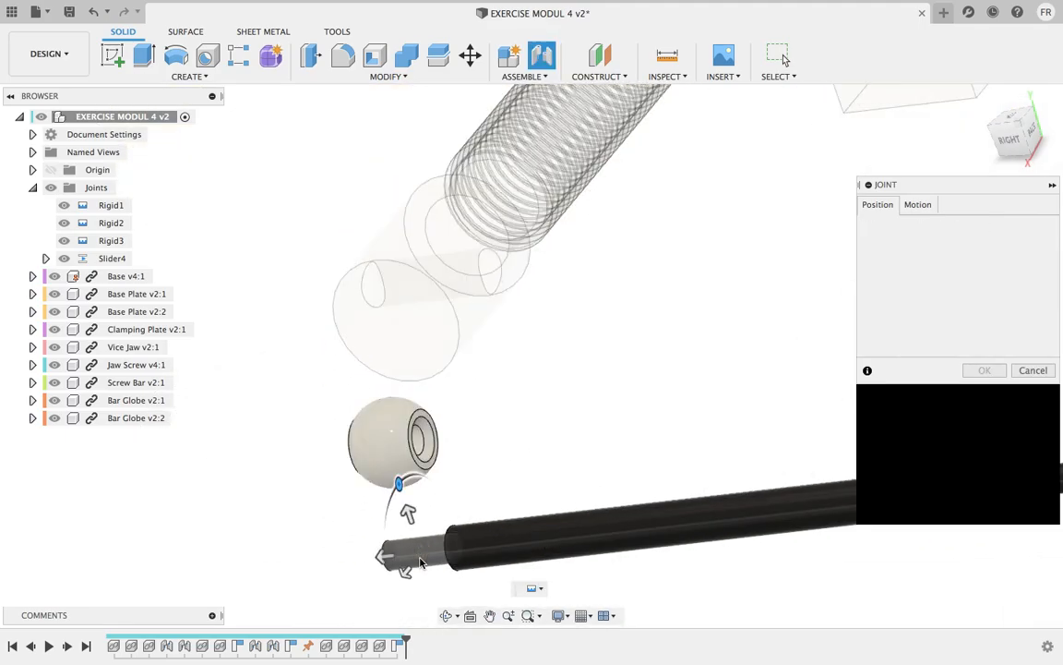
- Set the joint's Z offset to -3 mm so the globe seats on the bar's shoulder, and confirm it as a rigid joint
{"action": "middle_click_drag", "start_coordinate": [441, 552], "coordinate": [398, 560], "text": "shift"}
{"action": "left_click_drag", "start_coordinate": [384, 553], "coordinate": [405, 551]}
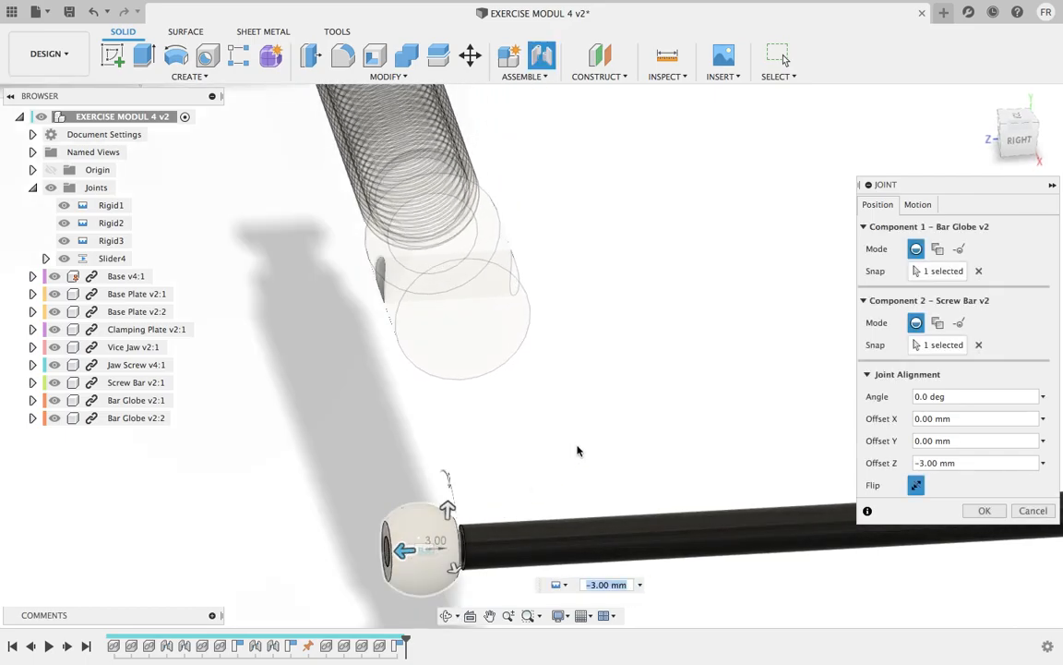
{"action": "left_click", "coordinate": [920, 205]}
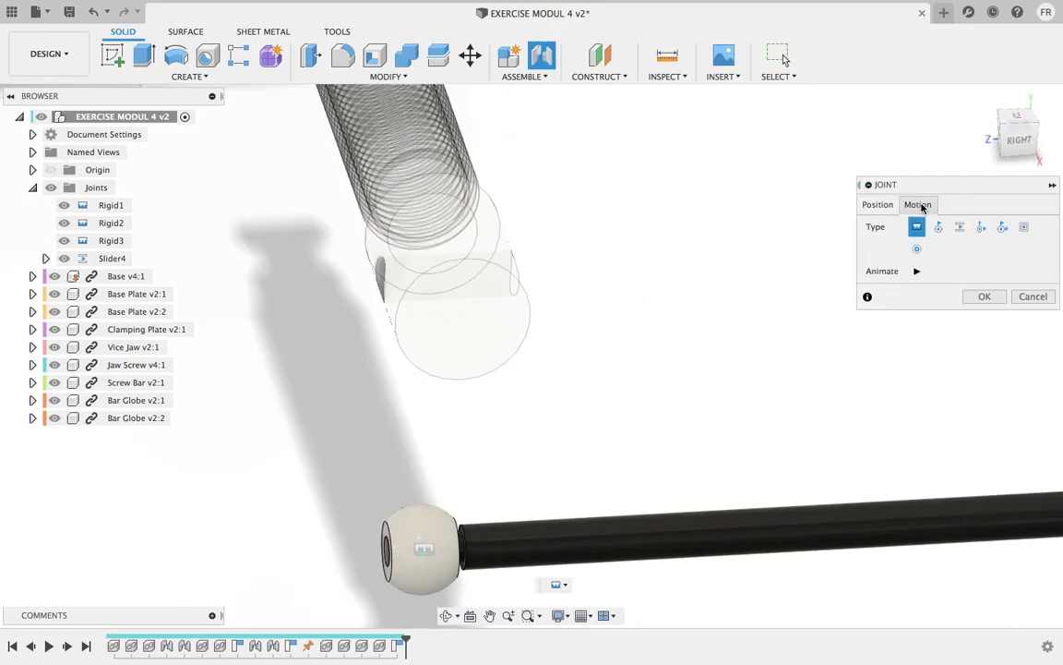
{"action": "left_click", "coordinate": [986, 302]}
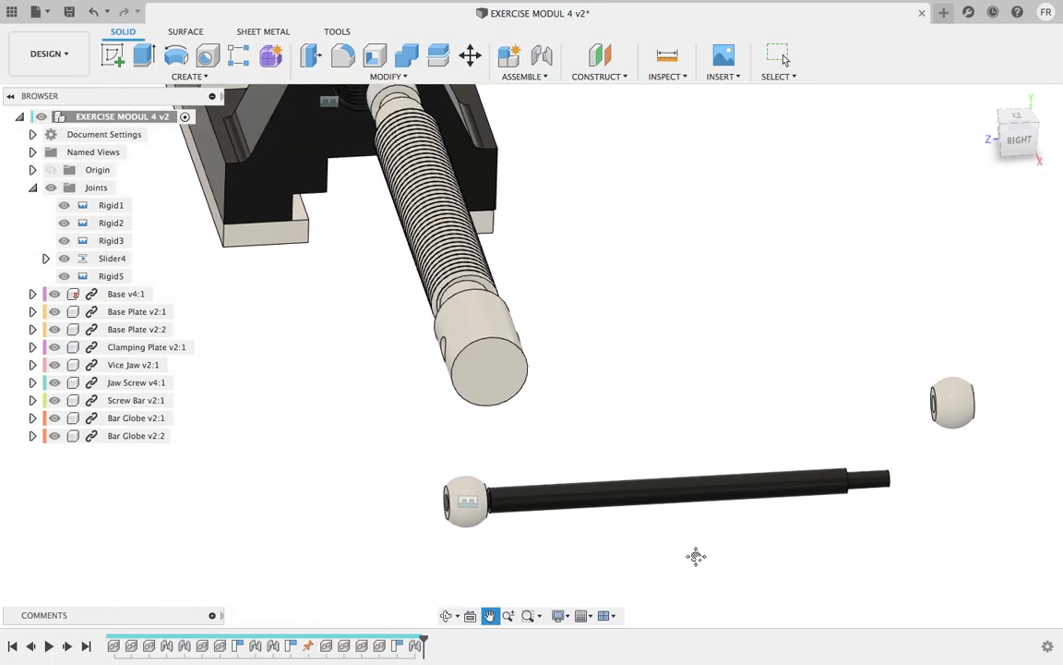
- Rotate the second Bar Globe component by -180 degrees about X and confirm the move
{"action": "scroll", "coordinate": [918, 424], "scroll_direction": "up", "scroll_amount": 3}
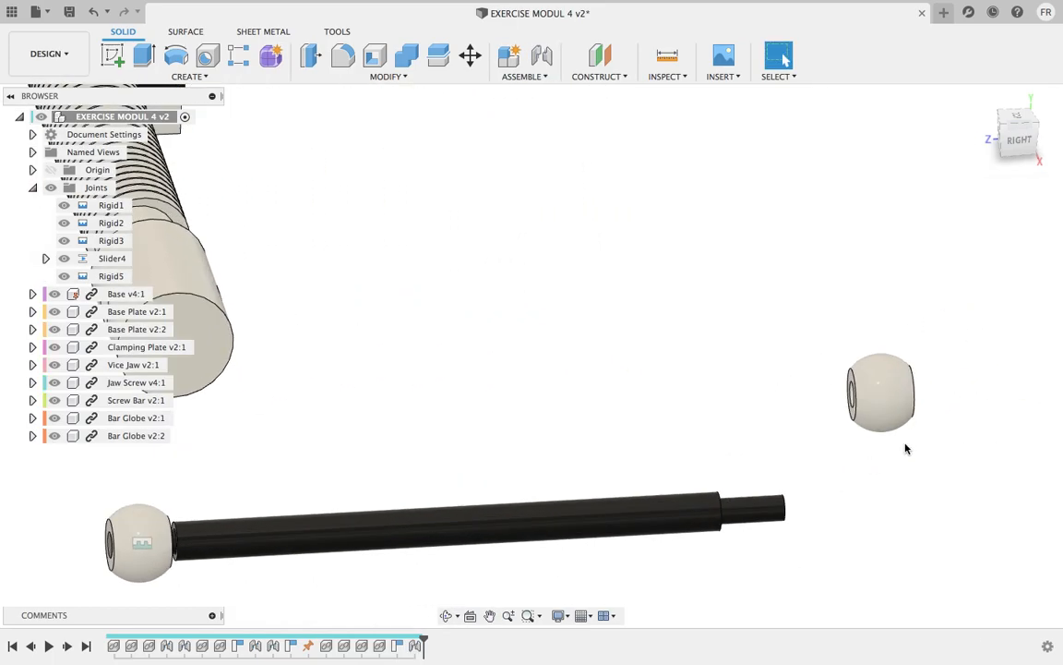
{"action": "left_click", "coordinate": [851, 392]}
{"action": "right_click", "coordinate": [851, 393]}
{"action": "left_click", "coordinate": [799, 414]}
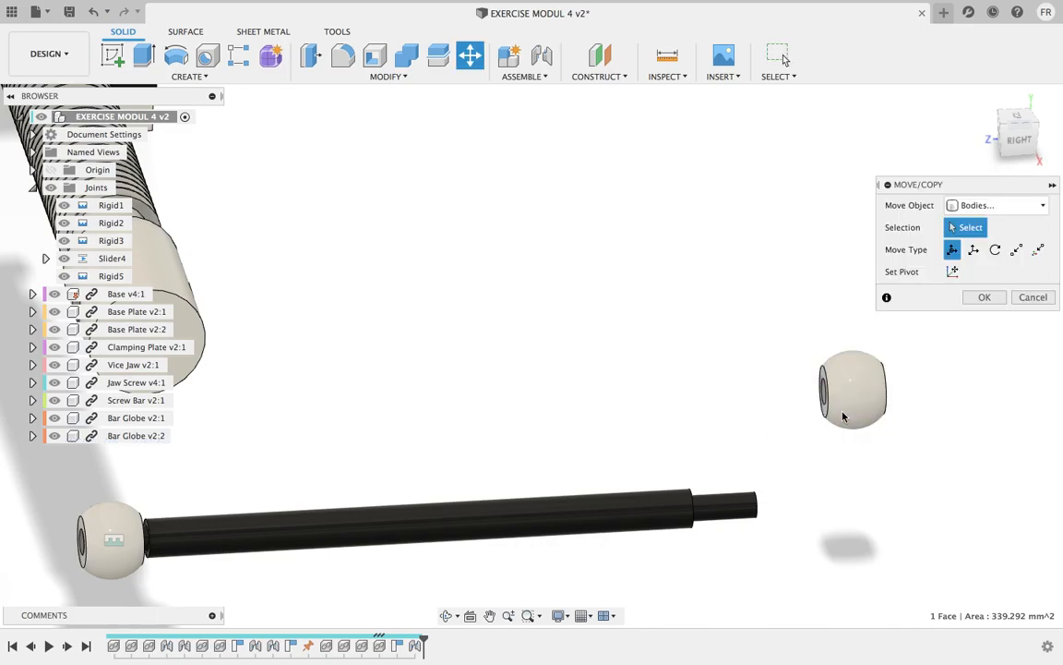
{"action": "left_click", "coordinate": [997, 205]}
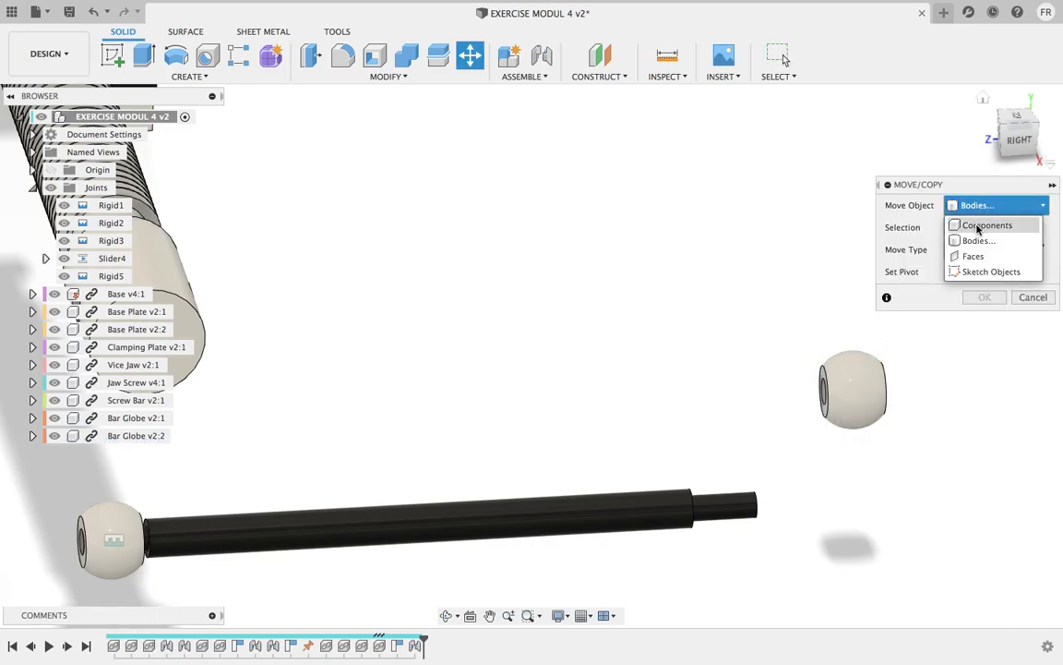
{"action": "left_click", "coordinate": [955, 223]}
{"action": "left_click", "coordinate": [882, 388]}
{"action": "scroll", "coordinate": [840, 474], "scroll_direction": "down", "scroll_amount": 3}
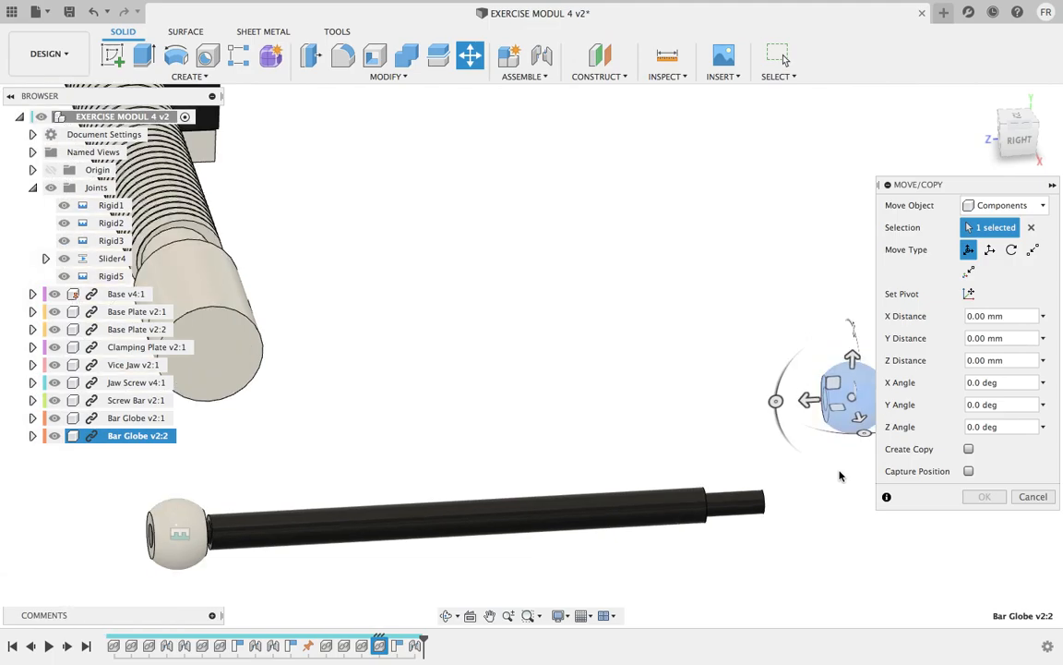
{"action": "left_click_drag", "start_coordinate": [813, 413], "coordinate": [912, 403]}
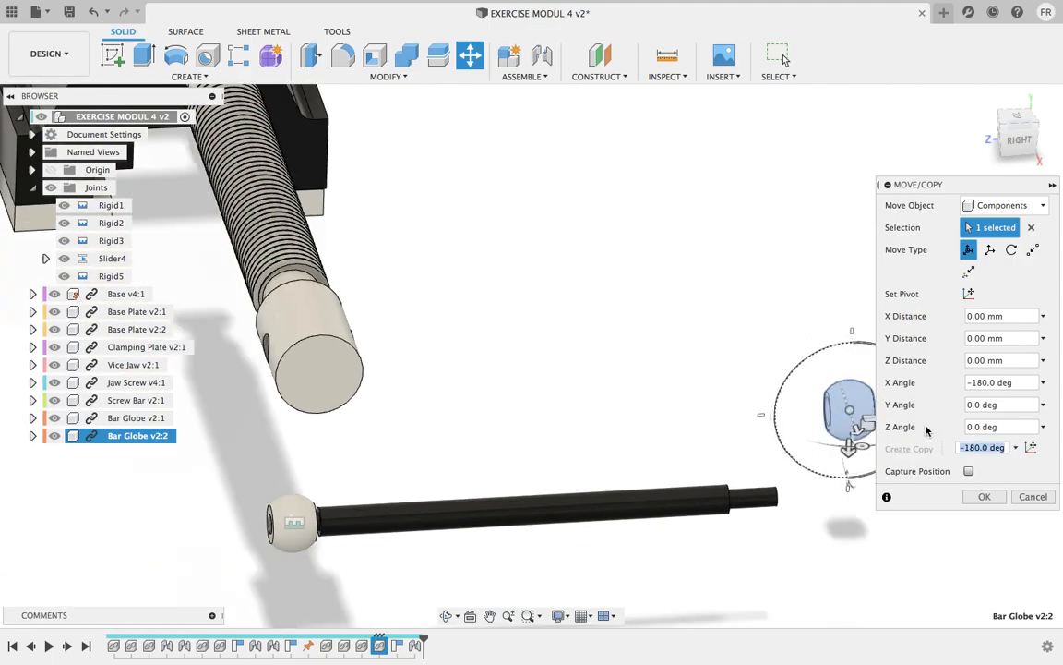
{"action": "left_click", "coordinate": [983, 497]}
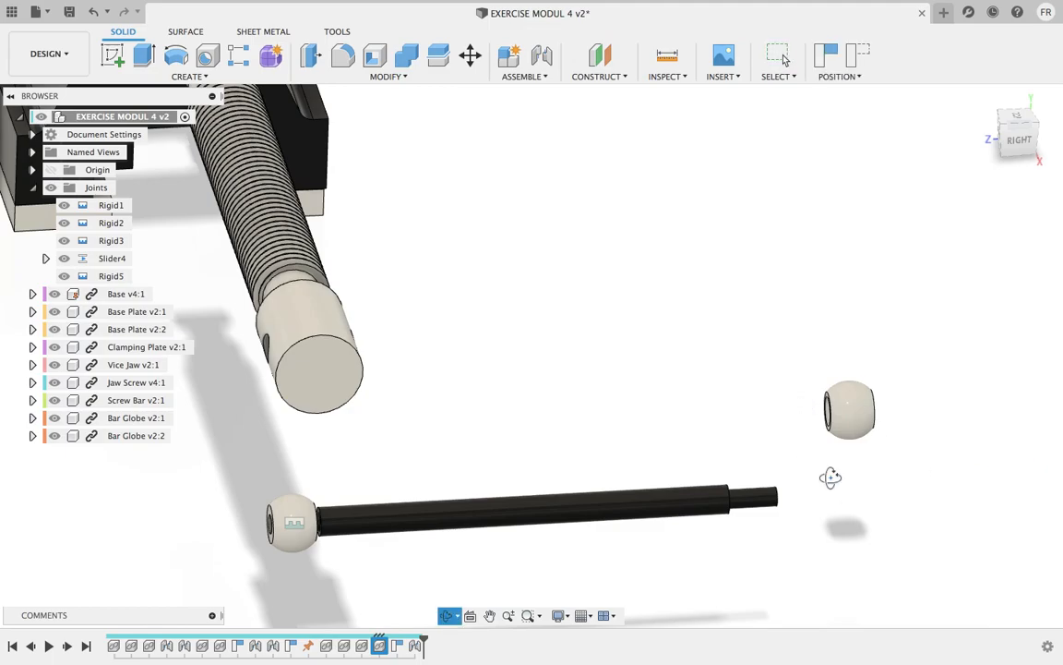
- Start a joint with the moved positions captured, snapping the Screw Bar's free thin end to the second Bar Globe's stepped hole
{"action": "middle_click_drag", "start_coordinate": [831, 477], "coordinate": [845, 482], "text": "shift"}
{"action": "key", "text": "j"}
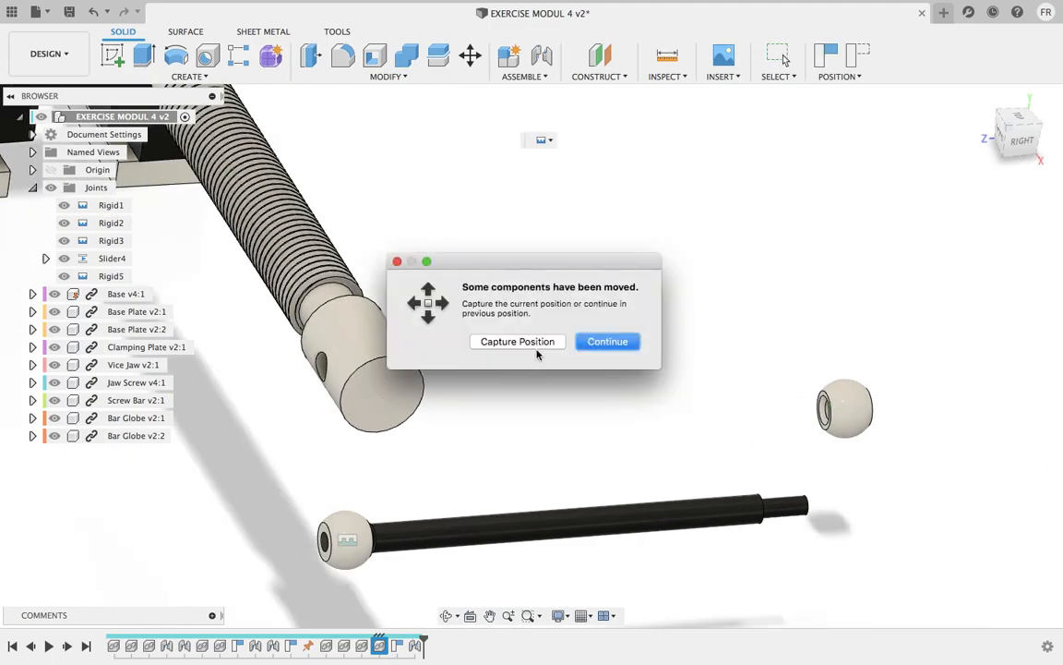
{"action": "left_click", "coordinate": [536, 348]}
{"action": "scroll", "coordinate": [716, 387], "scroll_direction": "up", "scroll_amount": 3}
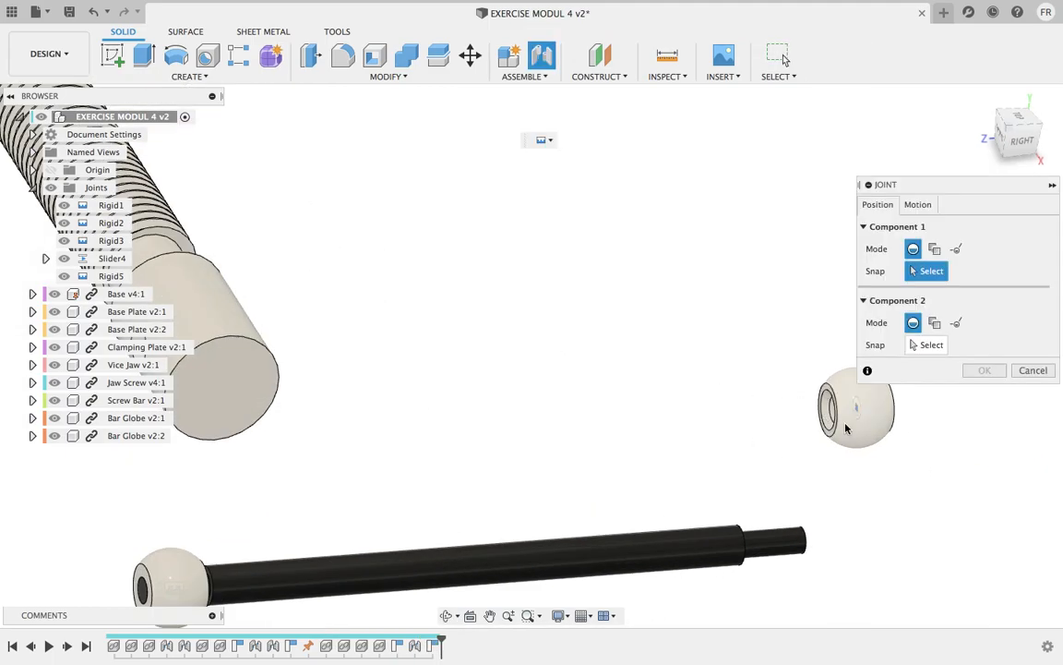
{"action": "left_click", "coordinate": [777, 545]}
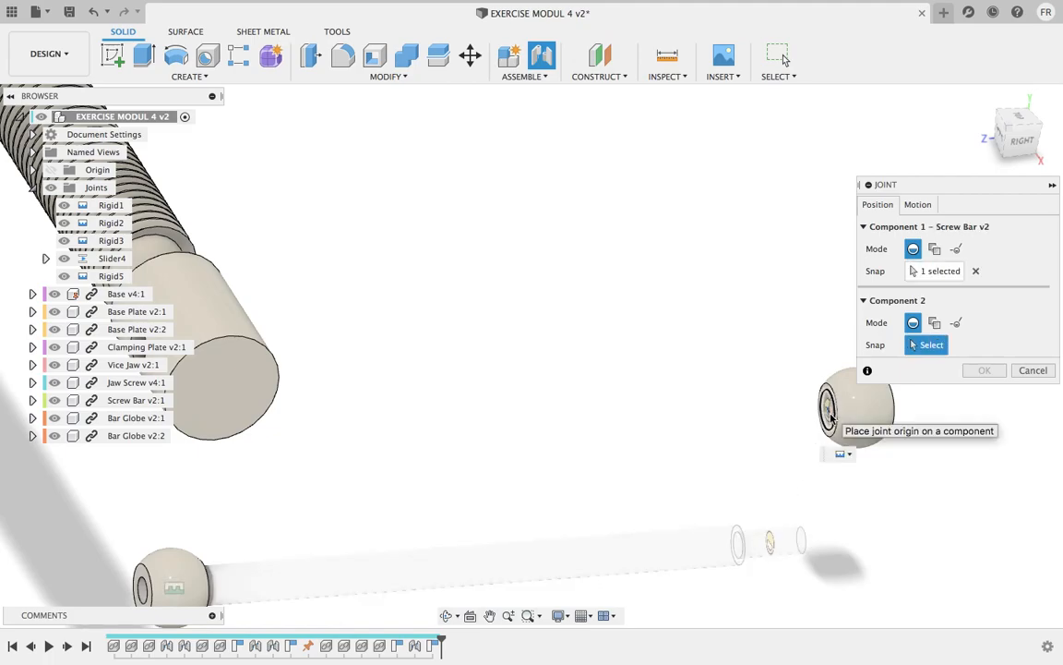
{"action": "scroll", "coordinate": [830, 415], "scroll_direction": "up", "scroll_amount": 2}
{"action": "middle_click_drag", "start_coordinate": [914, 478], "coordinate": [836, 452], "text": "shift"}
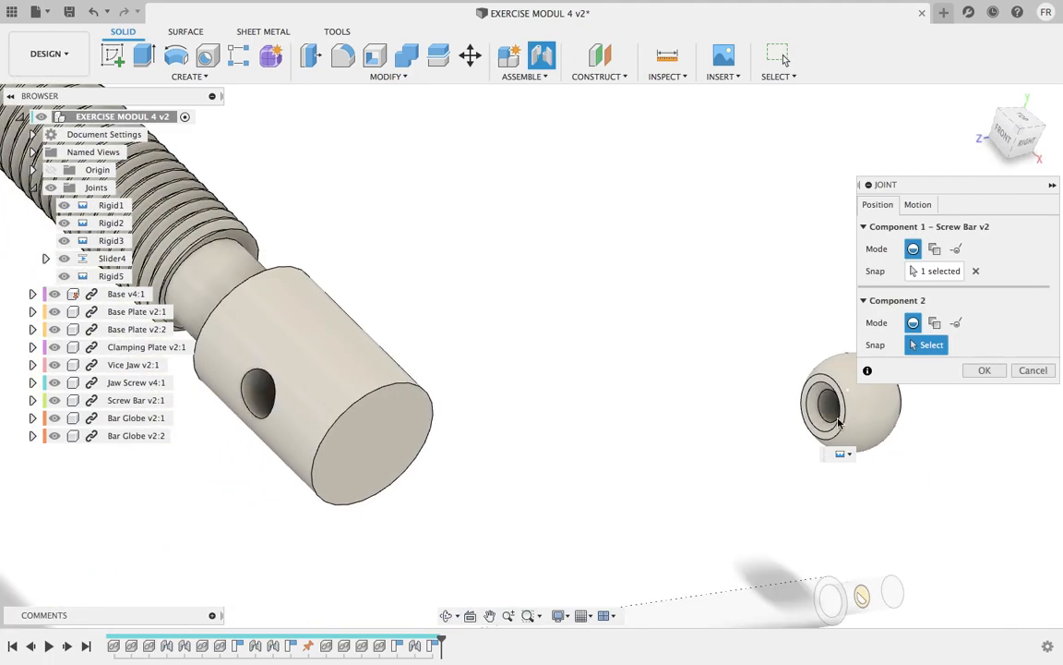
{"action": "left_click", "coordinate": [845, 406]}
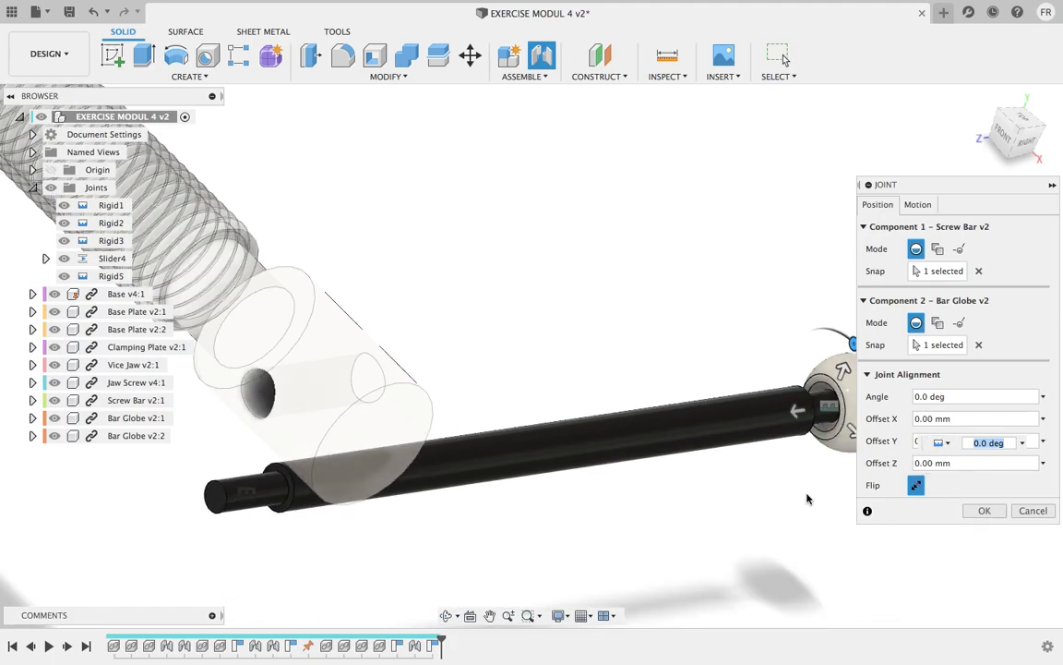
- Set the joint's Z offset to -3 mm so the second globe seats on the bar's shoulder, and confirm it as rigid
{"action": "middle_click_drag", "start_coordinate": [724, 517], "coordinate": [674, 488], "text": "shift"}
{"action": "left_click_drag", "start_coordinate": [666, 471], "coordinate": [688, 469]}
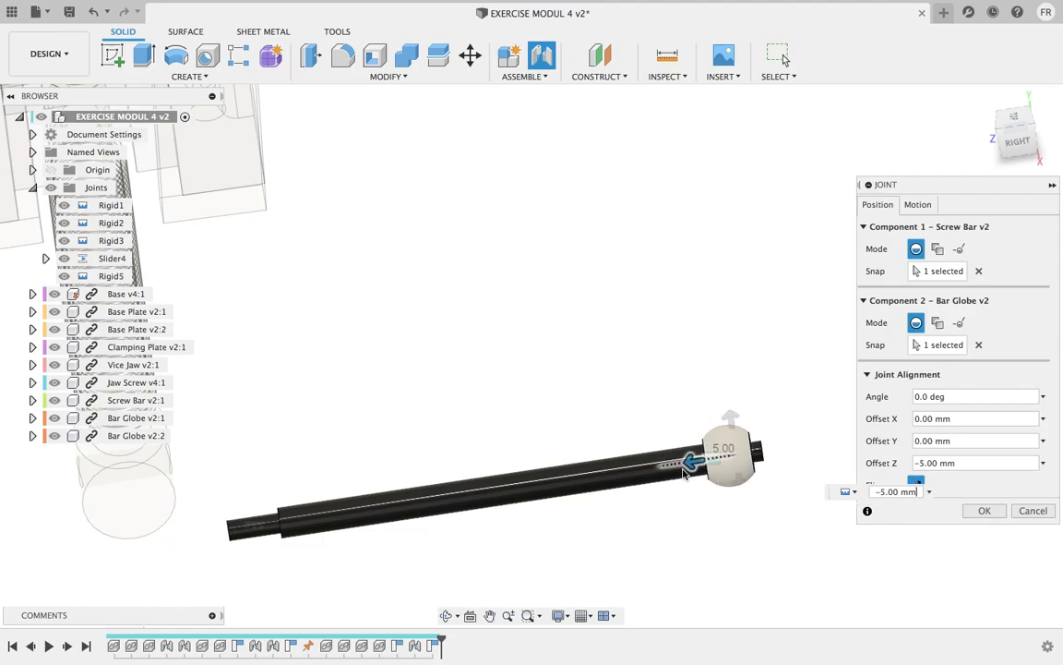
{"action": "scroll", "coordinate": [687, 469], "scroll_direction": "up", "scroll_amount": 5}
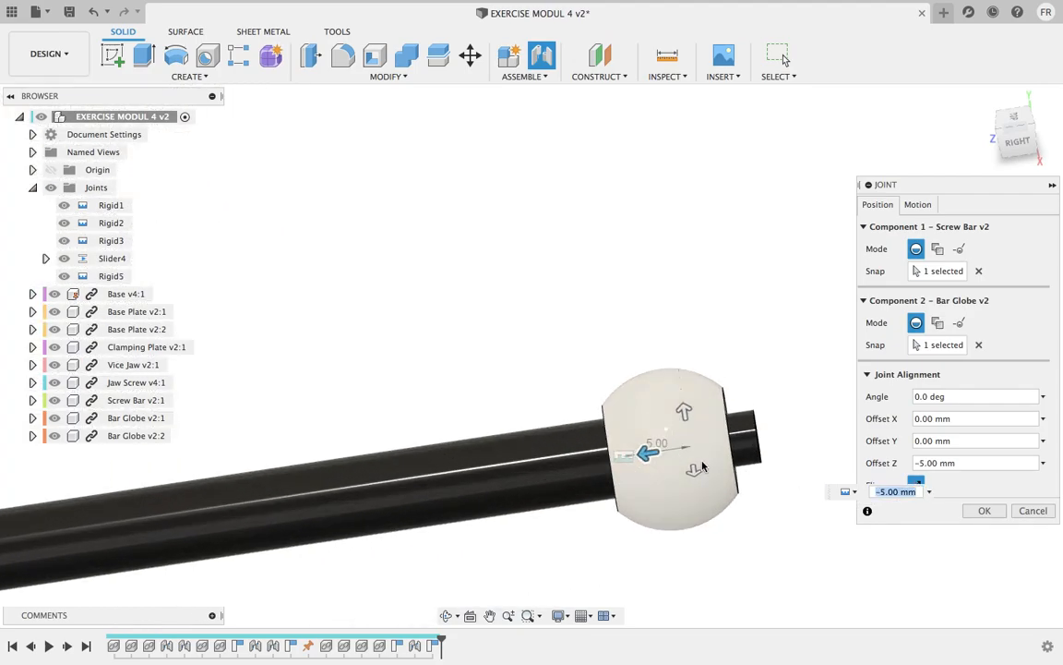
{"action": "left_click_drag", "start_coordinate": [649, 452], "coordinate": [633, 457]}
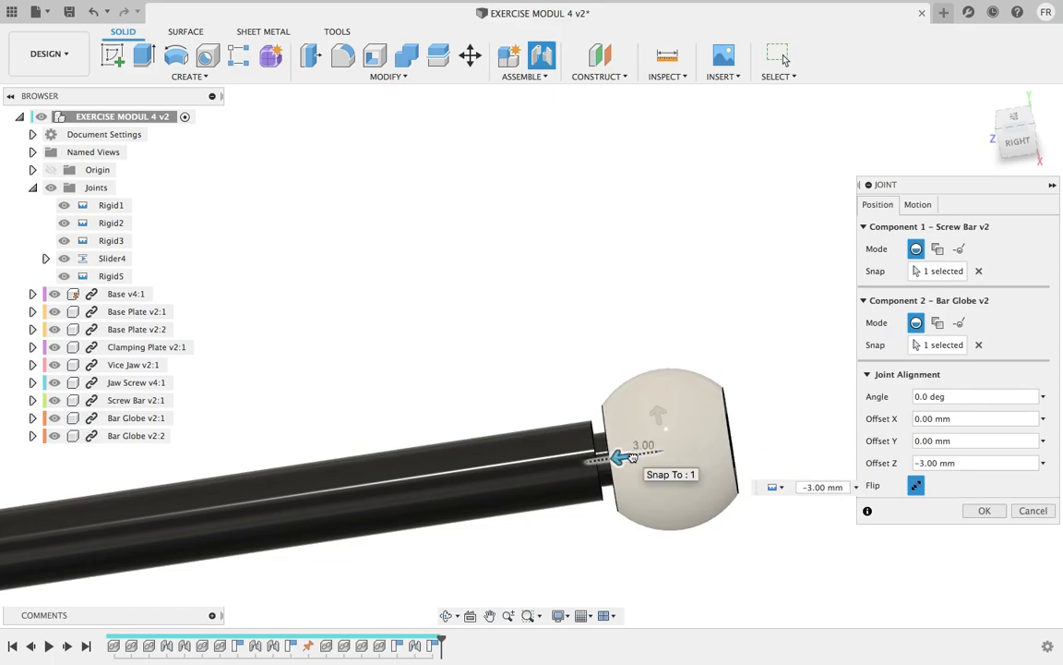
{"action": "middle_click_drag", "start_coordinate": [818, 419], "coordinate": [792, 448], "text": "shift"}
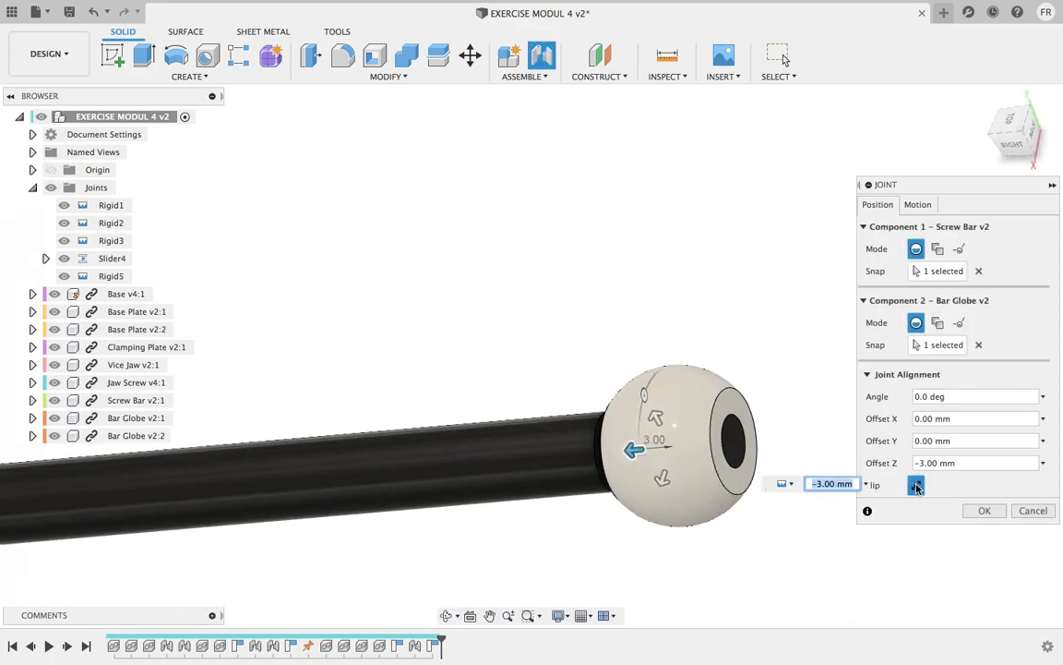
{"action": "left_click", "coordinate": [984, 510]}
- Move the Screw Bar with both globes away from the Jaw Screw, and shift the Jaw Screw slightly away from the base
{"action": "scroll", "coordinate": [646, 416], "scroll_direction": "down", "scroll_amount": 10}
{"action": "middle_click_drag", "start_coordinate": [435, 434], "coordinate": [722, 445], "text": "shift"}
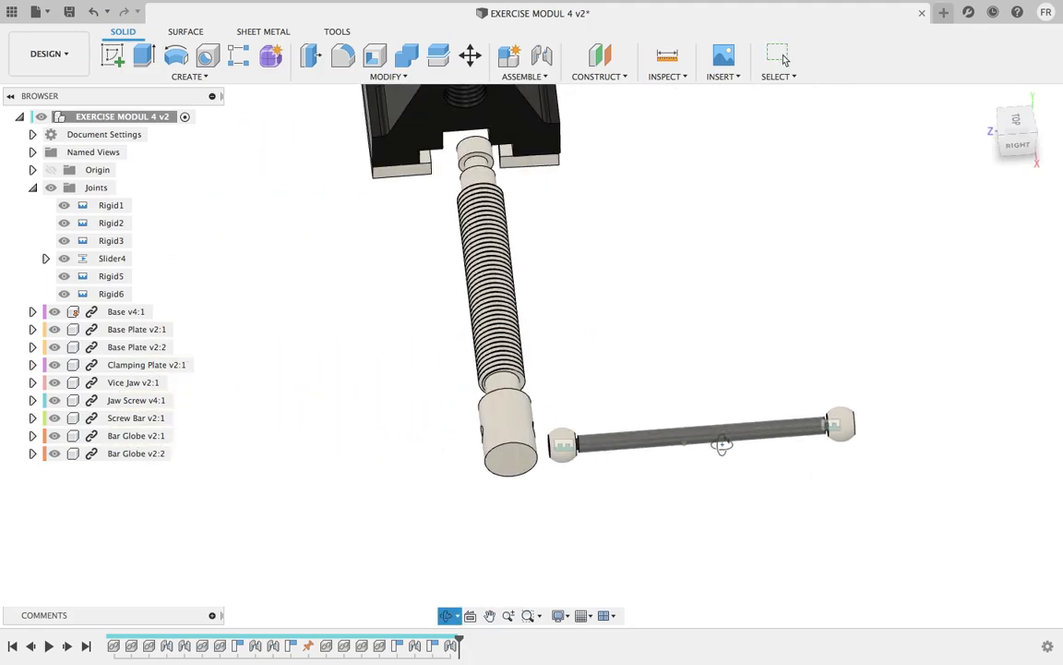
{"action": "left_click_drag", "start_coordinate": [717, 435], "coordinate": [808, 418]}
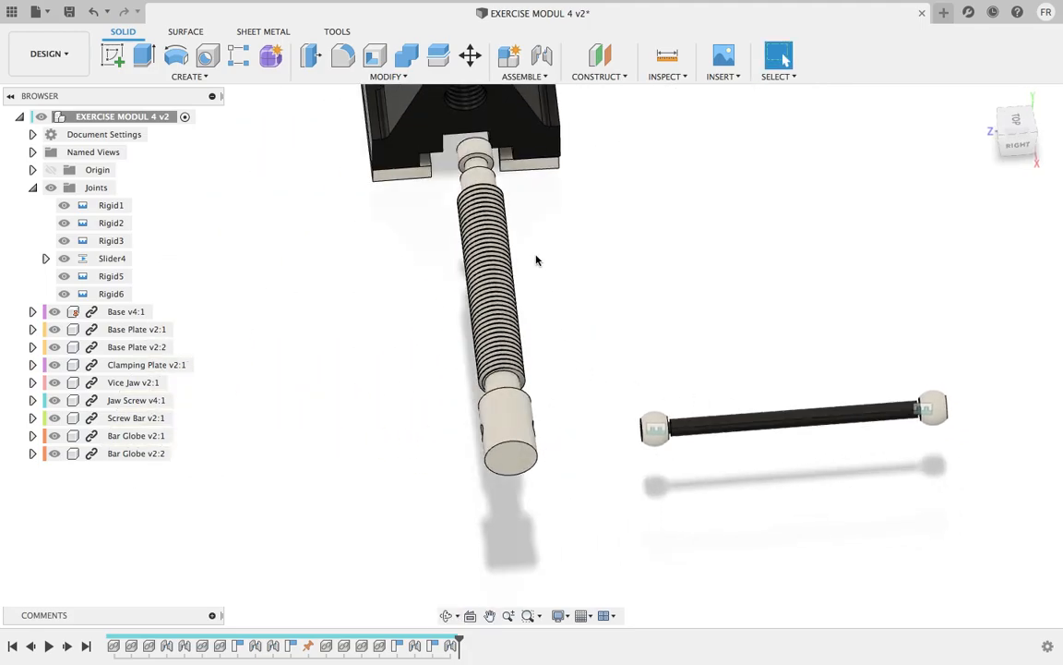
{"action": "left_click_drag", "start_coordinate": [498, 329], "coordinate": [496, 344]}
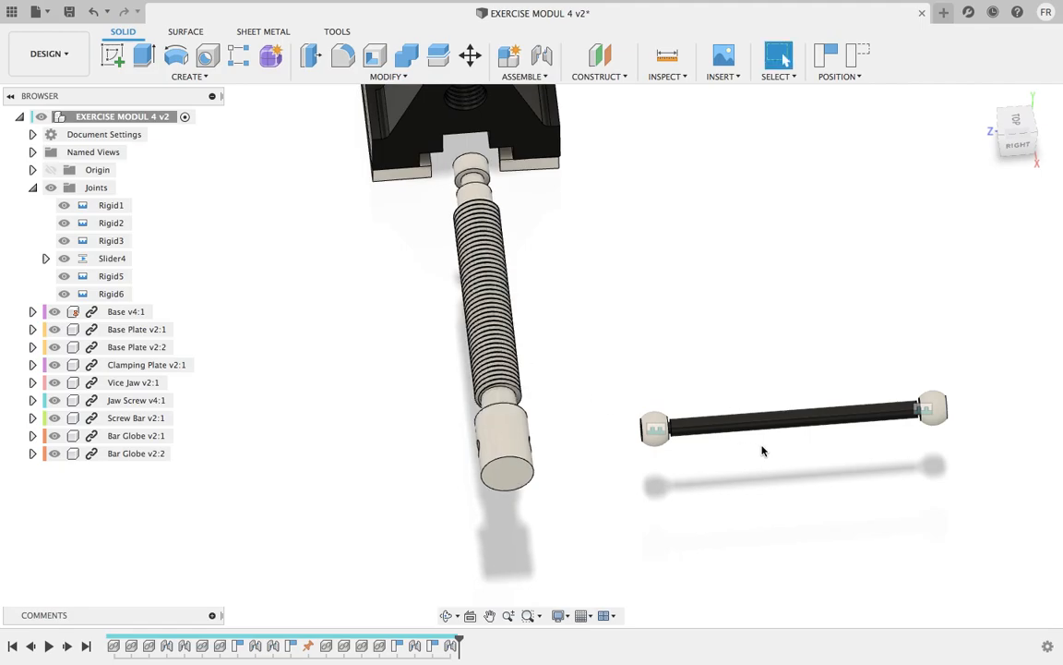
- Start a joint with the moved positions captured, snapping the Screw Bar's midpoint to the cross hole in the Jaw Screw's head
{"action": "key", "text": "j"}
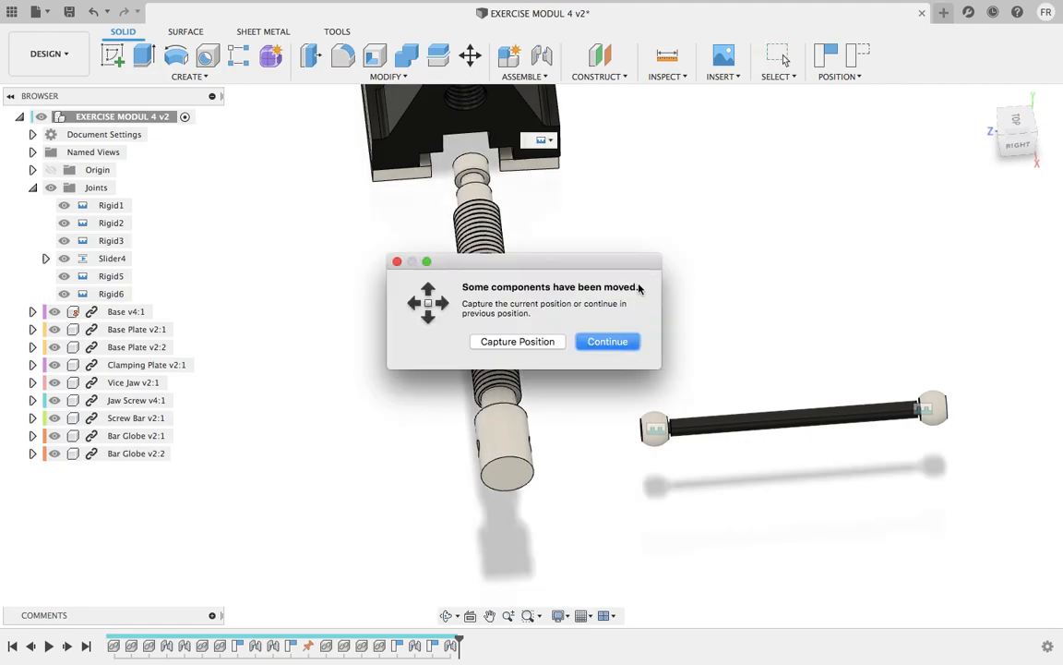
{"action": "left_click", "coordinate": [546, 342]}
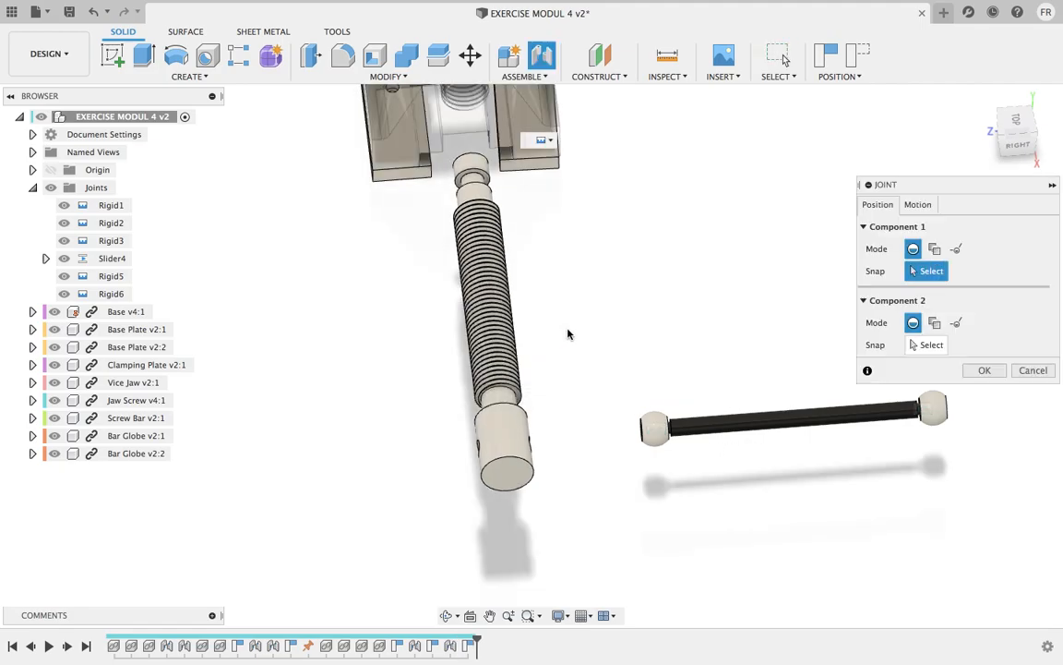
{"action": "left_click", "coordinate": [796, 425]}
{"action": "left_click", "coordinate": [515, 467]}
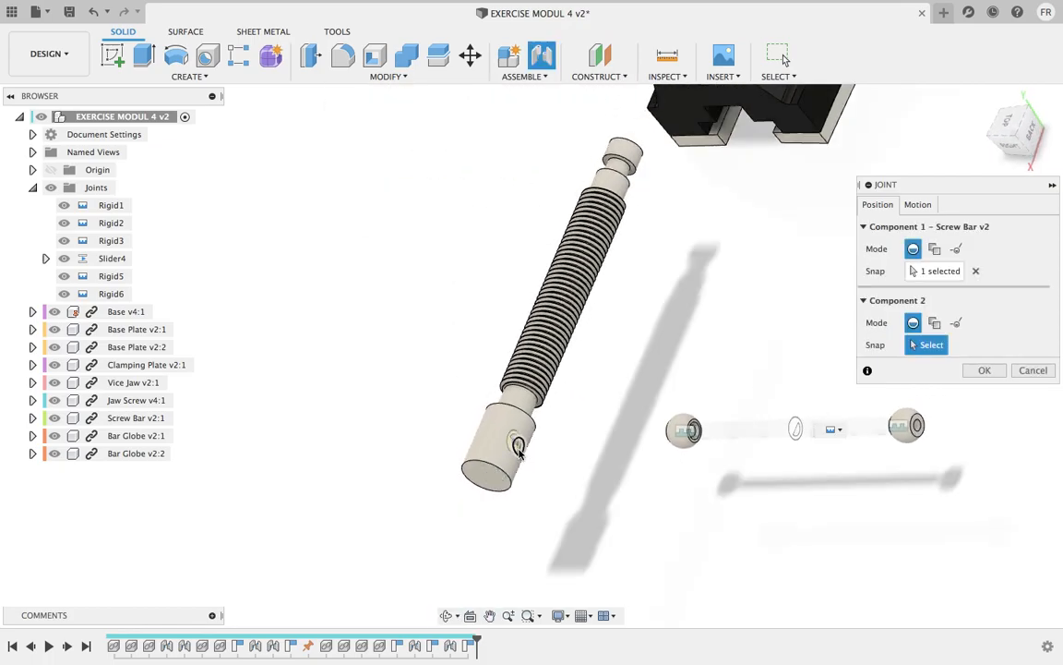
{"action": "scroll", "coordinate": [537, 457], "scroll_direction": "up", "scroll_amount": 4}
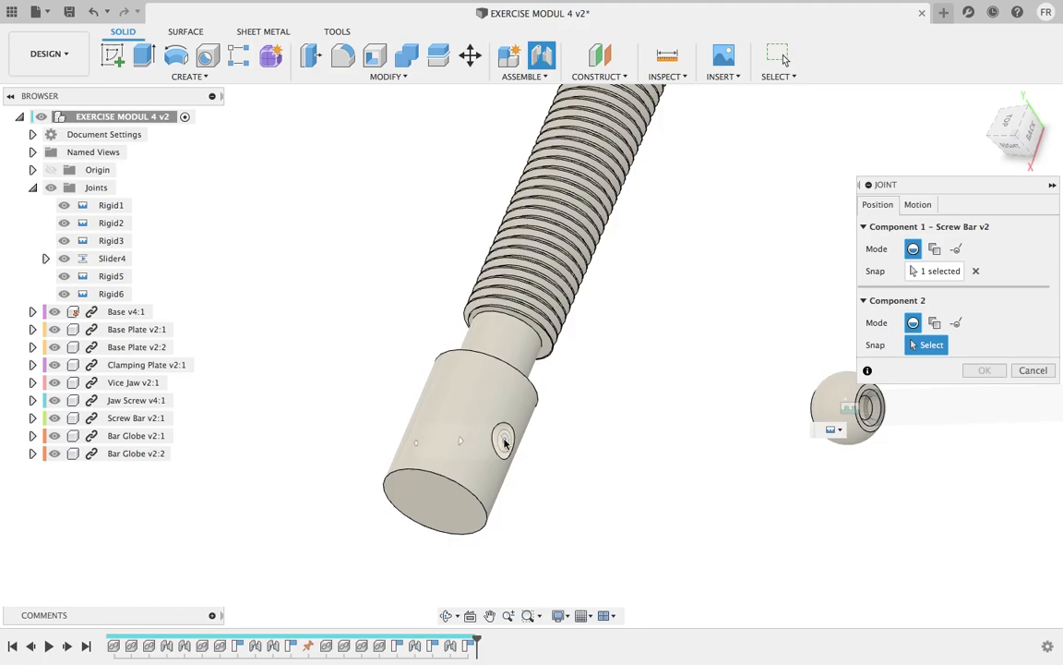
{"action": "left_click", "coordinate": [503, 444]}
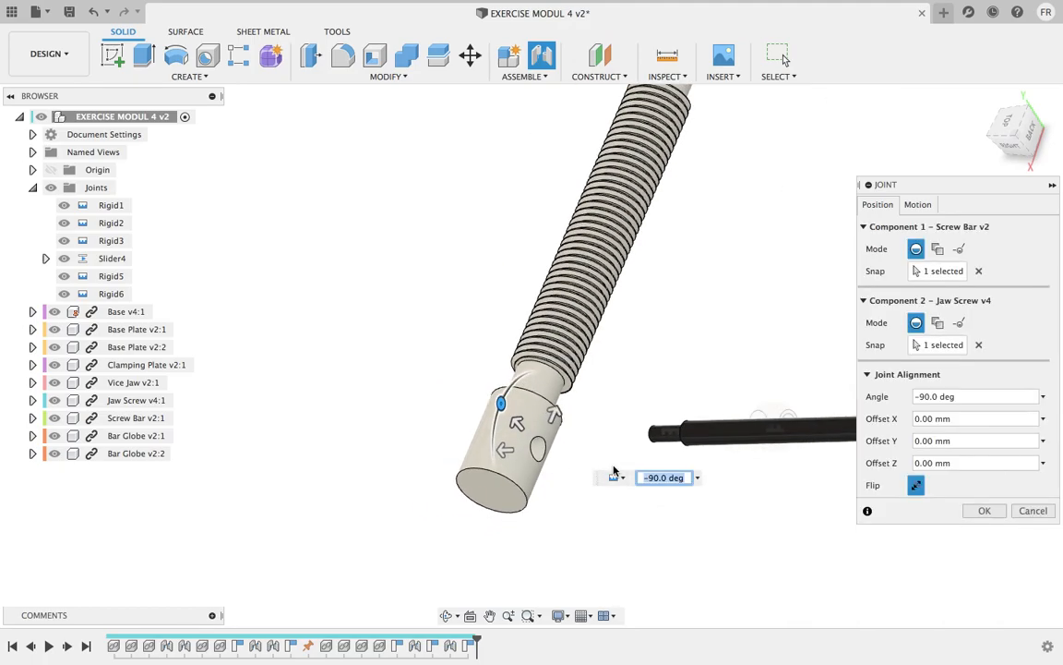
- Set the joint's Z offset to 10 mm to centre the bar in the Jaw Screw's head, and confirm it as rigid
{"action": "middle_click_drag", "start_coordinate": [598, 467], "coordinate": [644, 500], "text": "shift"}
{"action": "left_click_drag", "start_coordinate": [550, 467], "coordinate": [516, 467]}
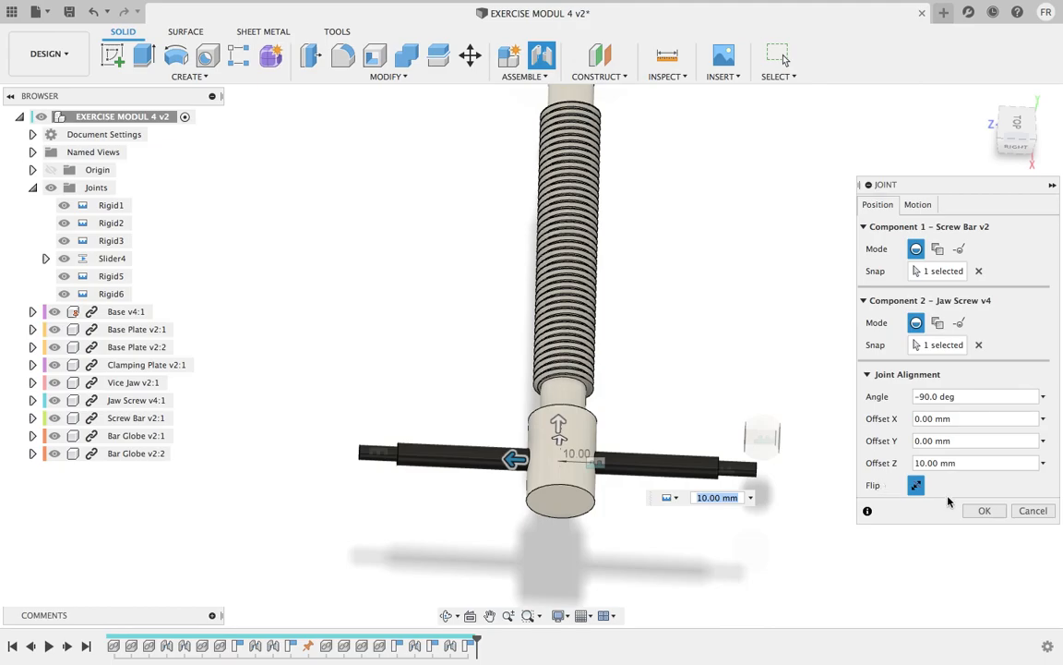
{"action": "left_click", "coordinate": [981, 512]}
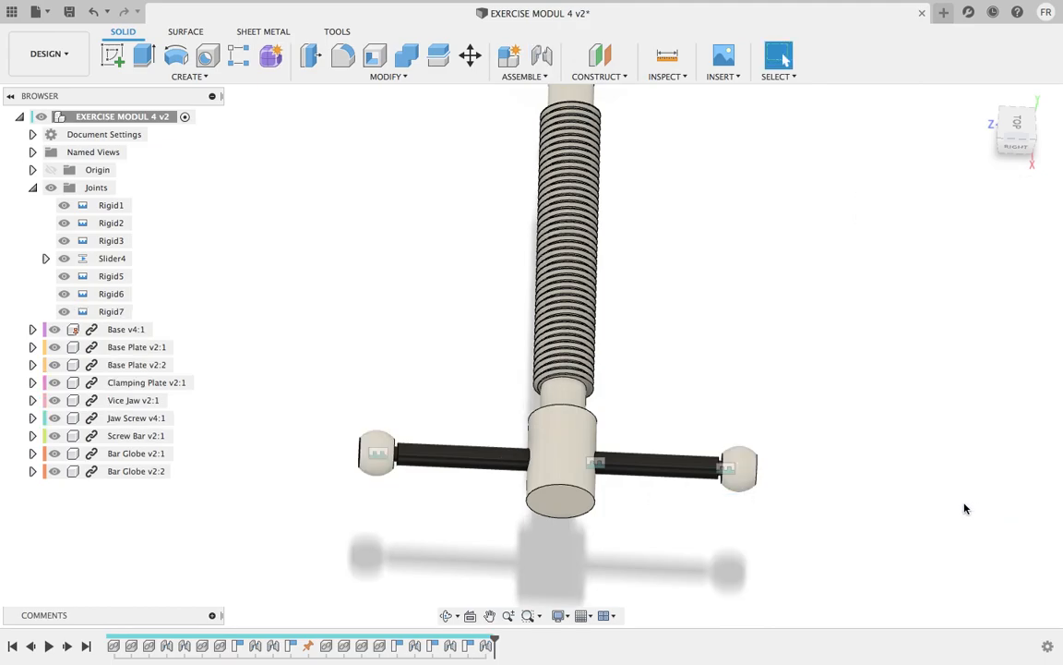
{"action": "scroll", "coordinate": [729, 379], "scroll_direction": "down", "scroll_amount": 5}
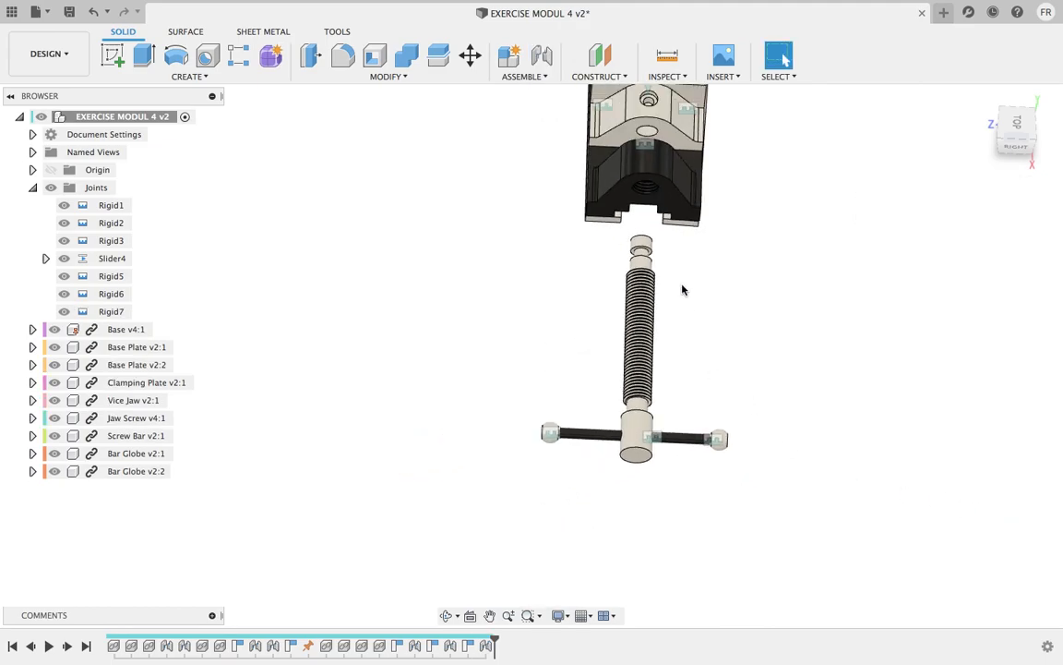
{"action": "middle_click_drag", "start_coordinate": [681, 351], "coordinate": [765, 348], "text": "shift"}
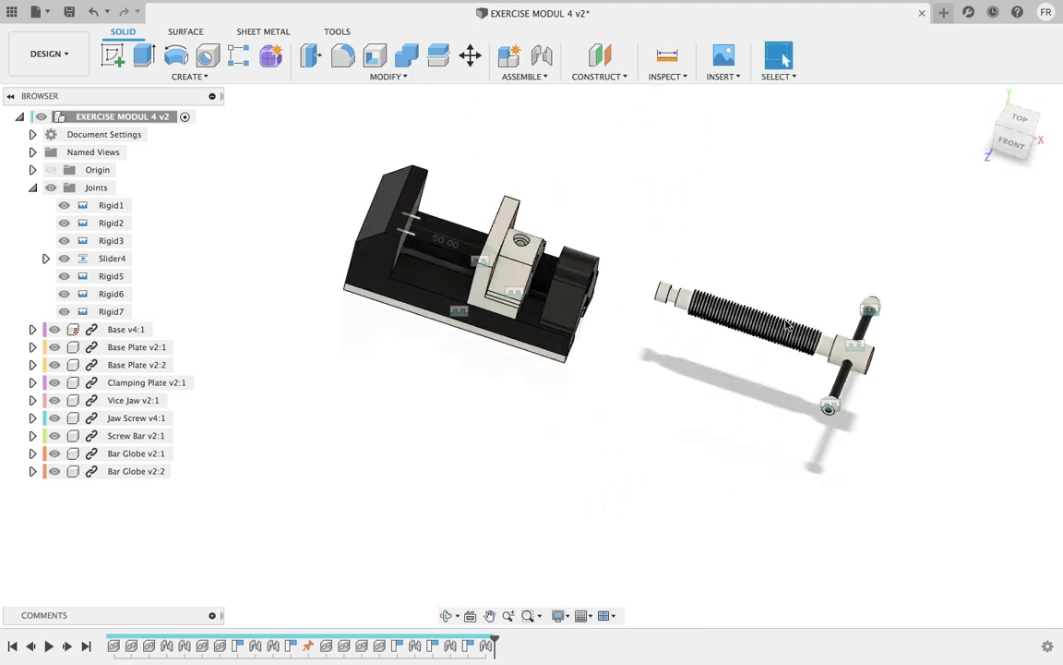
{"action": "left_click", "coordinate": [790, 334]}
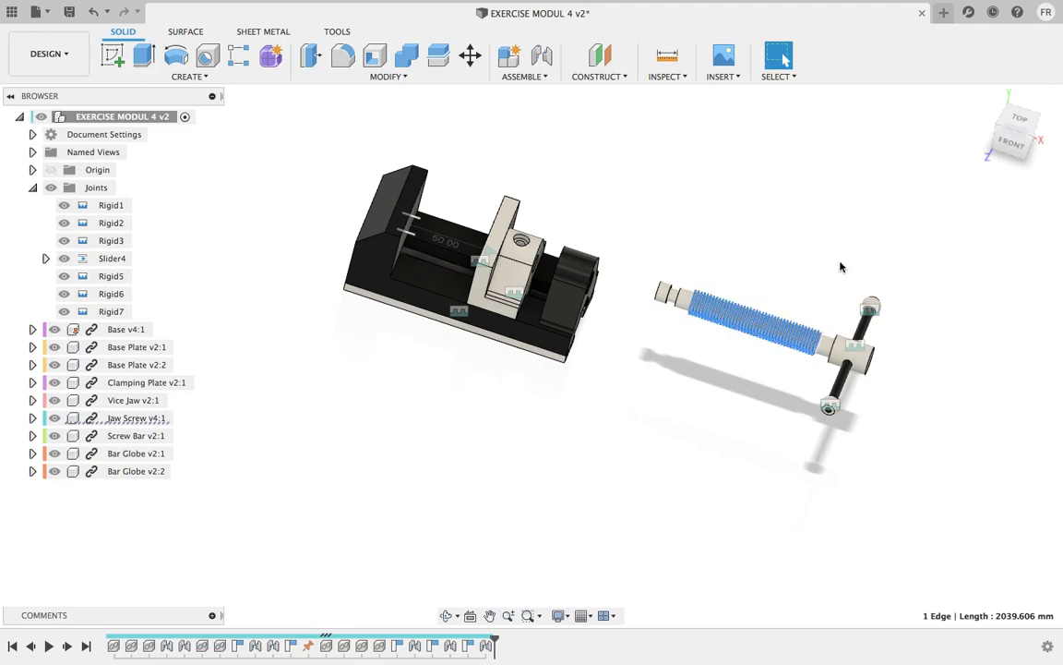
{"action": "left_click_drag", "start_coordinate": [674, 372], "coordinate": [953, 348]}
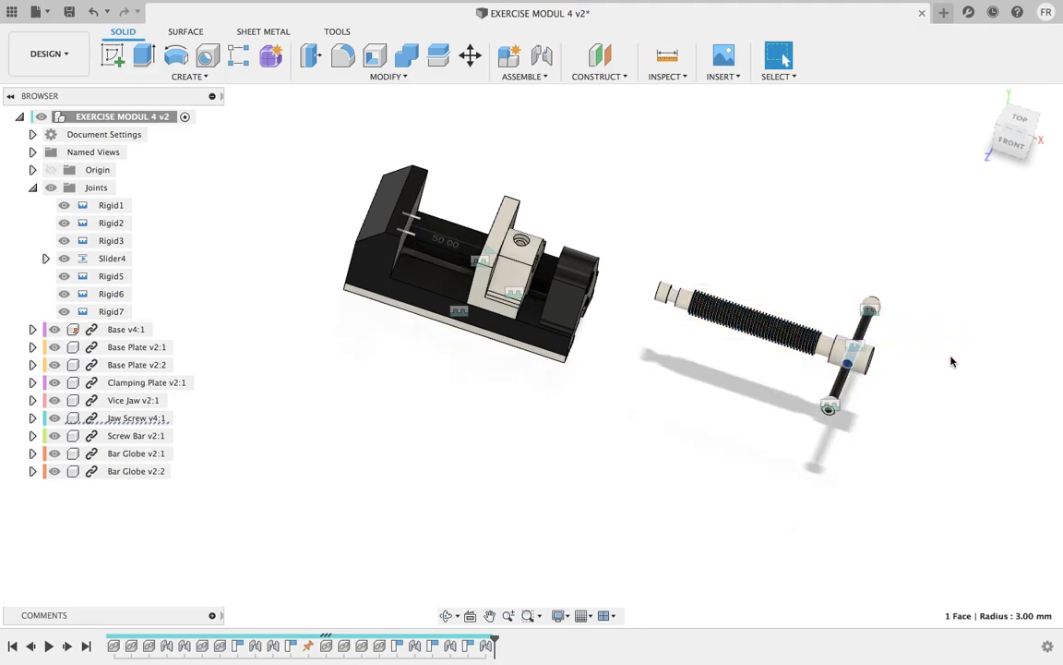
{"action": "left_click", "coordinate": [942, 450]}
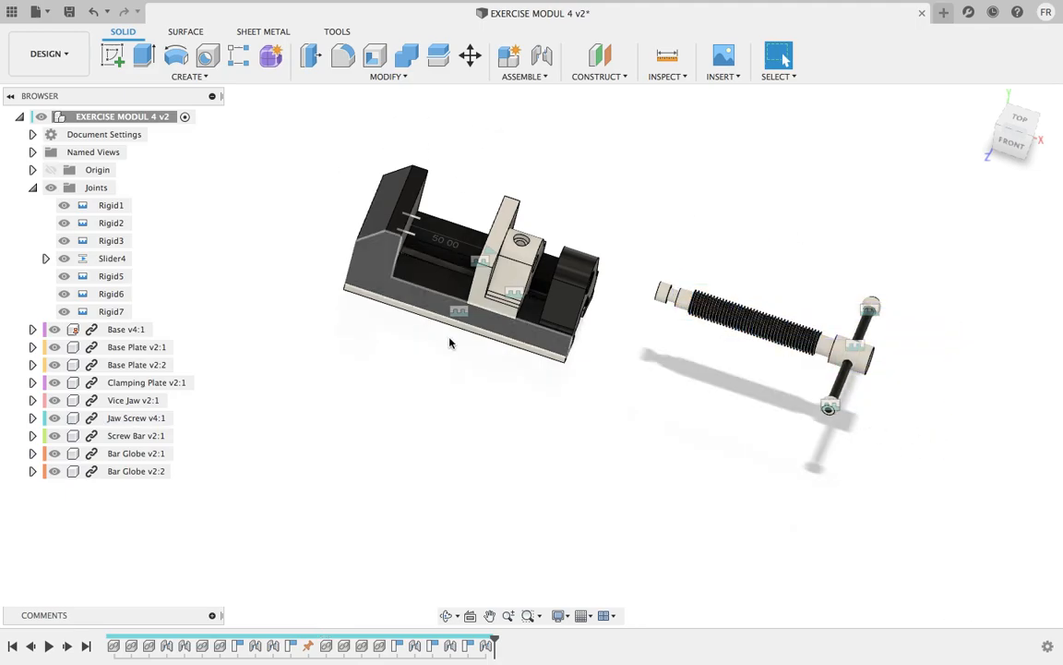
- Start a joint between the groove-side edge of the Jaw Screw's end collar and the round hole in the Vice Jaw's screw-facing side
{"action": "scroll", "coordinate": [789, 268], "scroll_direction": "up", "scroll_amount": 3}
{"action": "scroll", "coordinate": [789, 269], "scroll_direction": "up", "scroll_amount": 3}
{"action": "middle_click_drag", "start_coordinate": [605, 277], "coordinate": [620, 297], "text": "shift"}
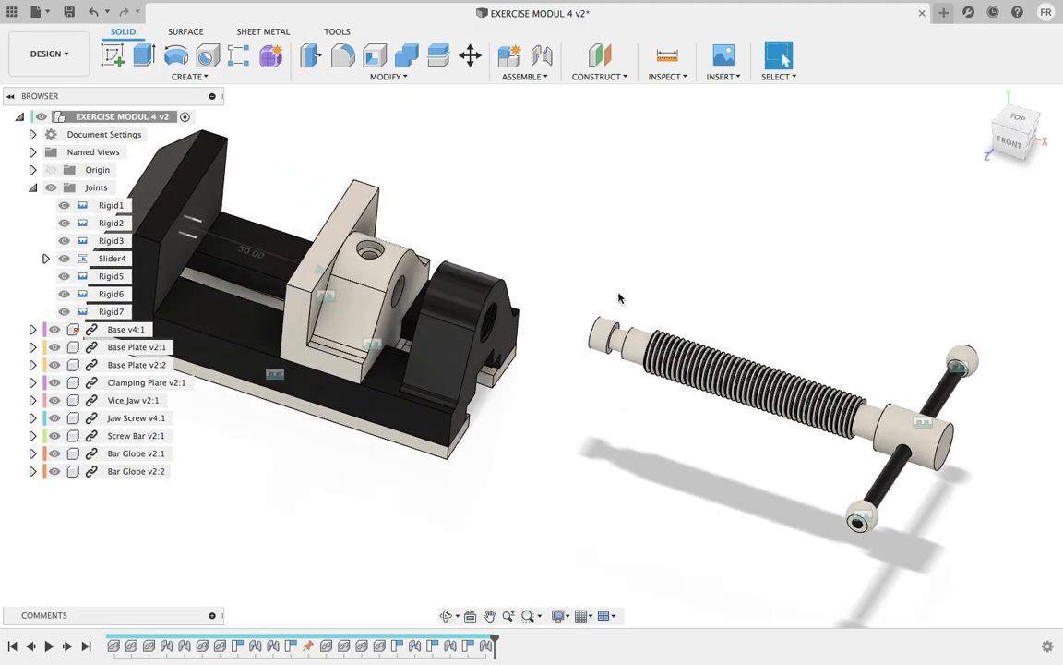
{"action": "key", "text": "j"}
{"action": "scroll", "coordinate": [598, 310], "scroll_direction": "up", "scroll_amount": 2}
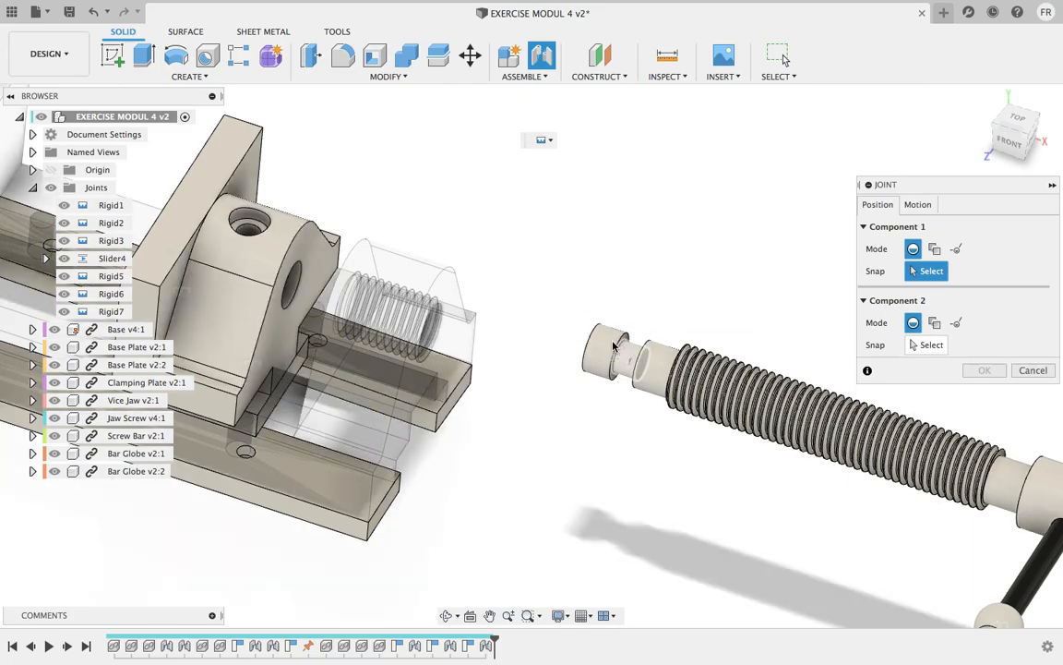
{"action": "scroll", "coordinate": [614, 346], "scroll_direction": "up", "scroll_amount": 6}
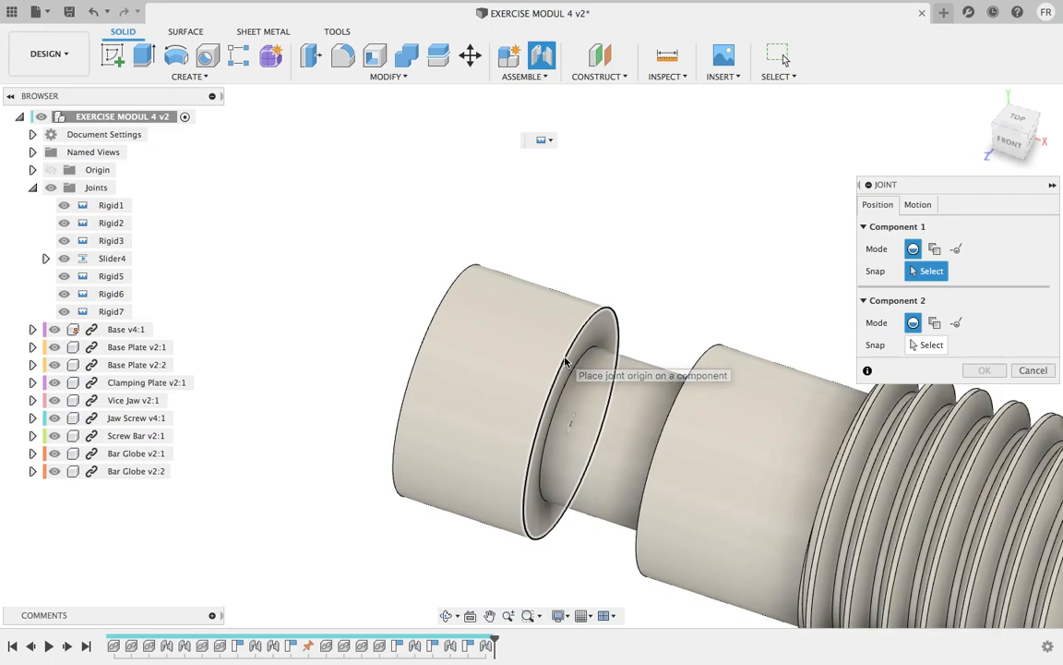
{"action": "left_click", "coordinate": [567, 362]}
{"action": "scroll", "coordinate": [395, 237], "scroll_direction": "down", "scroll_amount": 6}
{"action": "middle_click_drag", "start_coordinate": [393, 234], "coordinate": [653, 304]}
{"action": "scroll", "coordinate": [448, 261], "scroll_direction": "up", "scroll_amount": 5}
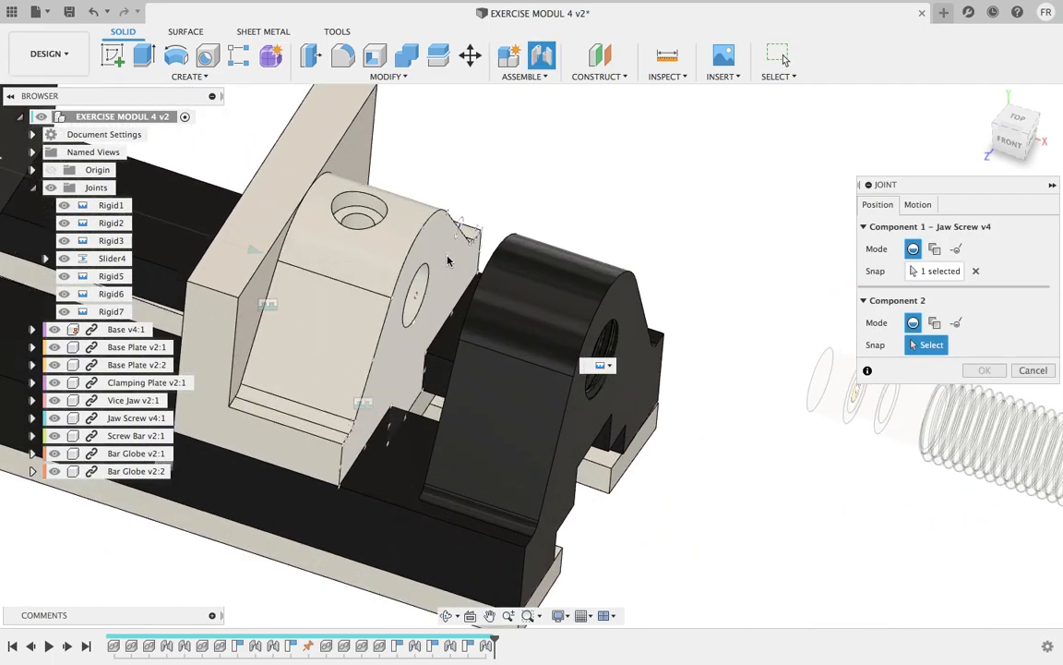
{"action": "scroll", "coordinate": [448, 261], "scroll_direction": "up", "scroll_amount": 3}
{"action": "scroll", "coordinate": [412, 295], "scroll_direction": "up", "scroll_amount": 2}
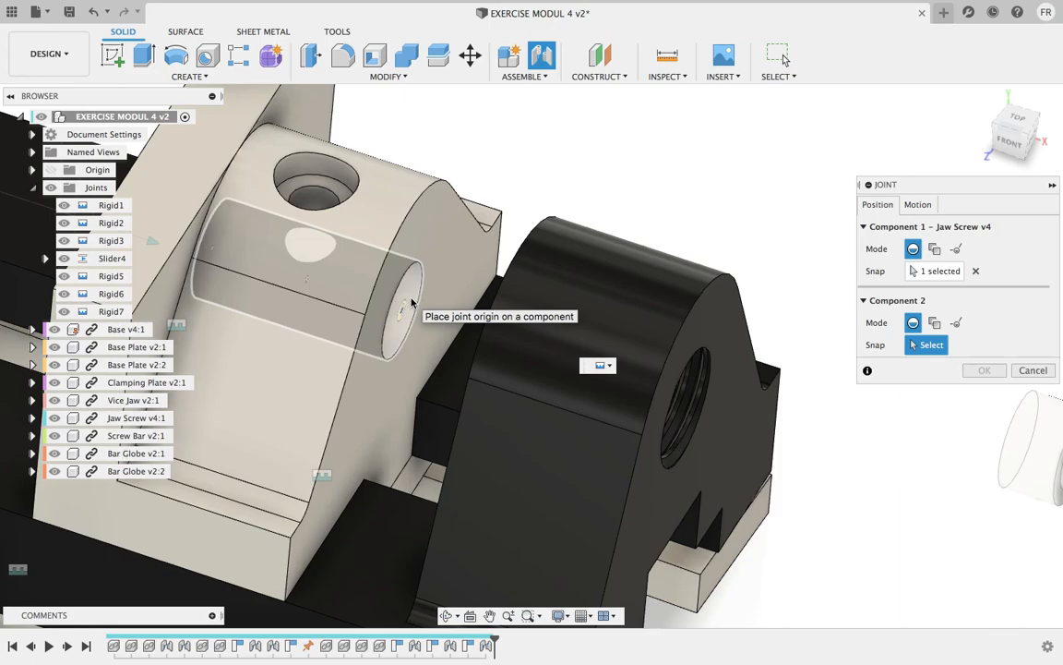
{"action": "left_click", "coordinate": [411, 302]}
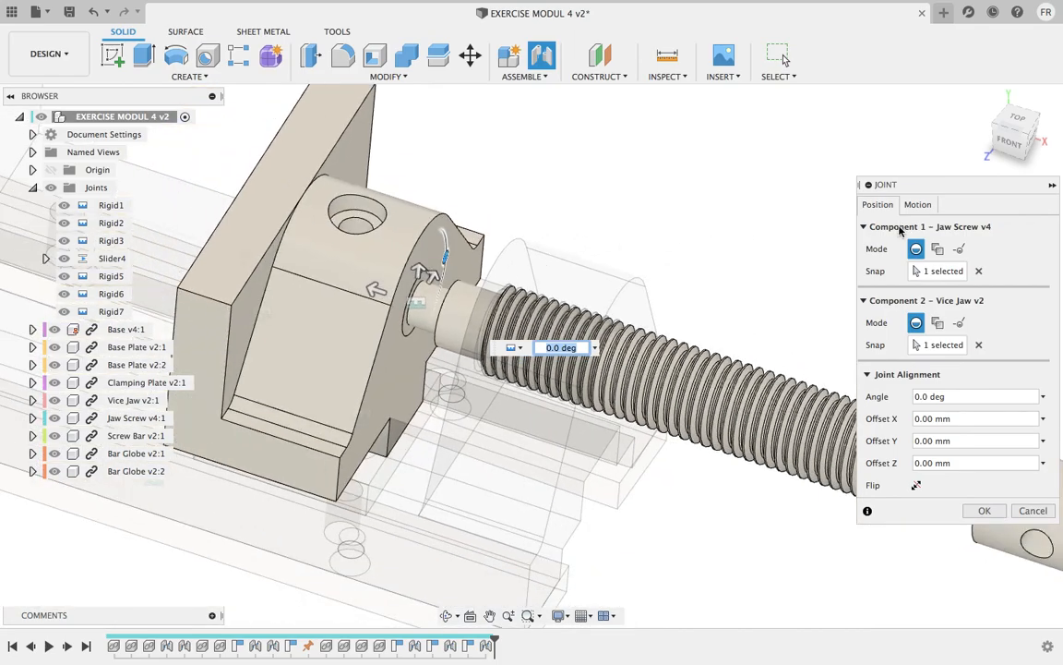
- Make the joint revolute about the Z axis, preview its rotation, and confirm it
{"action": "left_click", "coordinate": [918, 205]}
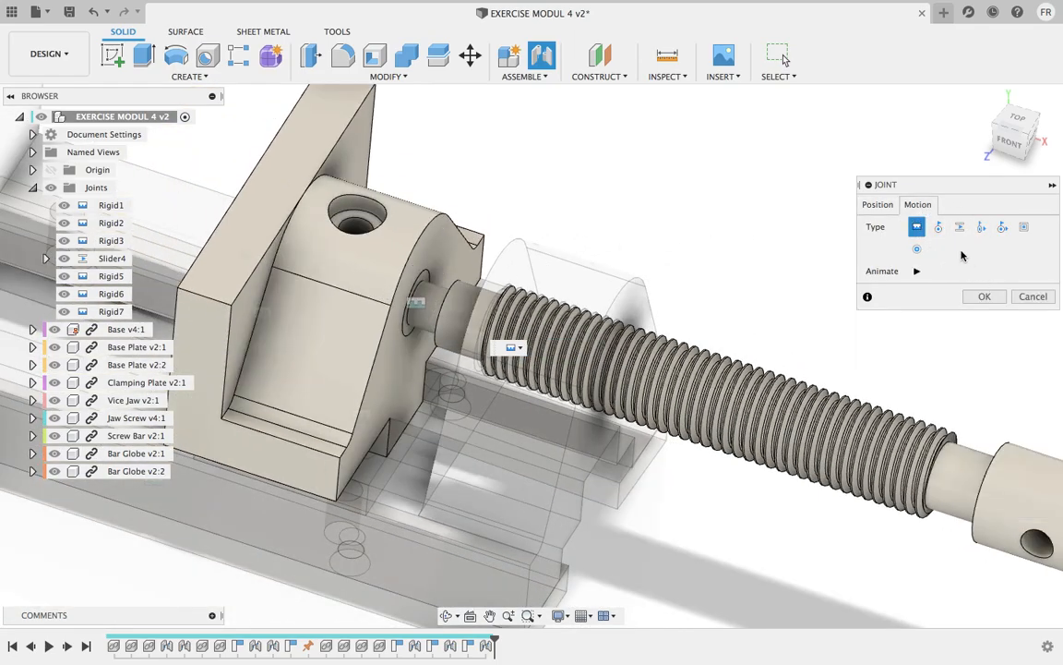
{"action": "scroll", "coordinate": [792, 249], "scroll_direction": "down", "scroll_amount": 3}
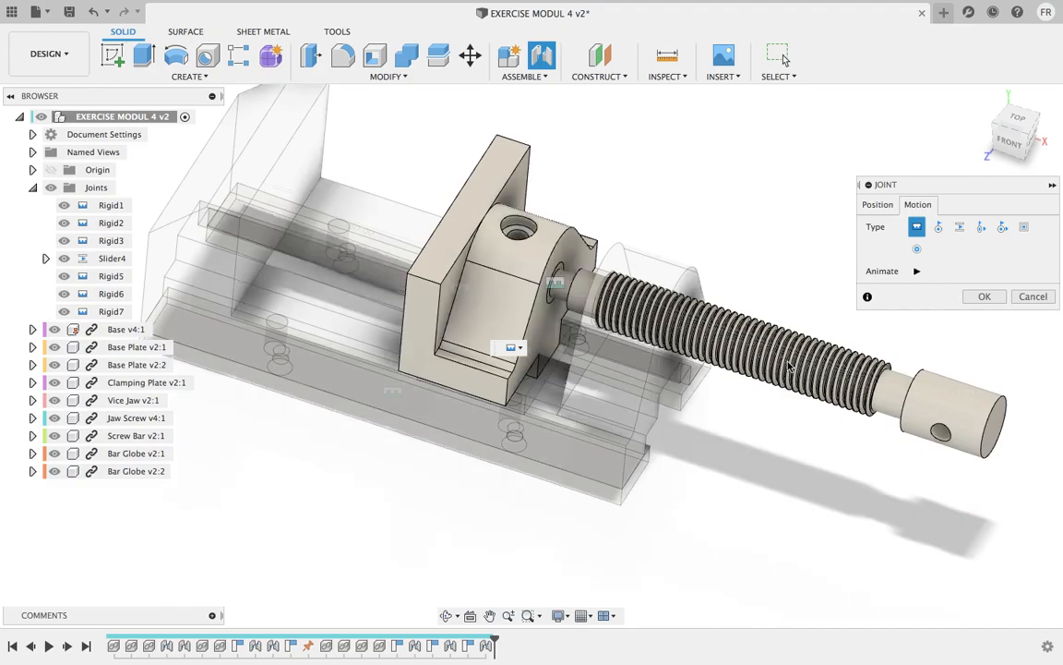
{"action": "left_click", "coordinate": [938, 229]}
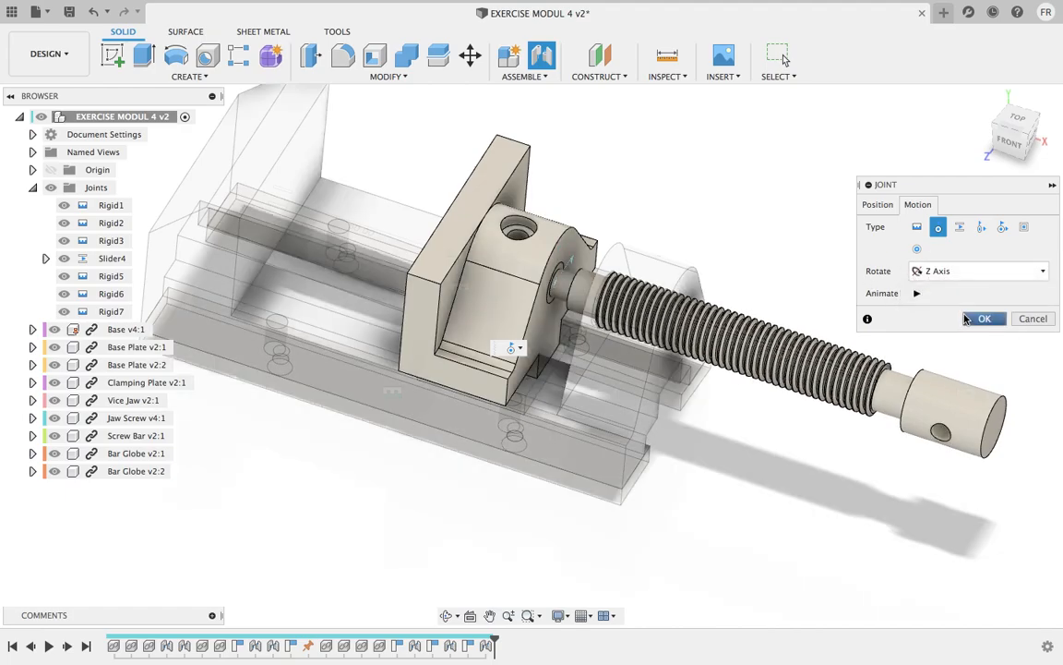
{"action": "left_click", "coordinate": [917, 294]}
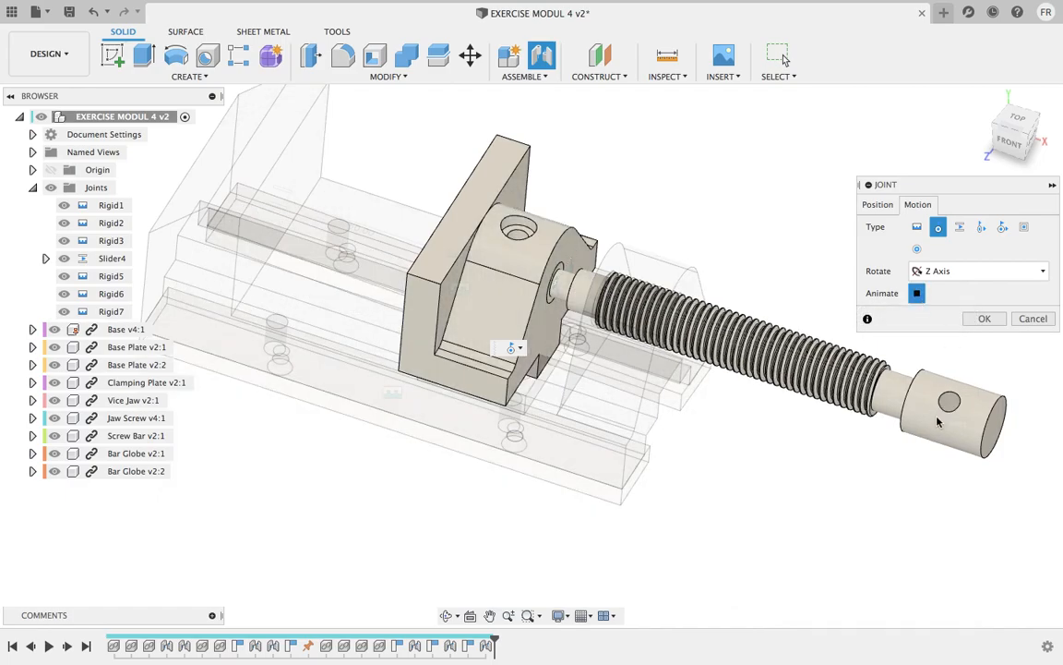
{"action": "left_click", "coordinate": [984, 318]}
{"action": "scroll", "coordinate": [803, 388], "scroll_direction": "down", "scroll_amount": 4}
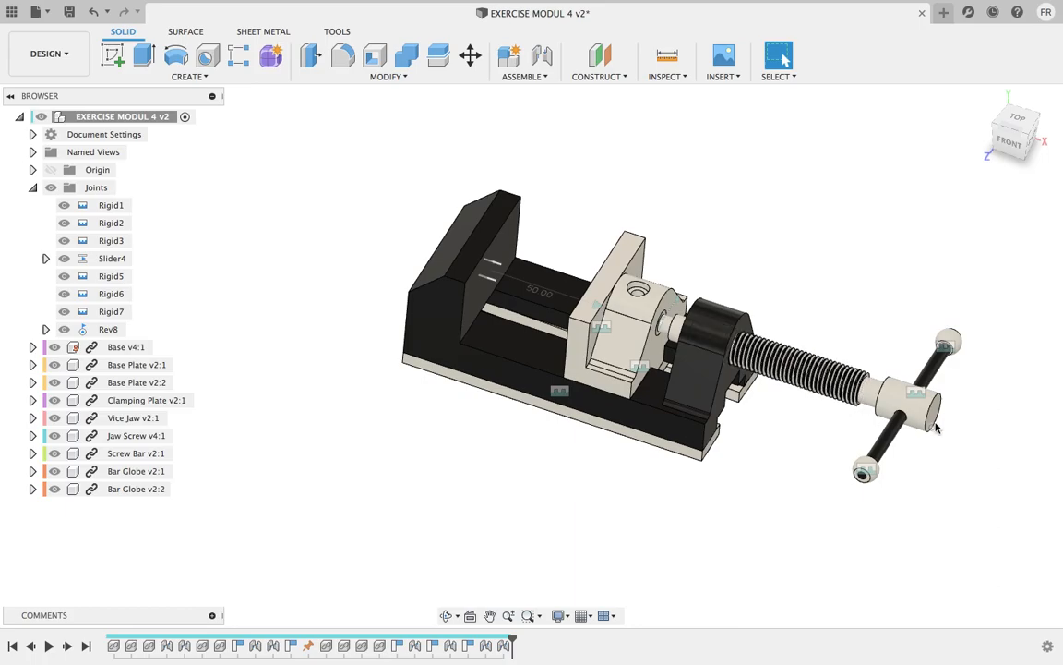
- Insert the Oval Fillister from the BENCH VICE folder into the current design
{"action": "left_click", "coordinate": [12, 11]}
{"action": "scroll", "coordinate": [105, 230], "scroll_direction": "down", "scroll_amount": 5}
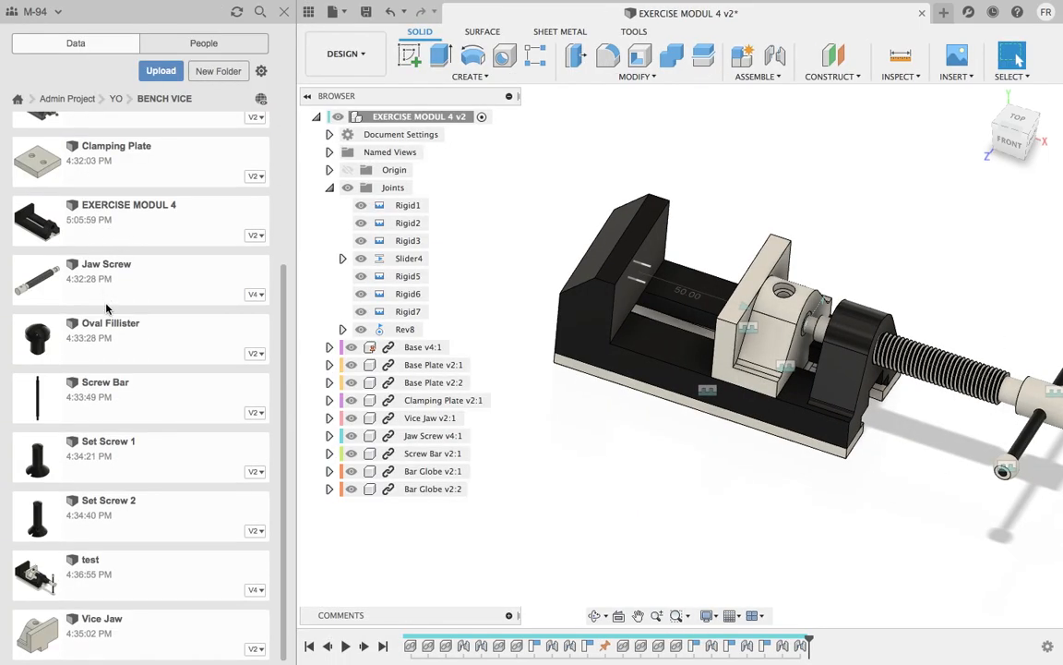
{"action": "right_click", "coordinate": [146, 451]}
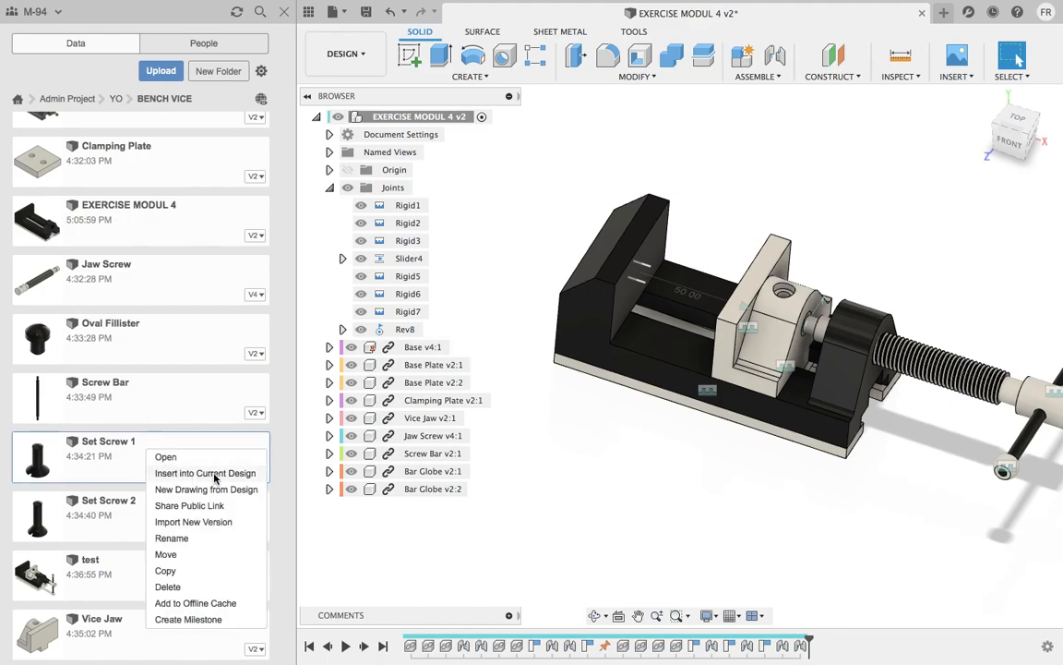
{"action": "left_click", "coordinate": [162, 415]}
{"action": "scroll", "coordinate": [161, 410], "scroll_direction": "up", "scroll_amount": 5}
{"action": "scroll", "coordinate": [137, 265], "scroll_direction": "down", "scroll_amount": 5}
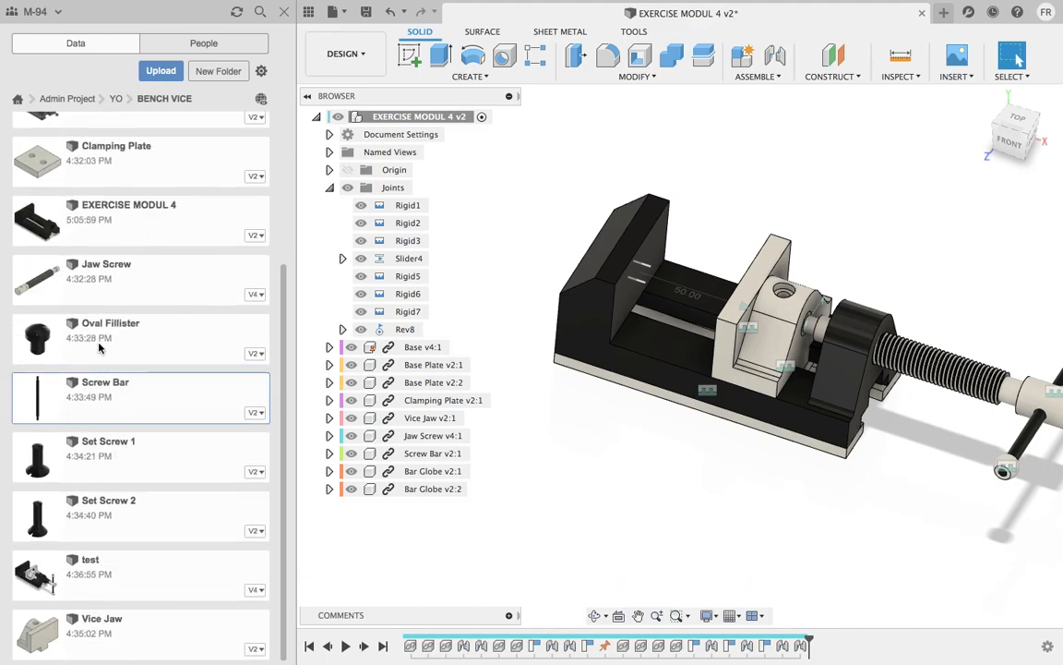
{"action": "right_click", "coordinate": [101, 338]}
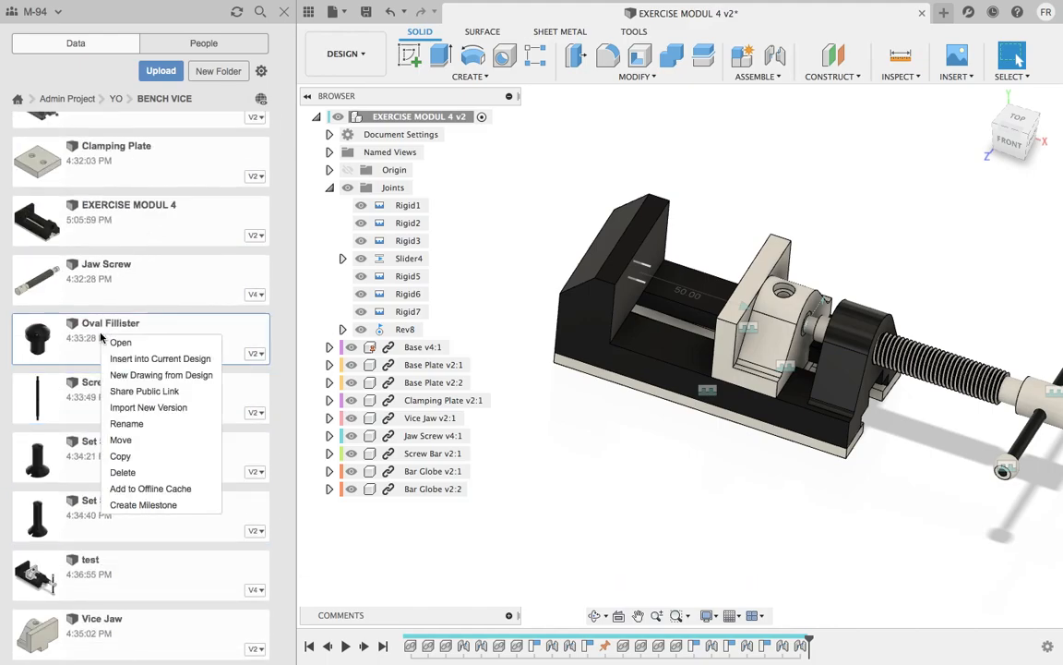
{"action": "left_click", "coordinate": [170, 360]}
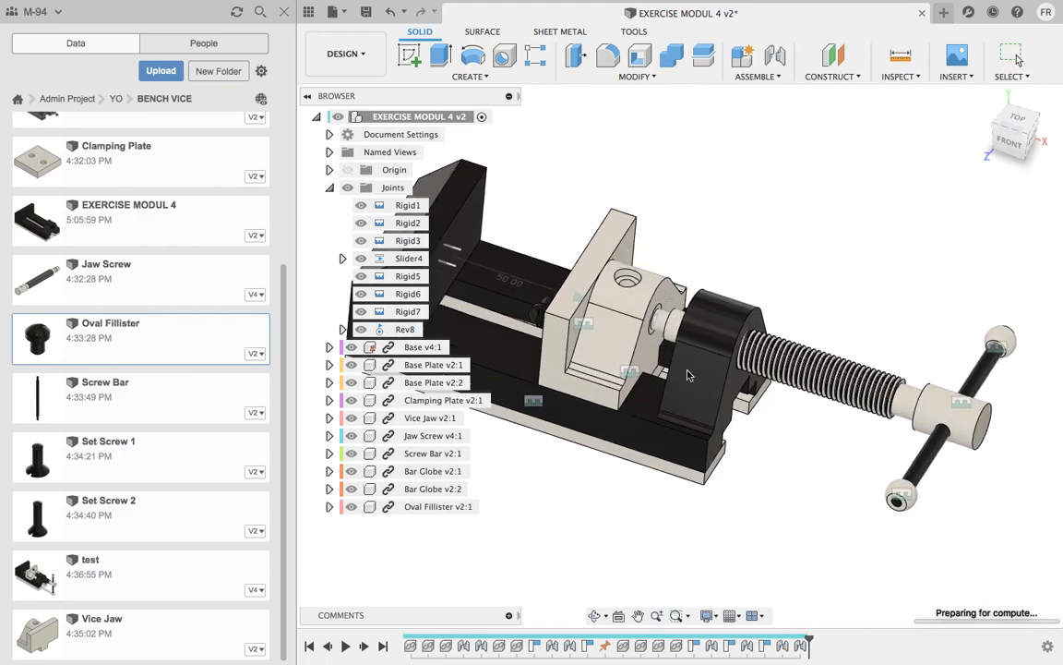
- Move the Oval Fillister 110 mm along Z, rotate it -90 degrees about X, and confirm the placement
{"action": "left_click_drag", "start_coordinate": [590, 350], "coordinate": [532, 441]}
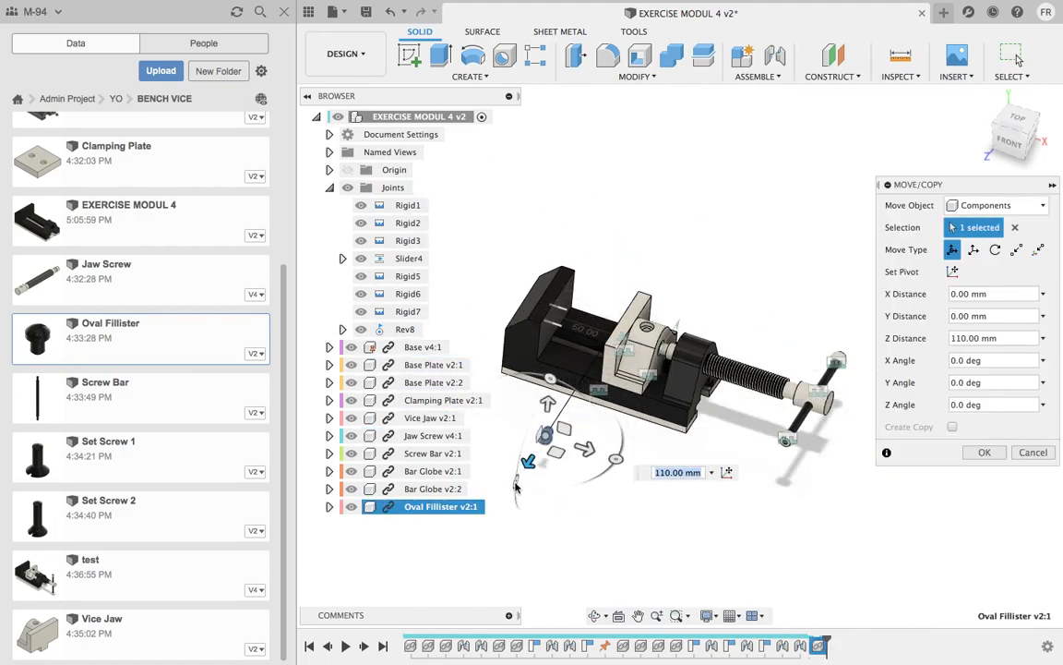
{"action": "left_click_drag", "start_coordinate": [516, 484], "coordinate": [551, 377]}
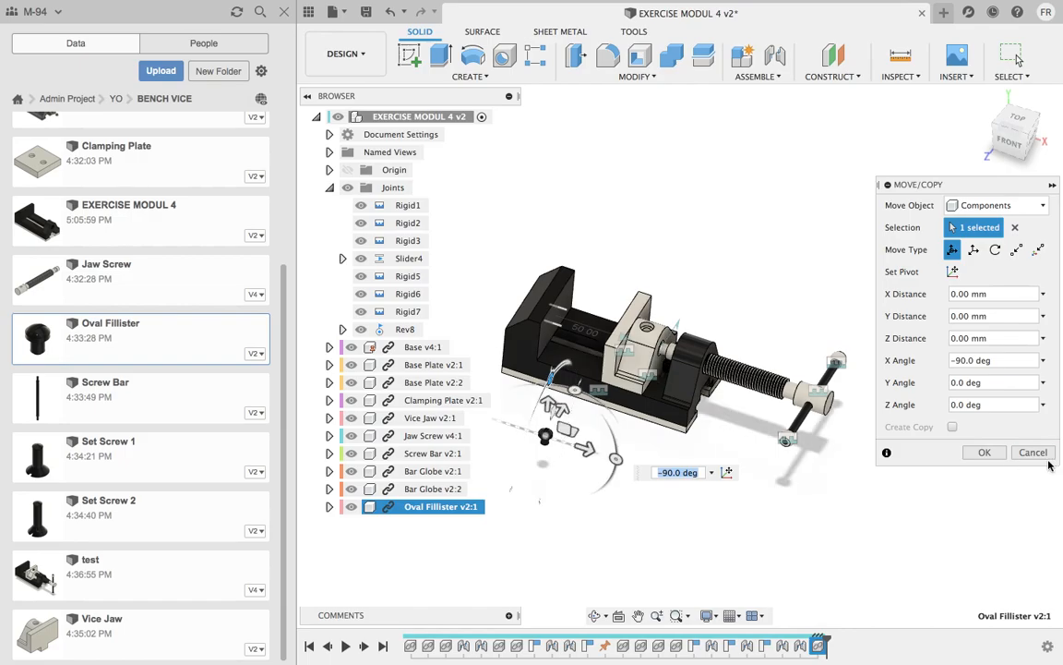
{"action": "left_click", "coordinate": [985, 453]}
- Start a joint snapping the Oval Fillister's shank end to the round hole in the Vice Jaw's top
{"action": "scroll", "coordinate": [618, 530], "scroll_direction": "up", "scroll_amount": 3}
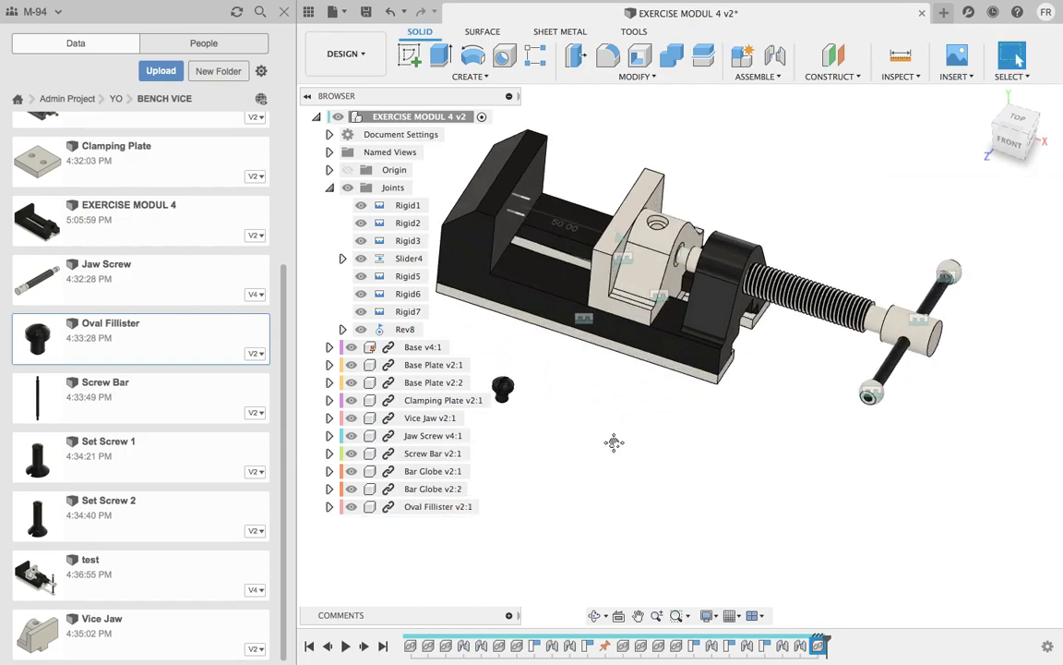
{"action": "middle_click_drag", "start_coordinate": [614, 443], "coordinate": [693, 465]}
{"action": "scroll", "coordinate": [646, 397], "scroll_direction": "up", "scroll_amount": 1}
{"action": "mouse_move", "coordinate": [641, 386]}
{"action": "middle_mouse_down", "text": "shift"}
{"action": "mouse_move", "coordinate": [641, 420]}
{"action": "mouse_move", "coordinate": [645, 397]}
{"action": "middle_mouse_up", "text": "shift"}
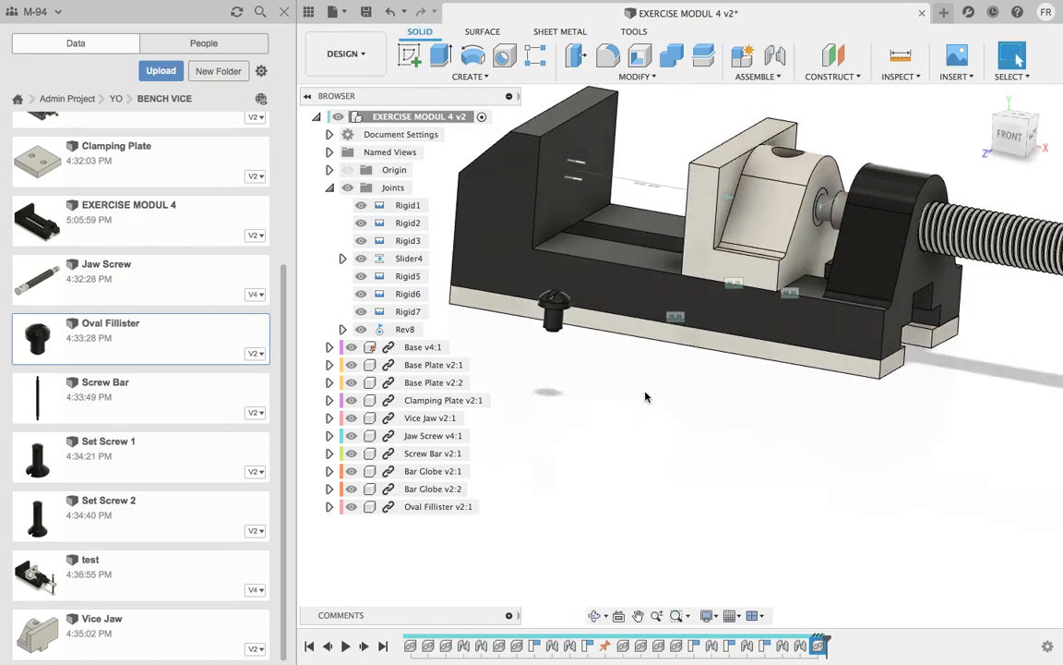
{"action": "key", "text": "j"}
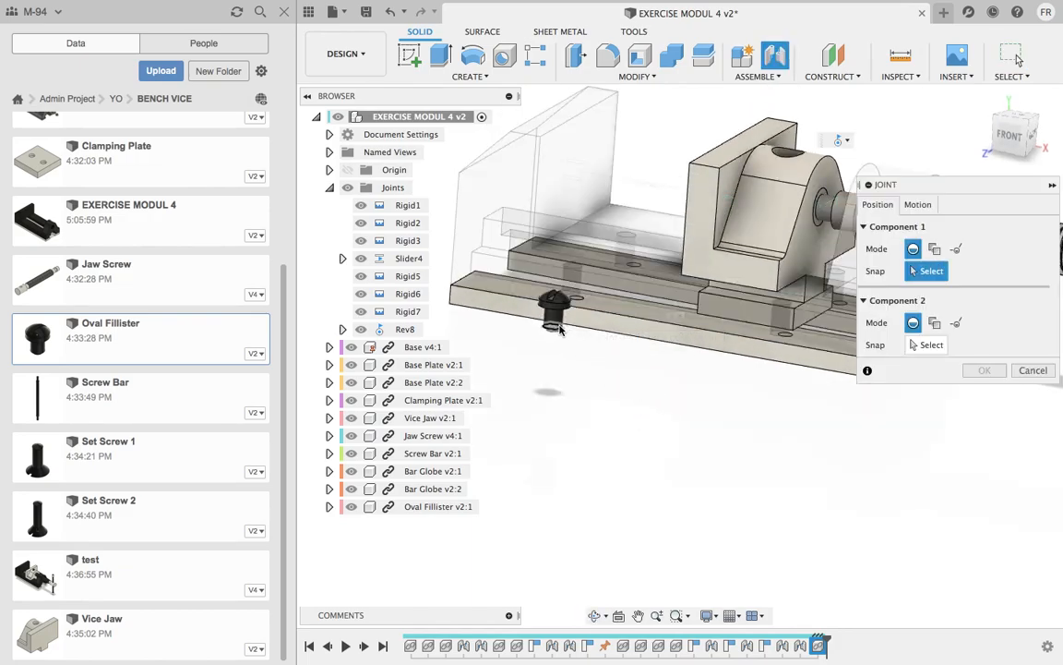
{"action": "scroll", "coordinate": [553, 337], "scroll_direction": "up", "scroll_amount": 6}
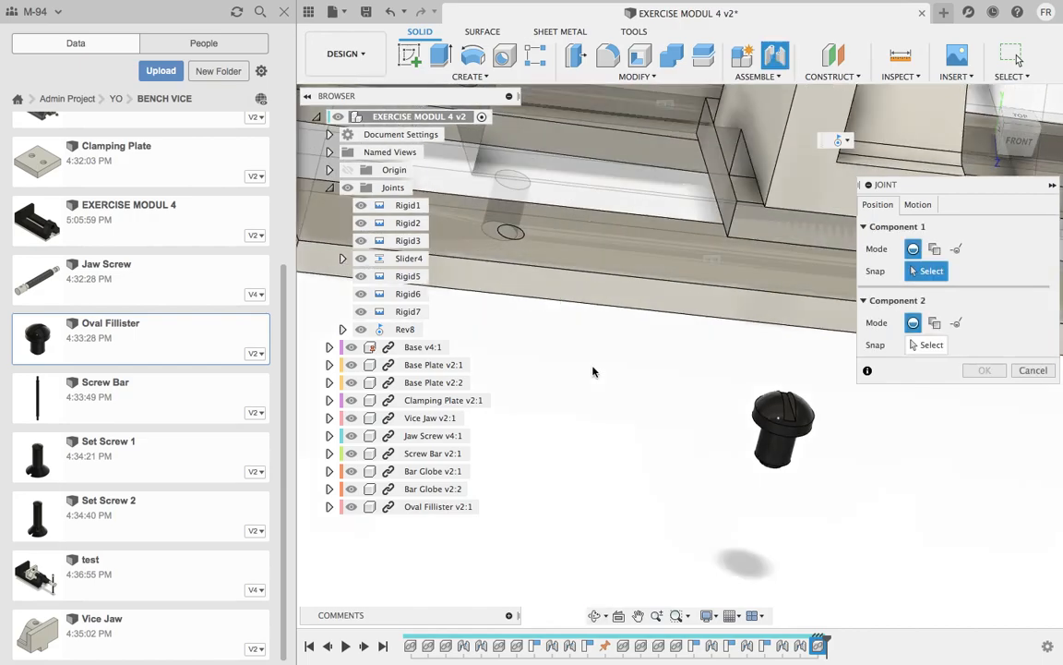
{"action": "left_click", "coordinate": [781, 457]}
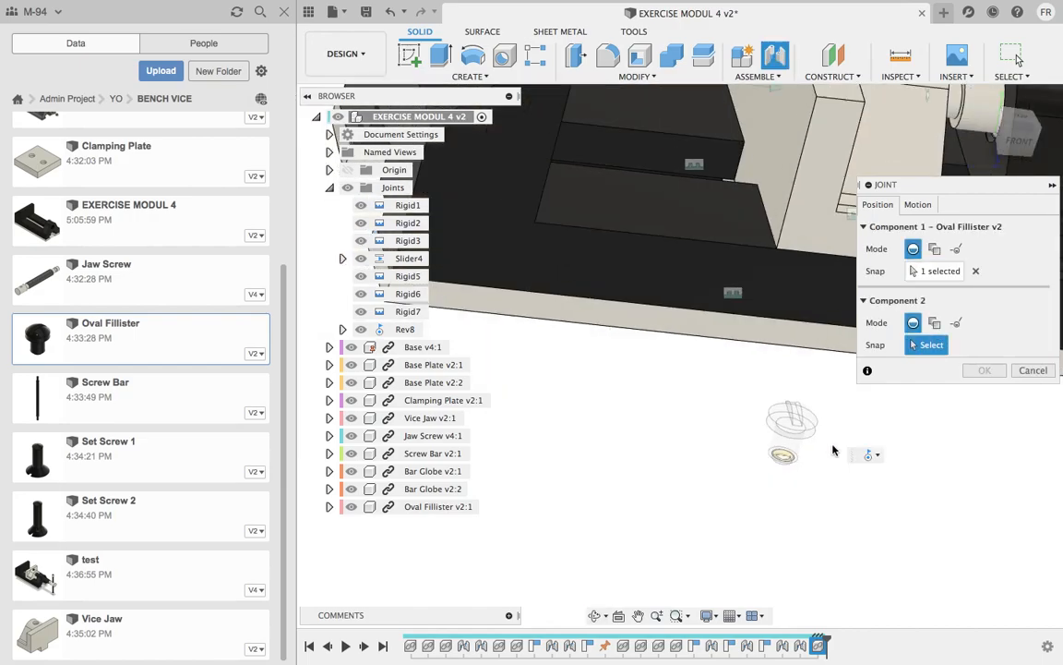
{"action": "scroll", "coordinate": [758, 312], "scroll_direction": "up", "scroll_amount": 3}
{"action": "middle_click_drag", "start_coordinate": [761, 303], "coordinate": [753, 355]}
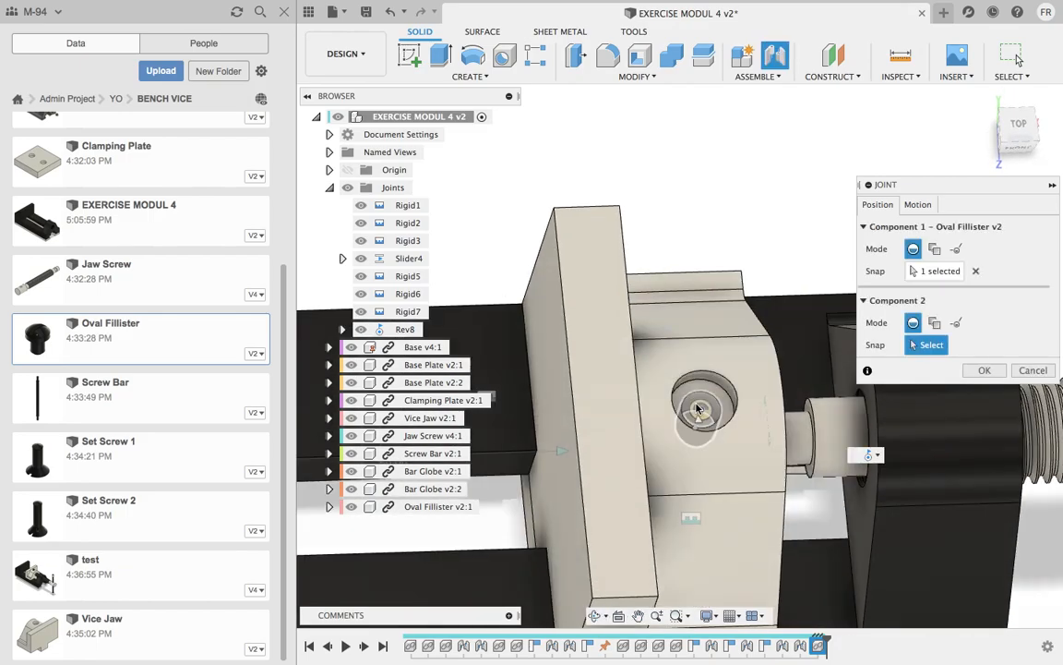
{"action": "left_click", "coordinate": [702, 411]}
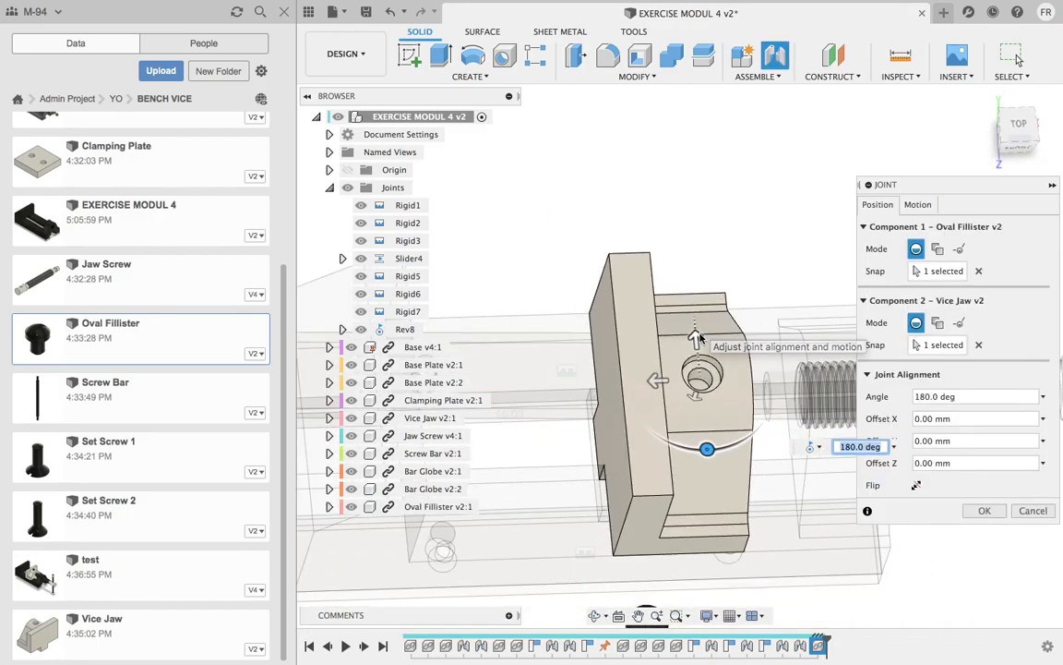
- Make the Oval Fillister's joint rigid, sink the screw into the Vice Jaw with a 6 mm Z offset, and confirm
{"action": "middle_click_drag", "start_coordinate": [711, 278], "coordinate": [695, 222], "text": "shift"}
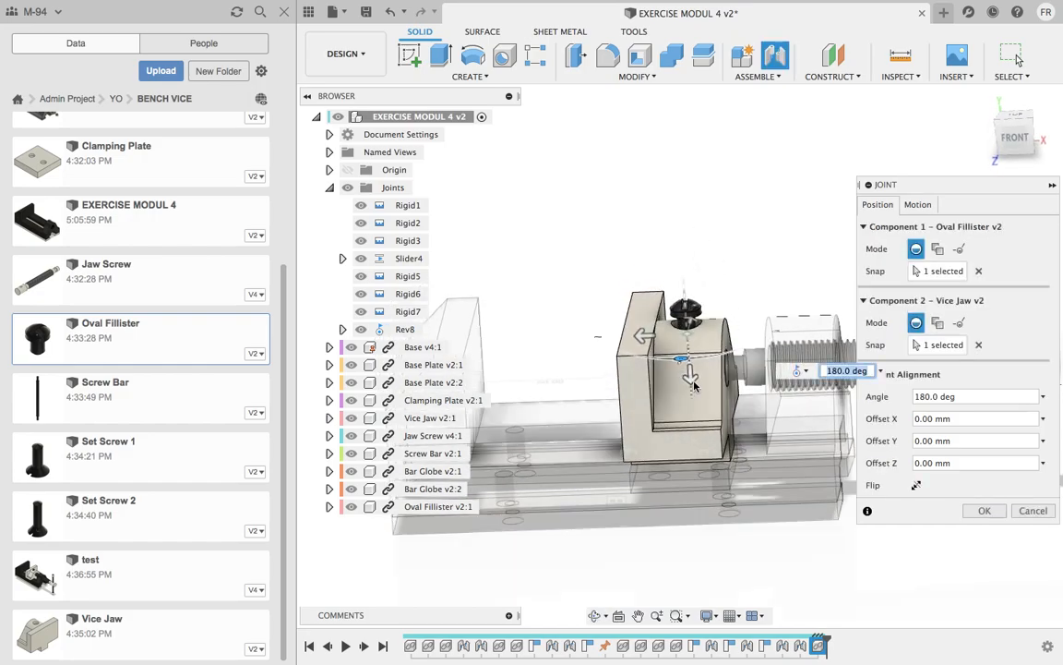
{"action": "left_click", "coordinate": [695, 386]}
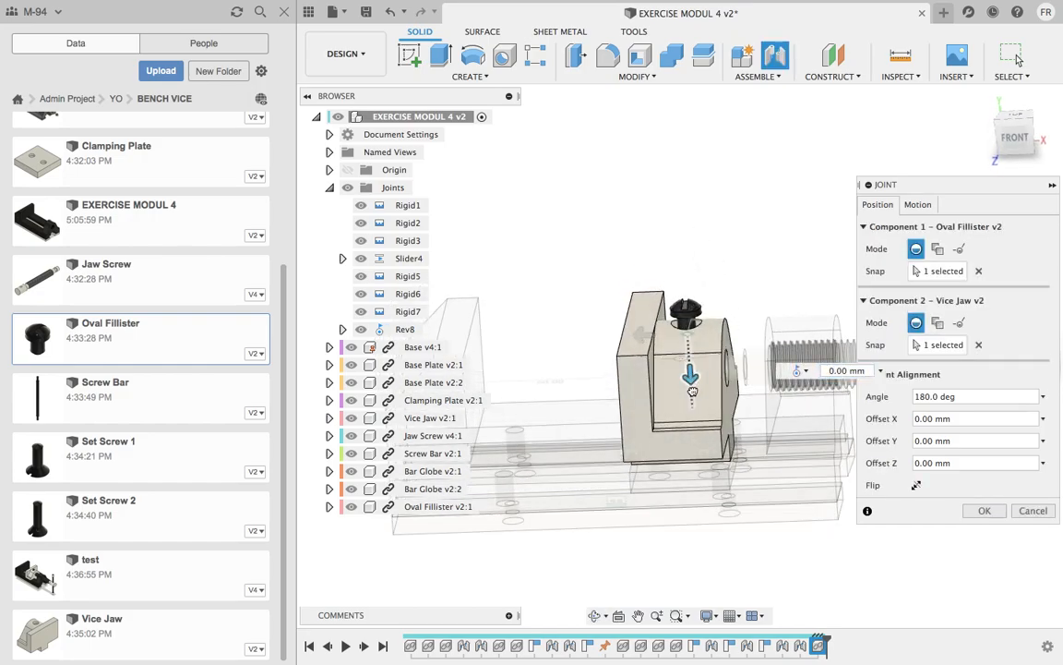
{"action": "left_click", "coordinate": [923, 208]}
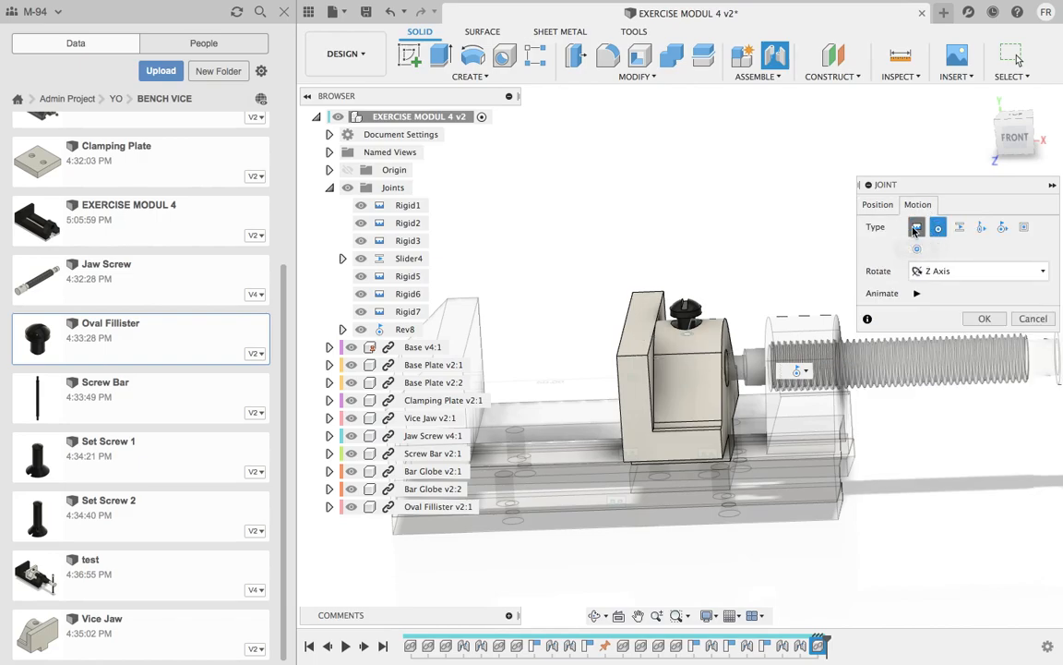
{"action": "left_click", "coordinate": [917, 226]}
{"action": "left_click", "coordinate": [878, 204]}
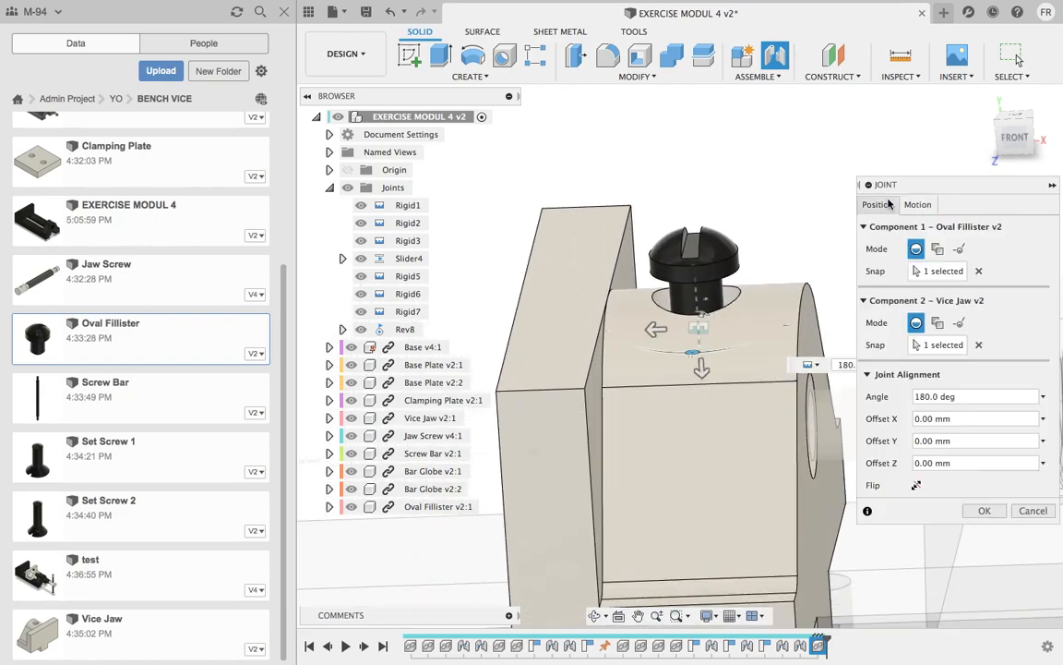
{"action": "left_click_drag", "start_coordinate": [698, 368], "coordinate": [704, 418]}
{"action": "scroll", "coordinate": [799, 251], "scroll_direction": "down", "scroll_amount": 3}
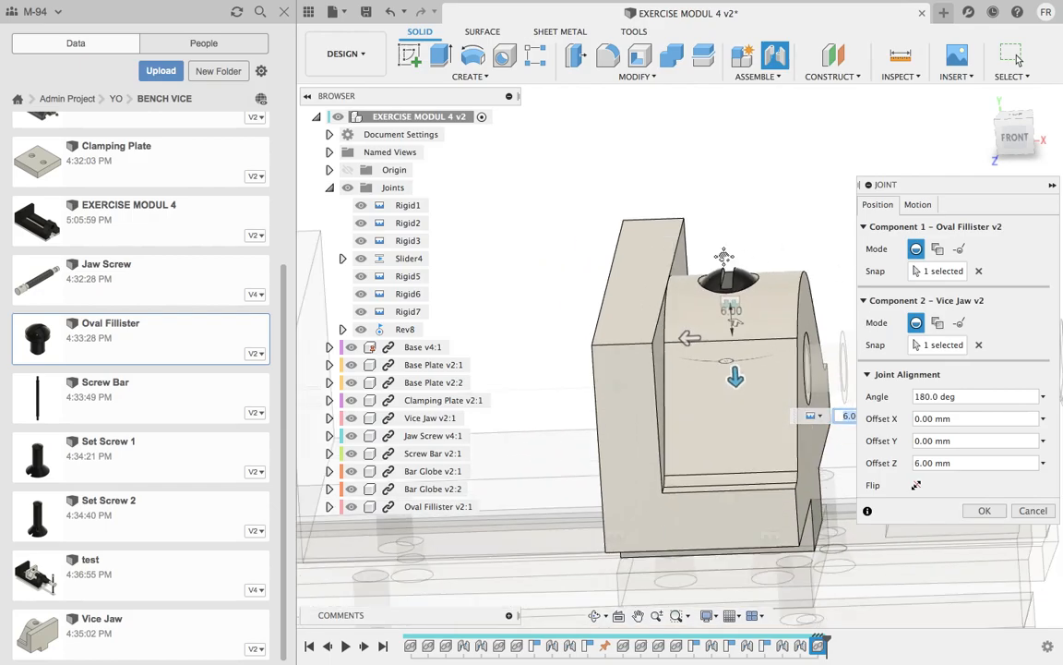
{"action": "middle_click_drag", "start_coordinate": [726, 259], "coordinate": [650, 283]}
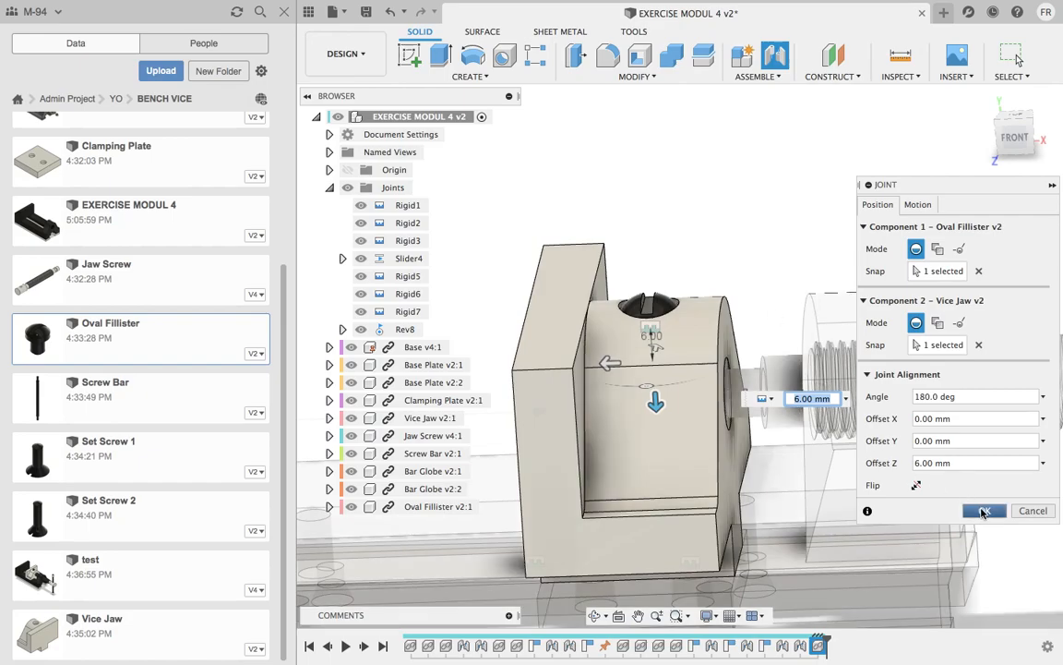
{"action": "left_click", "coordinate": [985, 511]}
- Examine the vice's underside for the alignment of the base plates and their screw holes
{"action": "scroll", "coordinate": [680, 377], "scroll_direction": "down", "scroll_amount": 8}
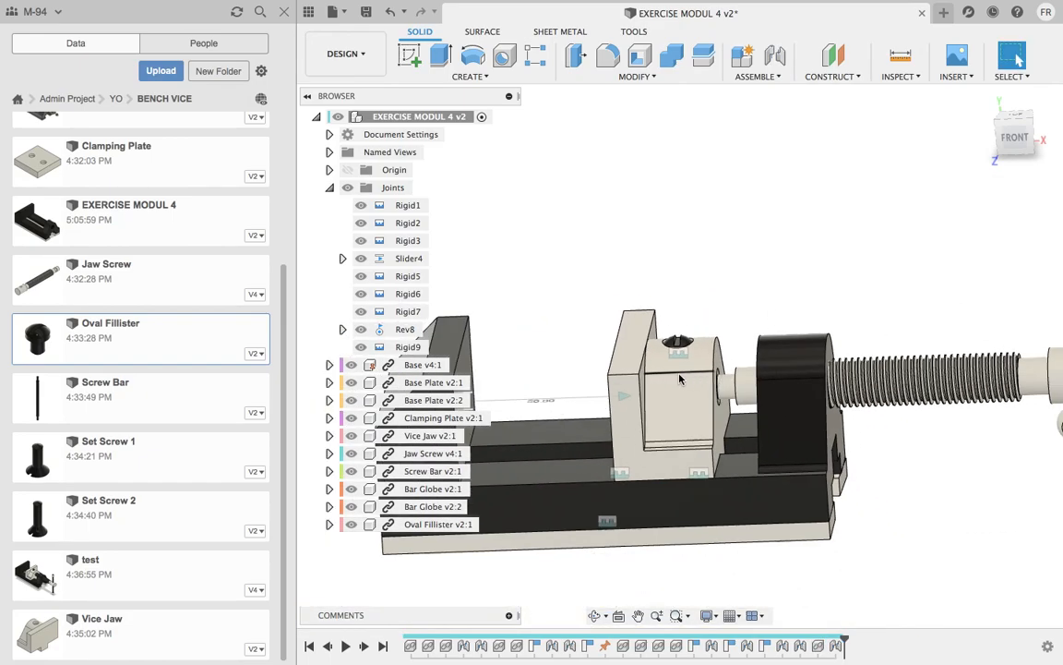
{"action": "middle_click_drag", "start_coordinate": [704, 437], "coordinate": [845, 350]}
{"action": "scroll", "coordinate": [921, 420], "scroll_direction": "down", "scroll_amount": 4}
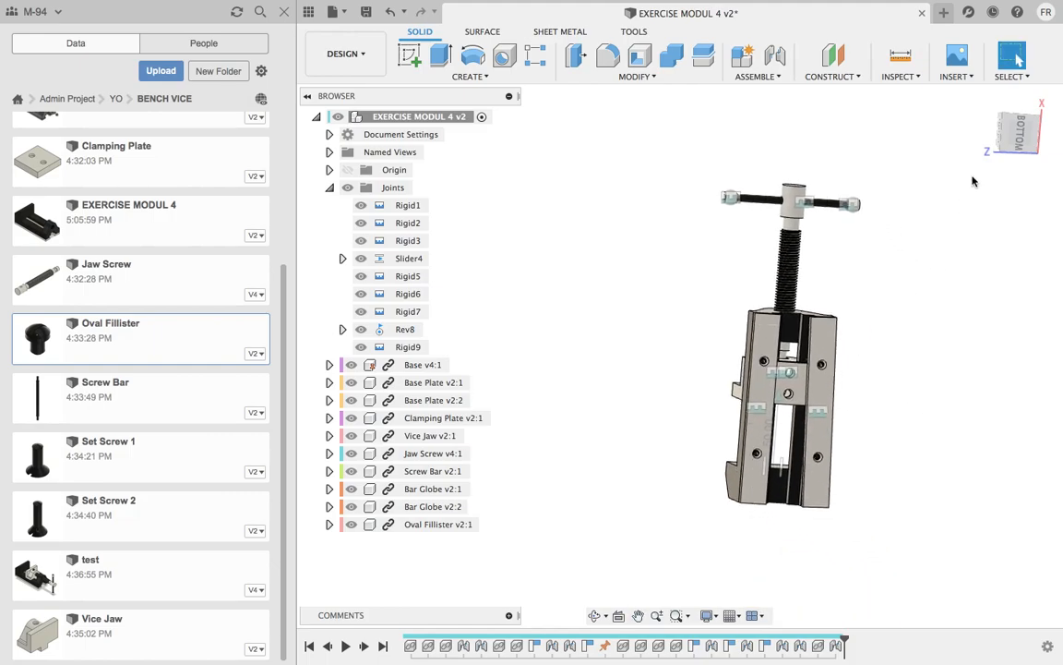
{"action": "left_click", "coordinate": [1021, 134]}
{"action": "scroll", "coordinate": [787, 406], "scroll_direction": "up", "scroll_amount": 5}
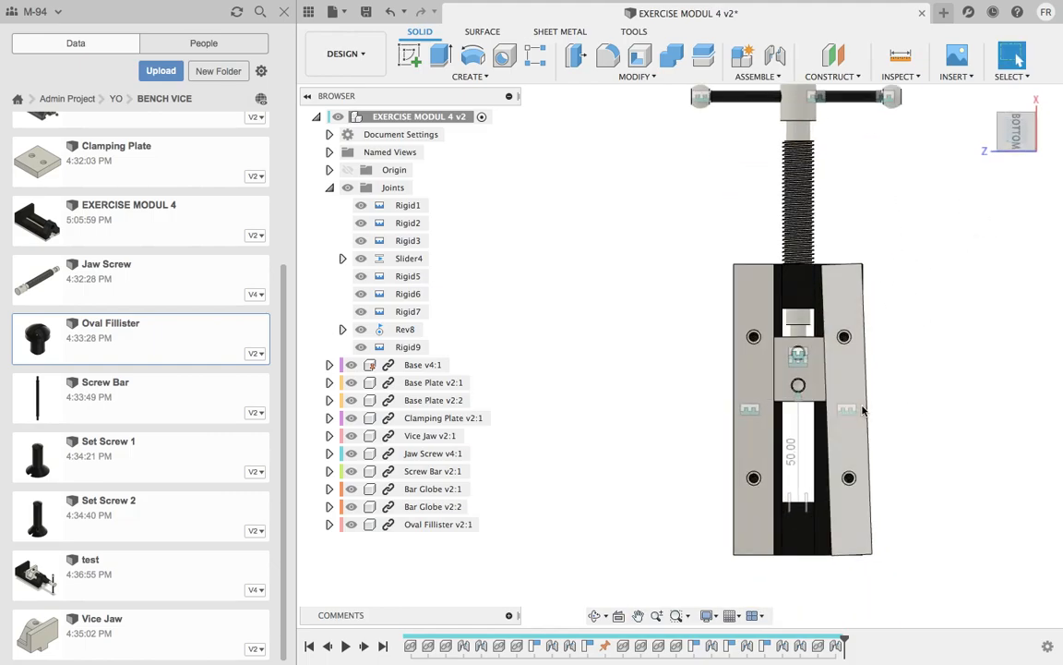
{"action": "scroll", "coordinate": [904, 568], "scroll_direction": "down", "scroll_amount": 2}
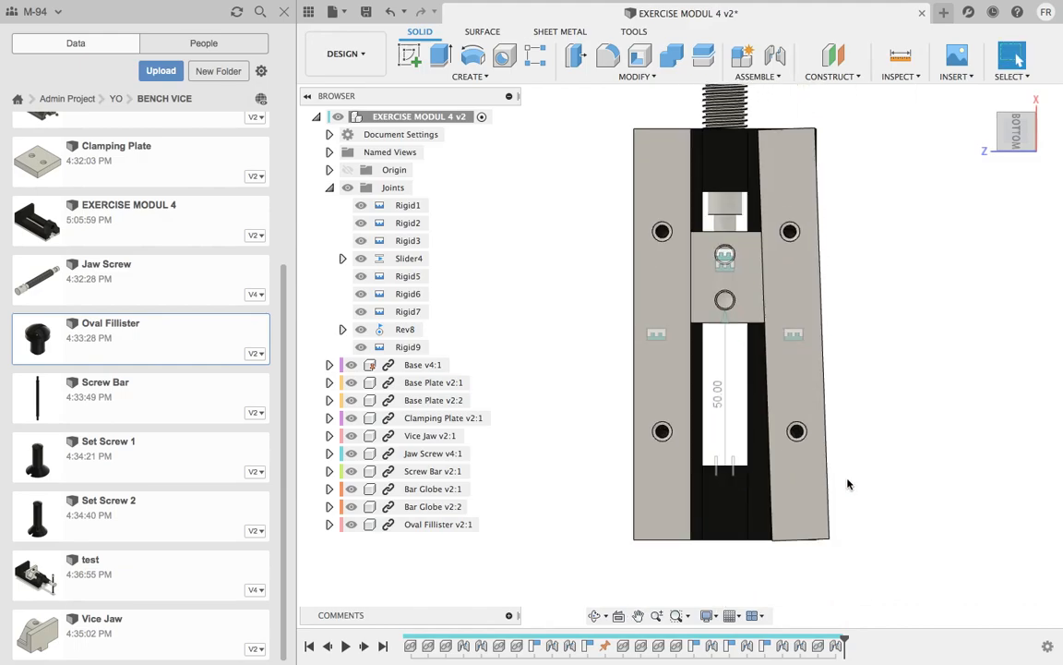
{"action": "middle_click_drag", "start_coordinate": [847, 482], "coordinate": [661, 449], "text": "shift"}
{"action": "scroll", "coordinate": [839, 520], "scroll_direction": "up", "scroll_amount": 3}
{"action": "scroll", "coordinate": [838, 521], "scroll_direction": "down", "scroll_amount": 4}
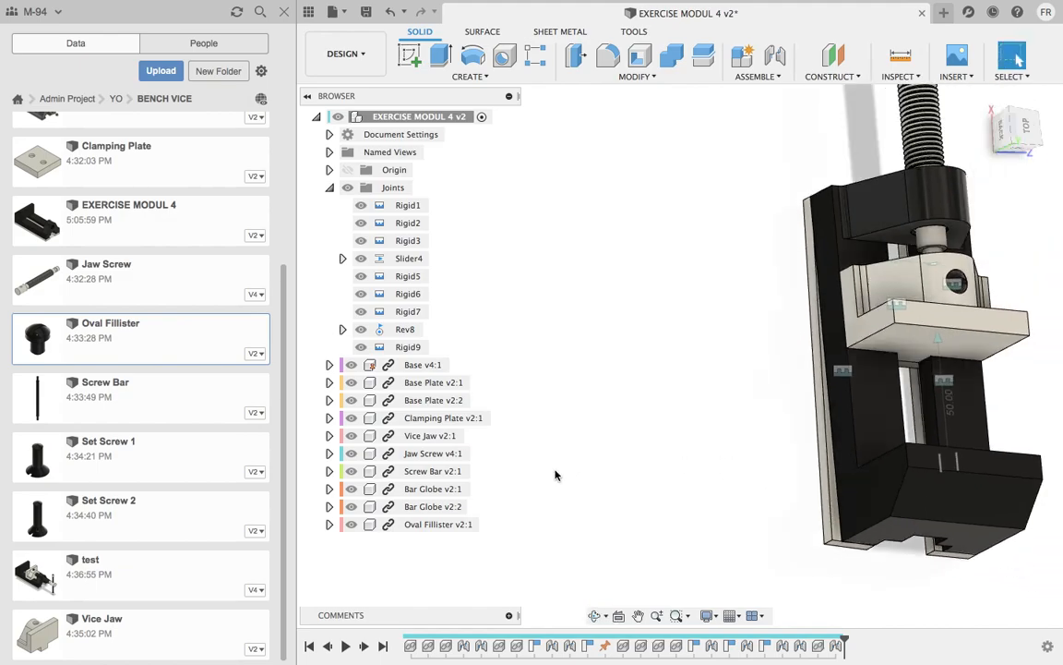
- Edit the Rigid2 joint of the skewed Base Plate, setting its angle to 0 degrees with a 2 mm offset, and confirm
{"action": "right_click", "coordinate": [843, 376]}
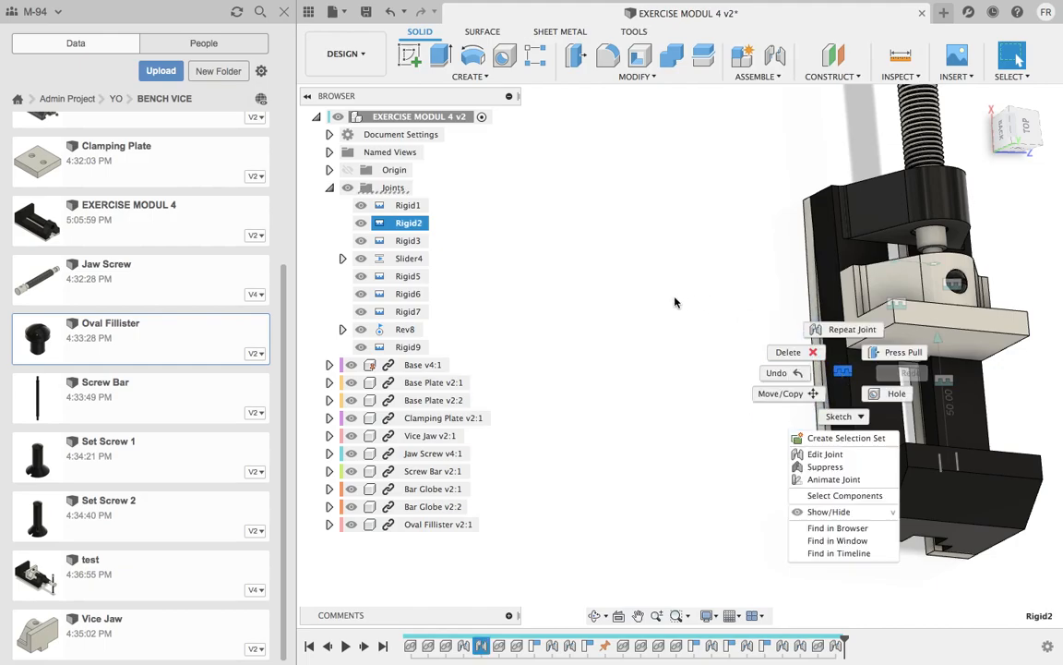
{"action": "left_click", "coordinate": [839, 455]}
{"action": "scroll", "coordinate": [689, 451], "scroll_direction": "up", "scroll_amount": 5}
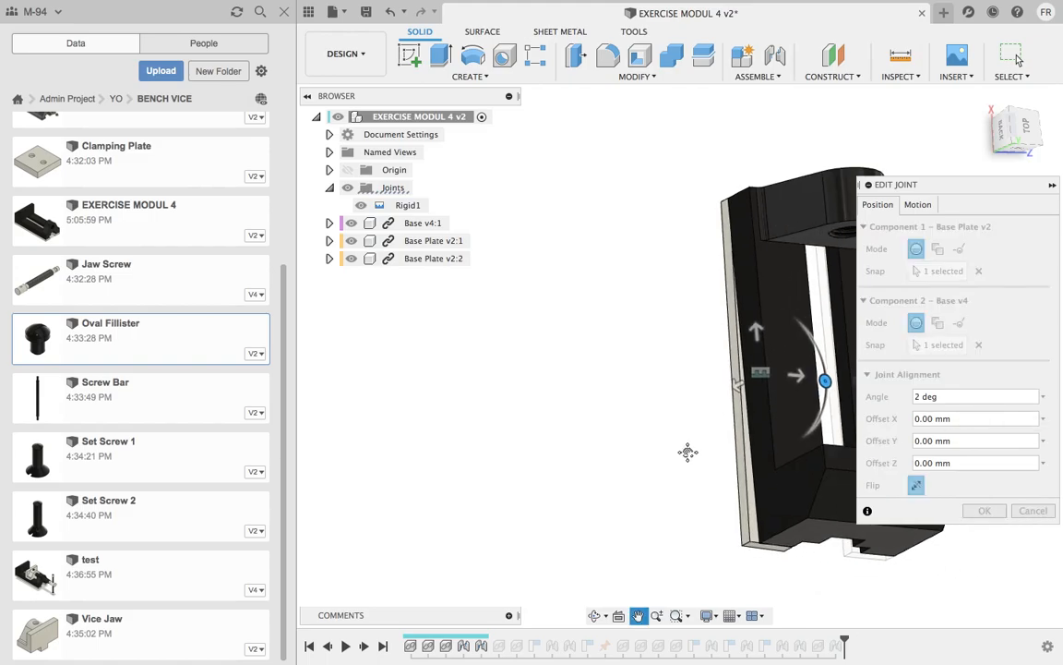
{"action": "mouse_move", "coordinate": [739, 352]}
{"action": "left_mouse_down"}
{"action": "mouse_move", "coordinate": [734, 362]}
{"action": "mouse_move", "coordinate": [734, 350]}
{"action": "mouse_move", "coordinate": [751, 350]}
{"action": "left_mouse_up"}
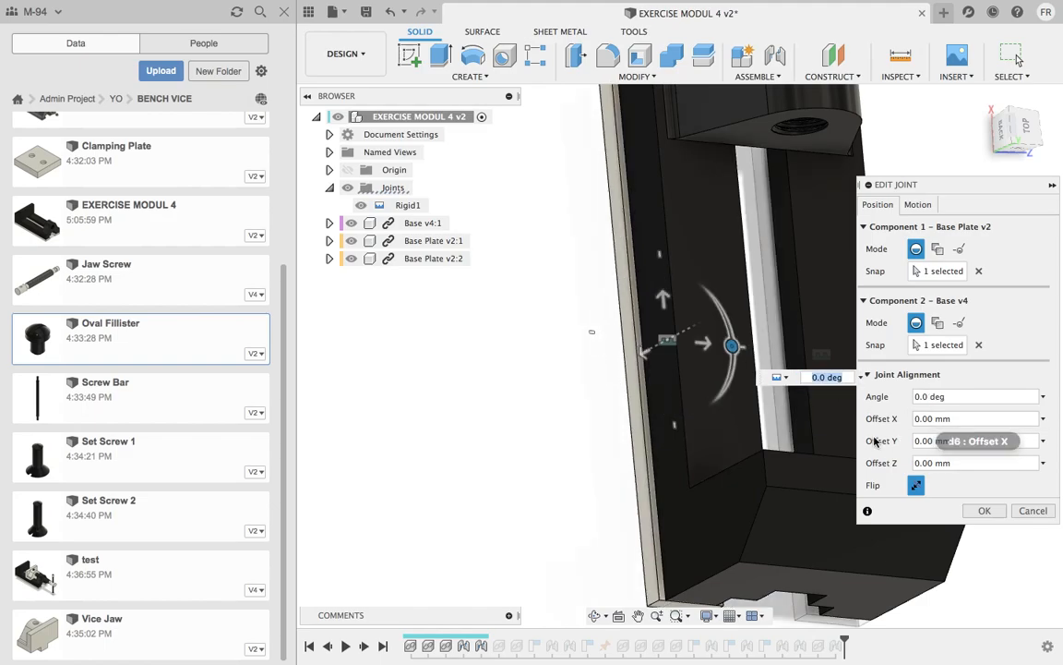
{"action": "scroll", "coordinate": [719, 342], "scroll_direction": "up", "scroll_amount": 5}
{"action": "left_click_drag", "start_coordinate": [682, 343], "coordinate": [694, 347]}
{"action": "left_click", "coordinate": [986, 511]}
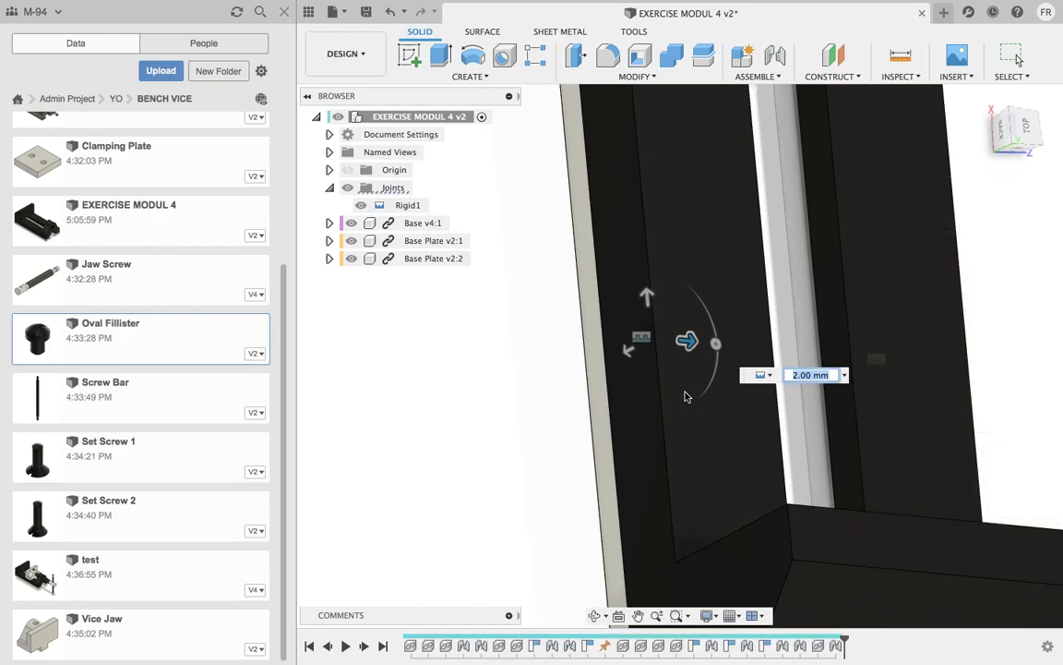
- Check both base plates from below and insert Set Screw 1 into the current design
{"action": "scroll", "coordinate": [657, 403], "scroll_direction": "down", "scroll_amount": 5}
{"action": "middle_click_drag", "start_coordinate": [656, 404], "coordinate": [729, 258], "text": "shift"}
{"action": "middle_click_drag", "start_coordinate": [1018, 59], "coordinate": [966, 202], "text": "shift"}
{"action": "left_click", "coordinate": [1012, 136]}
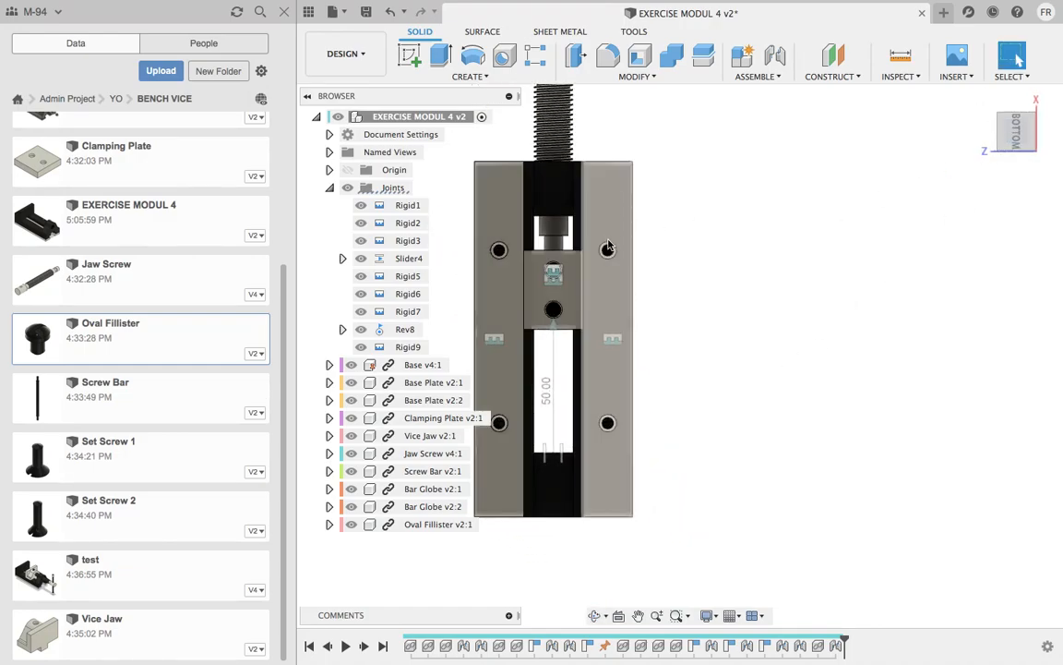
{"action": "middle_click_drag", "start_coordinate": [641, 311], "coordinate": [791, 311]}
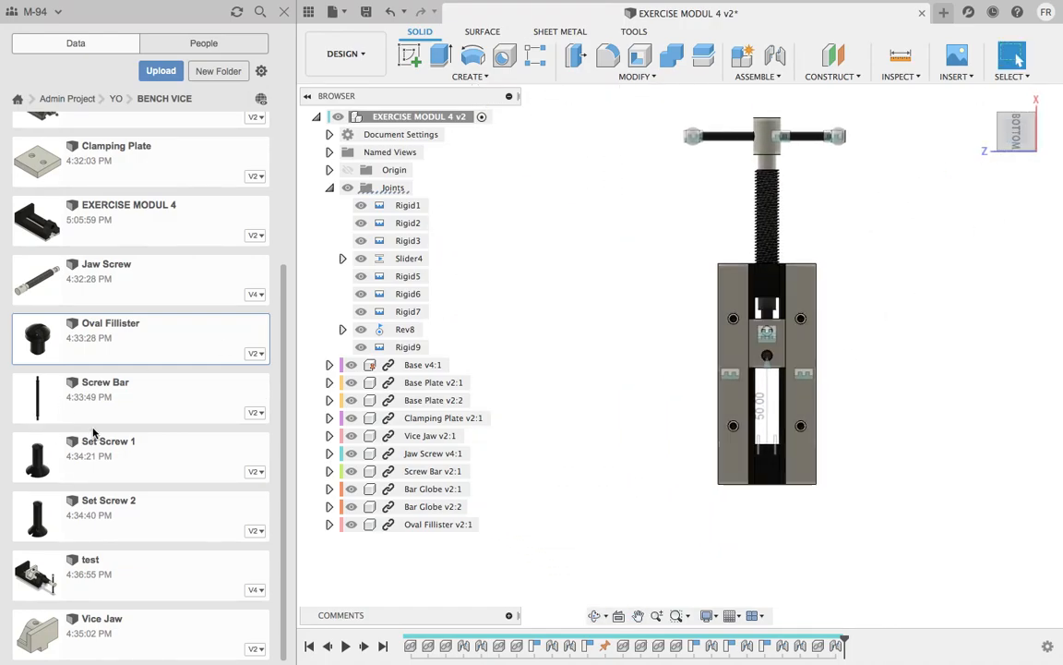
{"action": "right_click", "coordinate": [118, 472]}
{"action": "left_click", "coordinate": [149, 495]}
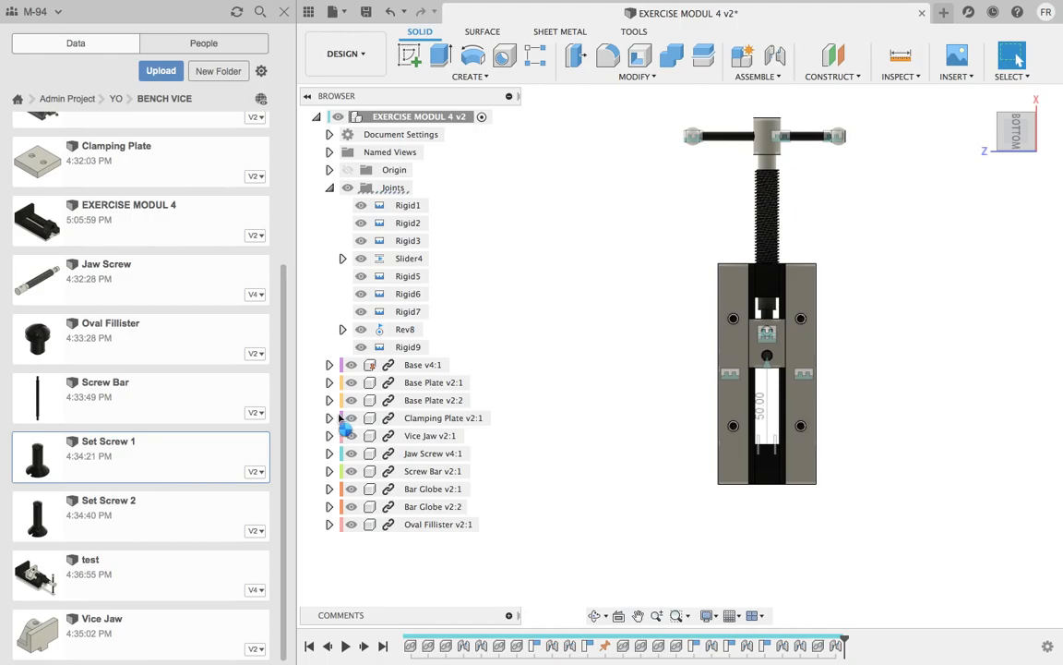
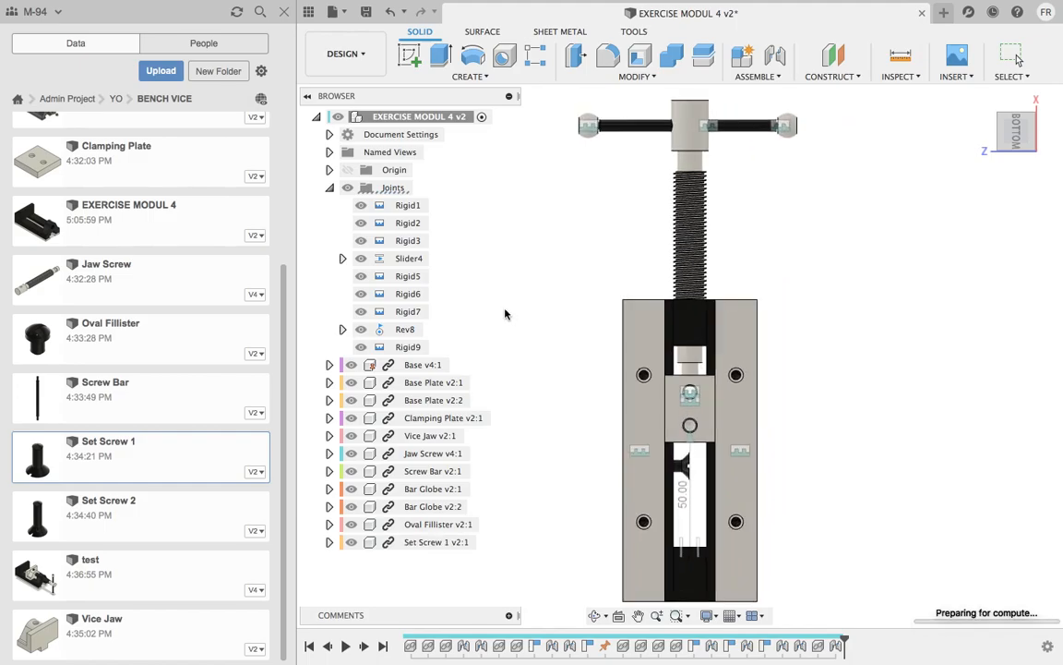
- Move Set Screw 1 -80 mm along Z, rotate it -270 degrees about X, and confirm the placement
{"action": "left_click_drag", "start_coordinate": [626, 474], "coordinate": [802, 469]}
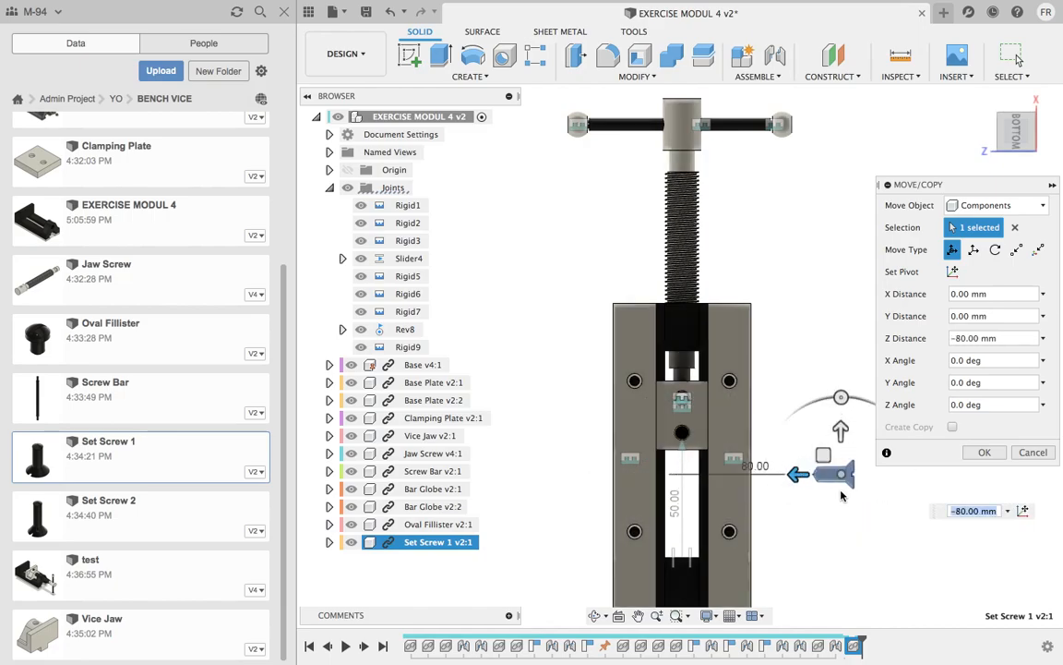
{"action": "scroll", "coordinate": [841, 496], "scroll_direction": "down", "scroll_amount": 3}
{"action": "scroll", "coordinate": [844, 537], "scroll_direction": "down", "scroll_amount": 1}
{"action": "middle_click_drag", "start_coordinate": [841, 534], "coordinate": [714, 503]}
{"action": "scroll", "coordinate": [770, 516], "scroll_direction": "down", "scroll_amount": 1}
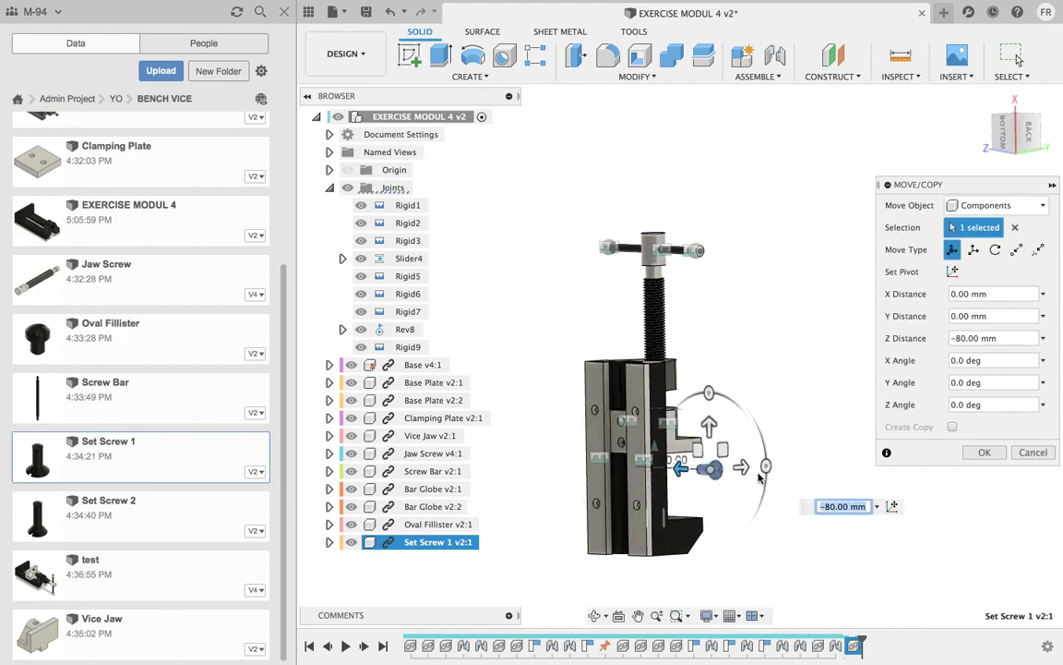
{"action": "middle_click_drag", "start_coordinate": [748, 444], "coordinate": [591, 434], "text": "shift"}
{"action": "mouse_move", "coordinate": [666, 462]}
{"action": "middle_mouse_down", "text": "shift"}
{"action": "mouse_move", "coordinate": [604, 441]}
{"action": "mouse_move", "coordinate": [693, 462]}
{"action": "mouse_move", "coordinate": [673, 459]}
{"action": "middle_mouse_up", "text": "shift"}
{"action": "left_click_drag", "start_coordinate": [673, 459], "coordinate": [570, 524]}
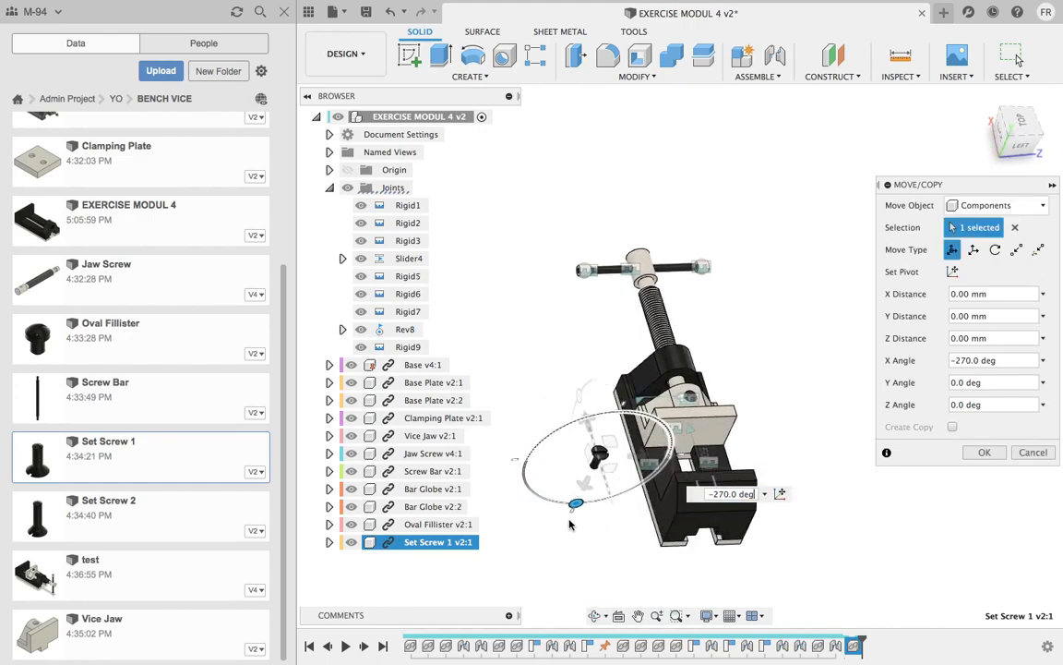
{"action": "left_click", "coordinate": [983, 452]}
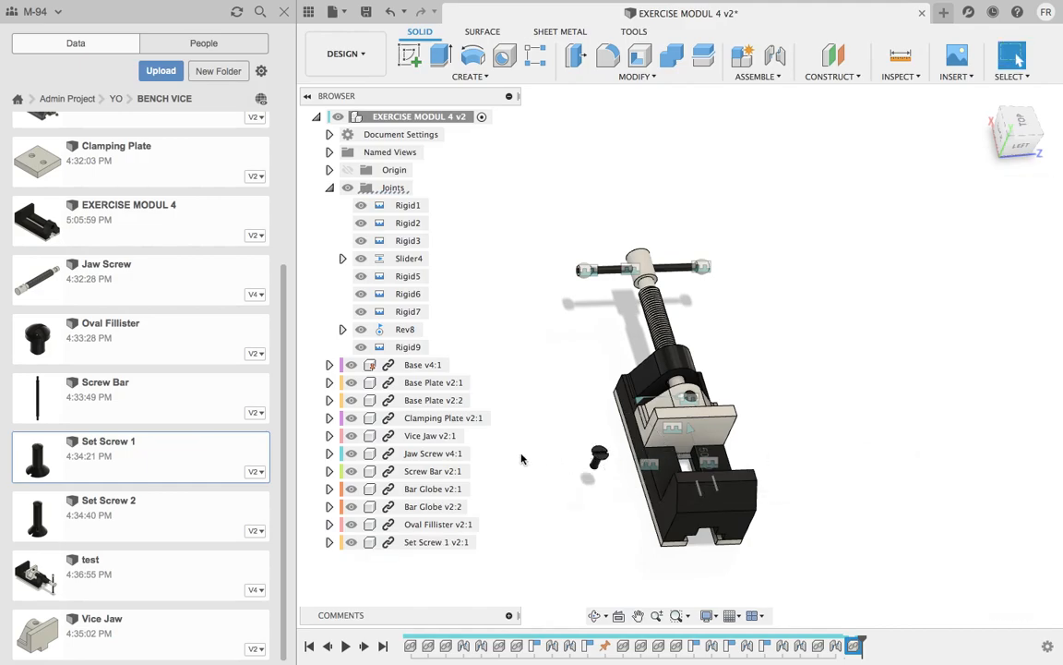
- Insert Set Screw 2 from the BENCH VICE folder into the current design
{"action": "right_click", "coordinate": [207, 516]}
{"action": "left_click", "coordinate": [226, 511]}
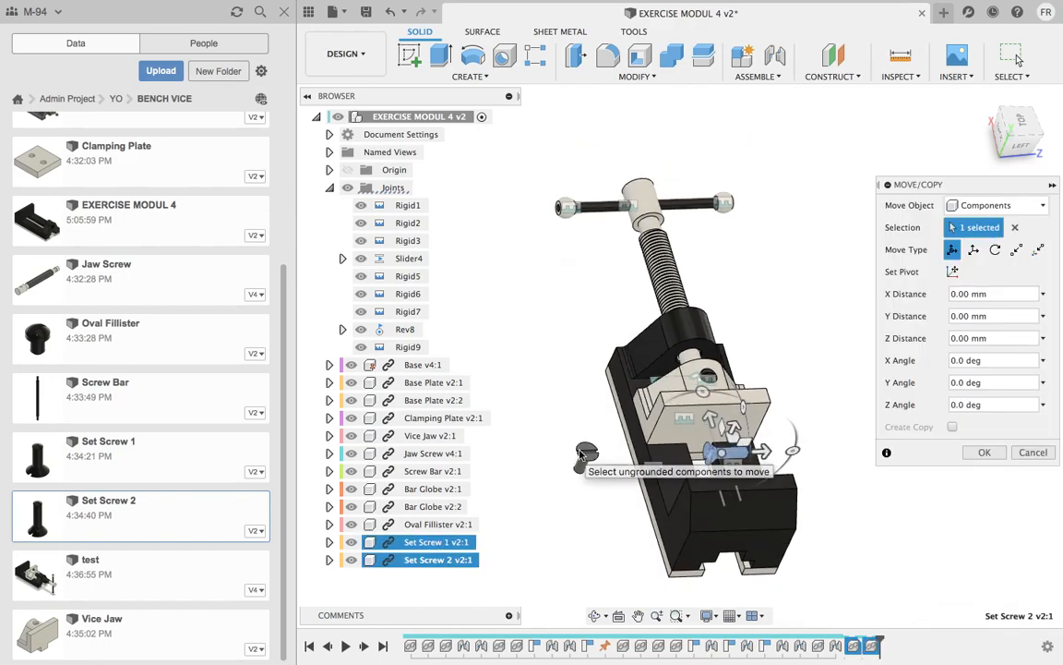
- Move the Set Screw 2 component 60 mm along Z, clear of the vice, and rotate it -270 degrees about X
{"action": "left_click_drag", "start_coordinate": [736, 453], "coordinate": [834, 452]}
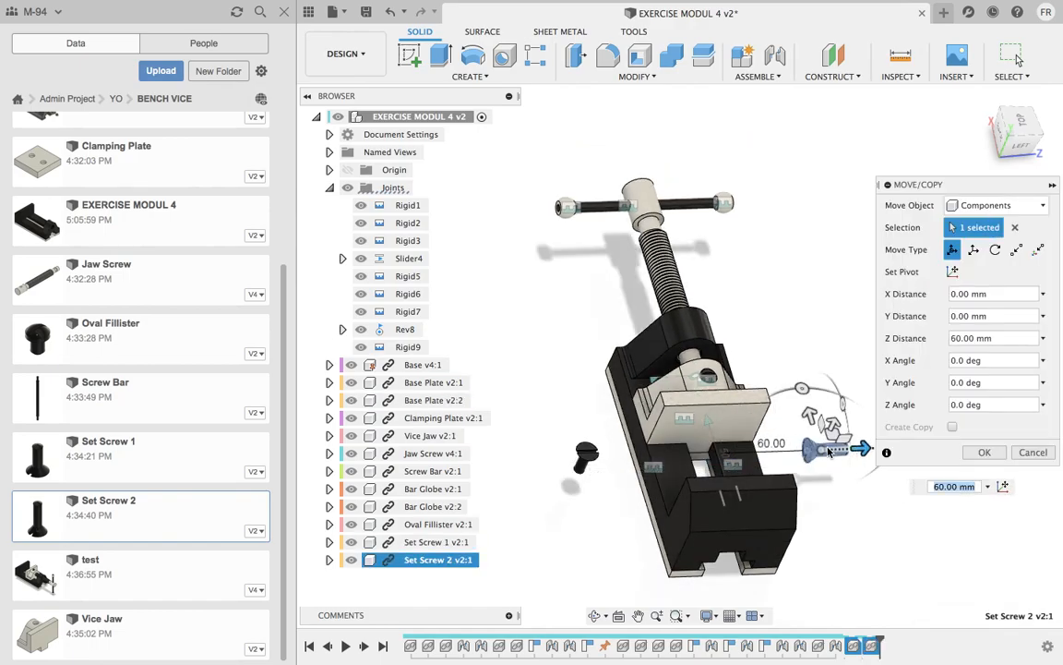
{"action": "scroll", "coordinate": [864, 503], "scroll_direction": "down", "scroll_amount": 1}
{"action": "middle_click_drag", "start_coordinate": [864, 503], "coordinate": [773, 506]}
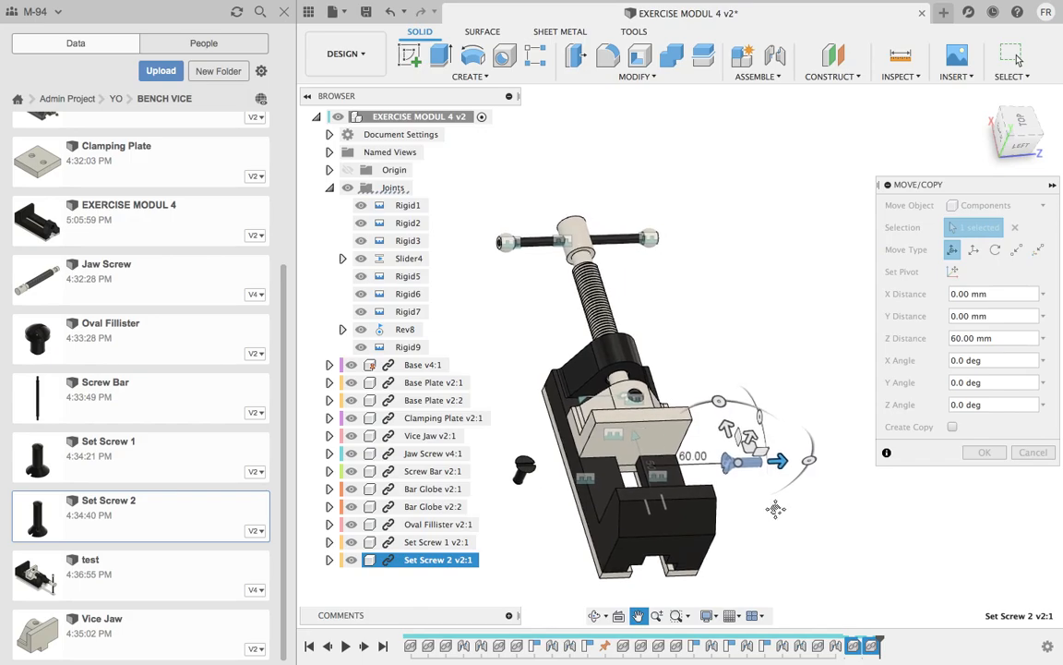
{"action": "scroll", "coordinate": [774, 506], "scroll_direction": "down", "scroll_amount": 1}
{"action": "left_click_drag", "start_coordinate": [812, 465], "coordinate": [722, 517]}
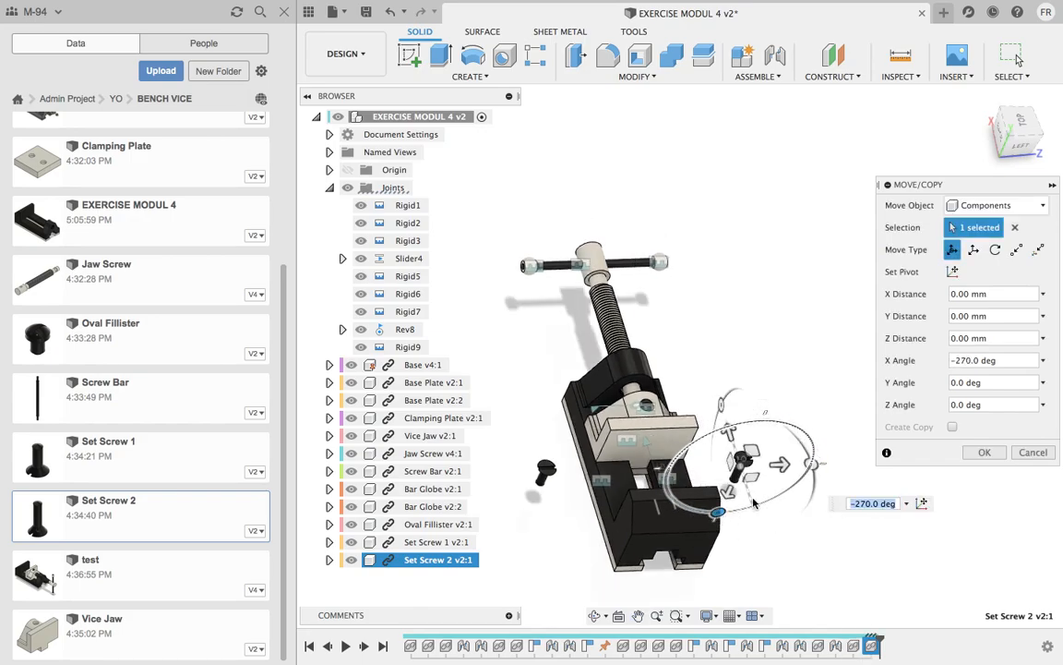
{"action": "left_click", "coordinate": [975, 456]}
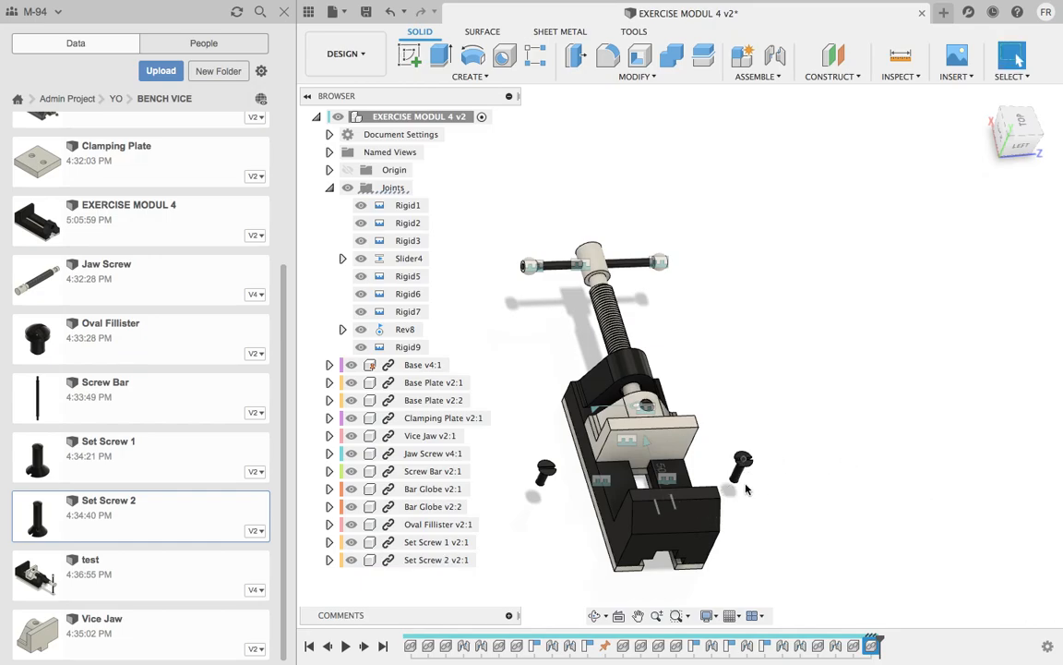
- Inspect the vice's underside and compare the orientation of both set screws with the holes they go into
{"action": "scroll", "coordinate": [746, 487], "scroll_direction": "up", "scroll_amount": 4}
{"action": "scroll", "coordinate": [746, 487], "scroll_direction": "down", "scroll_amount": 1}
{"action": "middle_click_drag", "start_coordinate": [836, 470], "coordinate": [957, 459]}
{"action": "scroll", "coordinate": [853, 479], "scroll_direction": "up", "scroll_amount": 2}
{"action": "middle_click_drag", "start_coordinate": [853, 479], "coordinate": [968, 300]}
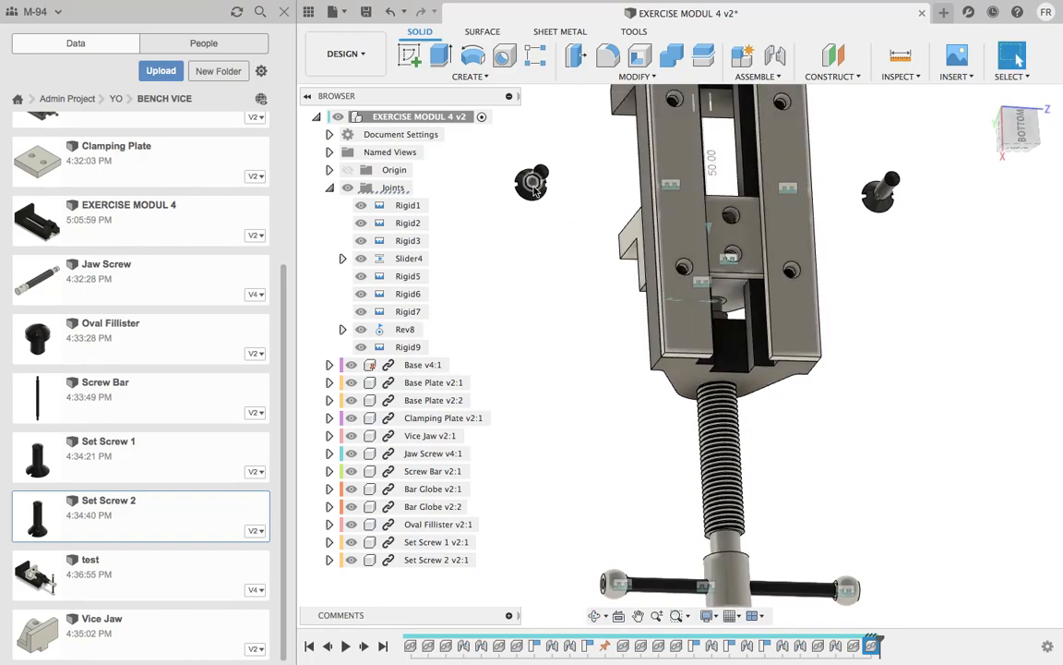
{"action": "scroll", "coordinate": [533, 185], "scroll_direction": "up", "scroll_amount": 2}
{"action": "scroll", "coordinate": [736, 284], "scroll_direction": "down", "scroll_amount": 3}
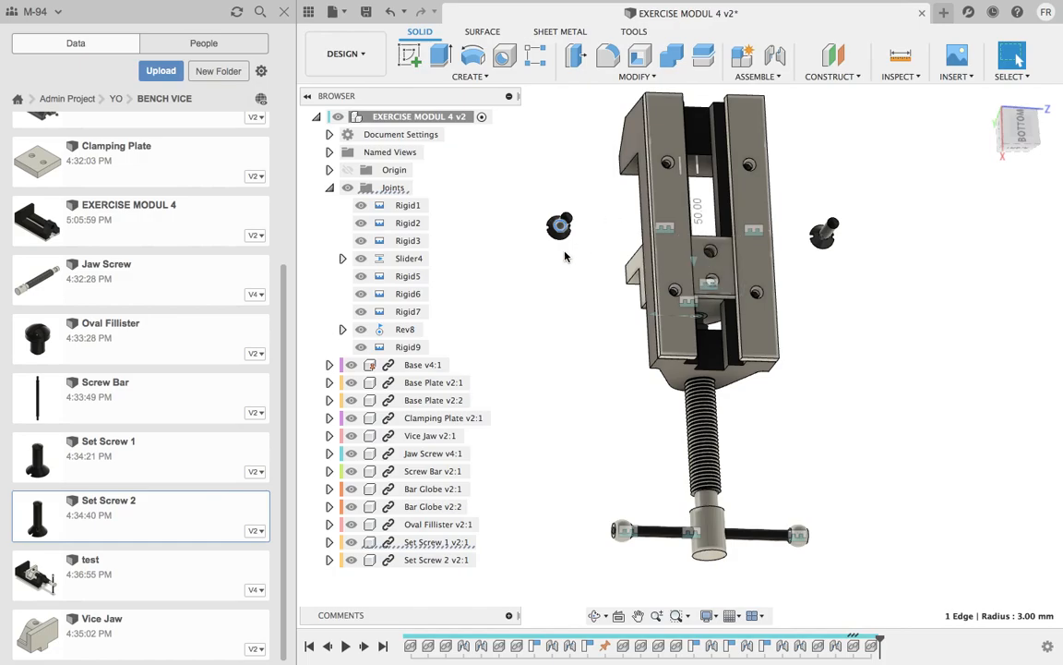
{"action": "left_click", "coordinate": [1020, 129]}
{"action": "scroll", "coordinate": [553, 228], "scroll_direction": "down", "scroll_amount": 2}
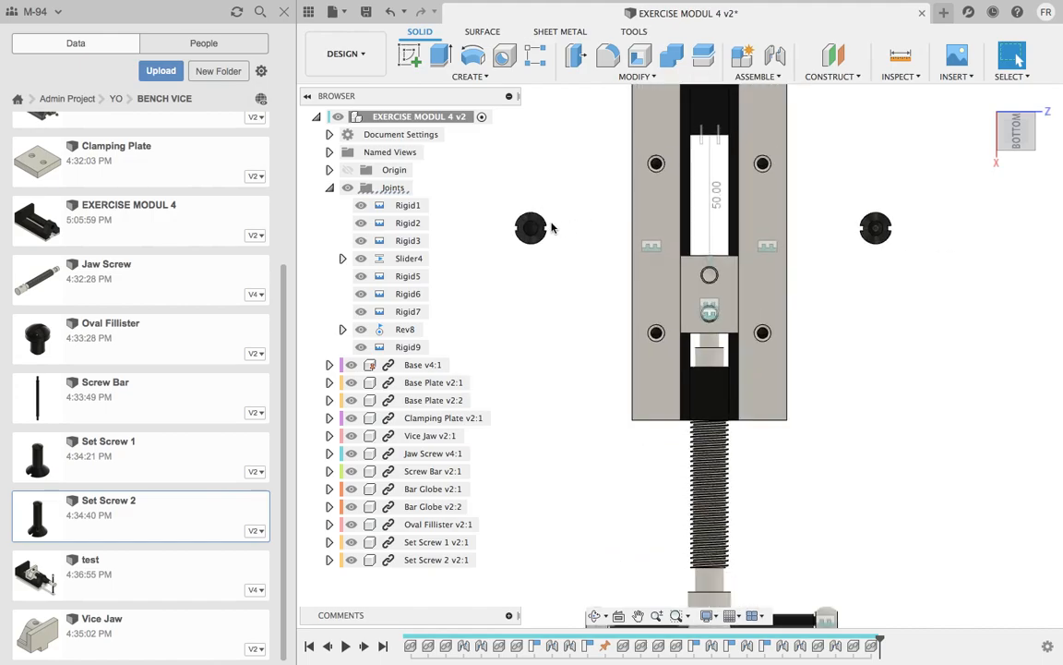
{"action": "middle_click_drag", "start_coordinate": [559, 233], "coordinate": [673, 296]}
{"action": "scroll", "coordinate": [689, 323], "scroll_direction": "up", "scroll_amount": 2}
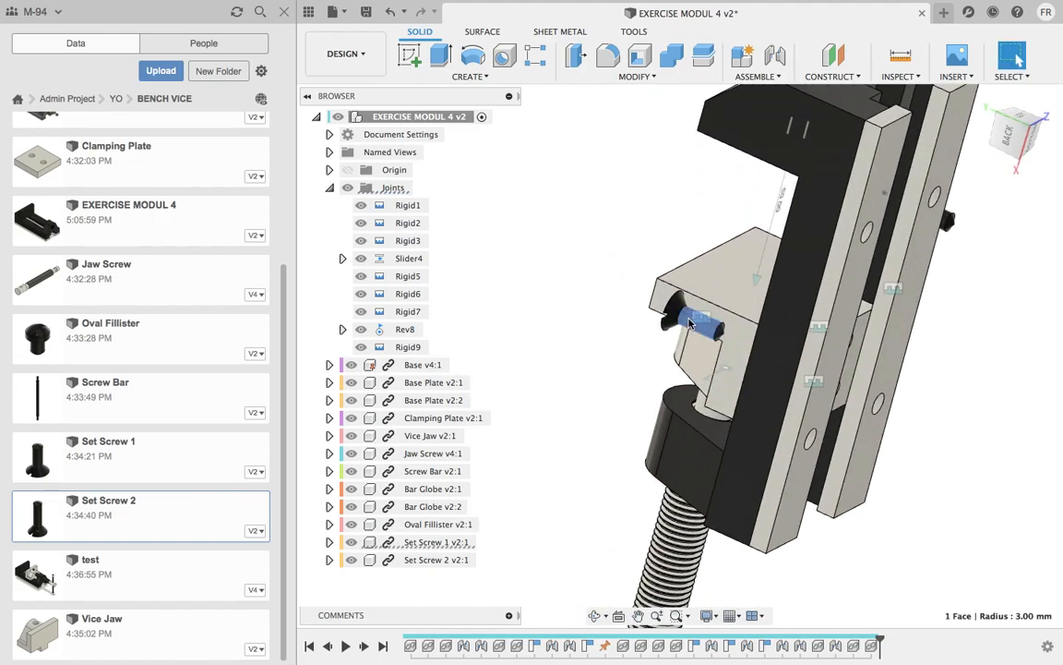
- Rotate the Set Screw 1 component -180 degrees about X
{"action": "right_click", "coordinate": [689, 325]}
{"action": "left_click", "coordinate": [637, 340]}
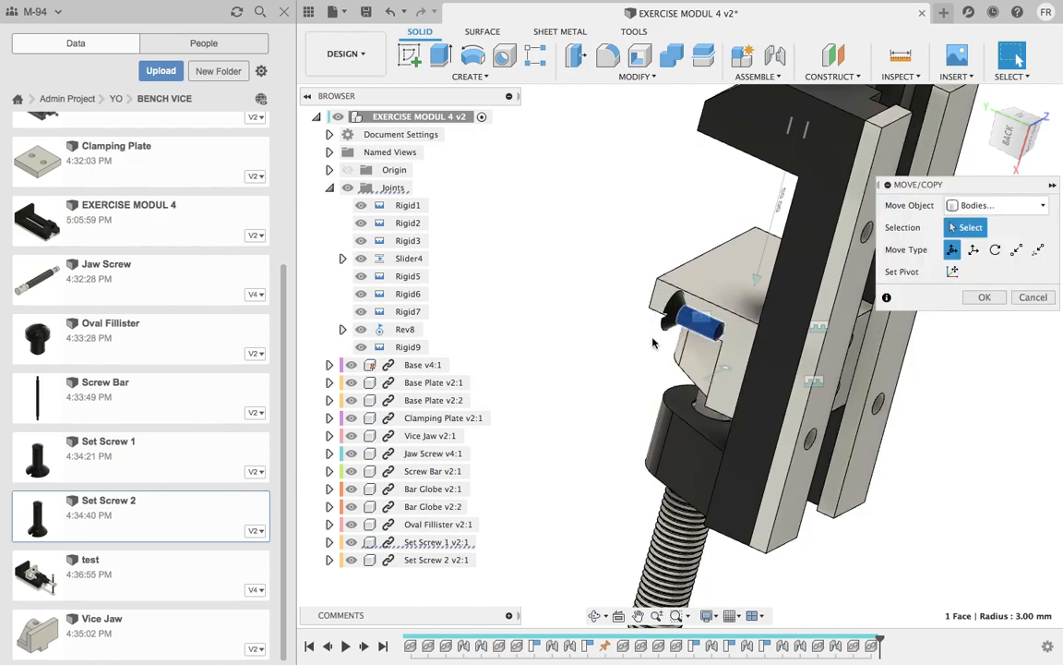
{"action": "left_click", "coordinate": [1001, 205]}
{"action": "left_click", "coordinate": [992, 216]}
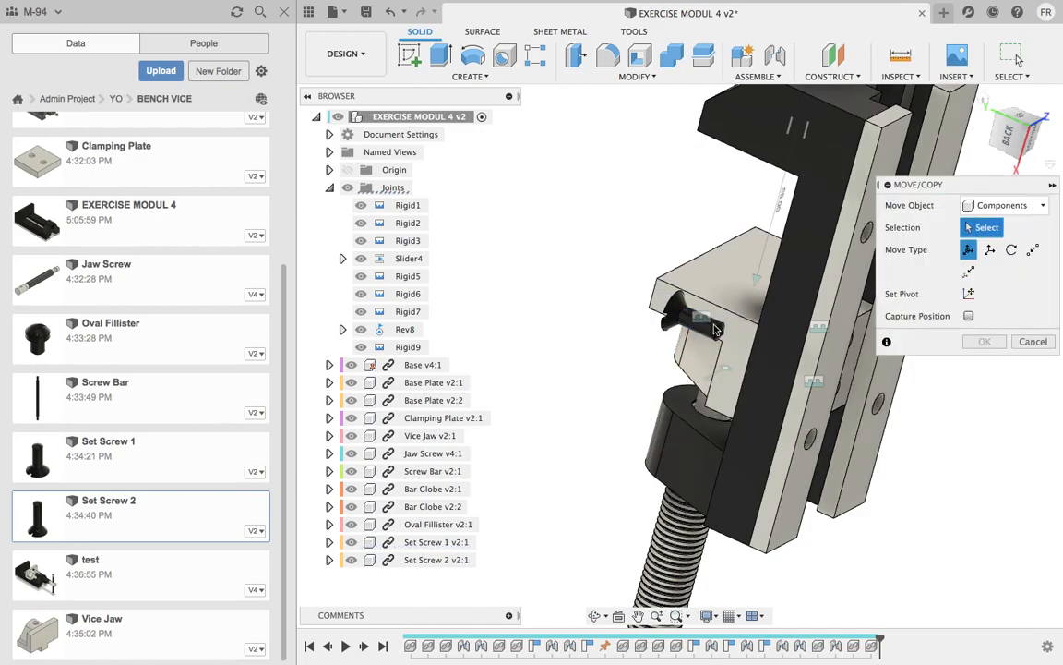
{"action": "left_click", "coordinate": [690, 331]}
{"action": "left_click", "coordinate": [679, 316]}
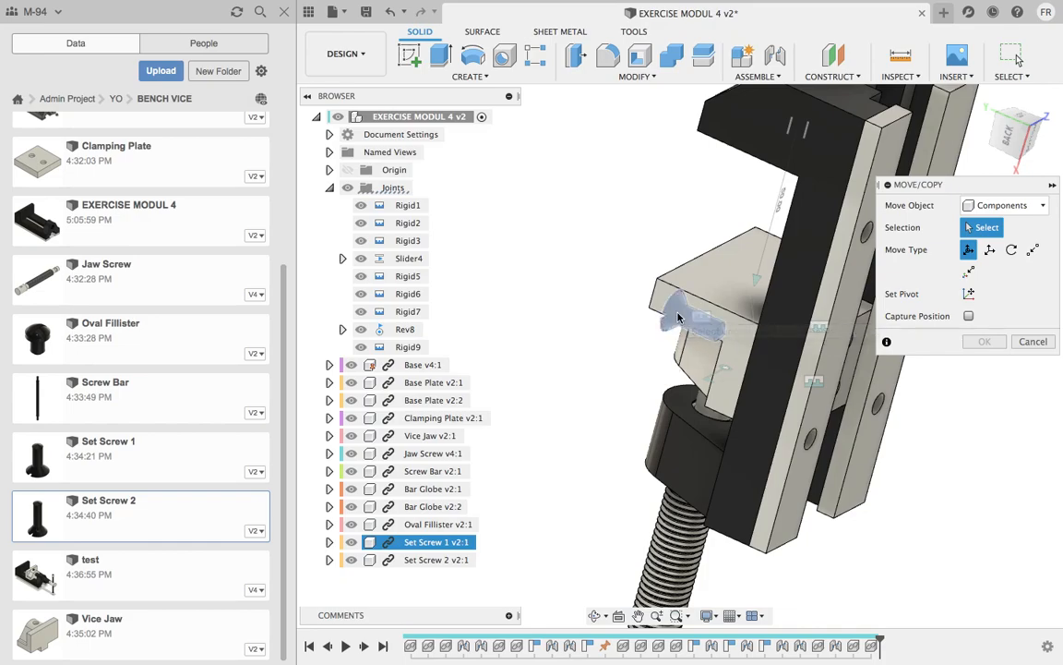
{"action": "scroll", "coordinate": [699, 365], "scroll_direction": "down", "scroll_amount": 3}
{"action": "left_click_drag", "start_coordinate": [754, 358], "coordinate": [599, 292]}
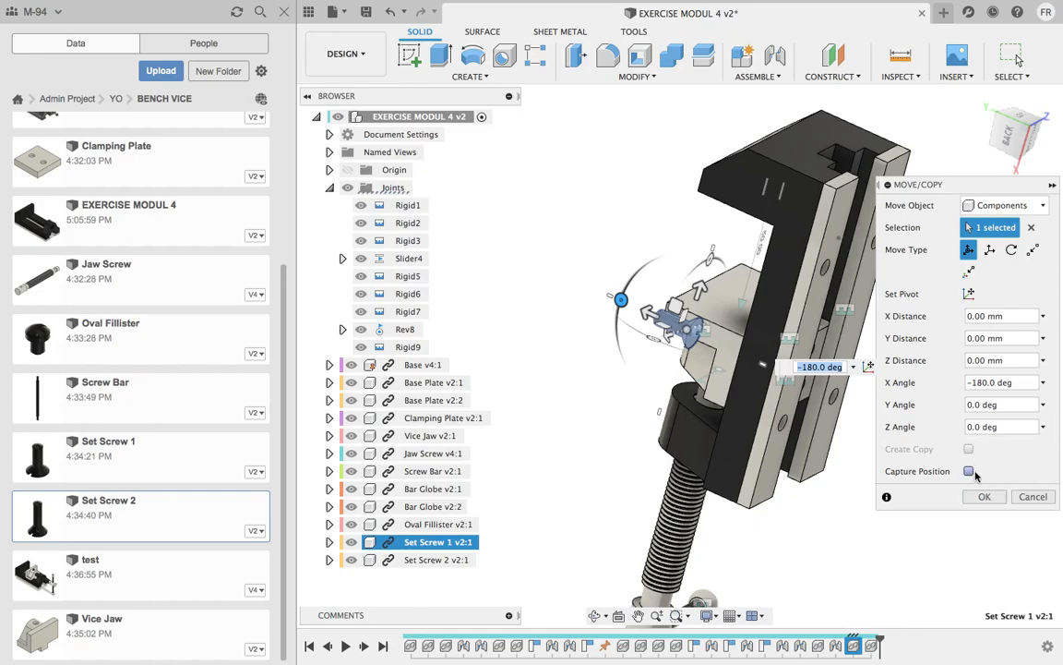
{"action": "left_click", "coordinate": [985, 499]}
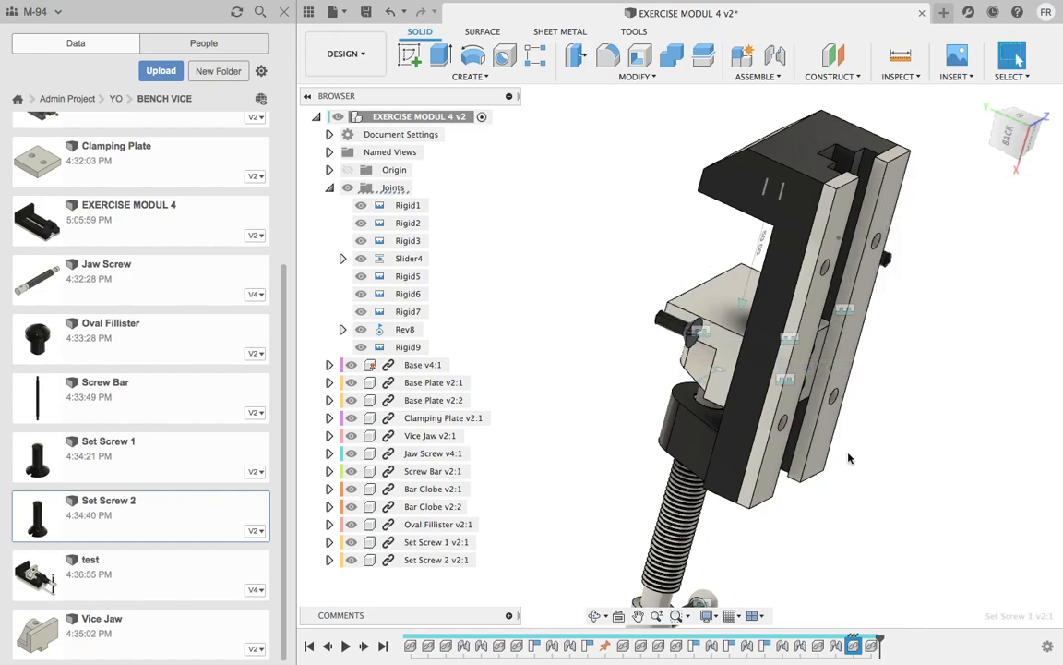
- Create a copy of the Set Screw 1 component and place it beside the original
{"action": "right_click", "coordinate": [675, 327]}
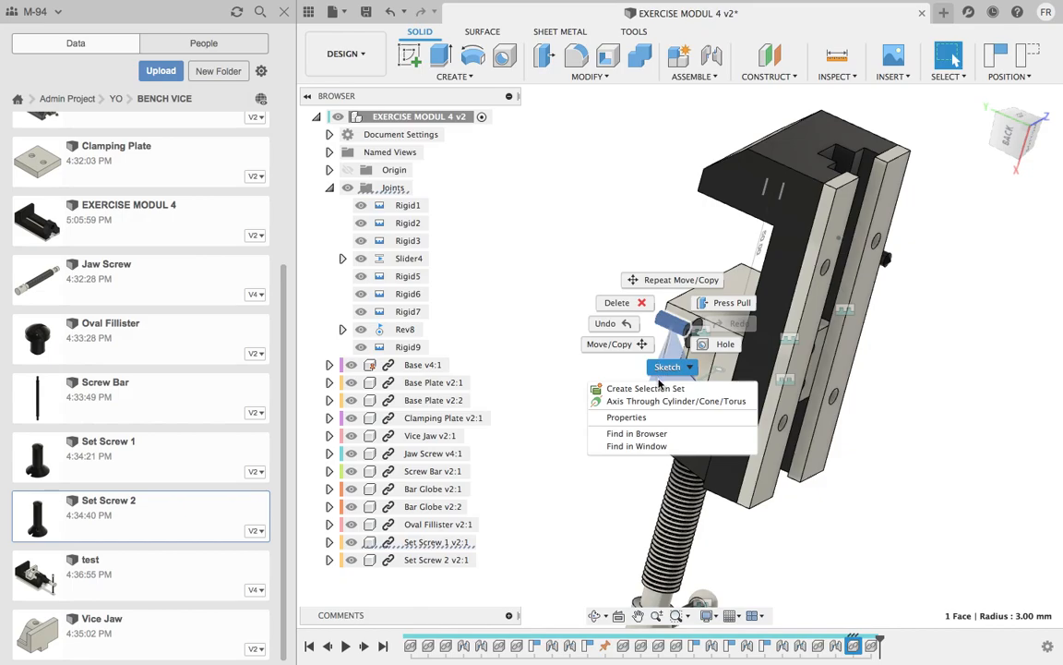
{"action": "left_click", "coordinate": [611, 344]}
{"action": "left_click", "coordinate": [989, 205]}
{"action": "left_click", "coordinate": [991, 225]}
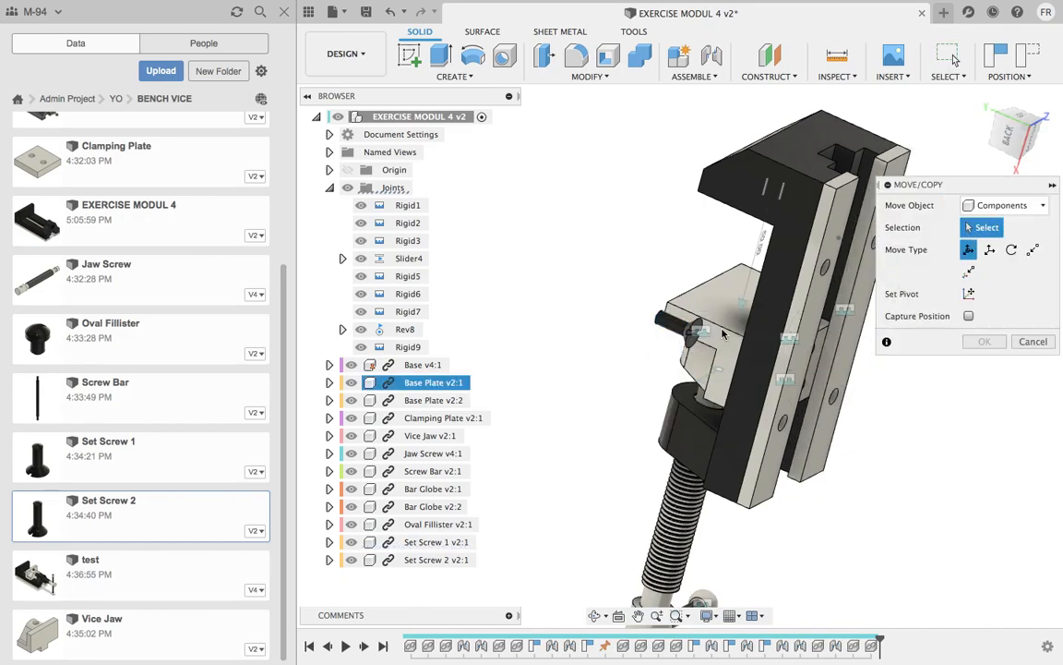
{"action": "middle_click_drag", "start_coordinate": [888, 430], "coordinate": [835, 437]}
{"action": "left_click", "coordinate": [626, 347]}
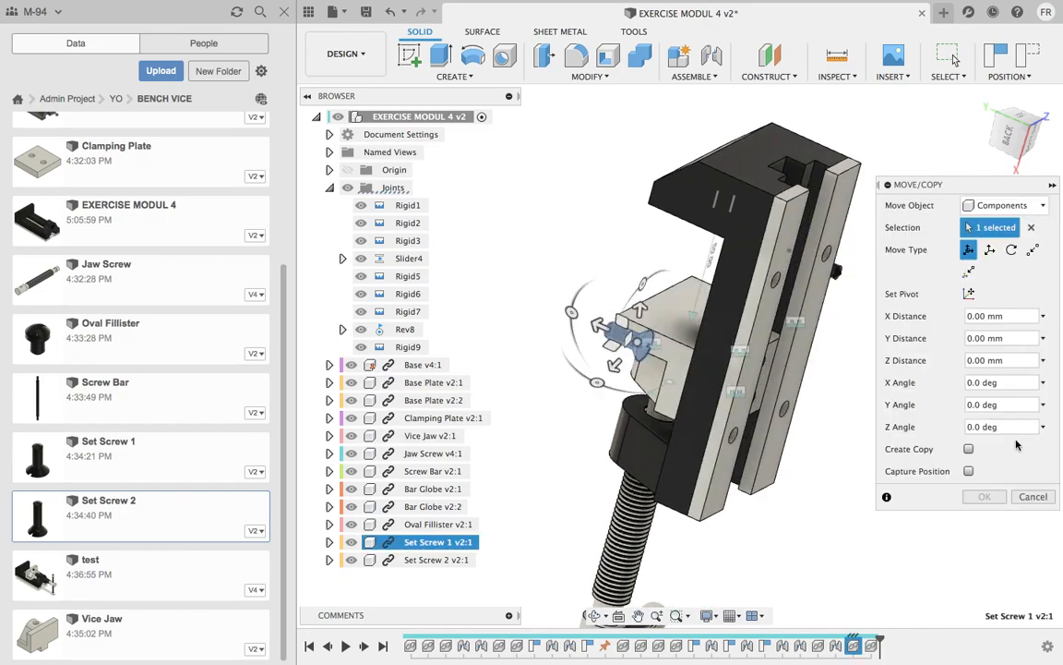
{"action": "left_click", "coordinate": [967, 448]}
{"action": "left_click_drag", "start_coordinate": [616, 369], "coordinate": [559, 441]}
{"action": "left_click", "coordinate": [982, 474]}
- Capture the moved positions and rigidly joint one Set Screw 1 to the Clamping Plate hole farther from the jaw screw's handle
{"action": "scroll", "coordinate": [825, 439], "scroll_direction": "down", "scroll_amount": 3}
{"action": "middle_click_drag", "start_coordinate": [824, 439], "coordinate": [739, 388], "text": "shift"}
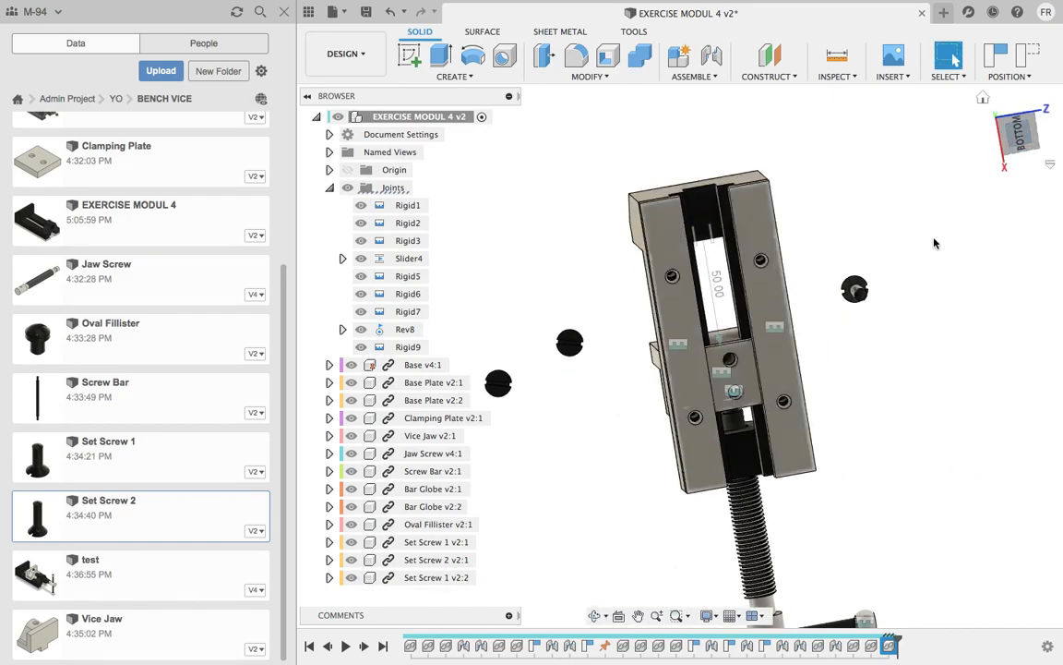
{"action": "middle_click_drag", "start_coordinate": [880, 398], "coordinate": [943, 440], "text": "shift"}
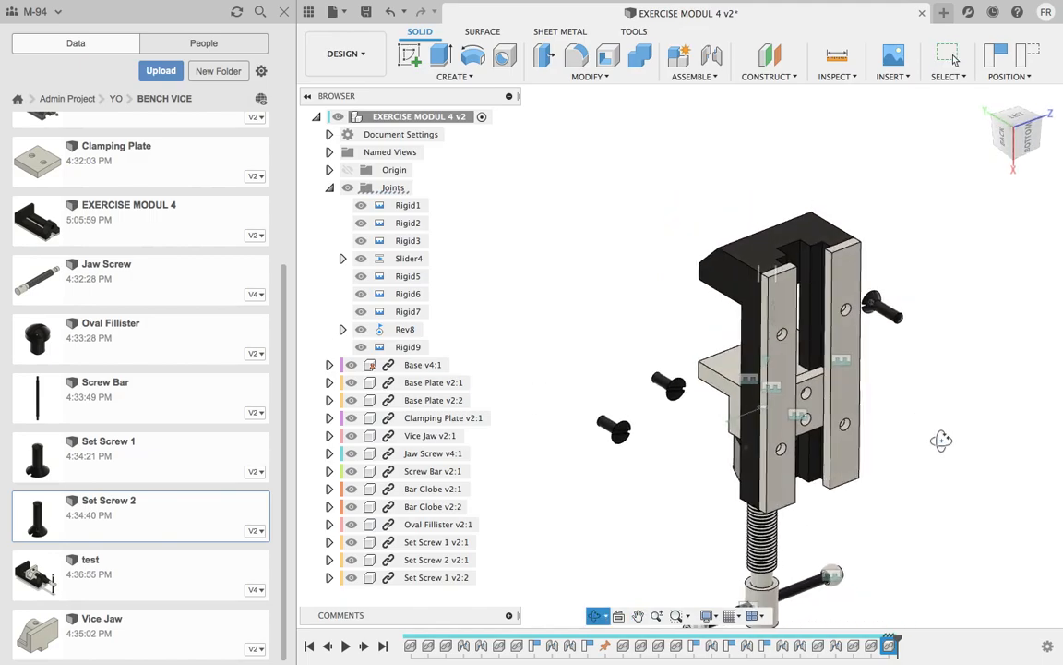
{"action": "key", "text": "j"}
{"action": "left_click", "coordinate": [517, 342]}
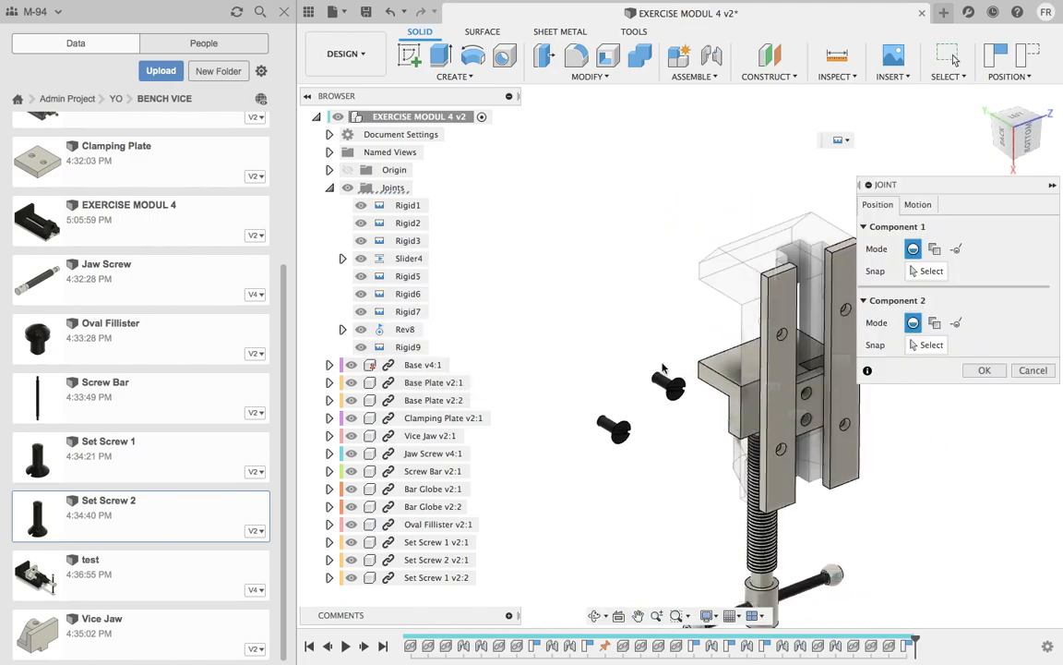
{"action": "scroll", "coordinate": [590, 424], "scroll_direction": "up", "scroll_amount": 3}
{"action": "left_click", "coordinate": [664, 384]}
{"action": "scroll", "coordinate": [910, 459], "scroll_direction": "up", "scroll_amount": 5}
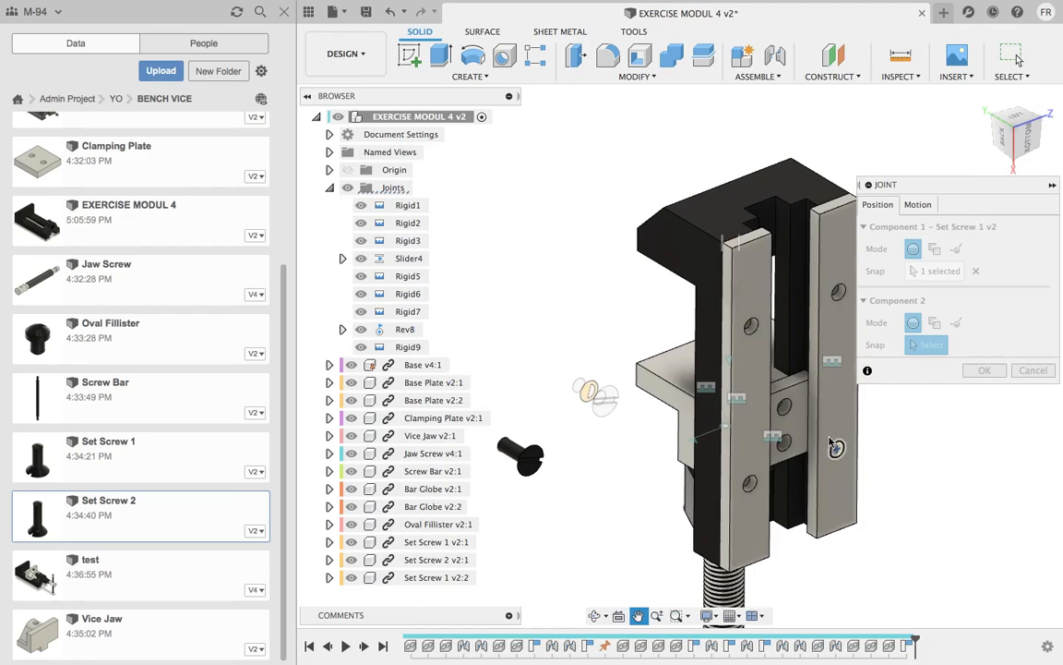
{"action": "scroll", "coordinate": [786, 409], "scroll_direction": "up", "scroll_amount": 4}
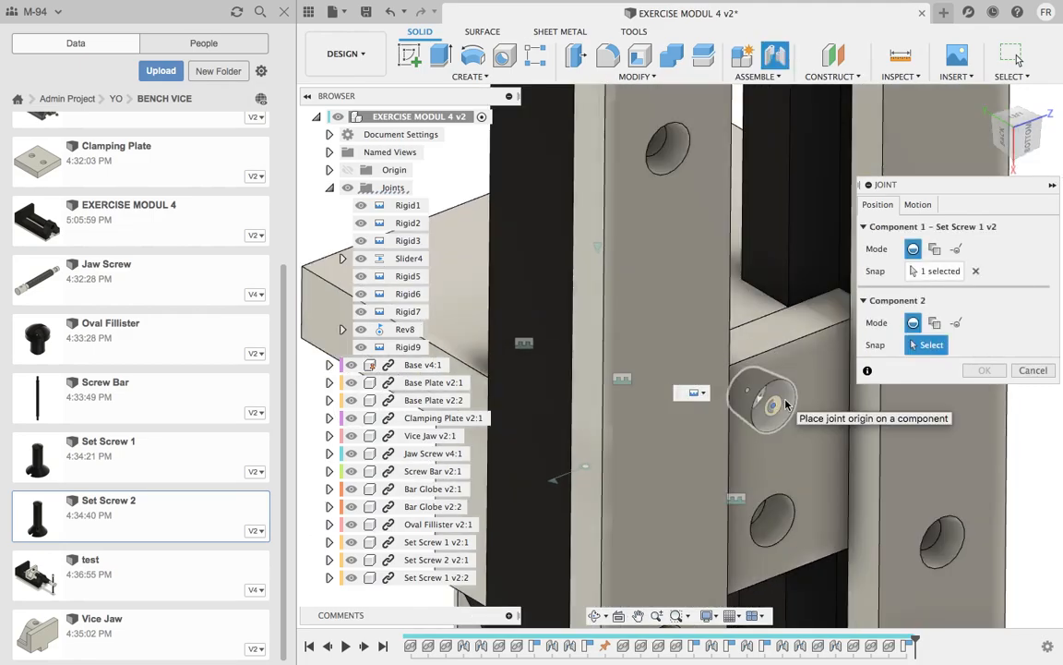
{"action": "left_click", "coordinate": [785, 403]}
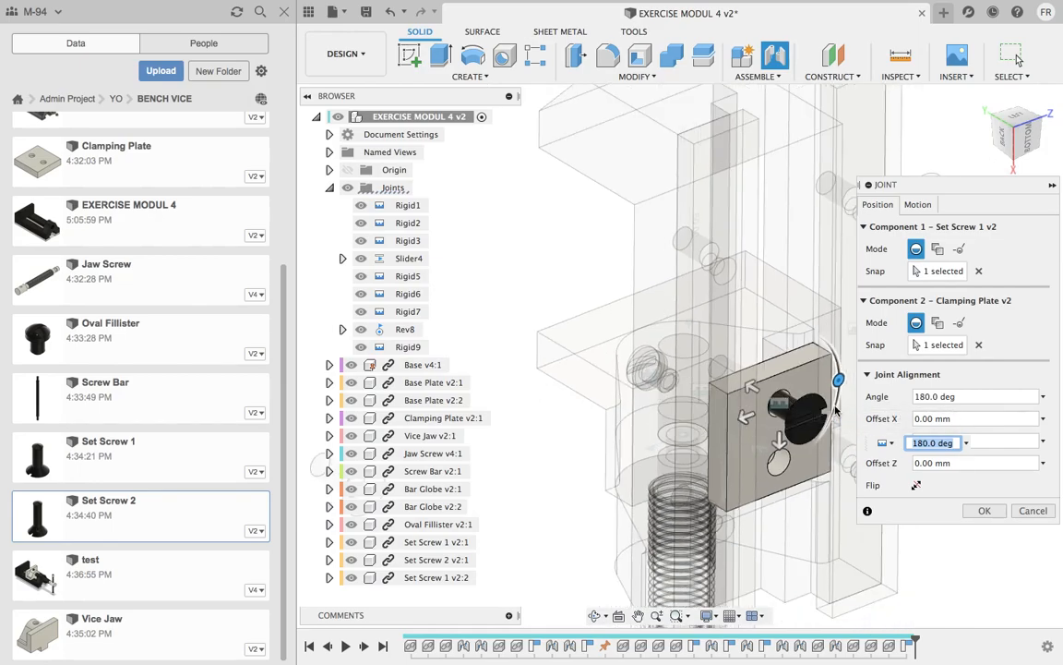
- Sink the screw into the Clamping Plate with a joint Z offset of 8 mm and finish the joint
{"action": "left_click_drag", "start_coordinate": [751, 391], "coordinate": [739, 380]}
{"action": "scroll", "coordinate": [806, 422], "scroll_direction": "up", "scroll_amount": 2}
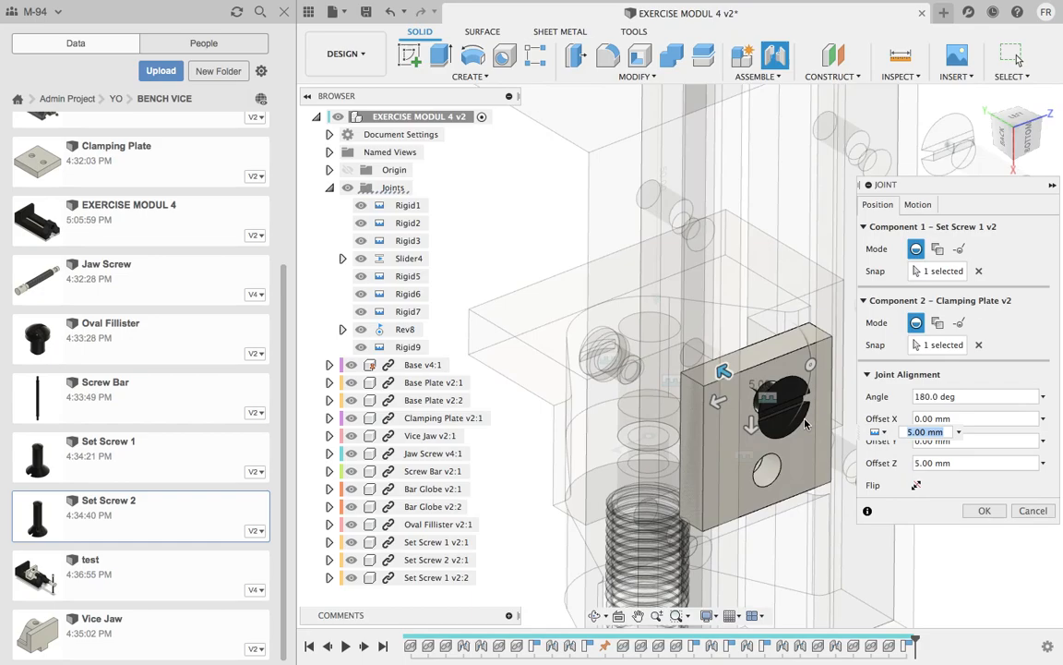
{"action": "scroll", "coordinate": [805, 423], "scroll_direction": "up", "scroll_amount": 2}
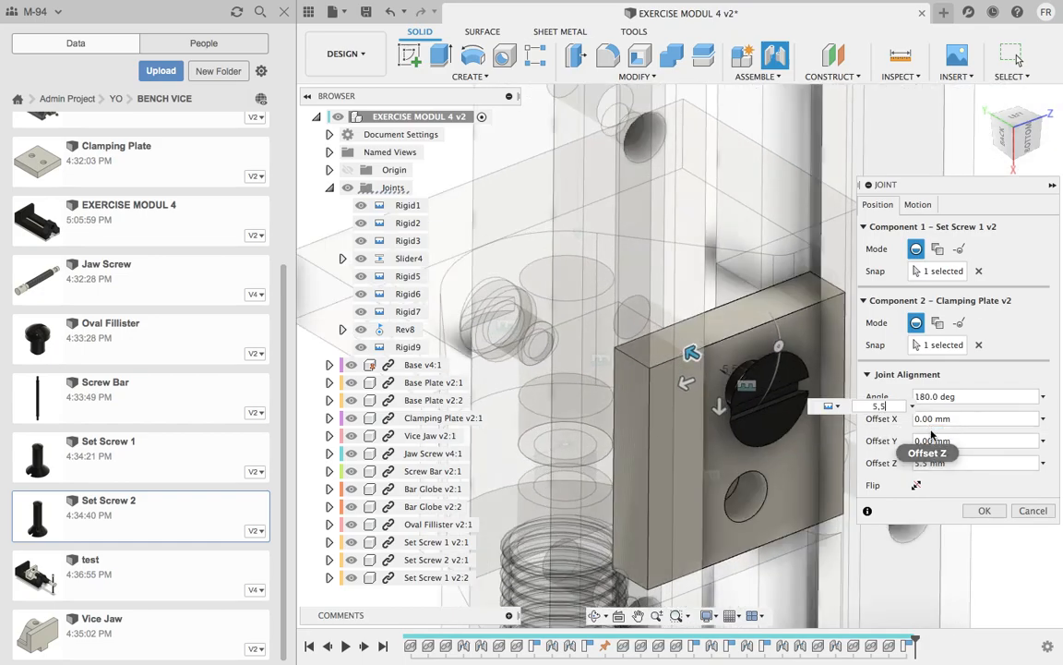
{"action": "key", "text": "BackSpace"}
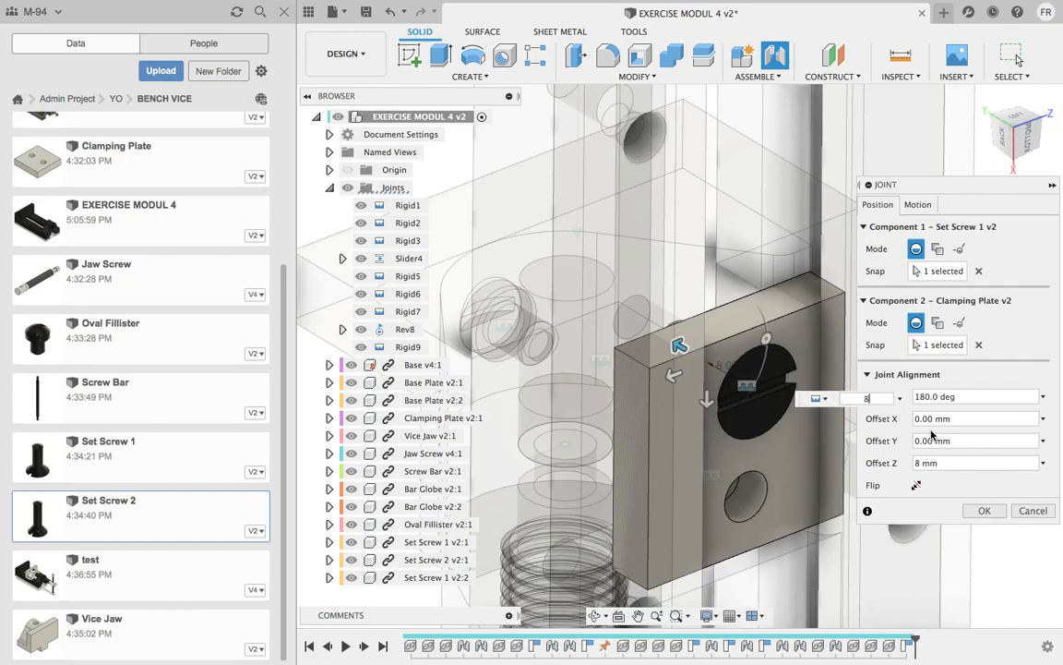
{"action": "key", "text": "Return"}
- Rigidly joint the remaining Set Screw 1 to the other Clamping Plate hole with a Z offset of 8 mm
{"action": "scroll", "coordinate": [801, 498], "scroll_direction": "down", "scroll_amount": 3}
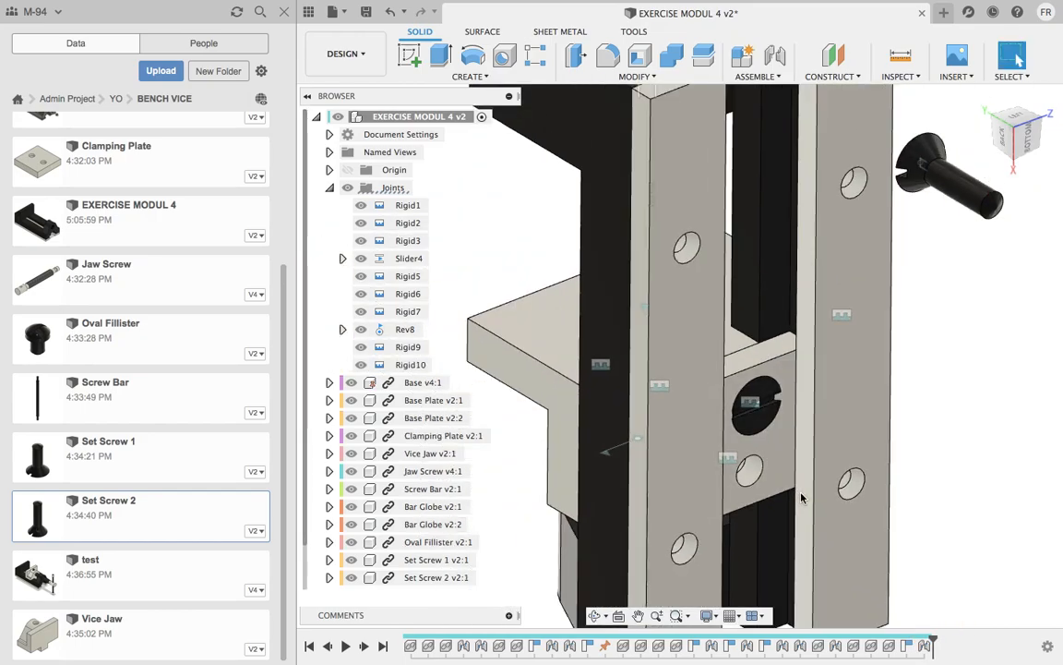
{"action": "scroll", "coordinate": [802, 499], "scroll_direction": "down", "scroll_amount": 5}
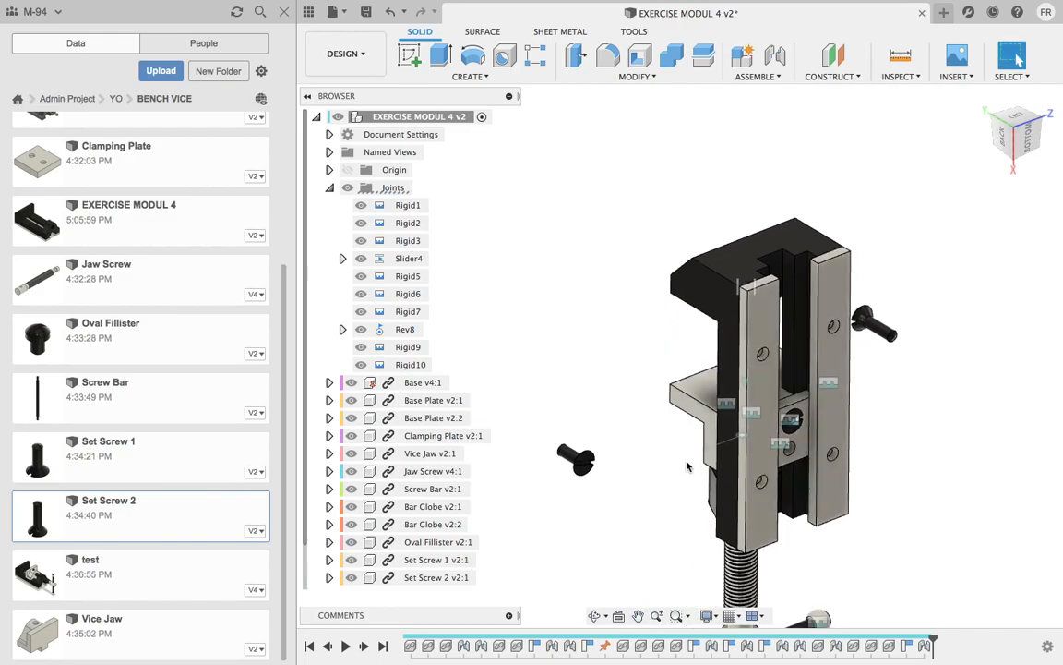
{"action": "key", "text": "j"}
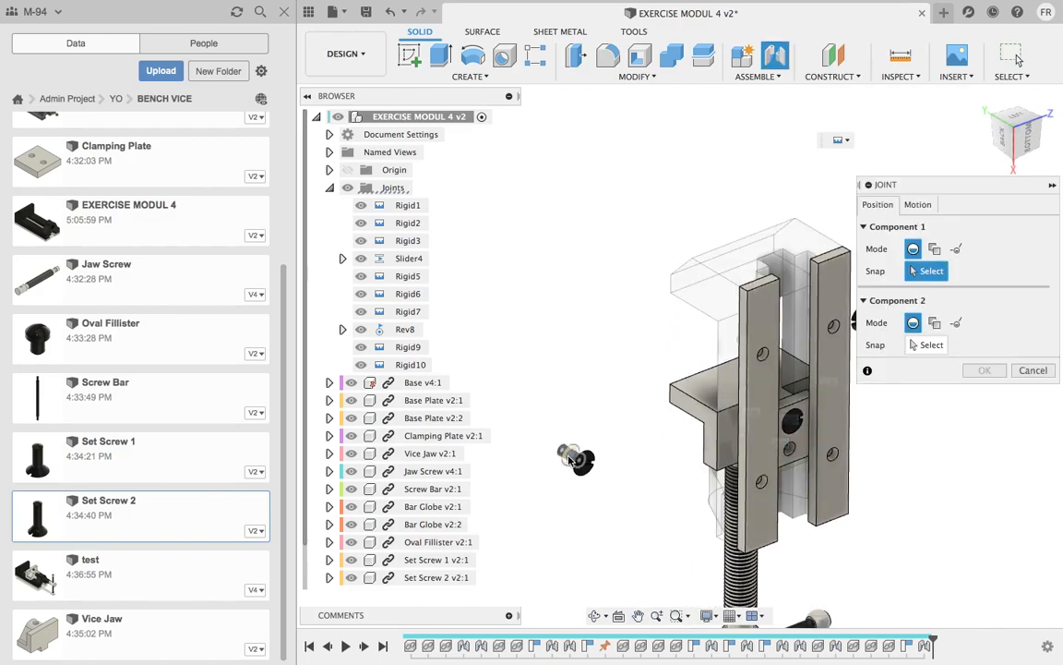
{"action": "left_click", "coordinate": [574, 458]}
{"action": "scroll", "coordinate": [766, 466], "scroll_direction": "up", "scroll_amount": 5}
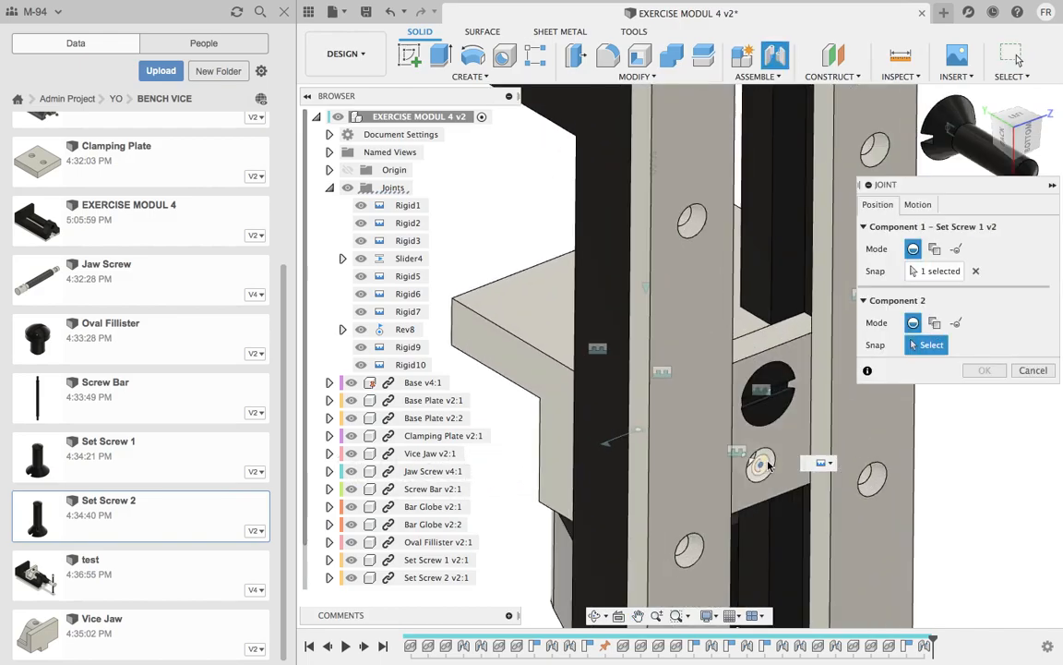
{"action": "scroll", "coordinate": [769, 466], "scroll_direction": "up", "scroll_amount": 3}
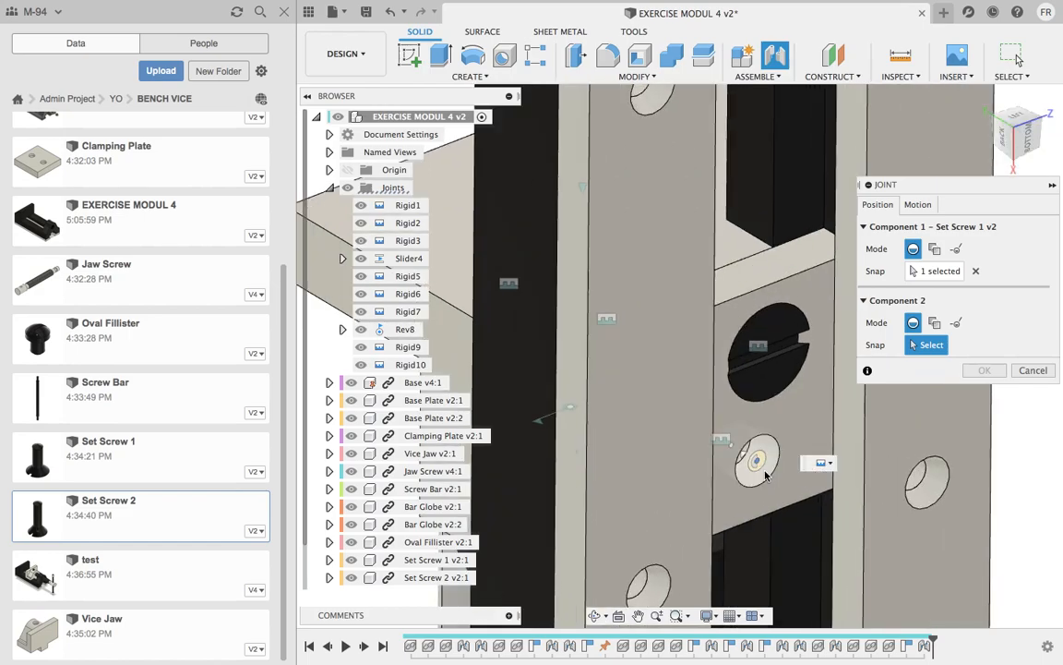
{"action": "left_click", "coordinate": [765, 474]}
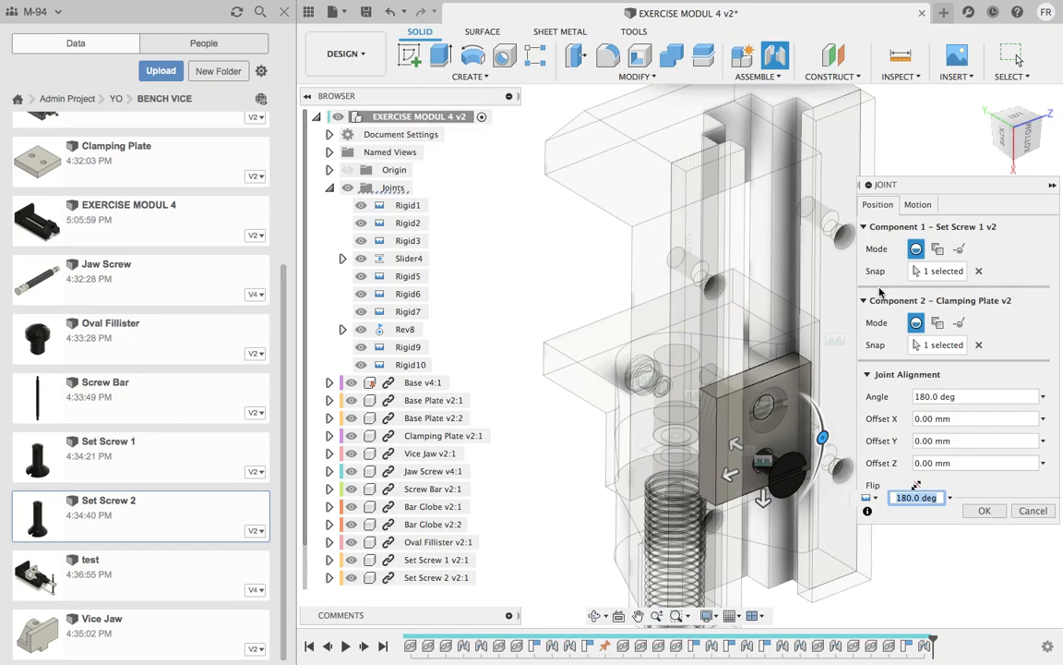
{"action": "left_click_drag", "start_coordinate": [735, 448], "coordinate": [723, 439]}
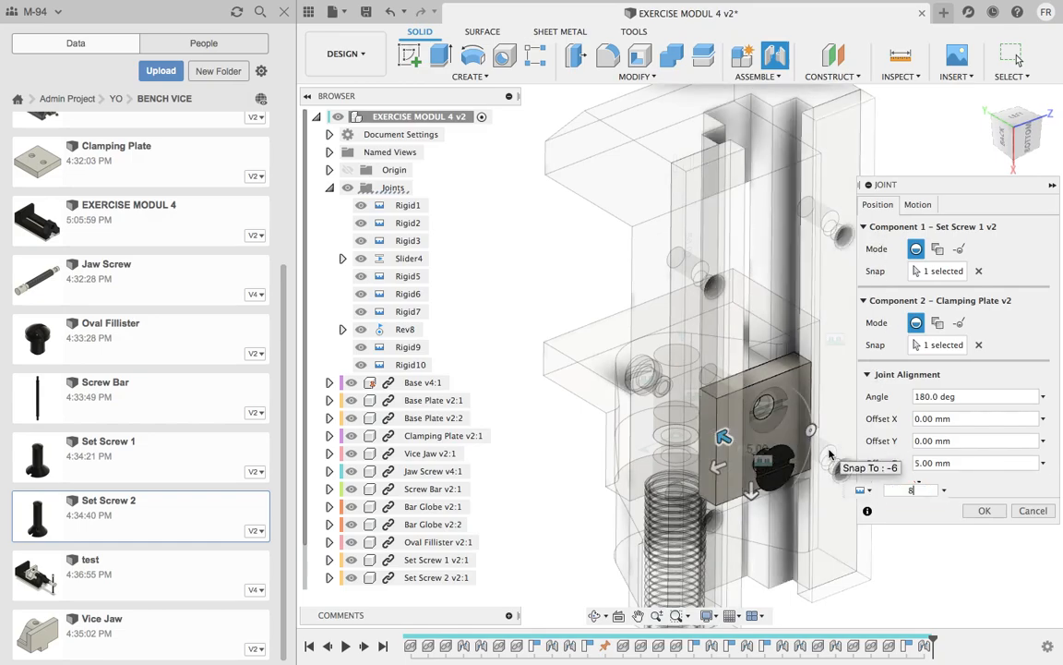
{"action": "key", "text": "Return"}
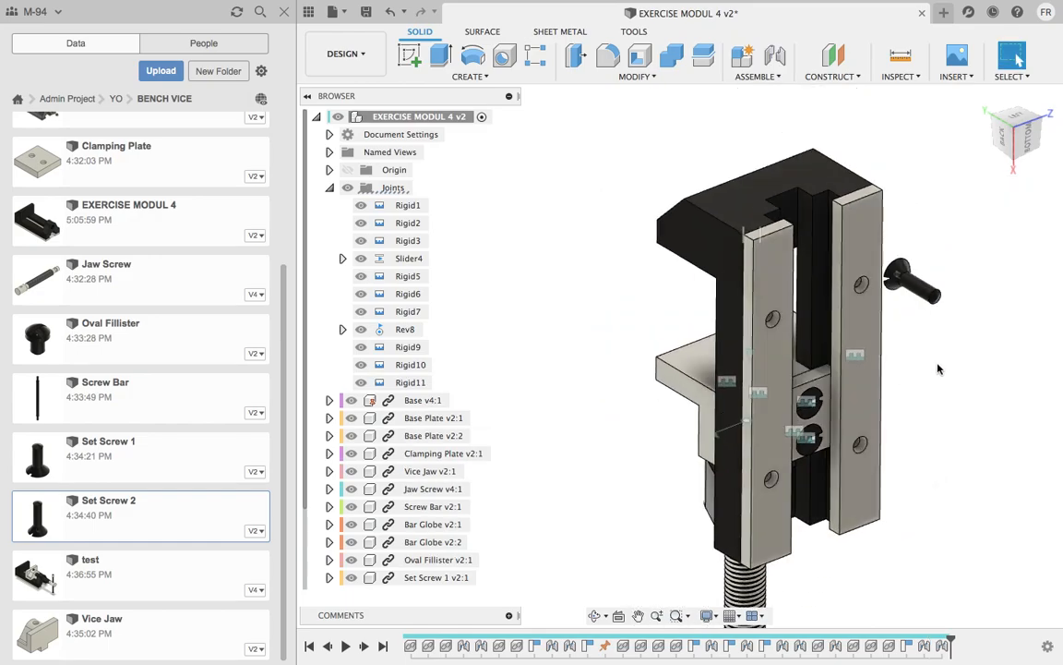
- Rotate the Set Screw 2 component about 175 degrees around its X axis beside the vice
{"action": "scroll", "coordinate": [924, 372], "scroll_direction": "down", "scroll_amount": 3}
{"action": "middle_click_drag", "start_coordinate": [924, 372], "coordinate": [794, 342]}
{"action": "scroll", "coordinate": [797, 340], "scroll_direction": "down", "scroll_amount": 1}
{"action": "right_click", "coordinate": [814, 297]}
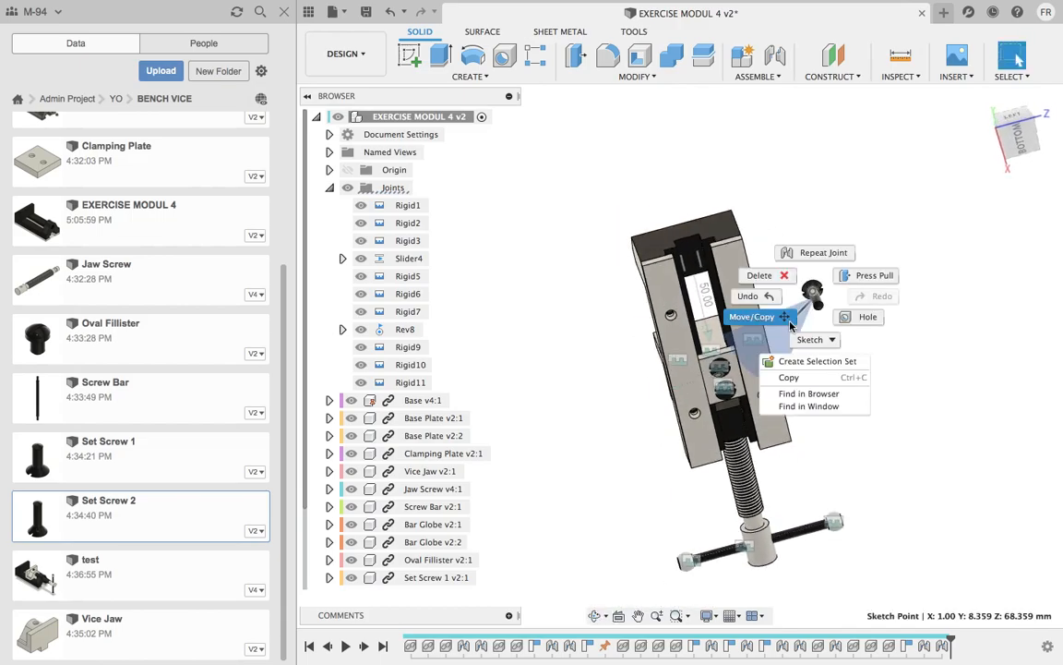
{"action": "left_click", "coordinate": [785, 321]}
{"action": "left_click", "coordinate": [997, 205]}
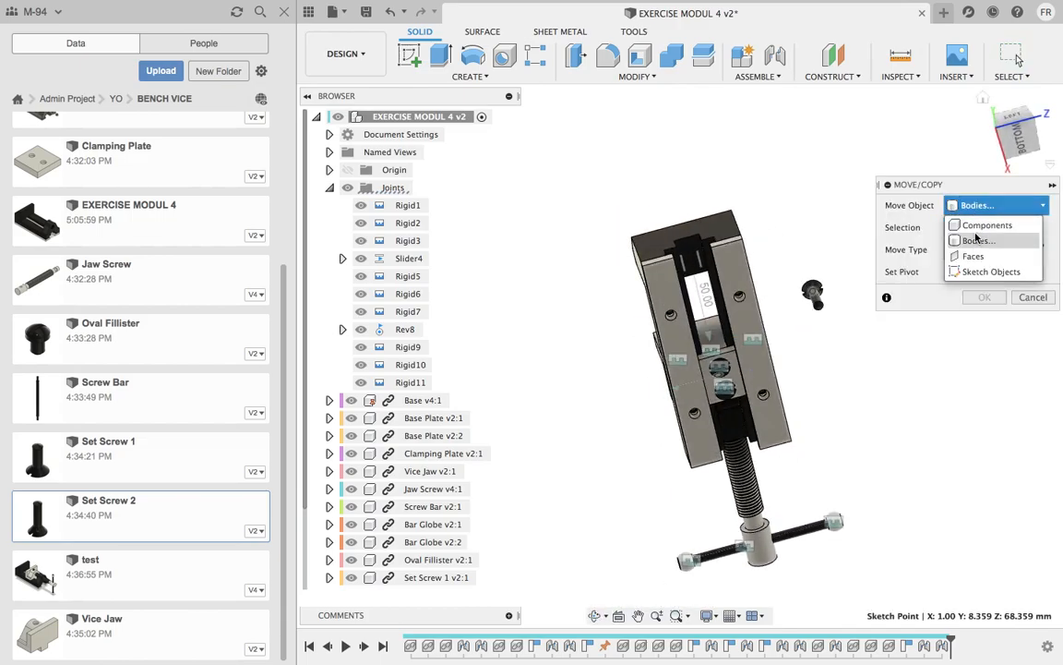
{"action": "left_click", "coordinate": [979, 220]}
{"action": "left_click", "coordinate": [812, 289]}
{"action": "left_click_drag", "start_coordinate": [811, 279], "coordinate": [842, 356]}
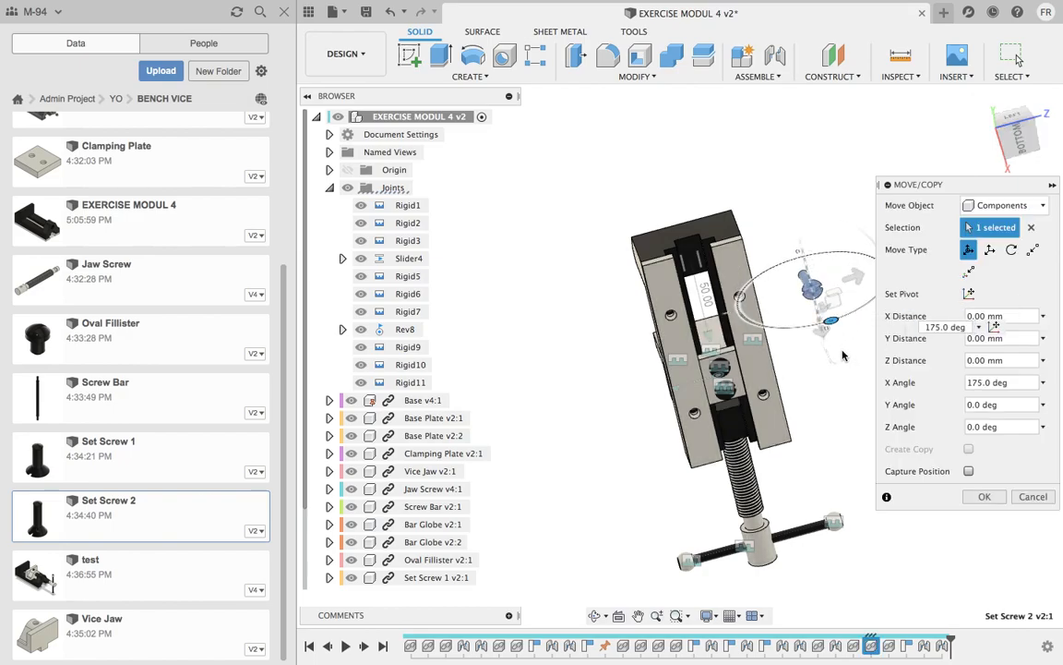
{"action": "left_click", "coordinate": [984, 497]}
- Create a copy of the Set Screw 2 component and place it 40 mm from the original, farther from the vice
{"action": "scroll", "coordinate": [819, 289], "scroll_direction": "up", "scroll_amount": 2}
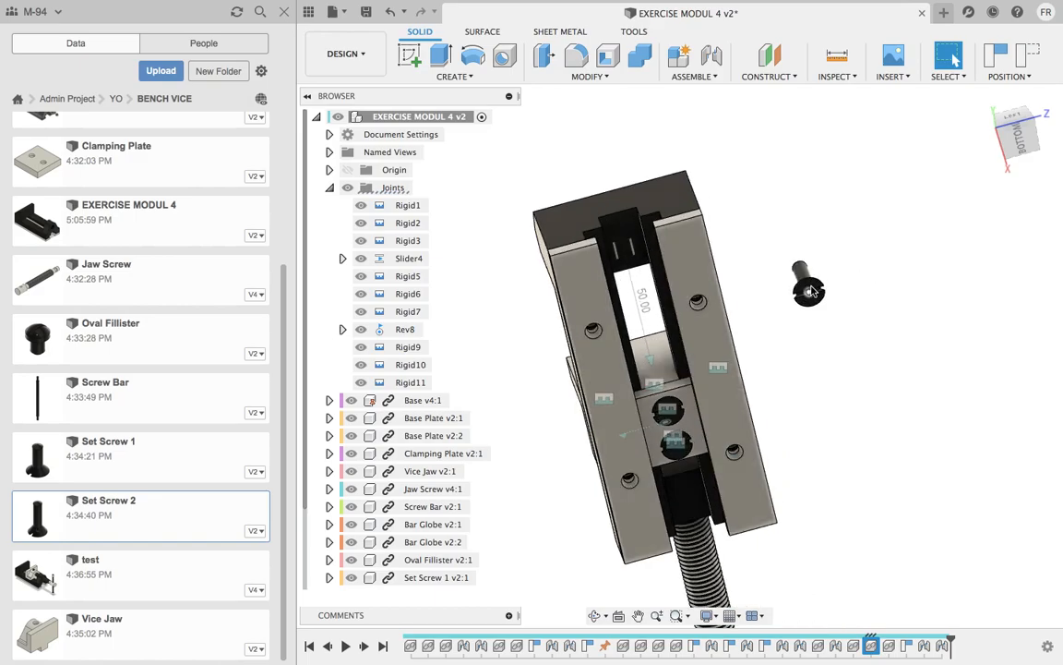
{"action": "right_click", "coordinate": [810, 292]}
{"action": "left_click", "coordinate": [751, 303]}
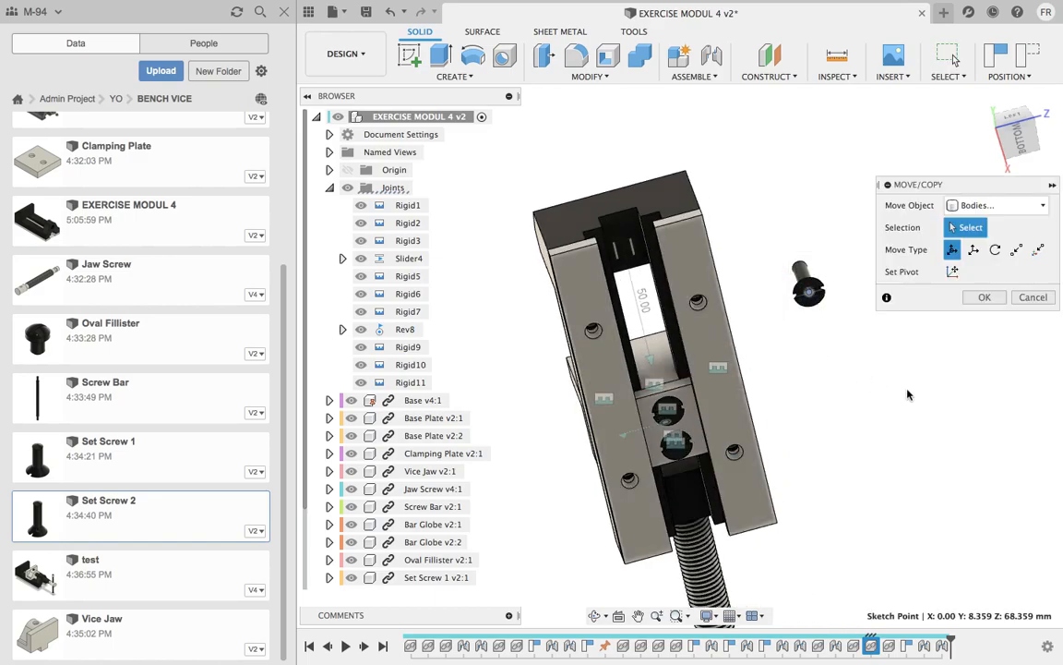
{"action": "left_click", "coordinate": [1001, 205]}
{"action": "left_click", "coordinate": [969, 228]}
{"action": "left_click", "coordinate": [809, 288]}
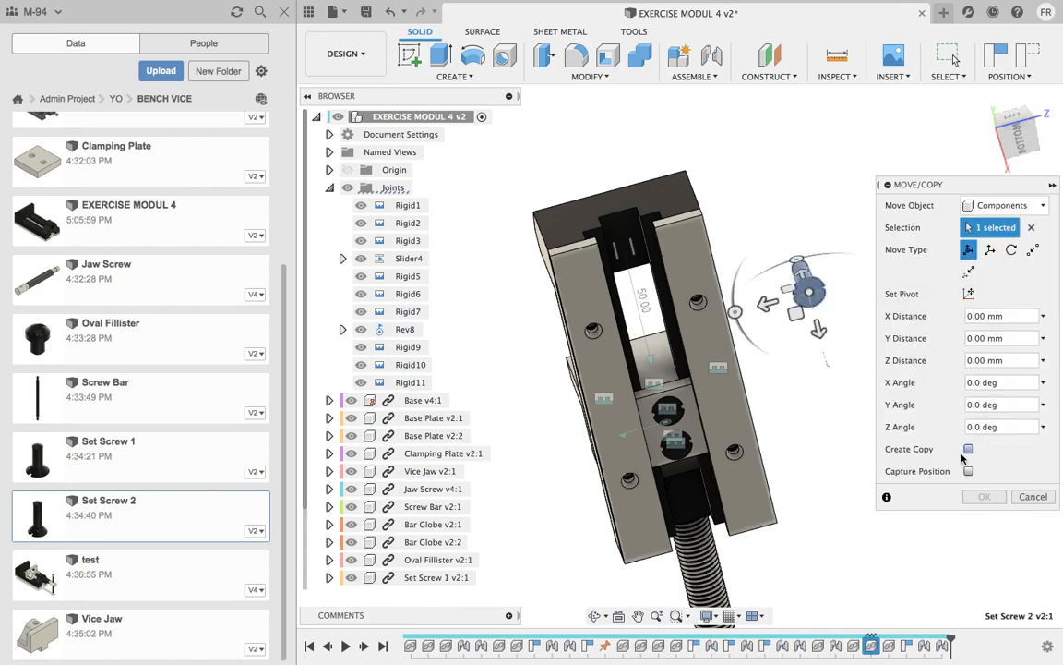
{"action": "left_click", "coordinate": [968, 449]}
{"action": "scroll", "coordinate": [744, 370], "scroll_direction": "down", "scroll_amount": 3}
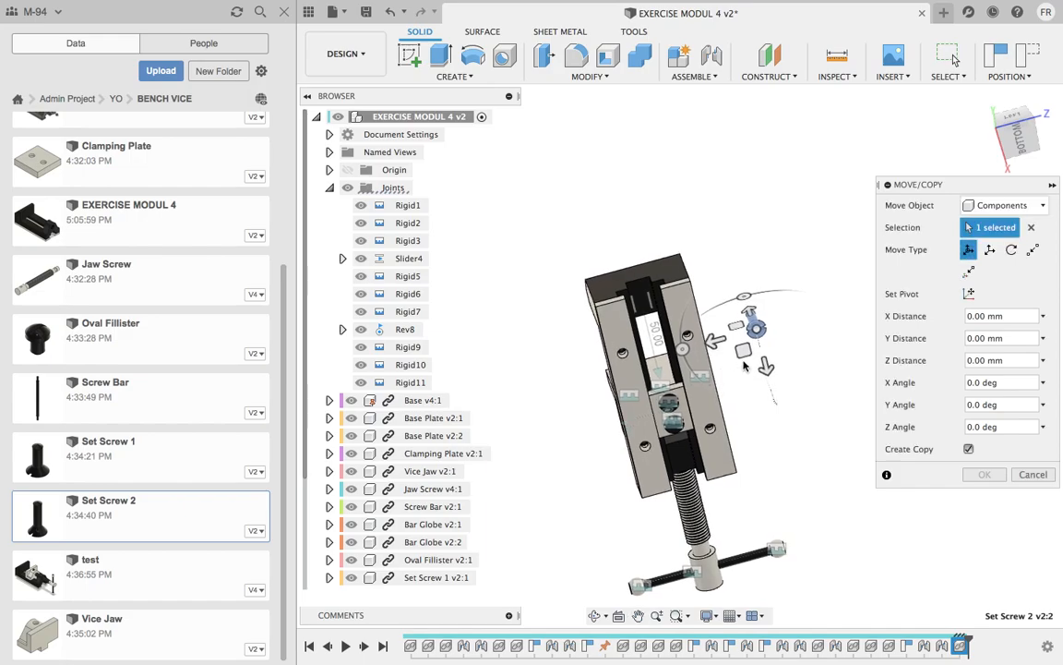
{"action": "left_click_drag", "start_coordinate": [718, 345], "coordinate": [829, 358]}
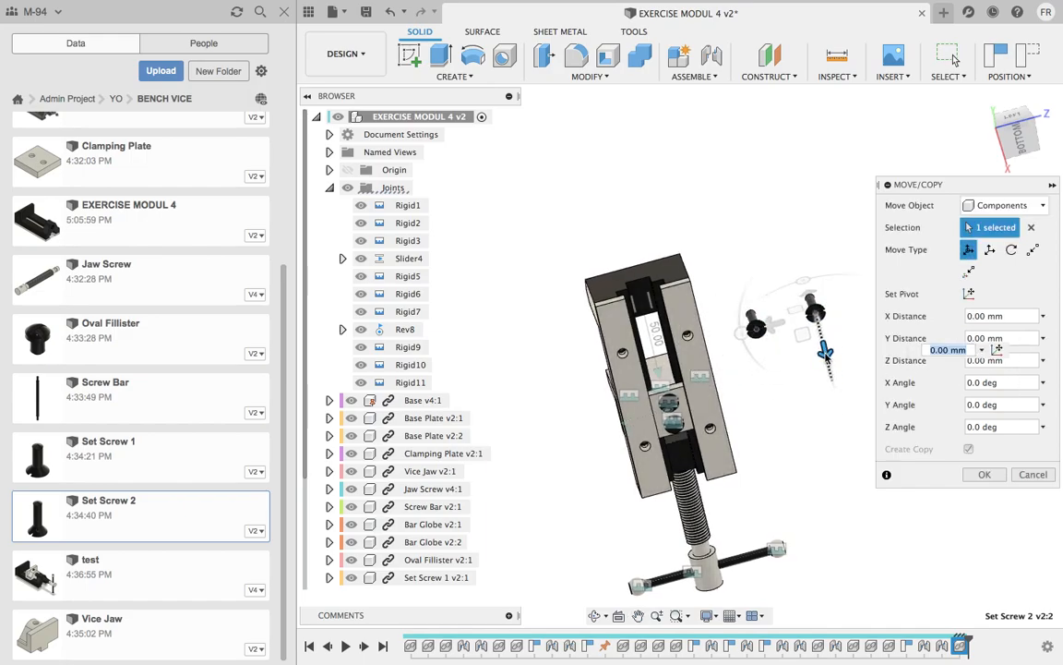
{"action": "key", "text": "Return"}
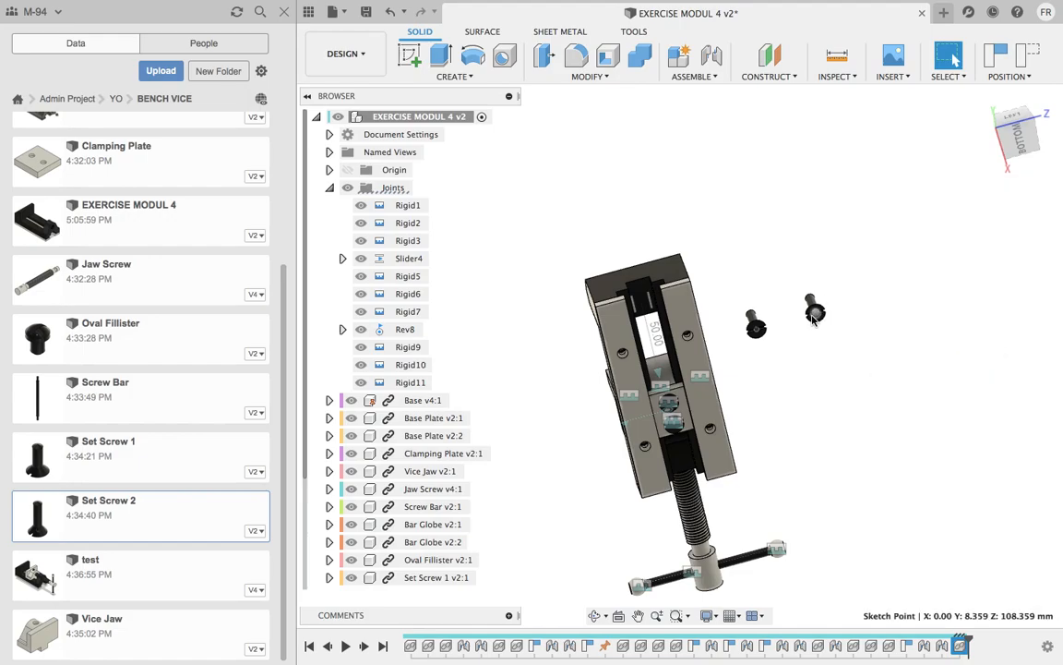
- Copy the outer Set Screw 2 and move the copy 30 mm along X towards the jaw screw's handle end
{"action": "right_click", "coordinate": [815, 318]}
{"action": "left_click", "coordinate": [746, 332]}
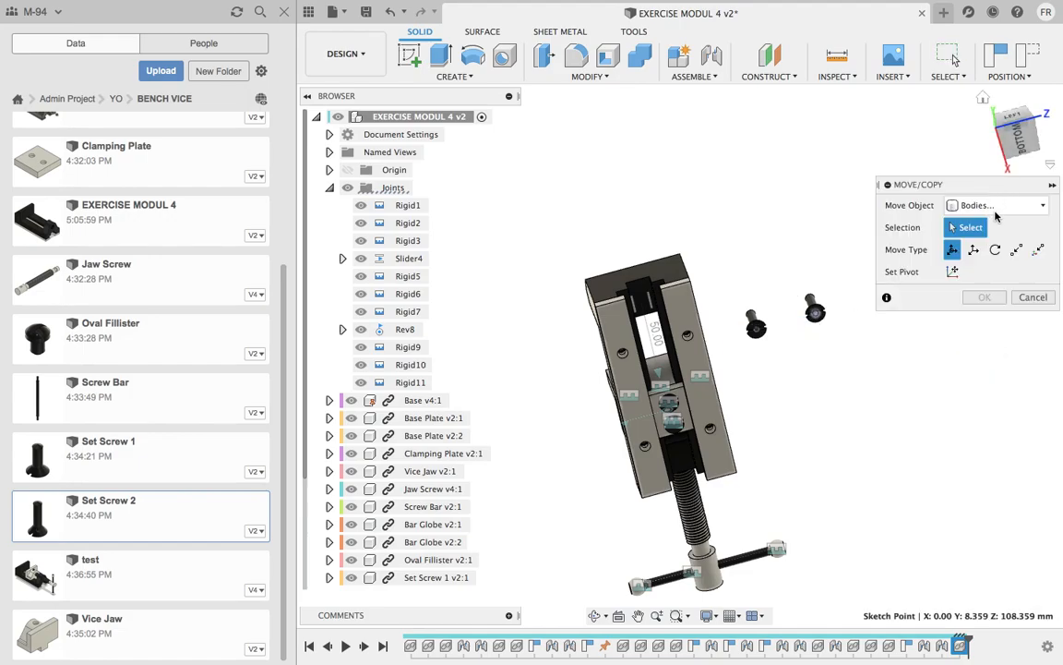
{"action": "left_click", "coordinate": [997, 206]}
{"action": "left_click", "coordinate": [991, 227]}
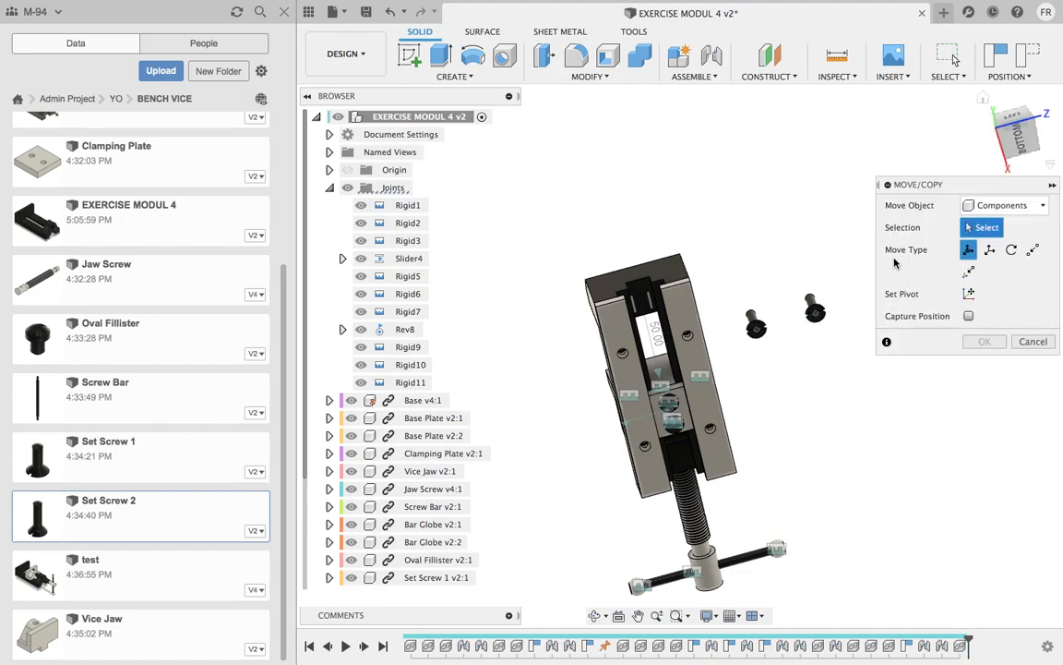
{"action": "left_click", "coordinate": [812, 312]}
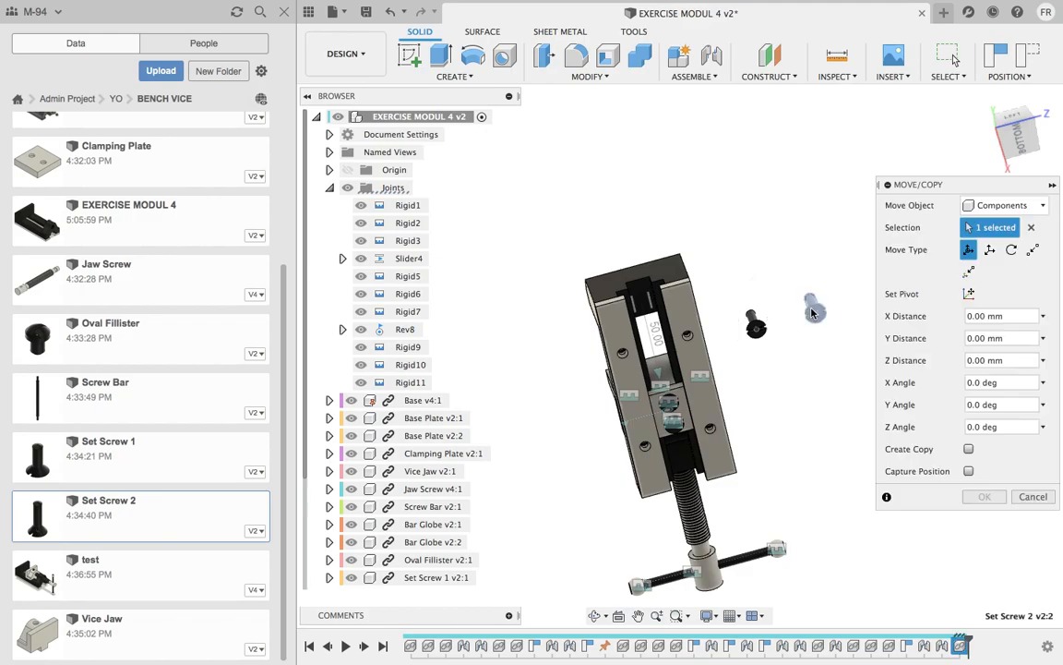
{"action": "left_click", "coordinate": [969, 448]}
{"action": "left_click_drag", "start_coordinate": [824, 352], "coordinate": [835, 398]}
{"action": "left_click", "coordinate": [985, 473]}
- Copy the newest Set Screw 2 and move it back towards the vice, forming a two-by-two group of screws
{"action": "right_click", "coordinate": [826, 354]}
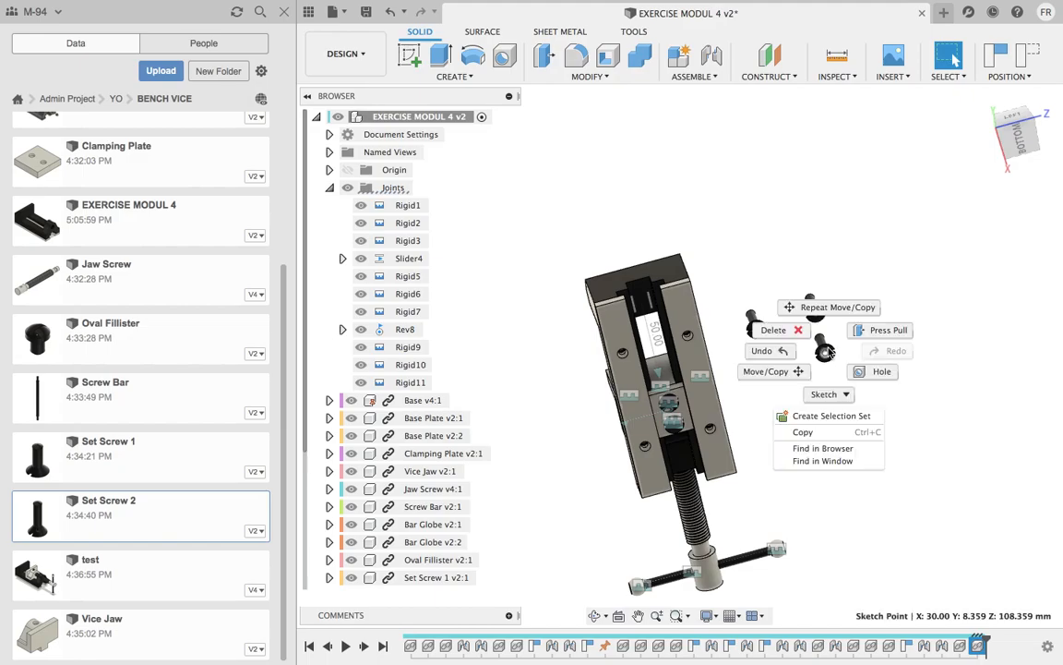
{"action": "left_click", "coordinate": [770, 370]}
{"action": "left_click", "coordinate": [979, 205]}
{"action": "left_click", "coordinate": [979, 225]}
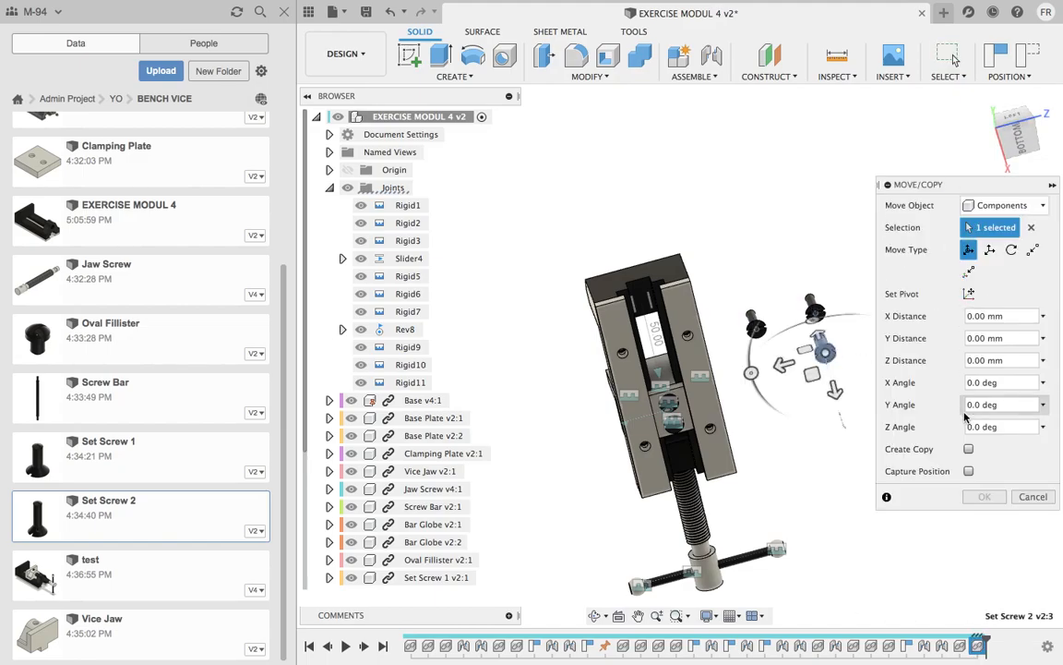
{"action": "left_click", "coordinate": [969, 450]}
{"action": "left_click_drag", "start_coordinate": [784, 363], "coordinate": [724, 399]}
{"action": "left_click", "coordinate": [985, 474]}
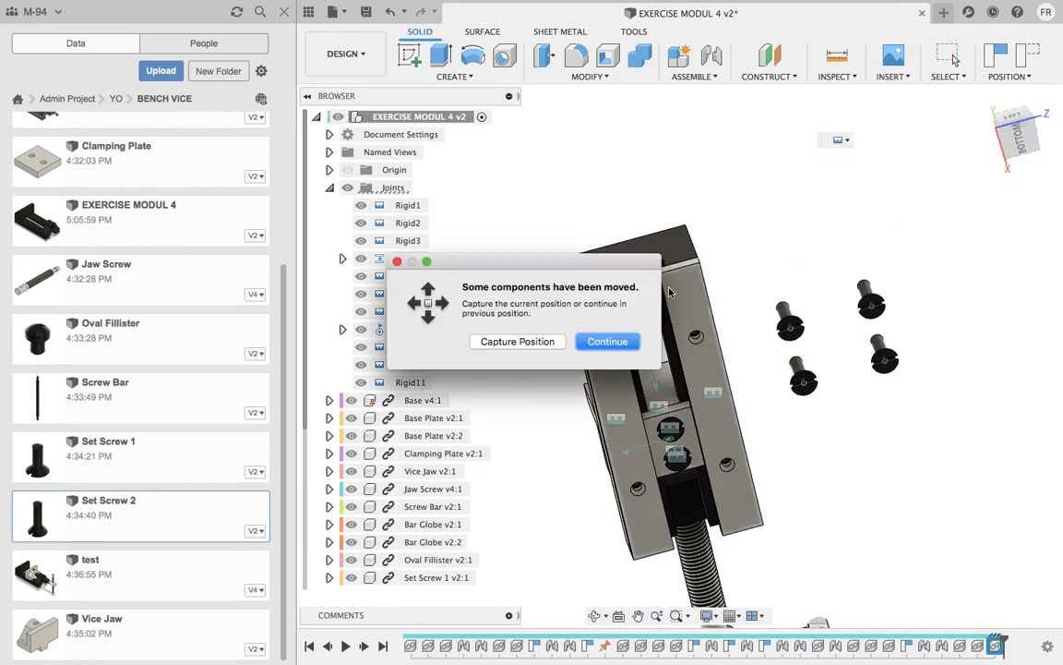
- Capture the moved positions and rigidly joint one Set Screw 2 to a Base Plate hole farther from the jaw screw's handle
{"action": "left_click", "coordinate": [544, 342]}
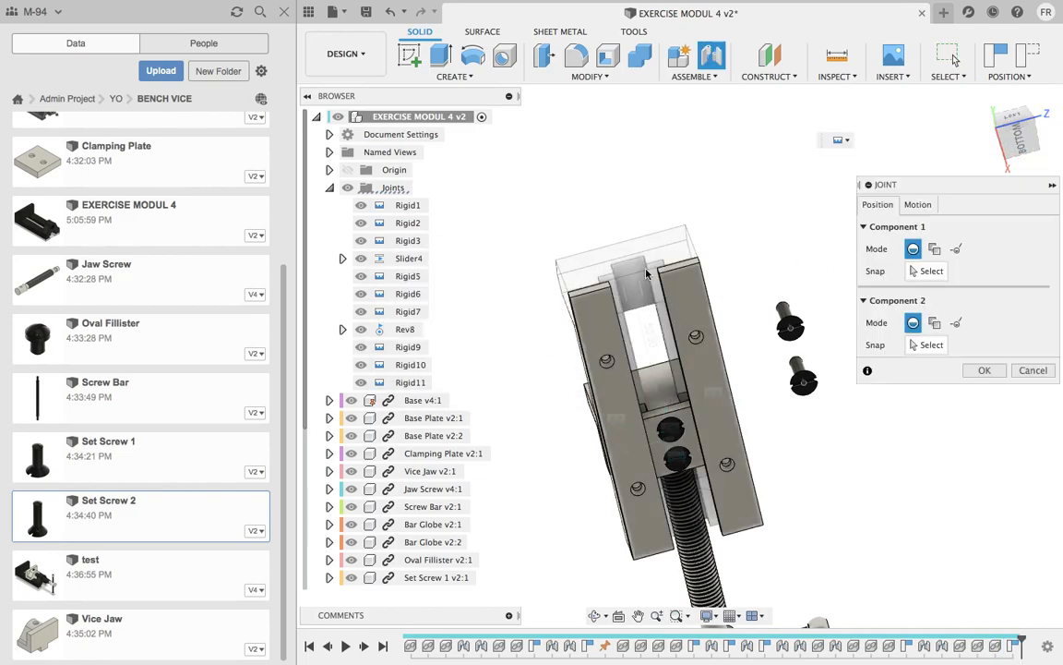
{"action": "left_click", "coordinate": [782, 314]}
{"action": "scroll", "coordinate": [596, 366], "scroll_direction": "up", "scroll_amount": 5}
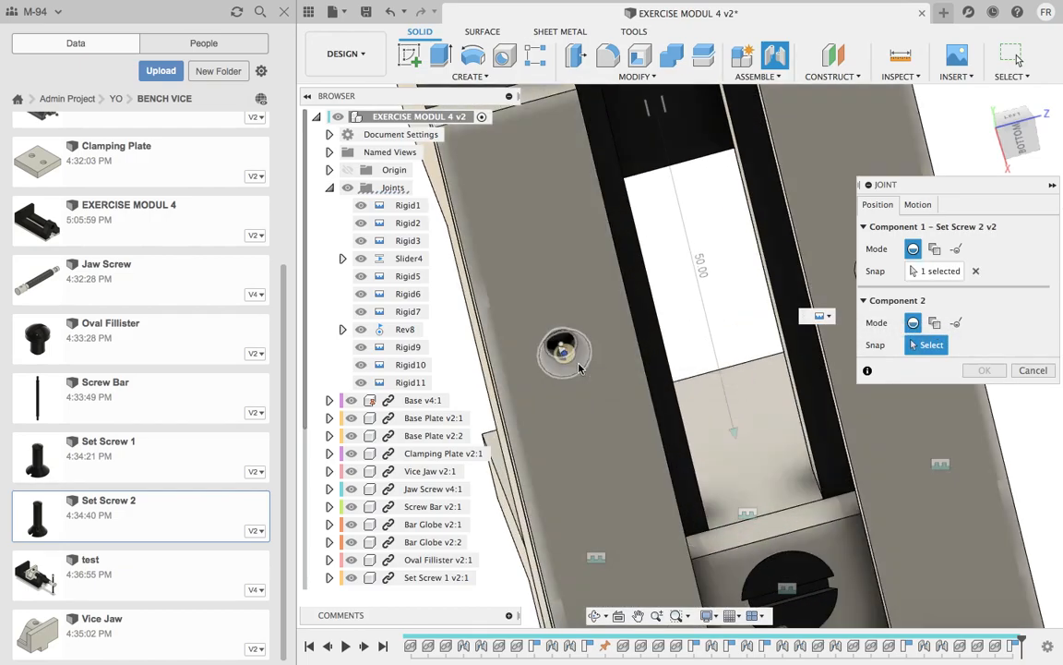
{"action": "left_click", "coordinate": [589, 363]}
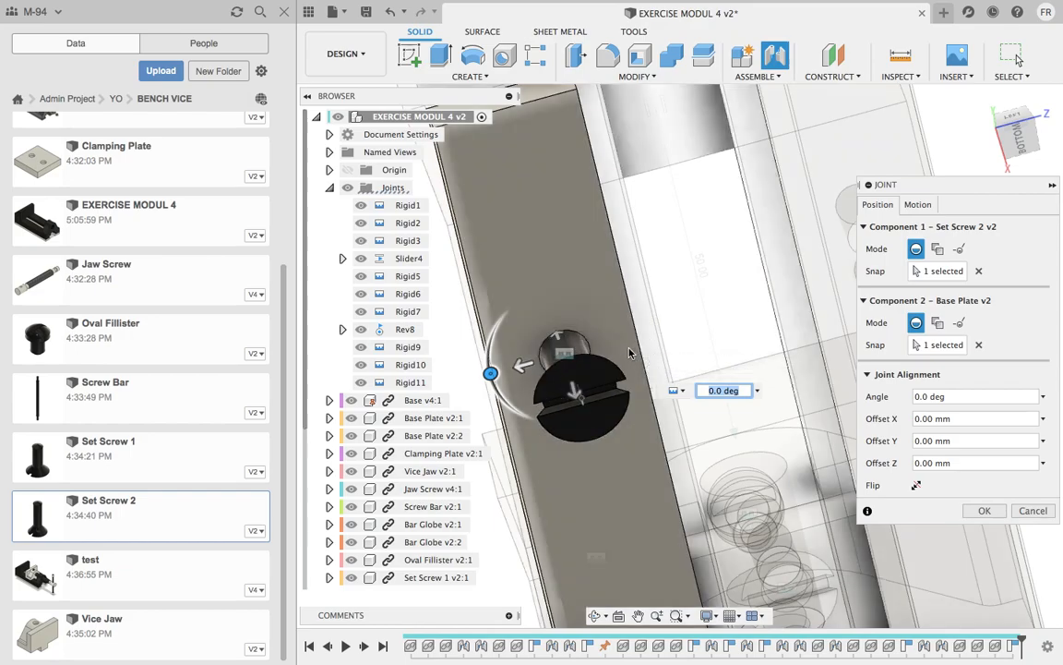
- Sink the screw into the Base Plate with a joint Z offset of 13 mm and finish the joint
{"action": "middle_click_drag", "start_coordinate": [614, 348], "coordinate": [526, 387], "text": "shift"}
{"action": "left_click_drag", "start_coordinate": [549, 325], "coordinate": [514, 259]}
{"action": "scroll", "coordinate": [753, 434], "scroll_direction": "down", "scroll_amount": 4}
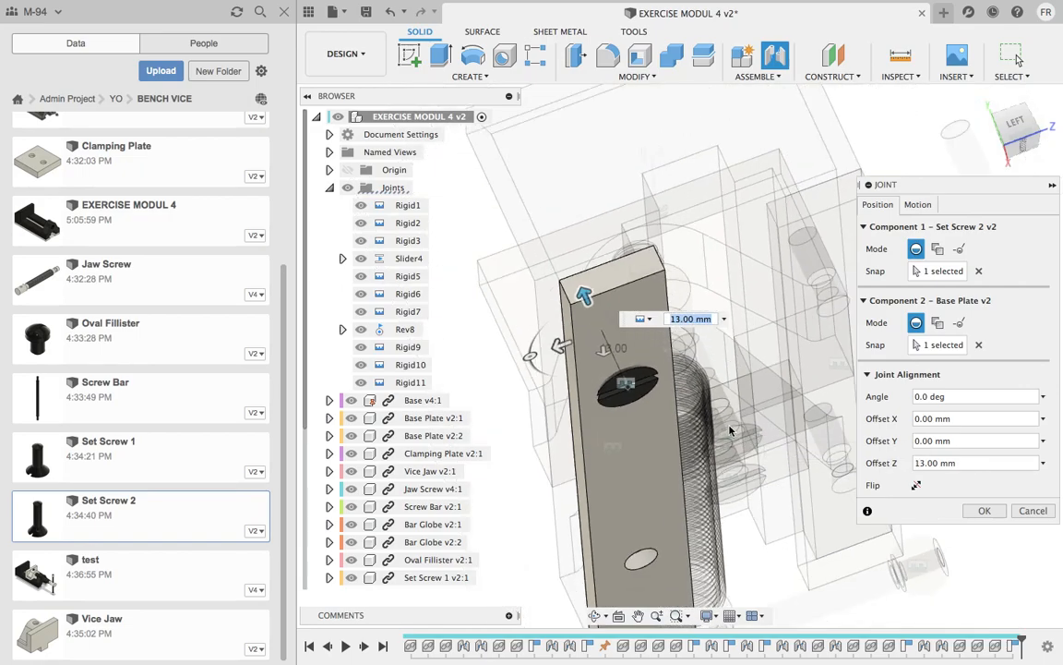
{"action": "middle_click_drag", "start_coordinate": [729, 431], "coordinate": [713, 399], "text": "shift"}
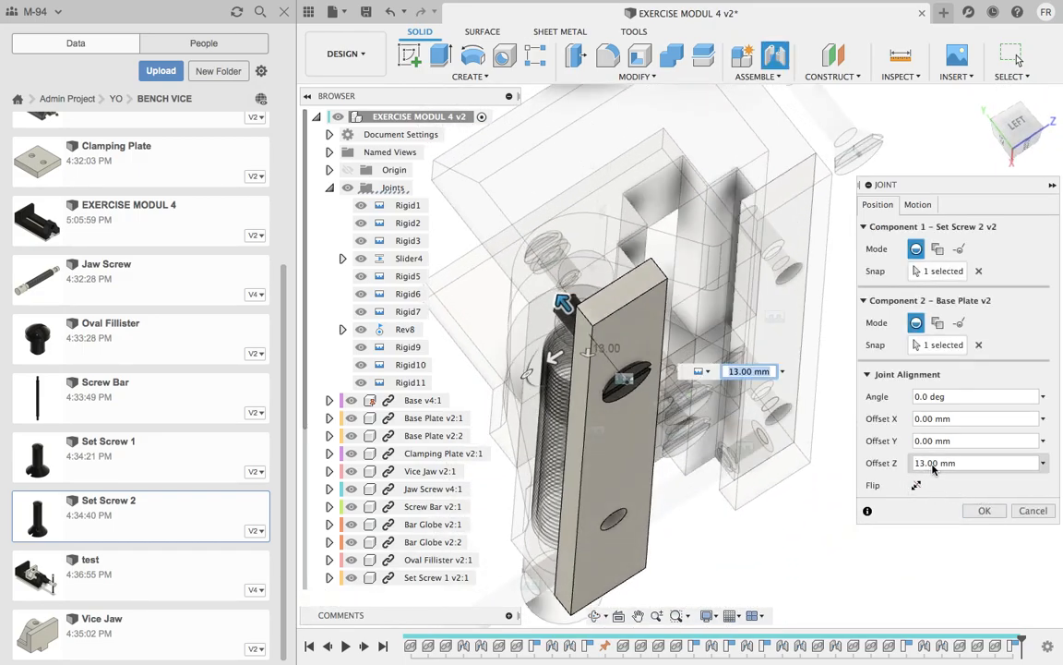
{"action": "key", "text": "BackSpace"}
{"action": "type", "text": "4"}
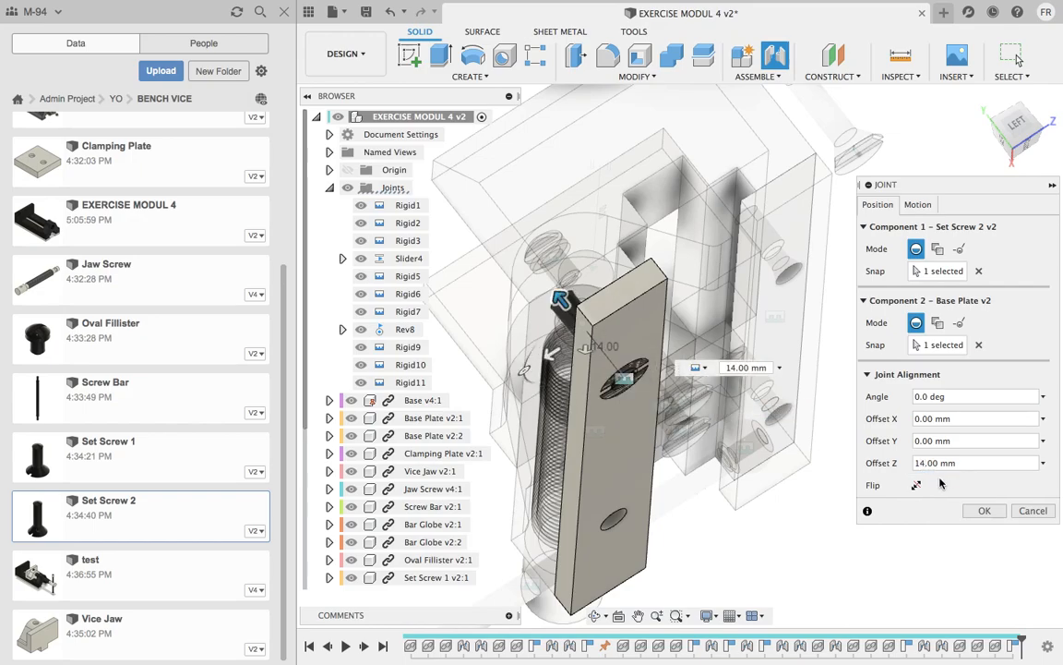
{"action": "type", "text": "3"}
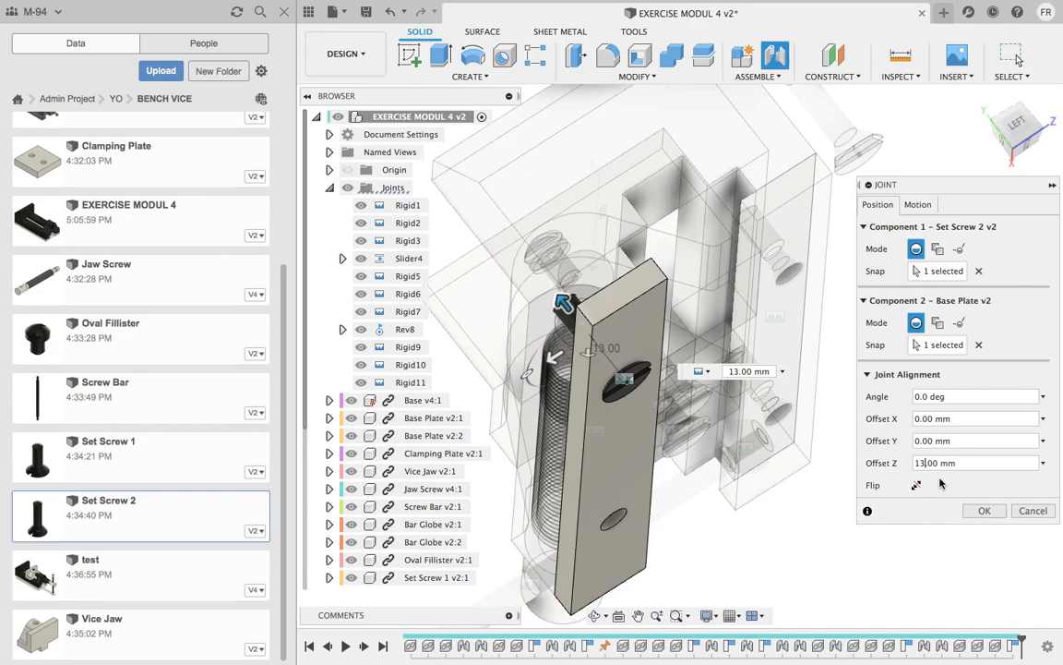
{"action": "key", "text": "Return"}
- Rigidly joint another Set Screw 2 to the opposite Base Plate's hole farther from the handle, with an X offset of -13 mm
{"action": "left_click_drag", "start_coordinate": [895, 464], "coordinate": [851, 385]}
{"action": "middle_click_drag", "start_coordinate": [851, 385], "coordinate": [832, 370], "text": "shift"}
{"action": "scroll", "coordinate": [857, 363], "scroll_direction": "down", "scroll_amount": 5}
{"action": "key", "text": "j"}
{"action": "left_click", "coordinate": [830, 308]}
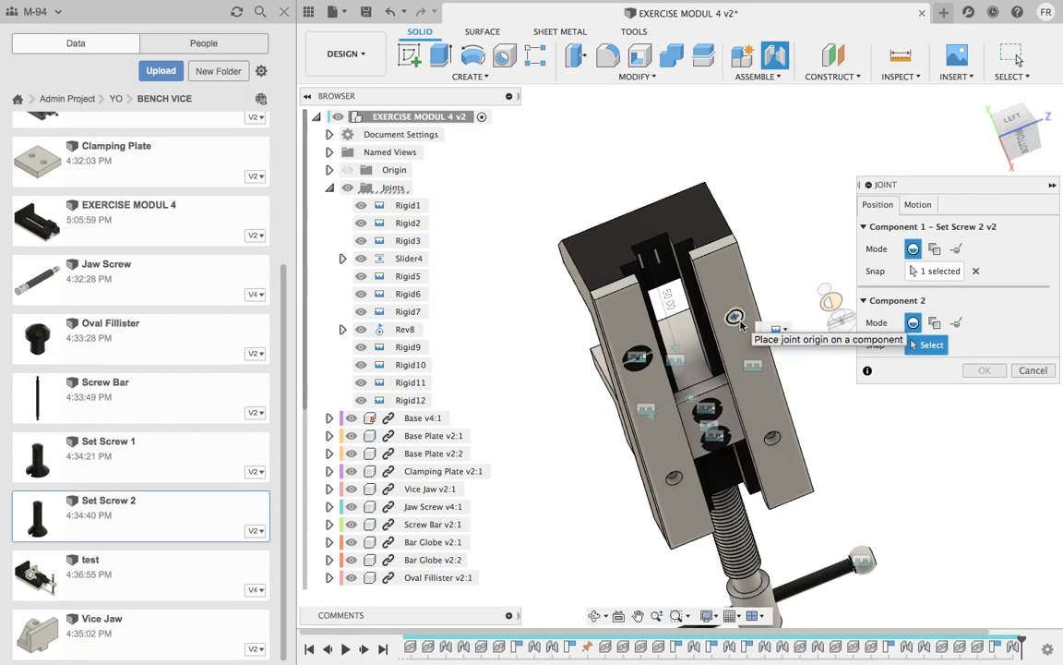
{"action": "left_click", "coordinate": [735, 317]}
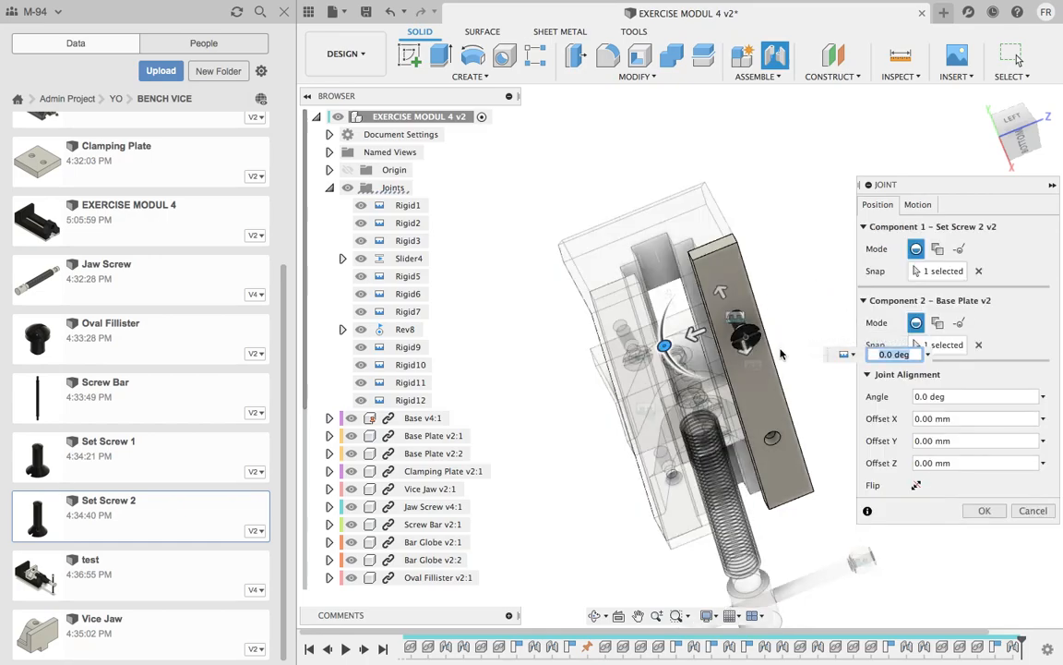
{"action": "left_click_drag", "start_coordinate": [741, 352], "coordinate": [739, 339]}
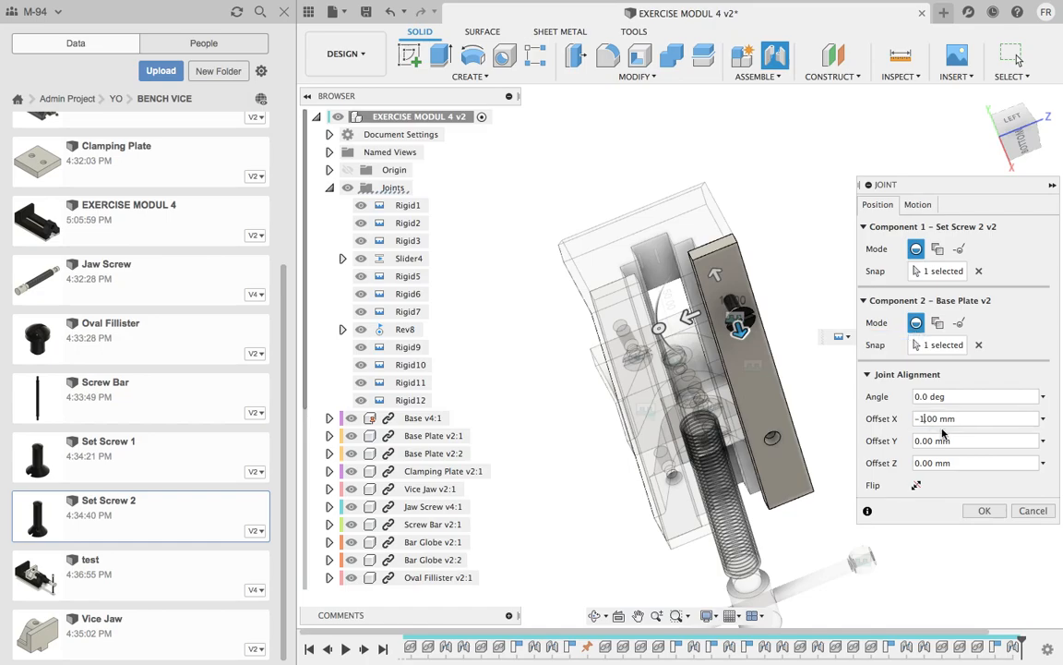
{"action": "key", "text": "Return"}
- Try to correct the second Set Screw 2 joint by changing its X offset, and undo the change
{"action": "scroll", "coordinate": [729, 314], "scroll_direction": "up", "scroll_amount": 5}
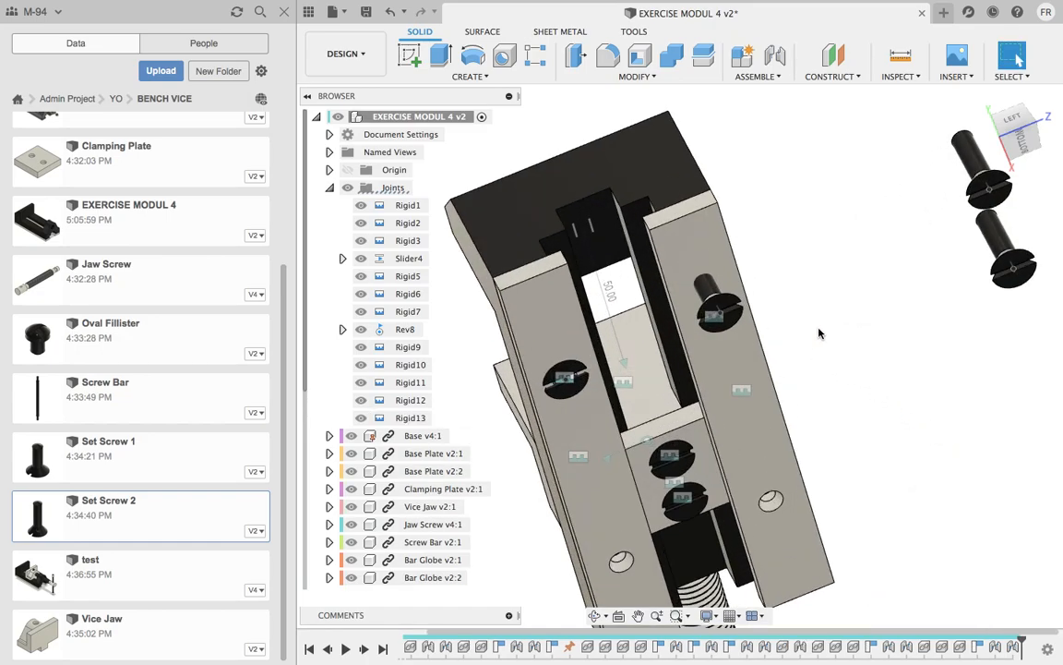
{"action": "right_click", "coordinate": [677, 316]}
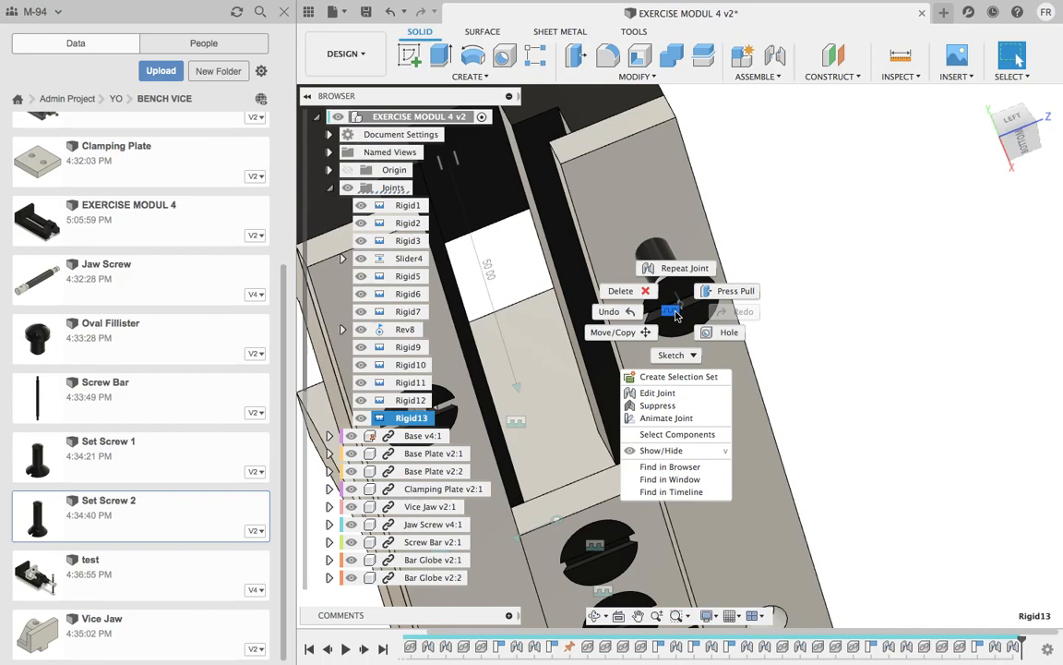
{"action": "left_click", "coordinate": [657, 392]}
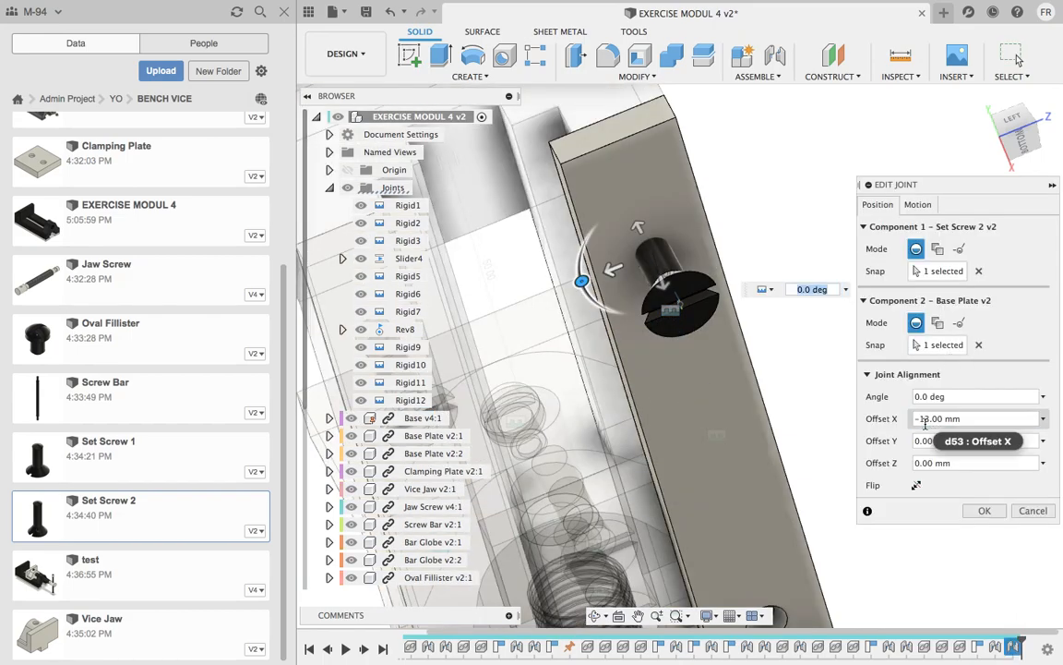
{"action": "key", "text": "Return"}
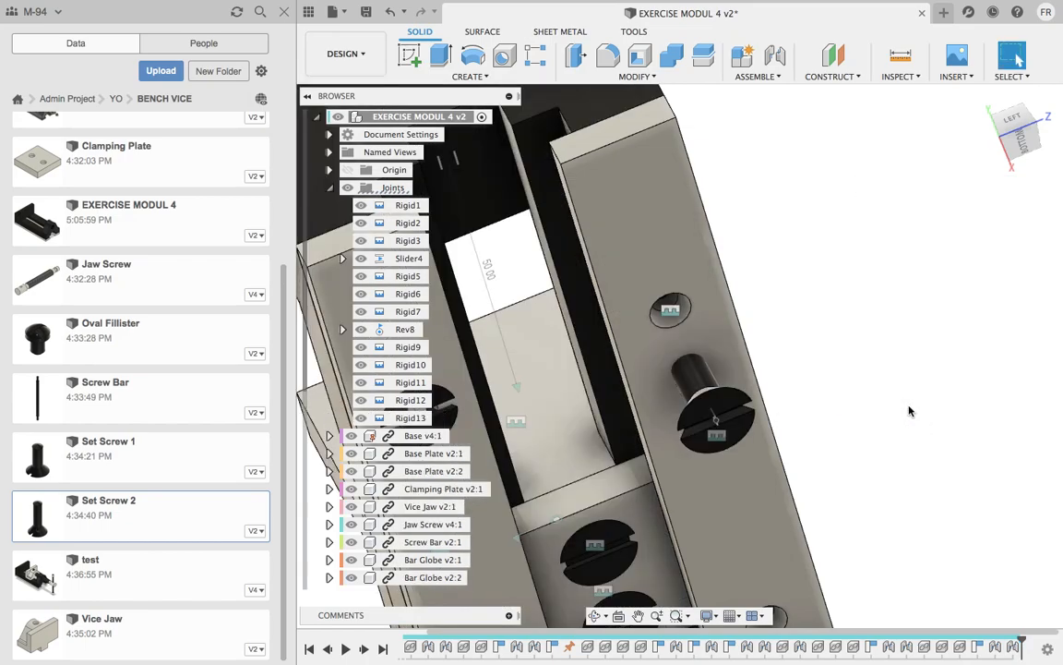
{"action": "scroll", "coordinate": [886, 411], "scroll_direction": "down", "scroll_amount": 3}
{"action": "middle_click_drag", "start_coordinate": [878, 410], "coordinate": [856, 406], "text": "shift"}
{"action": "key", "text": "super+z"}
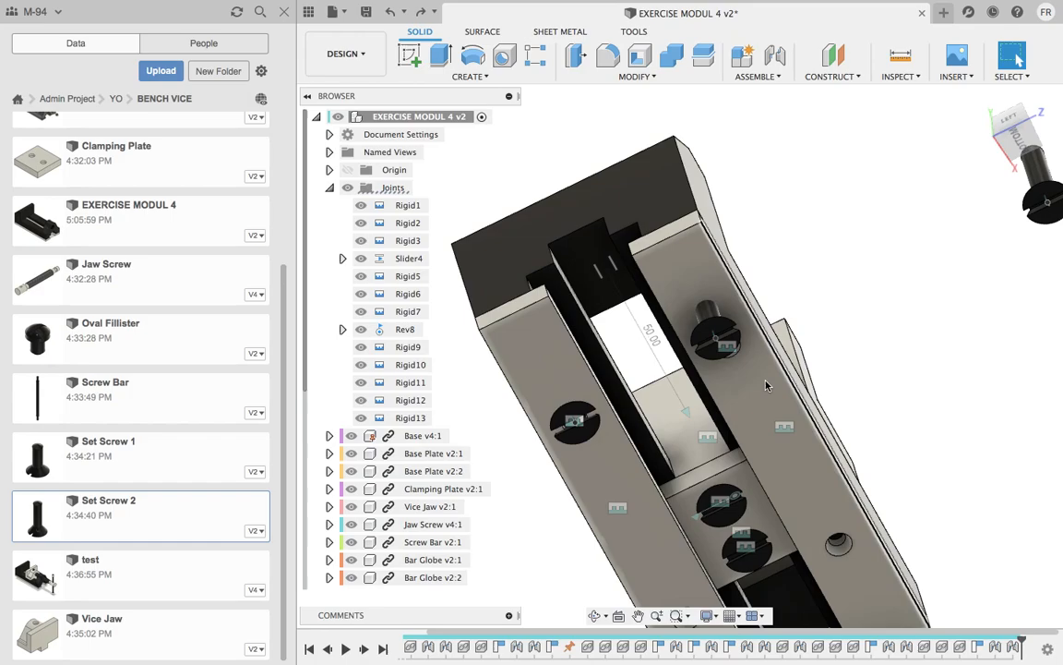
- Edit the second Set Screw 2 joint on the Base Plate and set its X offset to 0 mm
{"action": "left_click", "coordinate": [734, 351]}
{"action": "right_click", "coordinate": [732, 352]}
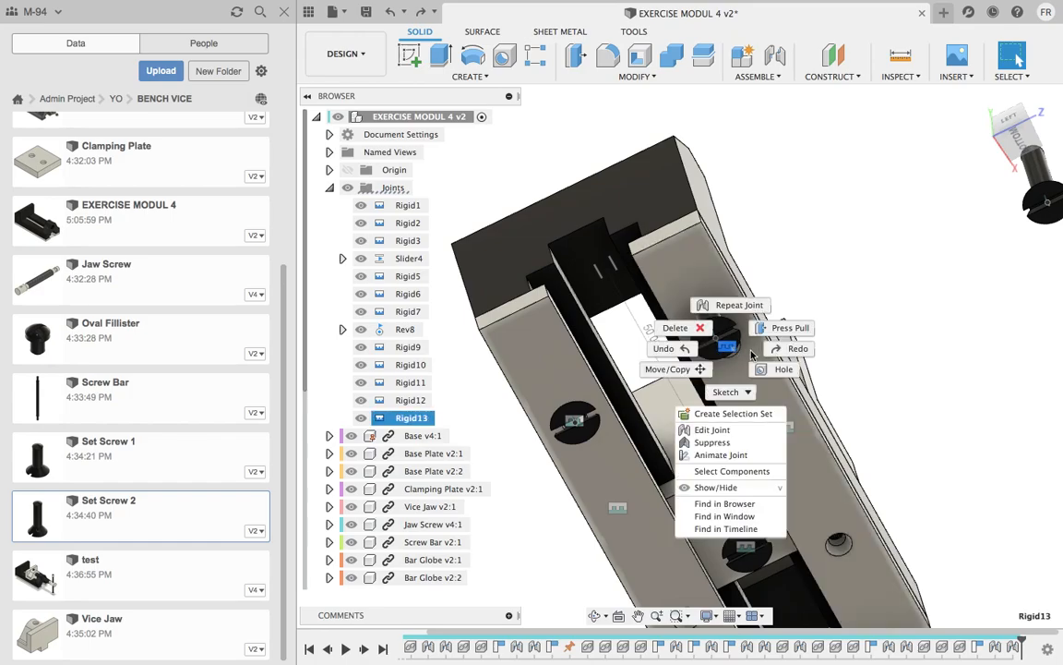
{"action": "left_click", "coordinate": [712, 429]}
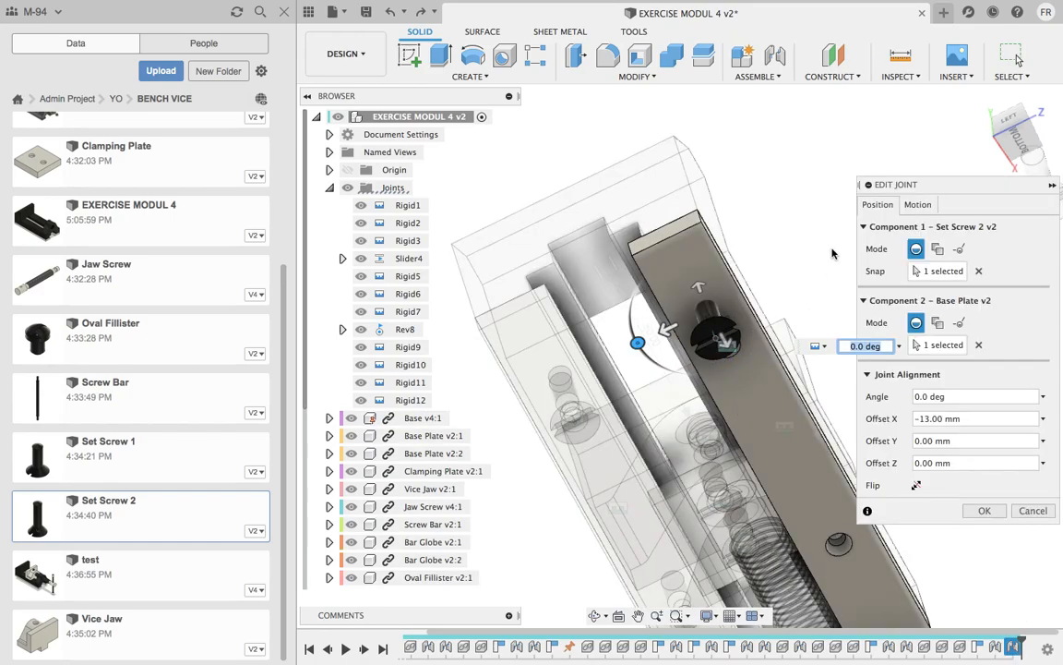
{"action": "left_click_drag", "start_coordinate": [699, 288], "coordinate": [706, 282]}
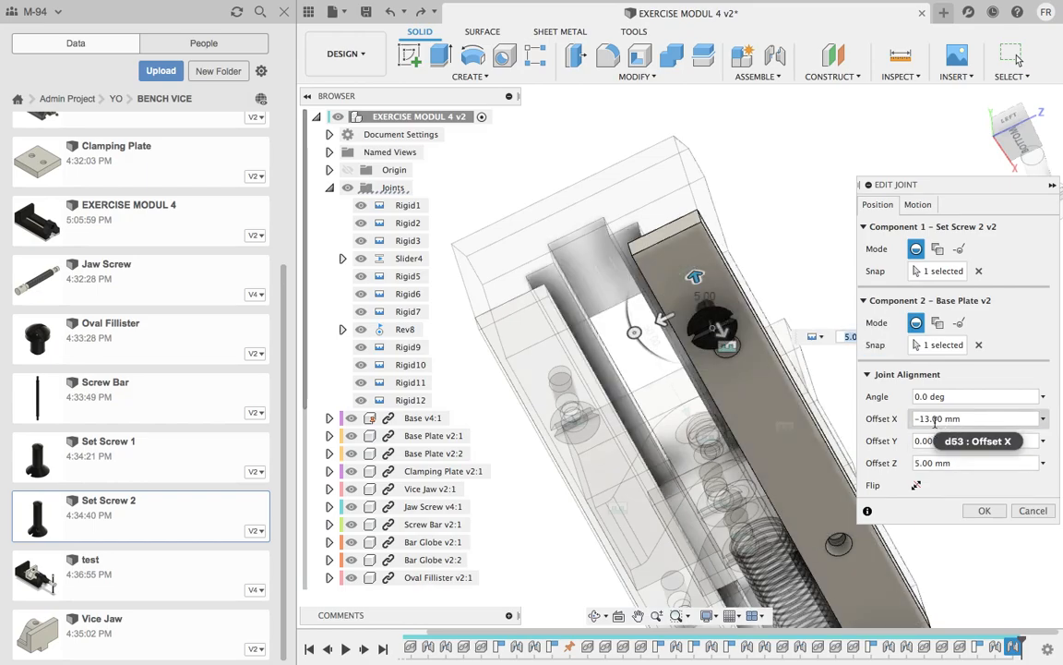
{"action": "left_click", "coordinate": [935, 419]}
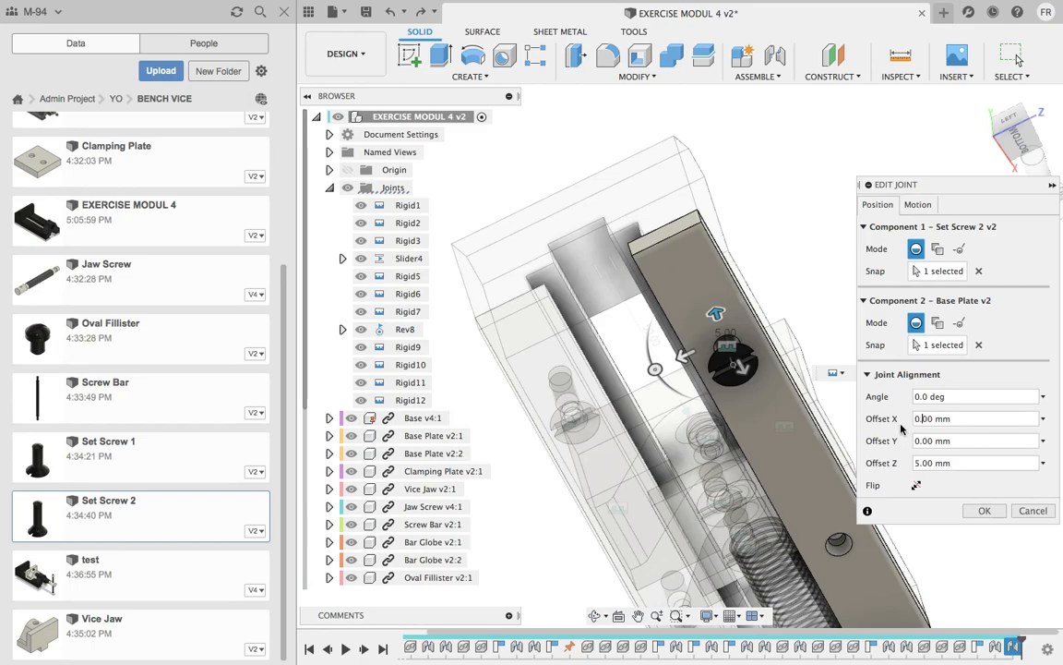
- Sink the second Set Screw 2 into the Base Plate with a joint Z offset of 13 mm and finish the edit
{"action": "middle_click_drag", "start_coordinate": [783, 277], "coordinate": [746, 359], "text": "shift"}
{"action": "left_click_drag", "start_coordinate": [722, 314], "coordinate": [721, 288]}
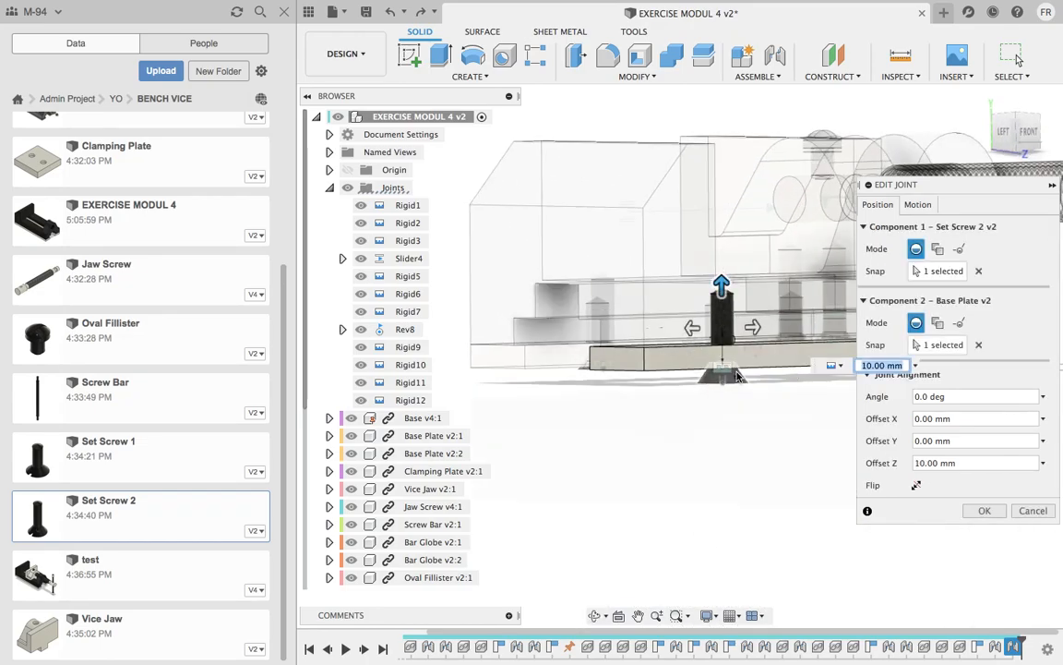
{"action": "left_click", "coordinate": [924, 464]}
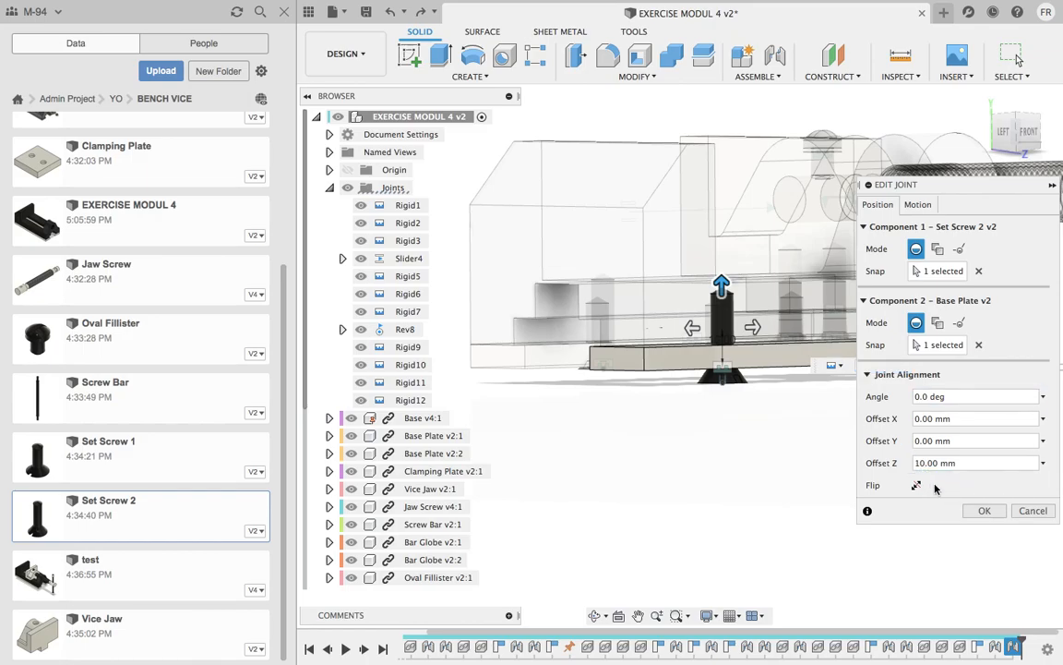
{"action": "type", "text": "3"}
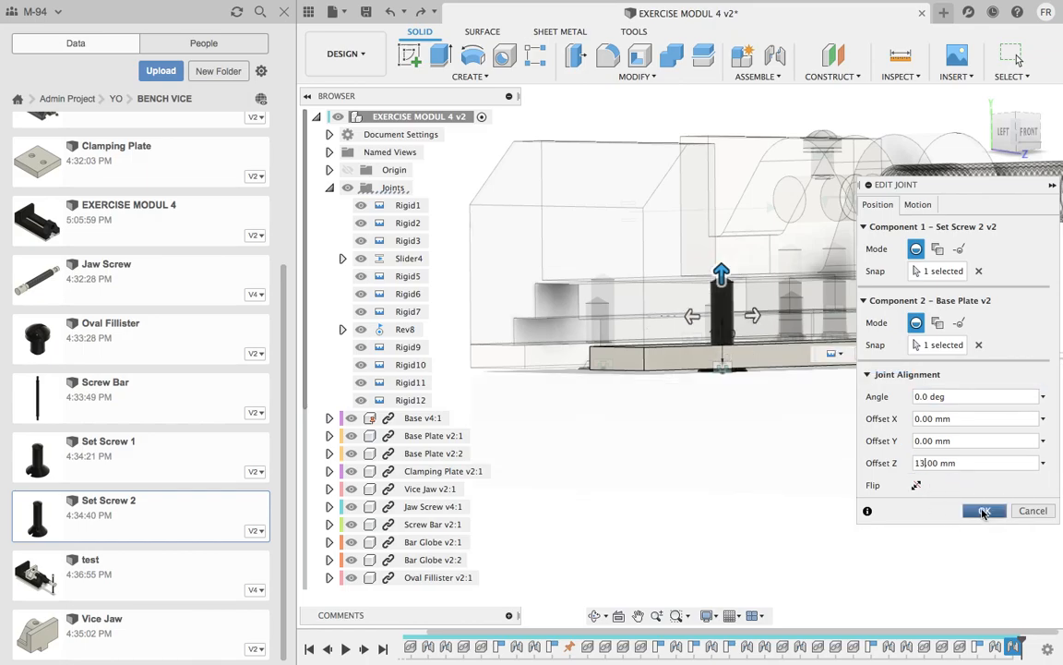
{"action": "left_click", "coordinate": [984, 512]}
- Examine from above and below how the two jointed Set Screw 2 parts sit in the base and base plates
{"action": "middle_click_drag", "start_coordinate": [690, 437], "coordinate": [788, 344], "text": "shift"}
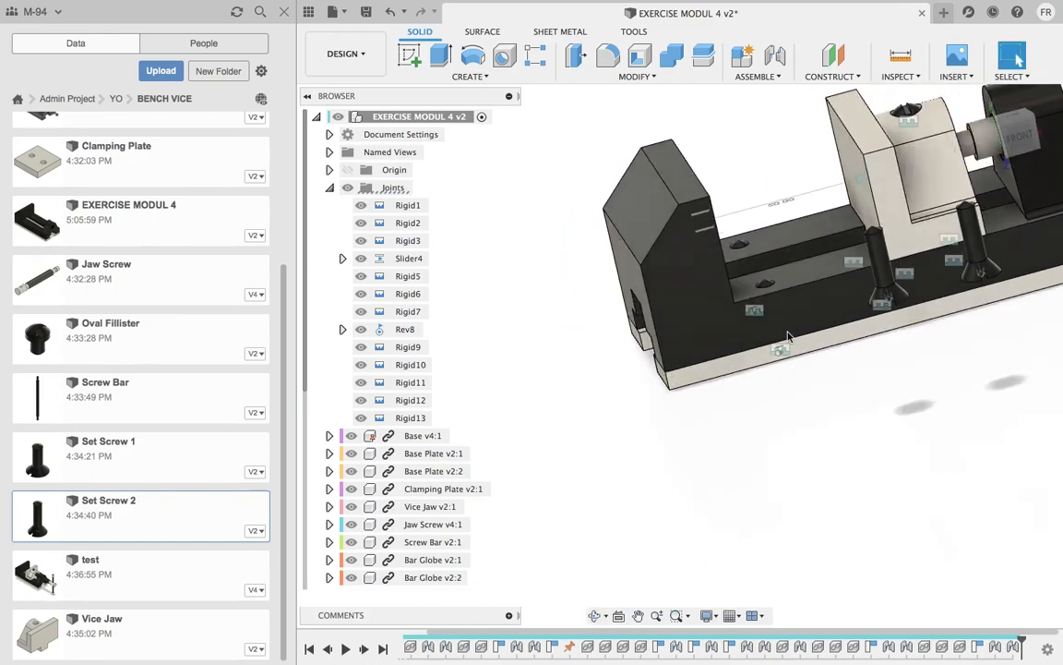
{"action": "scroll", "coordinate": [694, 270], "scroll_direction": "up", "scroll_amount": 5}
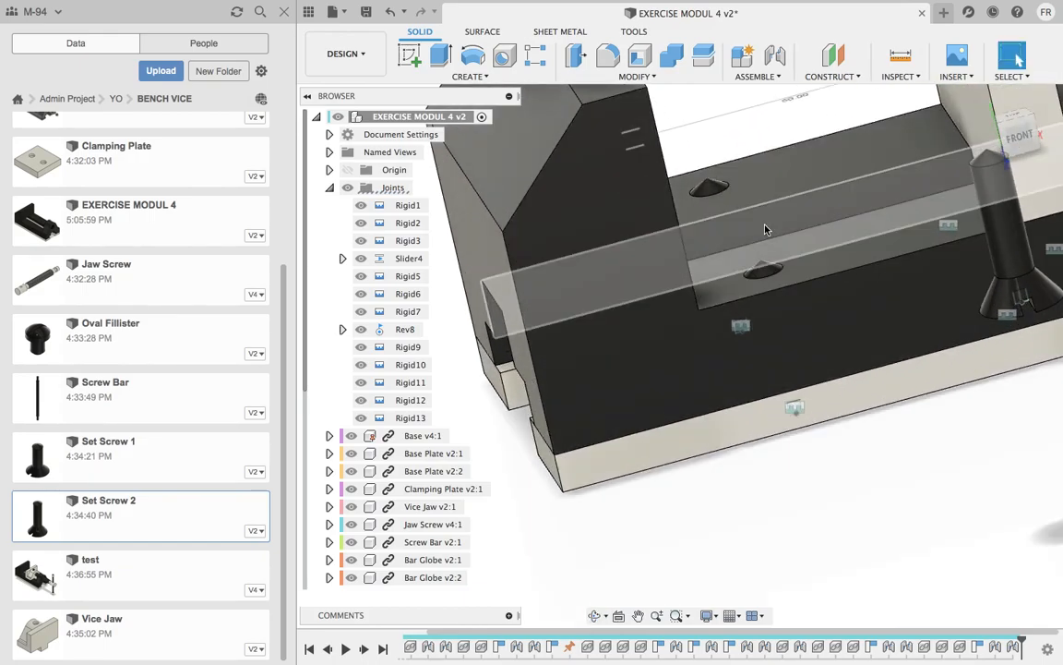
{"action": "scroll", "coordinate": [723, 200], "scroll_direction": "up", "scroll_amount": 3}
{"action": "scroll", "coordinate": [718, 199], "scroll_direction": "down", "scroll_amount": 2}
{"action": "mouse_move", "coordinate": [790, 383]}
{"action": "middle_mouse_down", "text": "shift"}
{"action": "mouse_move", "coordinate": [757, 290]}
{"action": "mouse_move", "coordinate": [760, 442]}
{"action": "mouse_move", "coordinate": [749, 466]}
{"action": "mouse_move", "coordinate": [759, 467]}
{"action": "mouse_move", "coordinate": [776, 416]}
{"action": "mouse_move", "coordinate": [775, 367]}
{"action": "mouse_move", "coordinate": [777, 380]}
{"action": "middle_mouse_up", "text": "shift"}
{"action": "left_click", "coordinate": [788, 448]}
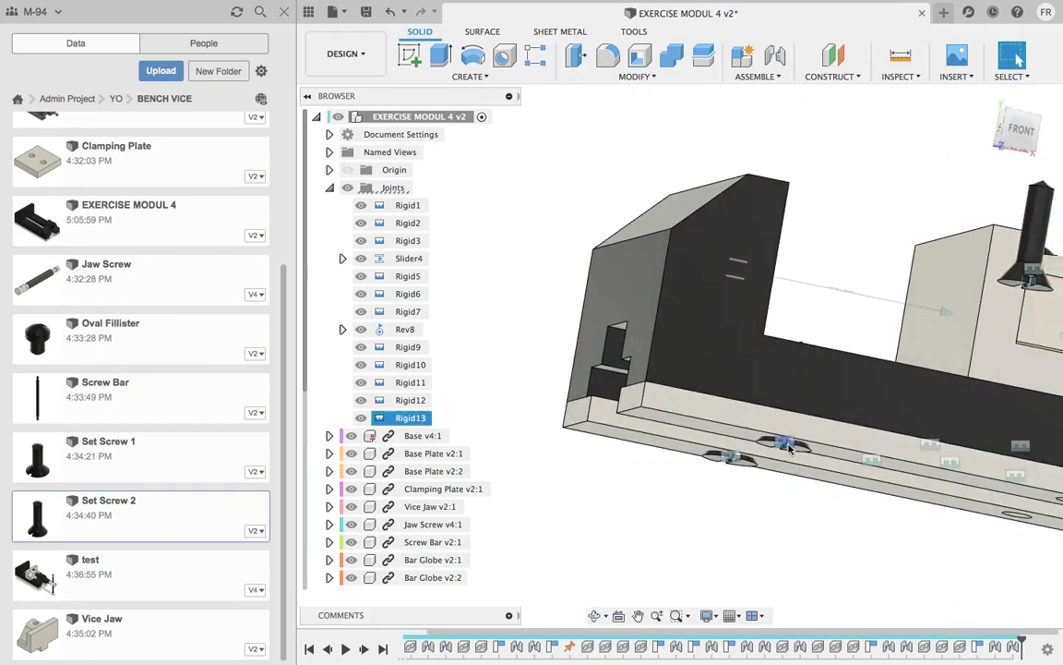
{"action": "scroll", "coordinate": [799, 477], "scroll_direction": "down", "scroll_amount": 6}
{"action": "middle_click_drag", "start_coordinate": [826, 534], "coordinate": [895, 440]}
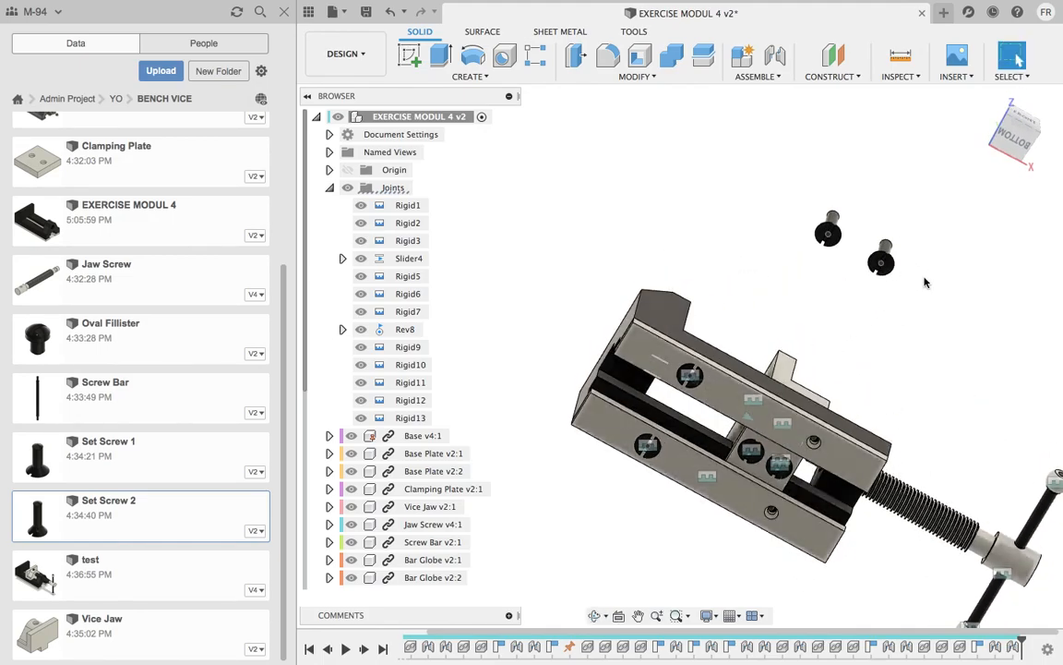
- Rigidly joint a third Set Screw 2 to a Base Plate hole nearer the jaw screw's handle, with a Z offset of 13 mm
{"action": "key", "text": "j"}
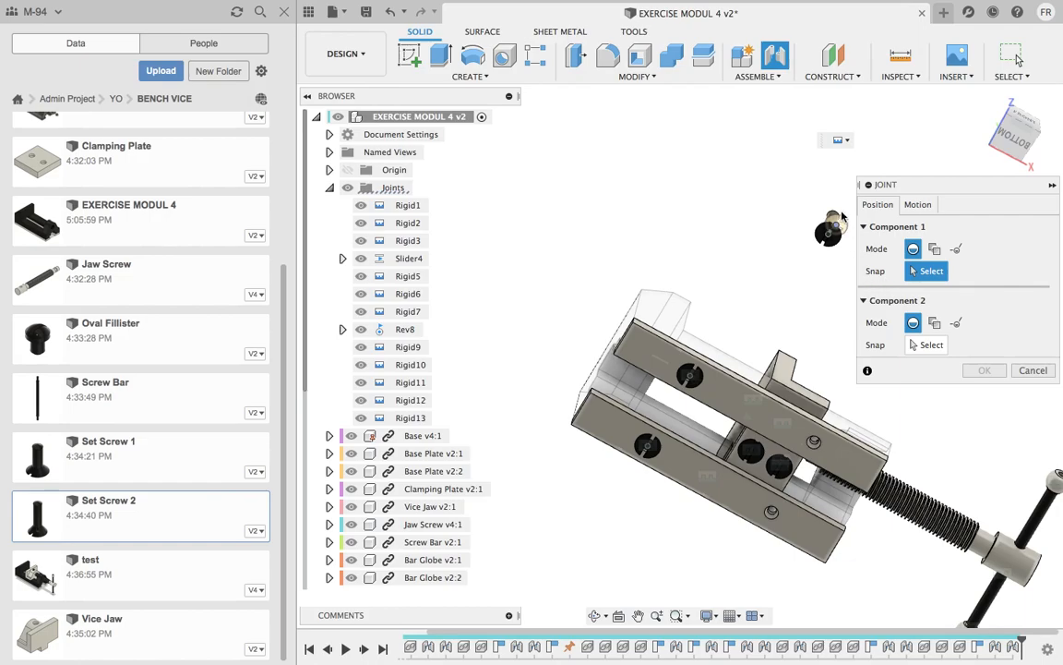
{"action": "left_click", "coordinate": [835, 223]}
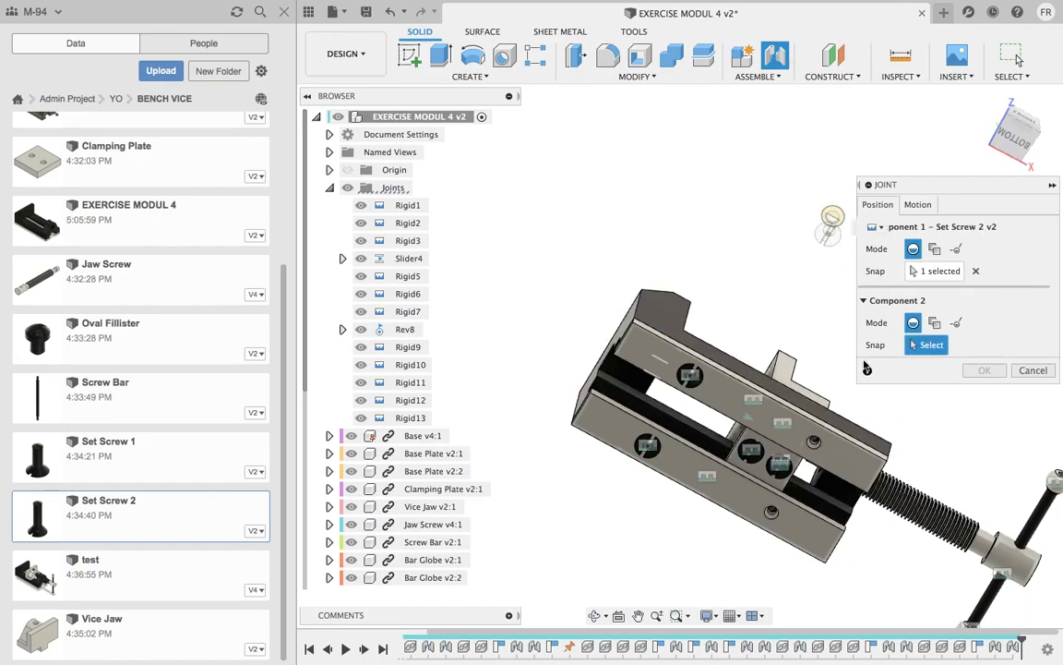
{"action": "left_click", "coordinate": [814, 445]}
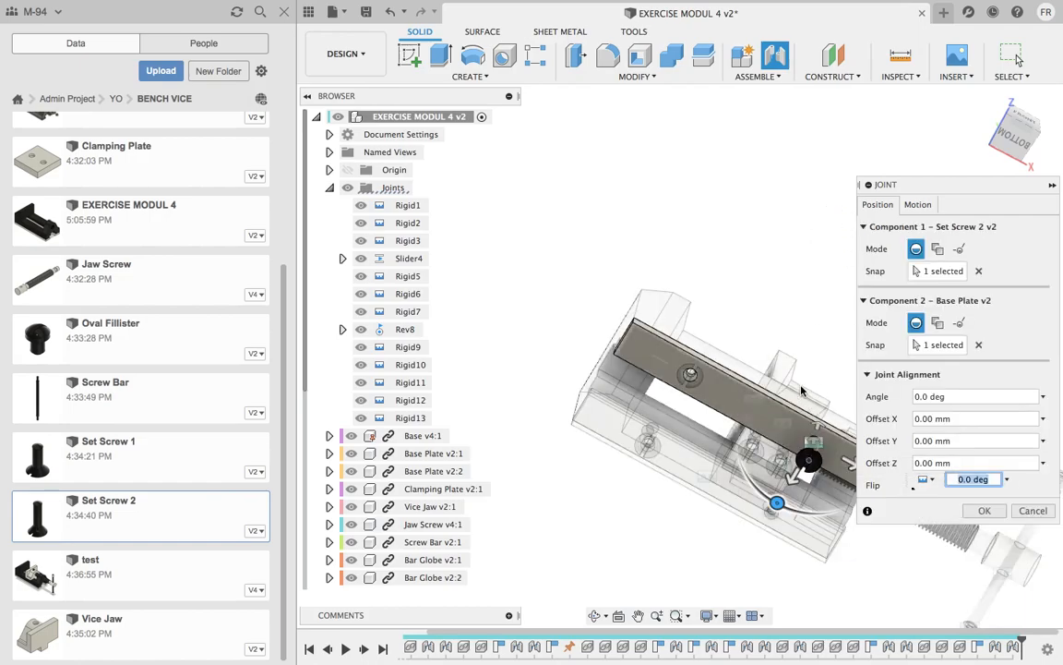
{"action": "left_click_drag", "start_coordinate": [831, 415], "coordinate": [919, 469]}
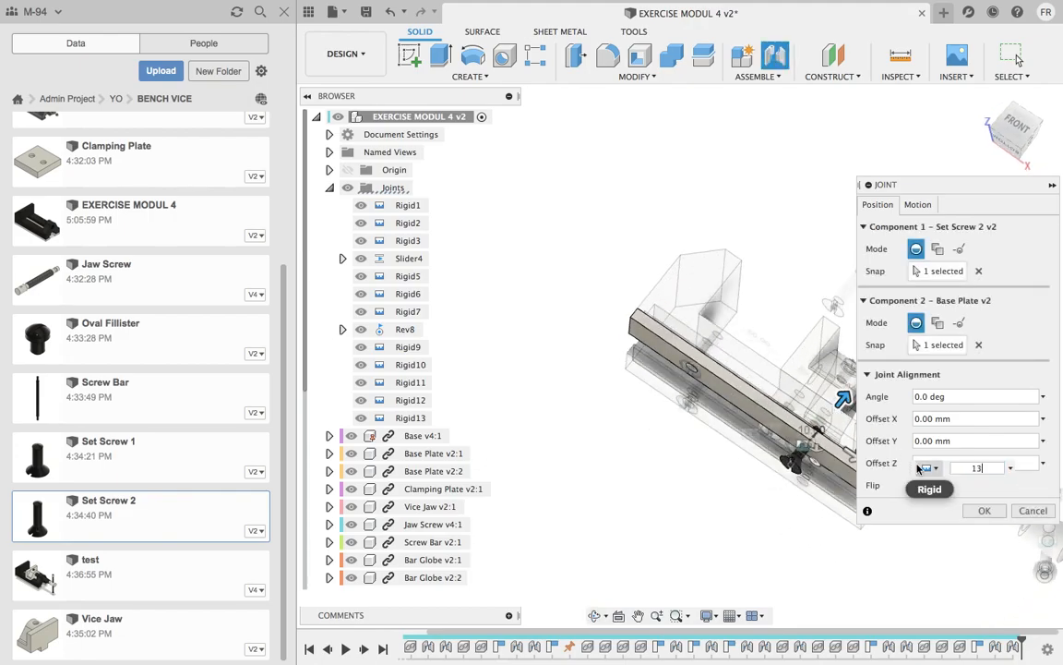
{"action": "key", "text": "Return"}
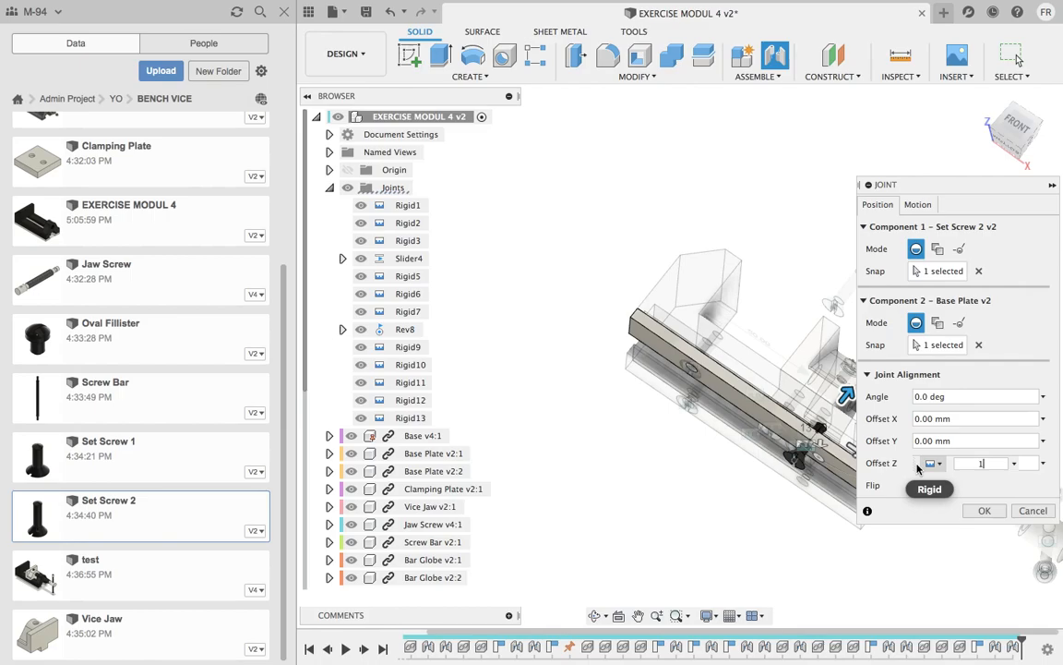
{"action": "type", "text": "2"}
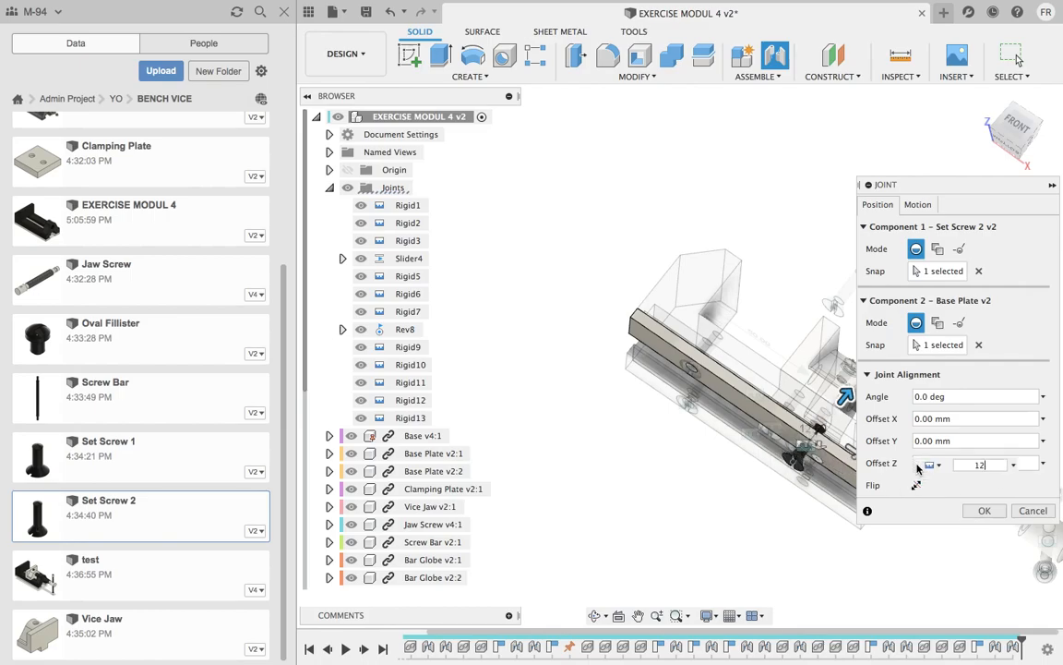
{"action": "key", "text": "Return"}
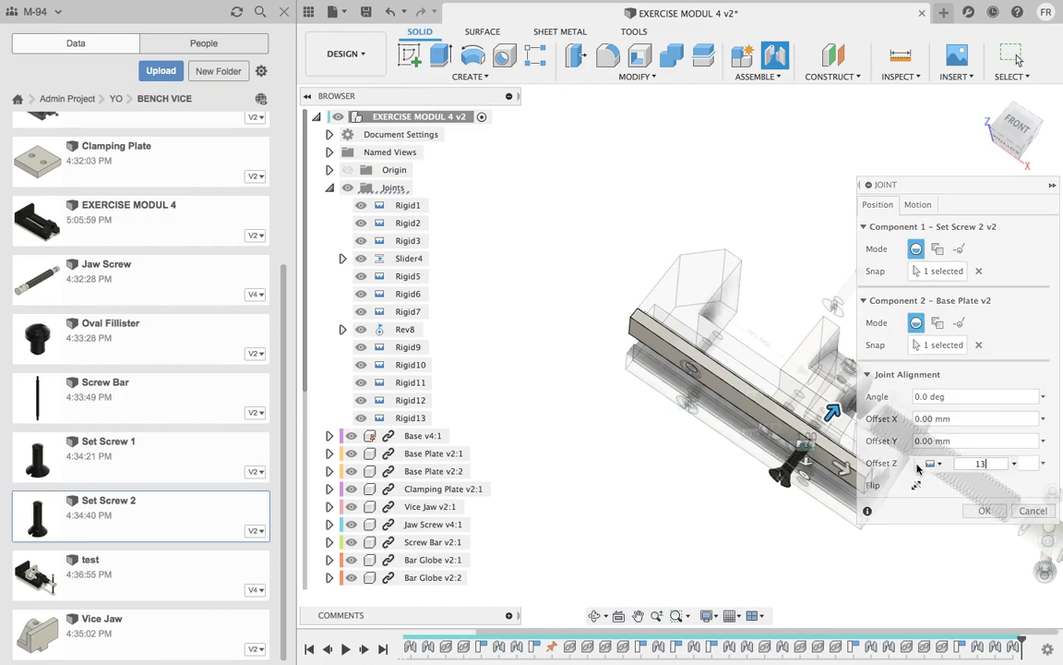
{"action": "key", "text": "Return"}
- Edit the third Set Screw 2 joint to sink the screw deeper, with a Z offset of 20 mm
{"action": "scroll", "coordinate": [831, 499], "scroll_direction": "up", "scroll_amount": 5}
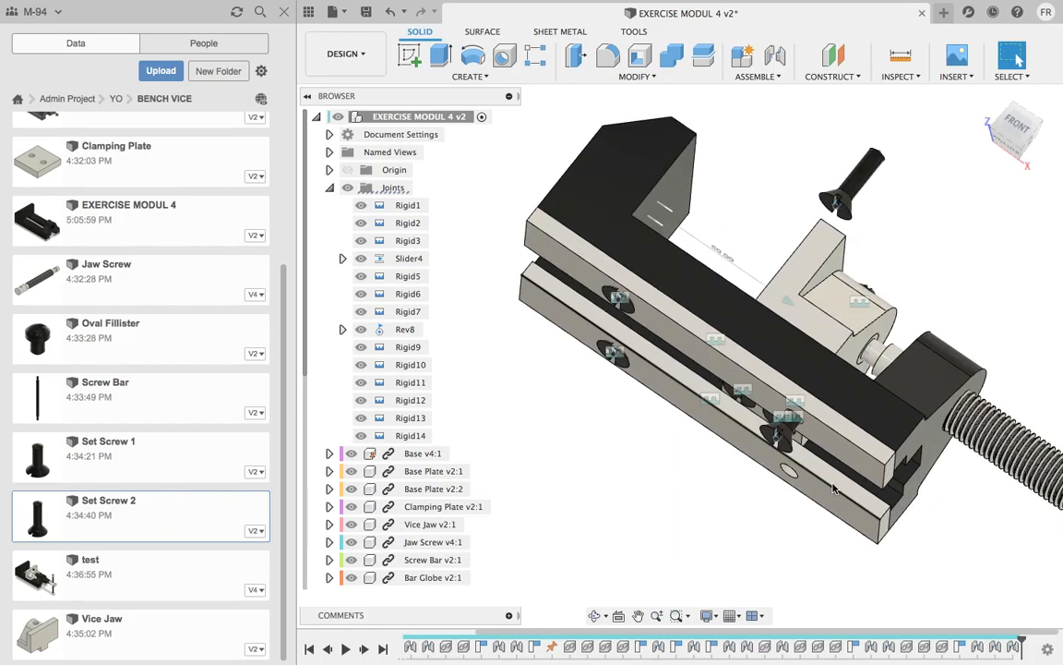
{"action": "middle_click_drag", "start_coordinate": [834, 479], "coordinate": [718, 447], "text": "shift"}
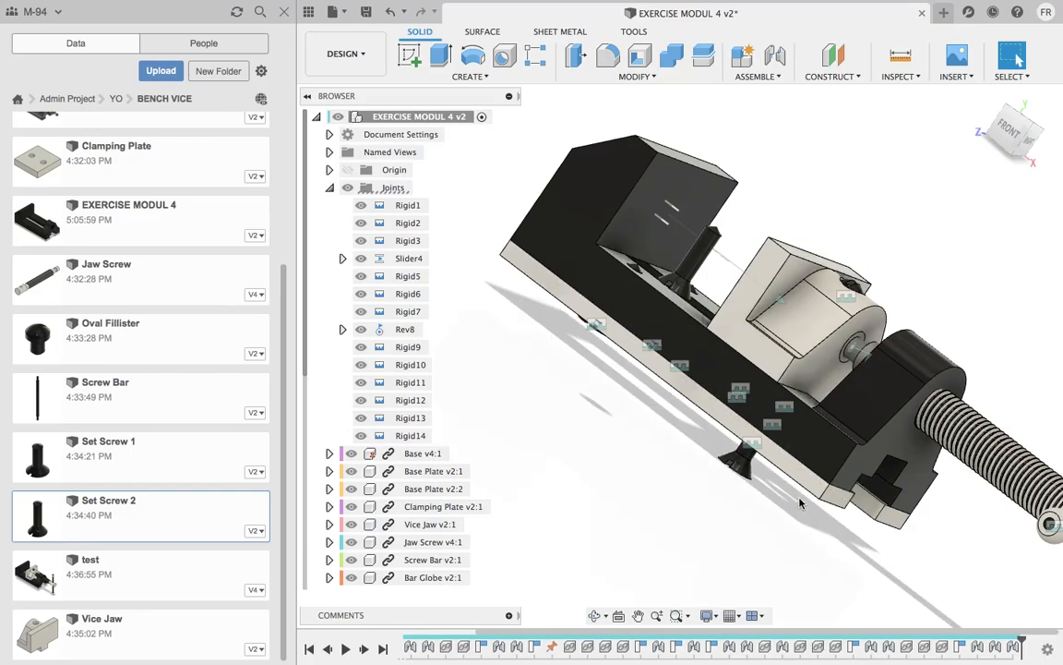
{"action": "left_click", "coordinate": [752, 444]}
{"action": "right_click", "coordinate": [755, 446]}
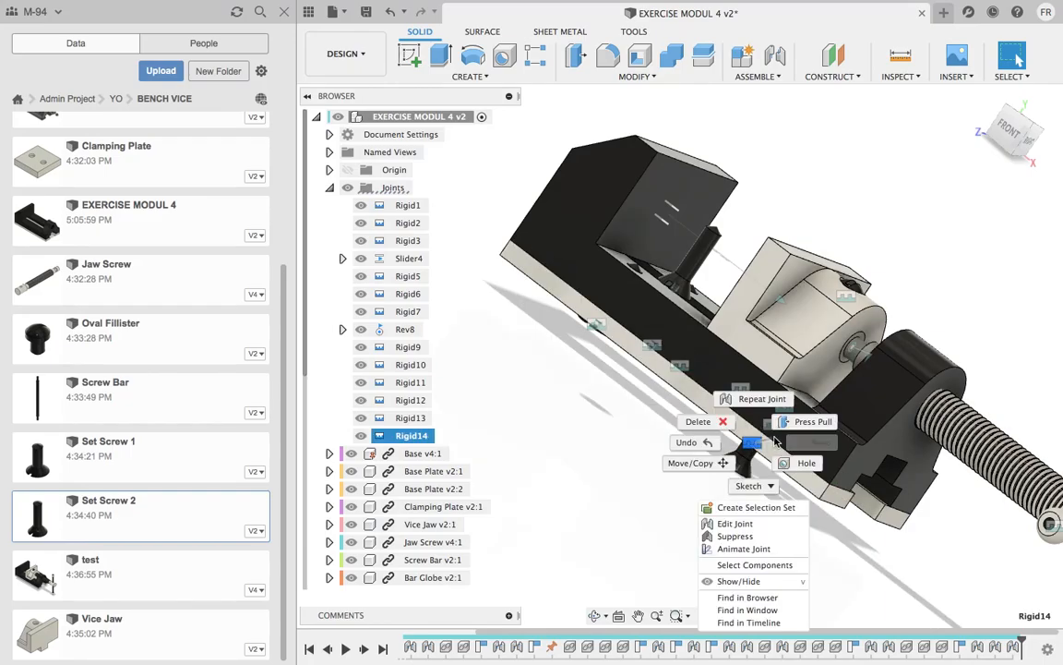
{"action": "left_click", "coordinate": [729, 524]}
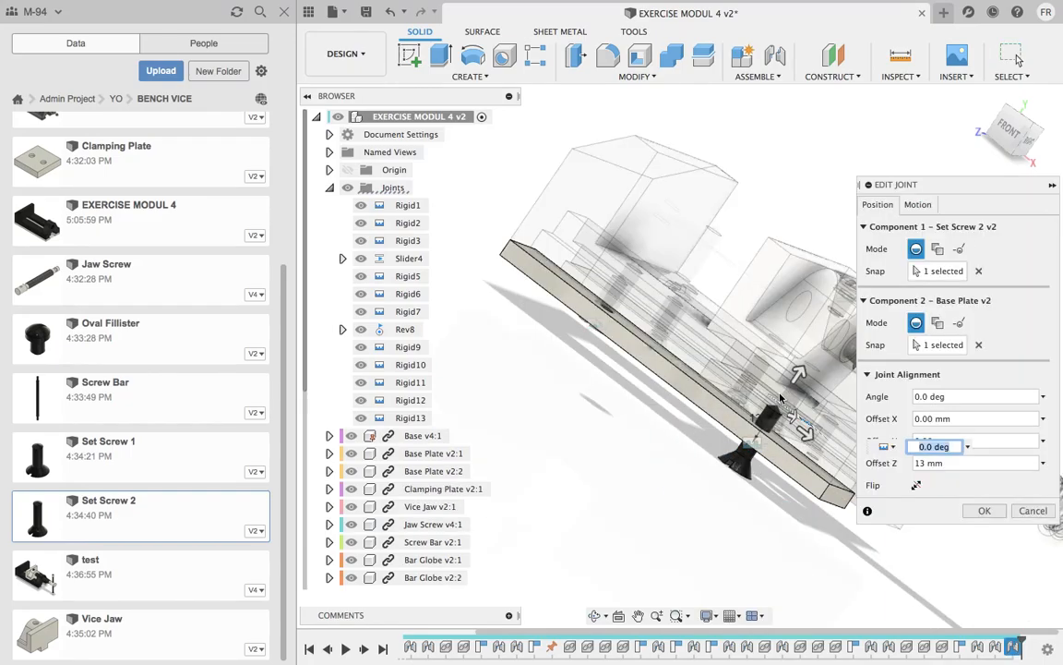
{"action": "mouse_move", "coordinate": [798, 376]}
{"action": "left_mouse_down"}
{"action": "mouse_move", "coordinate": [805, 415]}
{"action": "mouse_move", "coordinate": [813, 368]}
{"action": "left_mouse_up"}
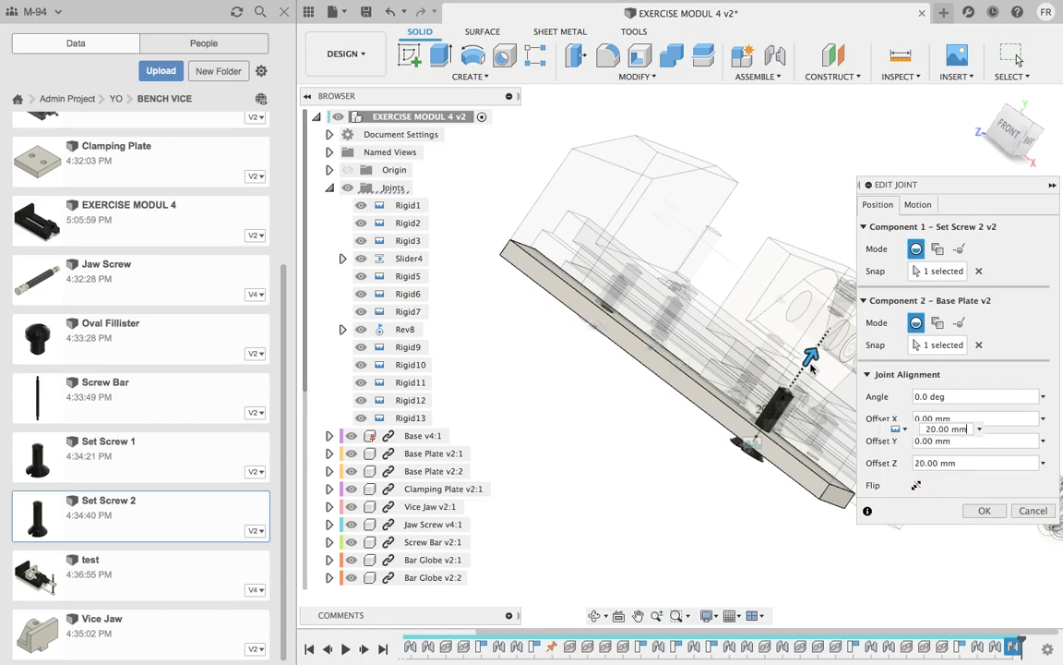
{"action": "middle_click_drag", "start_coordinate": [788, 472], "coordinate": [805, 501], "text": "shift"}
{"action": "left_click", "coordinate": [972, 511]}
- Rigidly joint the last loose Set Screw 2 to the remaining empty Base Plate hole
{"action": "scroll", "coordinate": [802, 448], "scroll_direction": "up", "scroll_amount": 5}
{"action": "scroll", "coordinate": [803, 451], "scroll_direction": "down", "scroll_amount": 3}
{"action": "middle_click_drag", "start_coordinate": [806, 454], "coordinate": [866, 345], "text": "shift"}
{"action": "scroll", "coordinate": [772, 368], "scroll_direction": "down", "scroll_amount": 5}
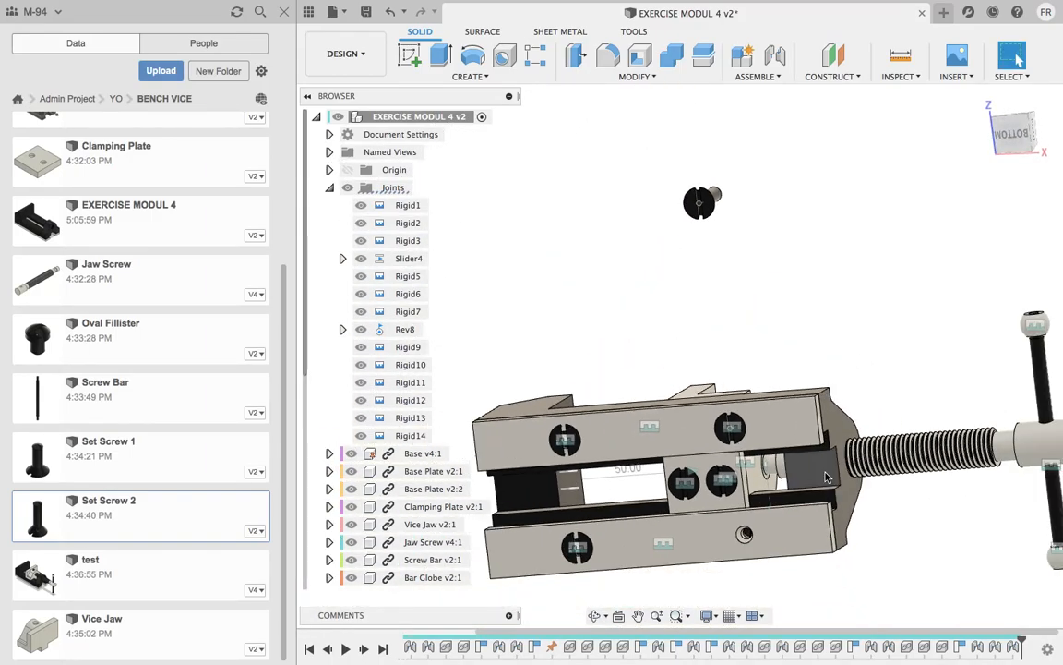
{"action": "key", "text": "j"}
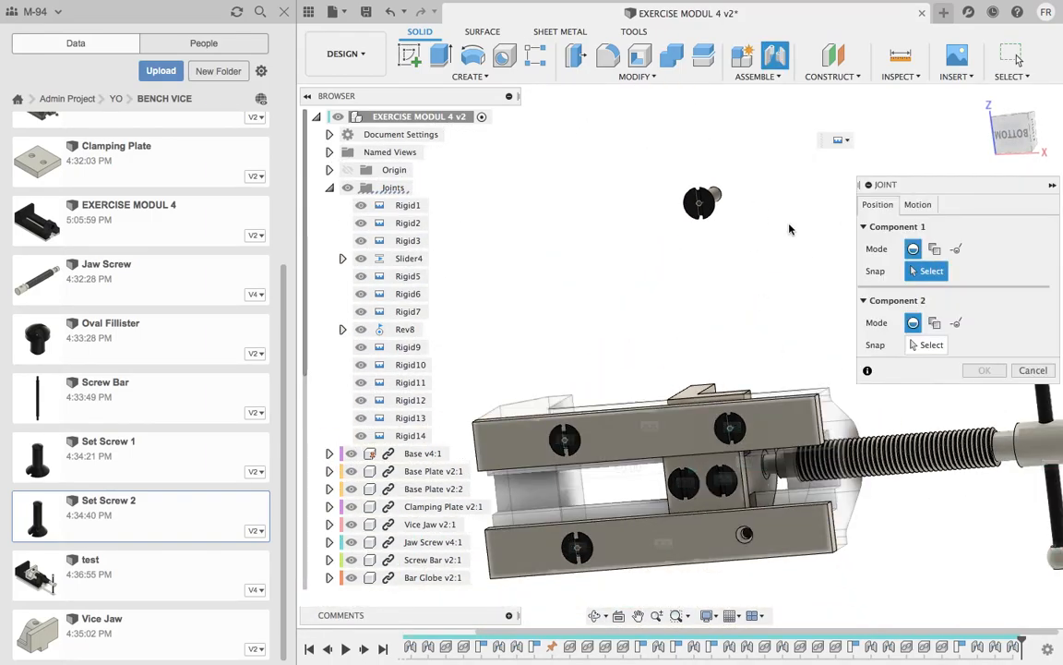
{"action": "middle_click_drag", "start_coordinate": [788, 228], "coordinate": [734, 235], "text": "shift"}
{"action": "left_click", "coordinate": [721, 191]}
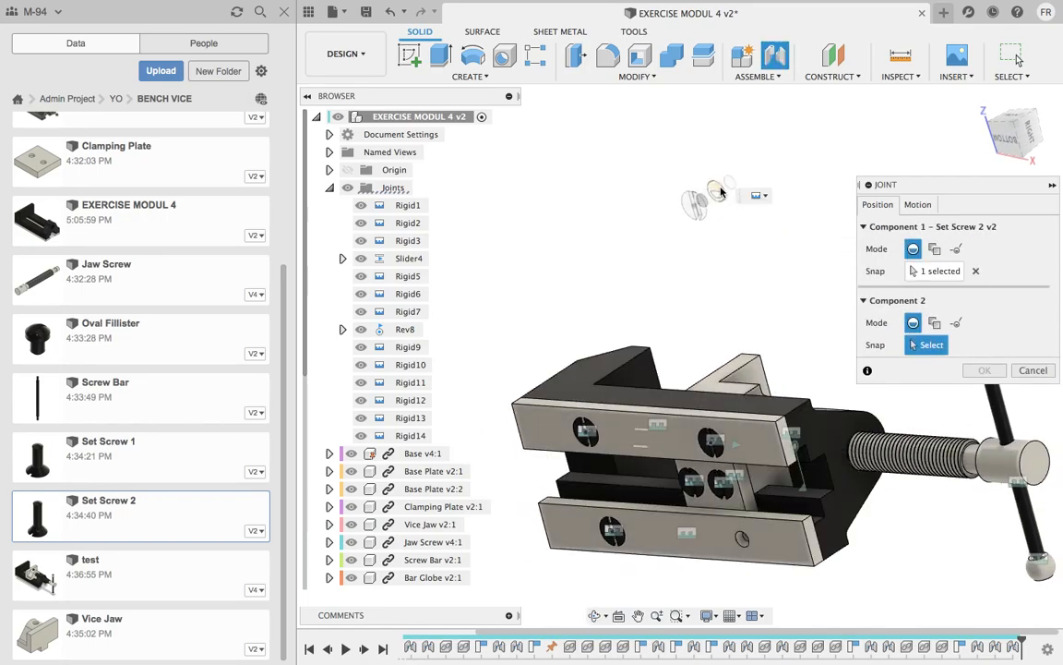
{"action": "left_click", "coordinate": [744, 542]}
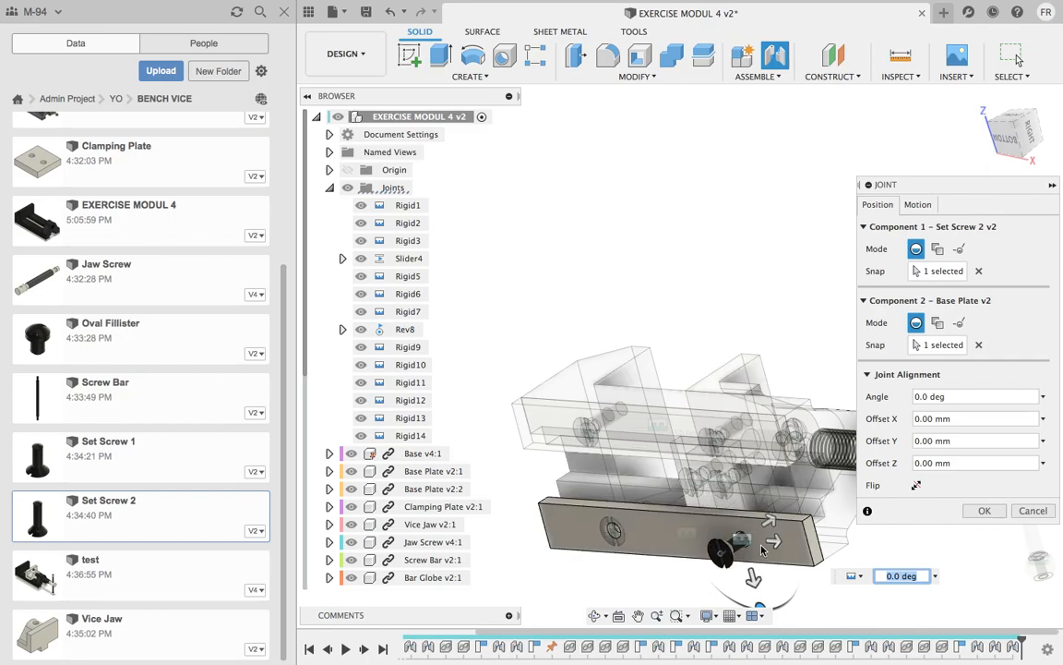
- Sink the last Set Screw 2 into its Base Plate hole with a joint Z offset and finish the joint
{"action": "left_click_drag", "start_coordinate": [766, 524], "coordinate": [786, 512]}
{"action": "mouse_move", "coordinate": [787, 511]}
{"action": "middle_mouse_down", "text": "shift"}
{"action": "mouse_move", "coordinate": [763, 541]}
{"action": "mouse_move", "coordinate": [792, 494]}
{"action": "middle_mouse_up", "text": "shift"}
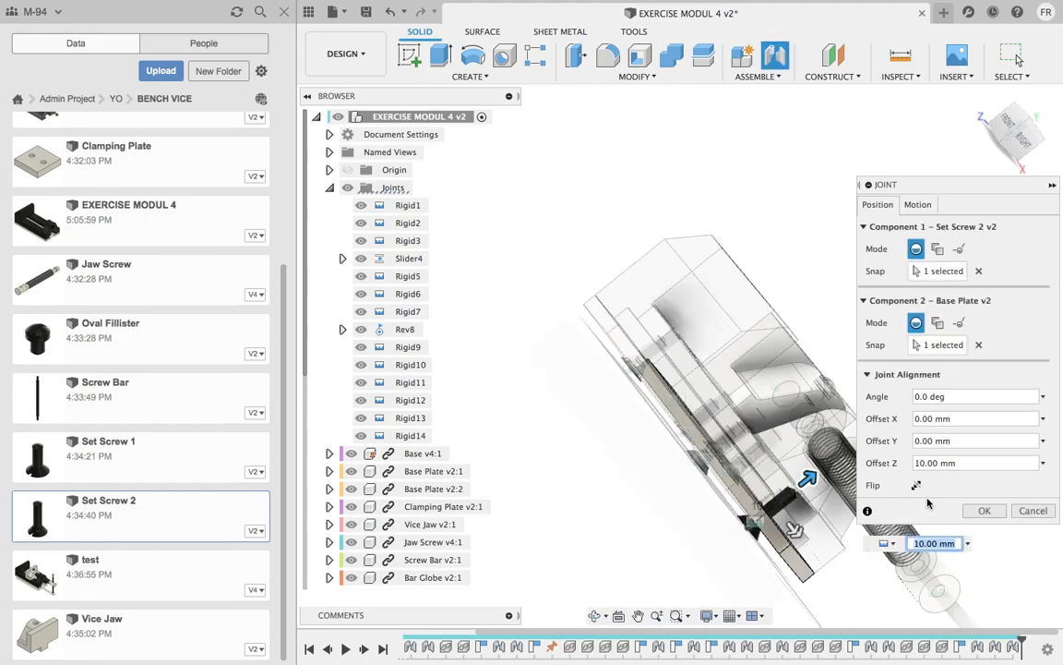
{"action": "key", "text": "Return"}
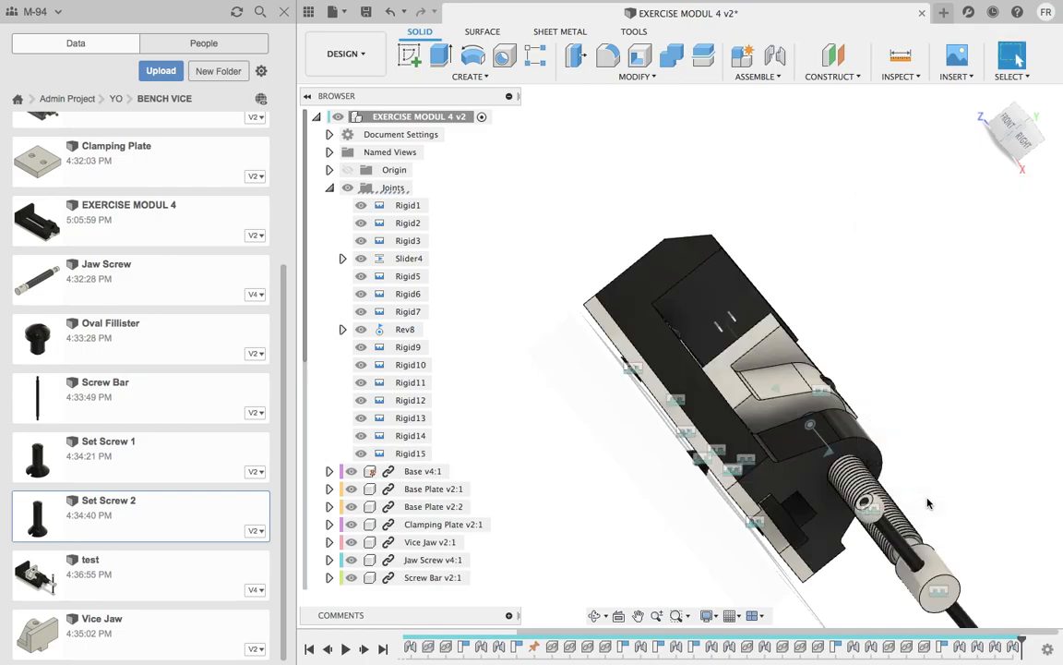
- Collapse and hide the Joints folder, and close the project data list to enlarge the modelling area
{"action": "scroll", "coordinate": [873, 397], "scroll_direction": "down", "scroll_amount": 4}
{"action": "middle_click_drag", "start_coordinate": [878, 375], "coordinate": [930, 458], "text": "shift"}
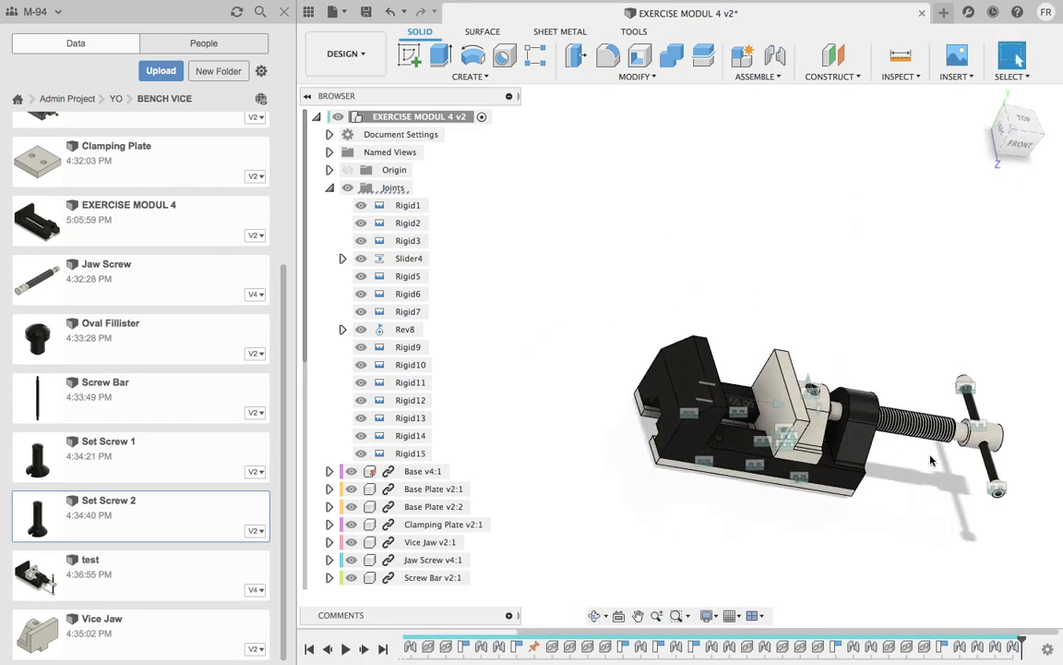
{"action": "left_click", "coordinate": [330, 189]}
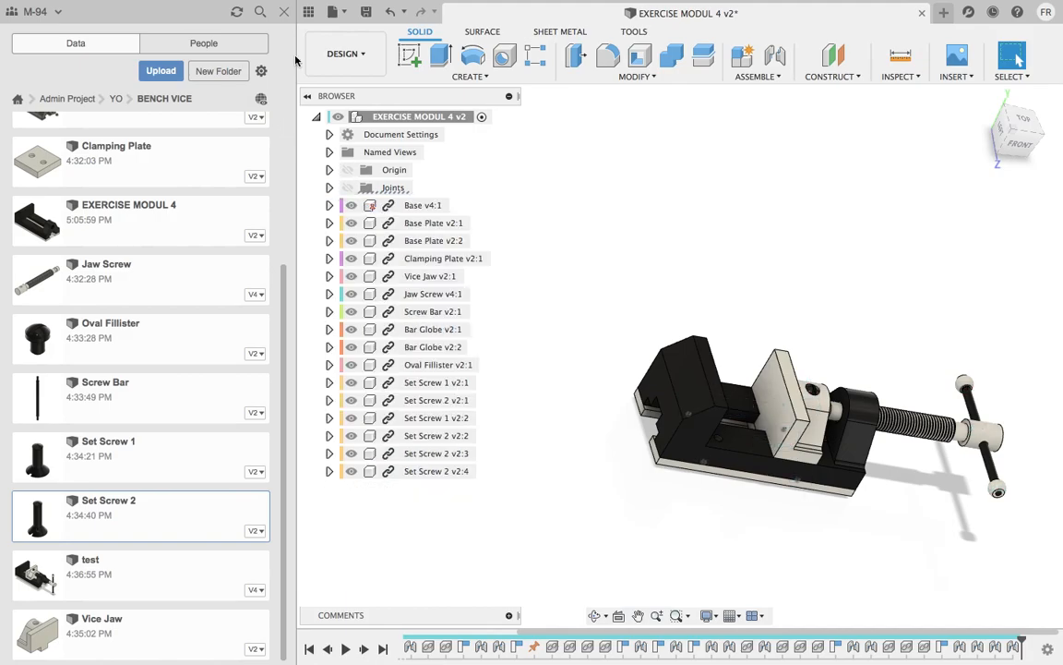
{"action": "left_click", "coordinate": [284, 12]}
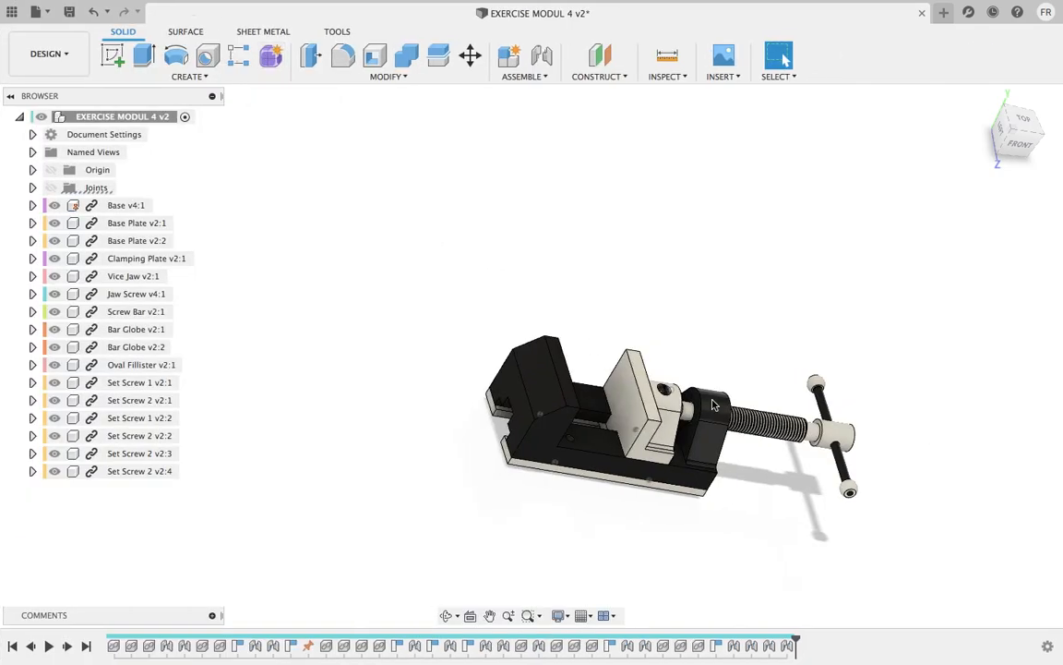
- Test the assembly's motion by sliding the Vice Jaw toward the fixed jaw and rotating the jaw screw with its bar
{"action": "scroll", "coordinate": [743, 443], "scroll_direction": "up", "scroll_amount": 3}
{"action": "middle_click_drag", "start_coordinate": [713, 438], "coordinate": [513, 437], "text": "shift"}
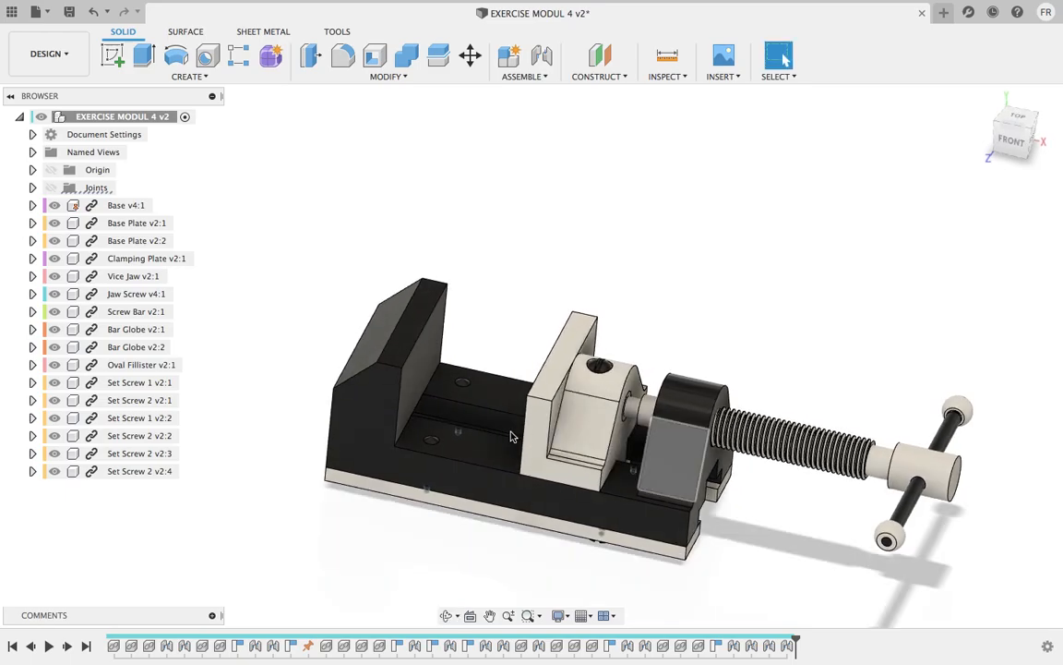
{"action": "left_click_drag", "start_coordinate": [593, 430], "coordinate": [611, 416]}
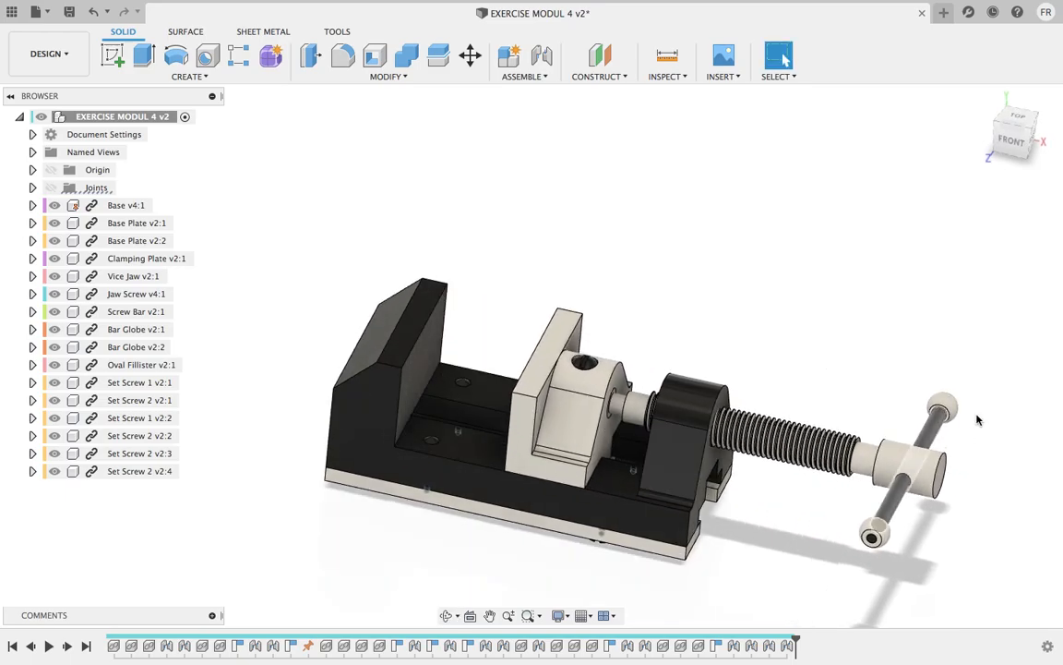
{"action": "left_click_drag", "start_coordinate": [940, 427], "coordinate": [961, 439]}
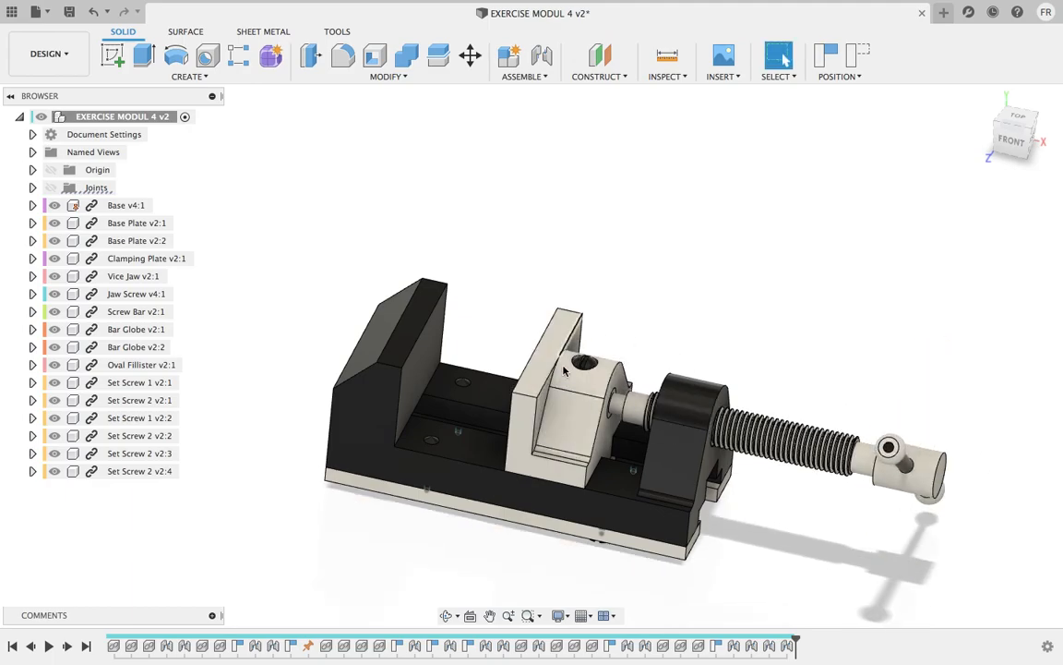
- Start a Motion Link, capturing the current component positions, show the joints, and select the Jaw Screw's revolute joint at the Vice Jaw
{"action": "left_click", "coordinate": [528, 77]}
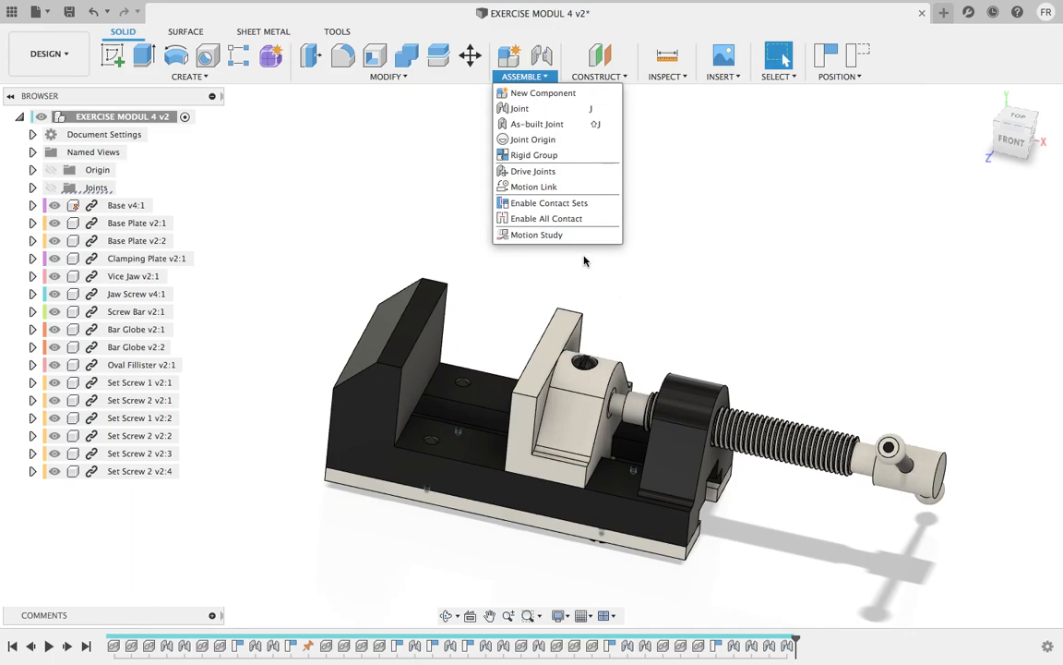
{"action": "left_click", "coordinate": [569, 194]}
{"action": "left_click", "coordinate": [541, 343]}
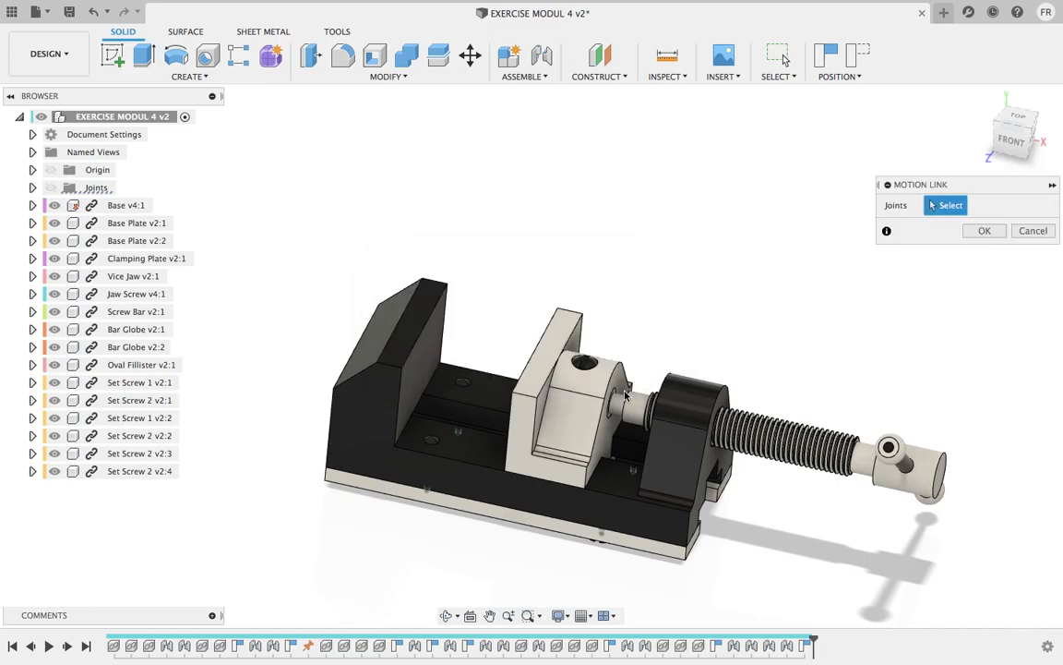
{"action": "scroll", "coordinate": [651, 383], "scroll_direction": "up", "scroll_amount": 3}
{"action": "scroll", "coordinate": [648, 370], "scroll_direction": "down", "scroll_amount": 2}
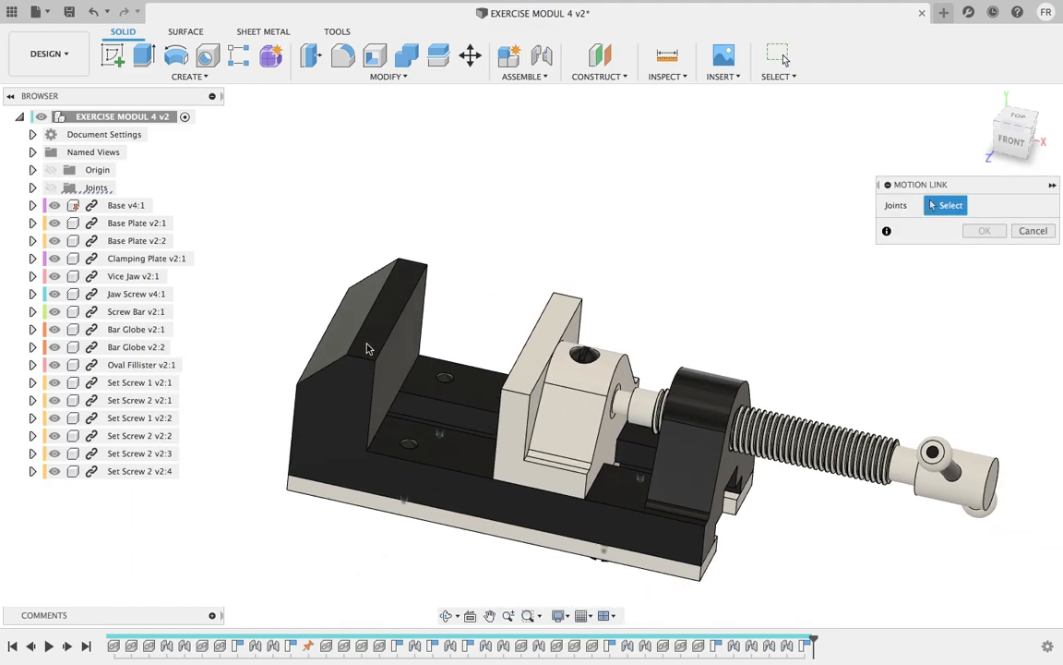
{"action": "left_click", "coordinate": [52, 187]}
{"action": "middle_click_drag", "start_coordinate": [650, 354], "coordinate": [630, 352], "text": "shift"}
{"action": "scroll", "coordinate": [618, 407], "scroll_direction": "up", "scroll_amount": 3}
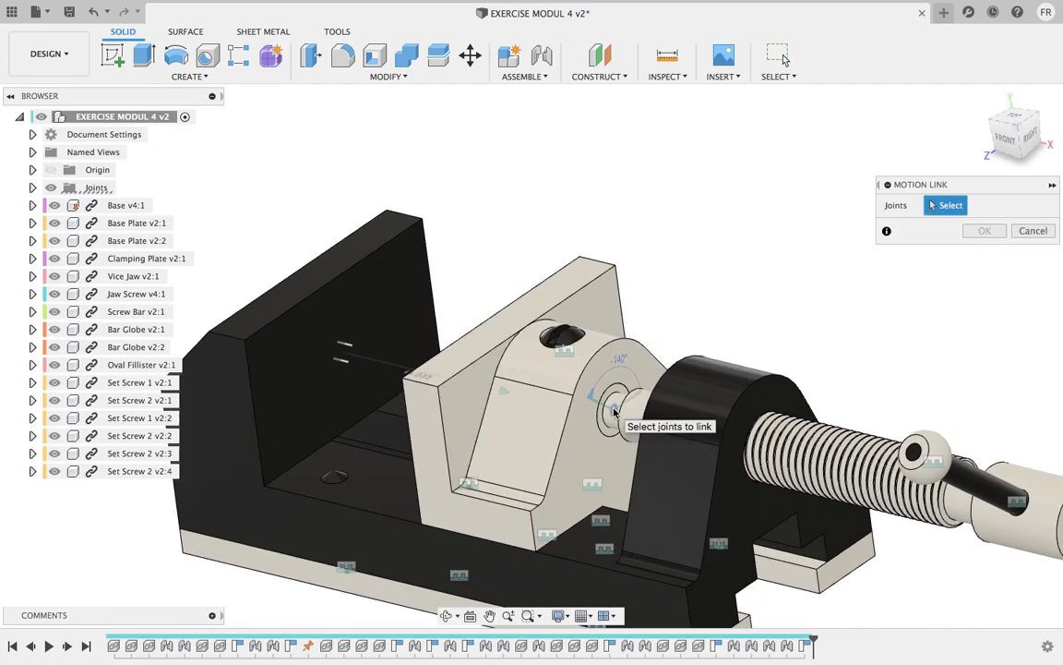
{"action": "left_click", "coordinate": [613, 413]}
- Add the Vice Jaw's slider joint to the motion link and accept it with 360 deg of rotation per 10 mm of slide
{"action": "scroll", "coordinate": [781, 330], "scroll_direction": "down", "scroll_amount": 2}
{"action": "middle_click_drag", "start_coordinate": [781, 330], "coordinate": [870, 402], "text": "shift"}
{"action": "scroll", "coordinate": [902, 437], "scroll_direction": "down", "scroll_amount": 3}
{"action": "scroll", "coordinate": [938, 504], "scroll_direction": "up", "scroll_amount": 3}
{"action": "middle_click_drag", "start_coordinate": [979, 510], "coordinate": [878, 520], "text": "shift"}
{"action": "scroll", "coordinate": [821, 524], "scroll_direction": "up", "scroll_amount": 5}
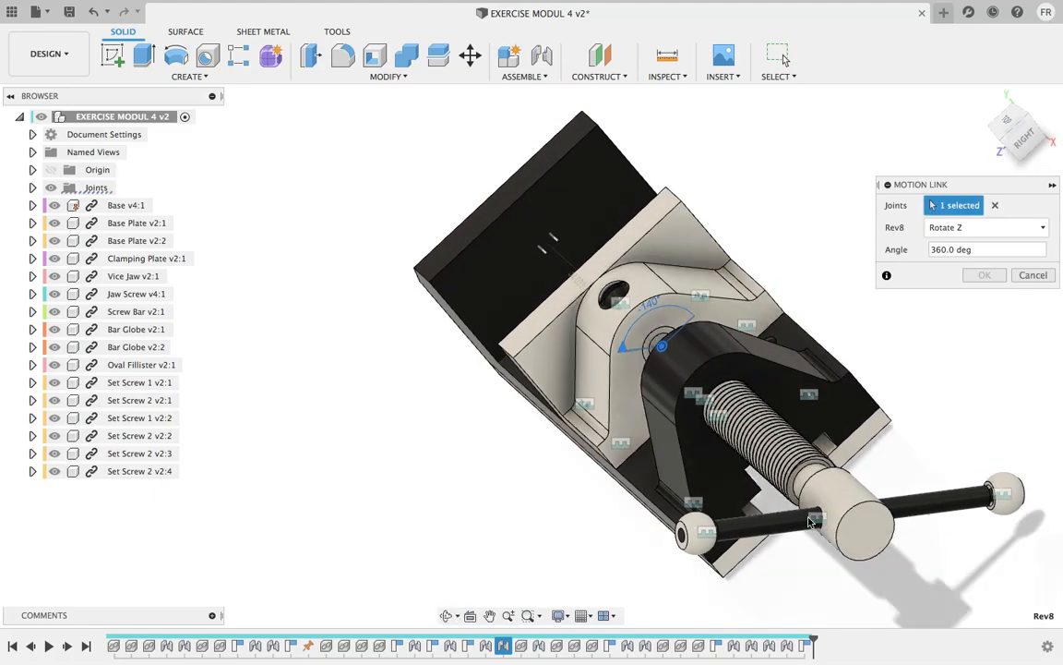
{"action": "middle_click_drag", "start_coordinate": [822, 522], "coordinate": [849, 469], "text": "shift"}
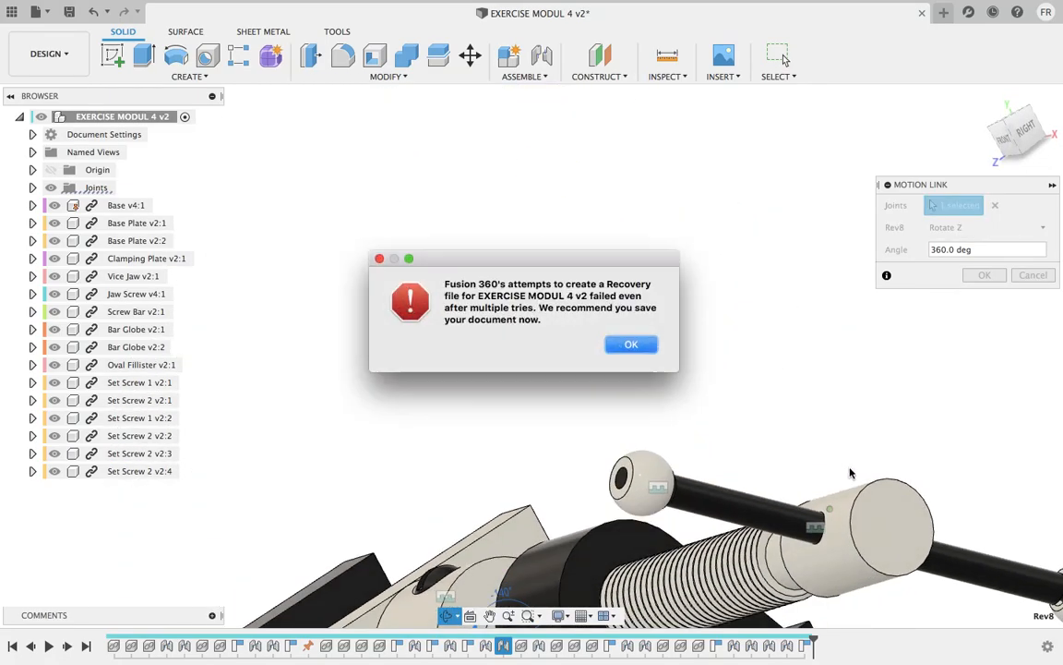
{"action": "left_click", "coordinate": [631, 344]}
{"action": "middle_click_drag", "start_coordinate": [652, 344], "coordinate": [735, 412], "text": "shift"}
{"action": "scroll", "coordinate": [735, 413], "scroll_direction": "down", "scroll_amount": 3}
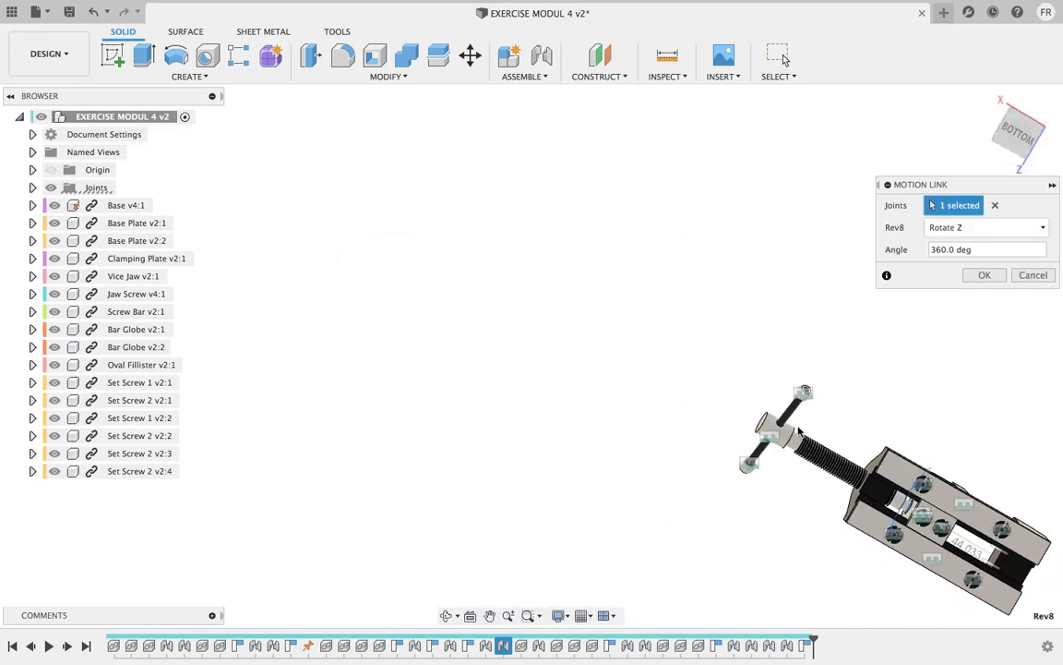
{"action": "scroll", "coordinate": [715, 411], "scroll_direction": "down", "scroll_amount": 3}
{"action": "middle_click_drag", "start_coordinate": [711, 409], "coordinate": [918, 486], "text": "shift"}
{"action": "scroll", "coordinate": [540, 349], "scroll_direction": "up", "scroll_amount": 5}
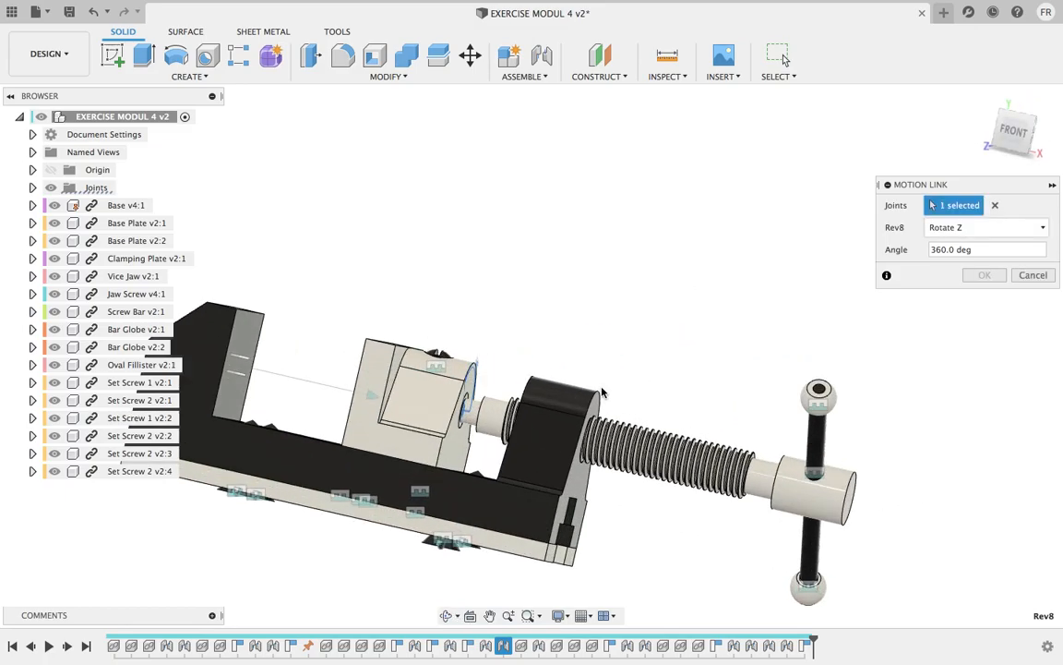
{"action": "scroll", "coordinate": [580, 395], "scroll_direction": "down", "scroll_amount": 2}
{"action": "middle_click_drag", "start_coordinate": [539, 384], "coordinate": [548, 432], "text": "shift"}
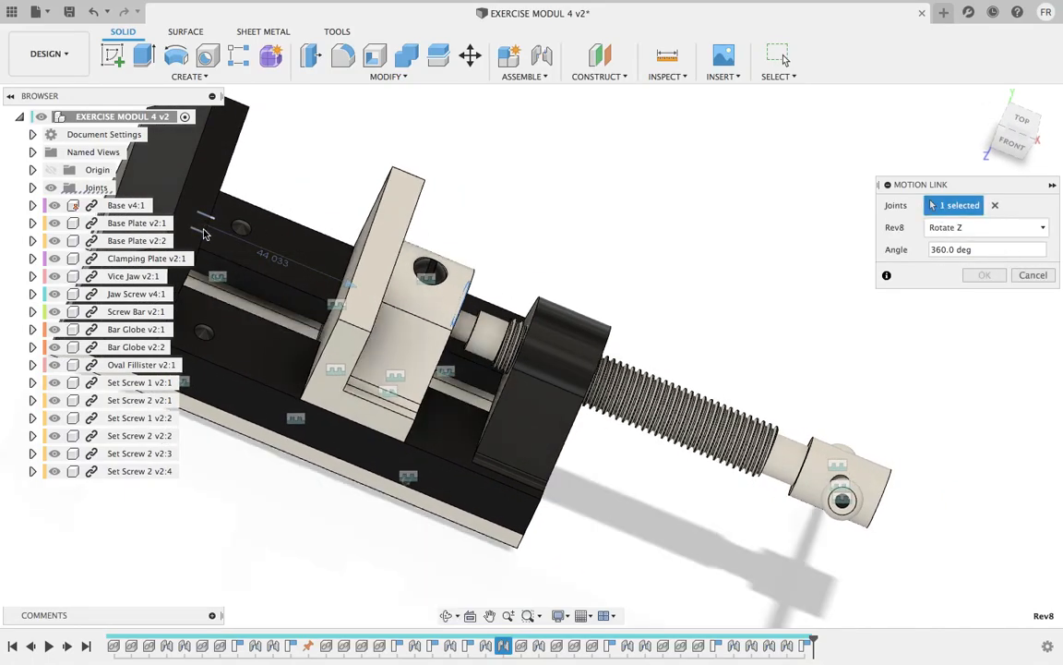
{"action": "left_click", "coordinate": [203, 236]}
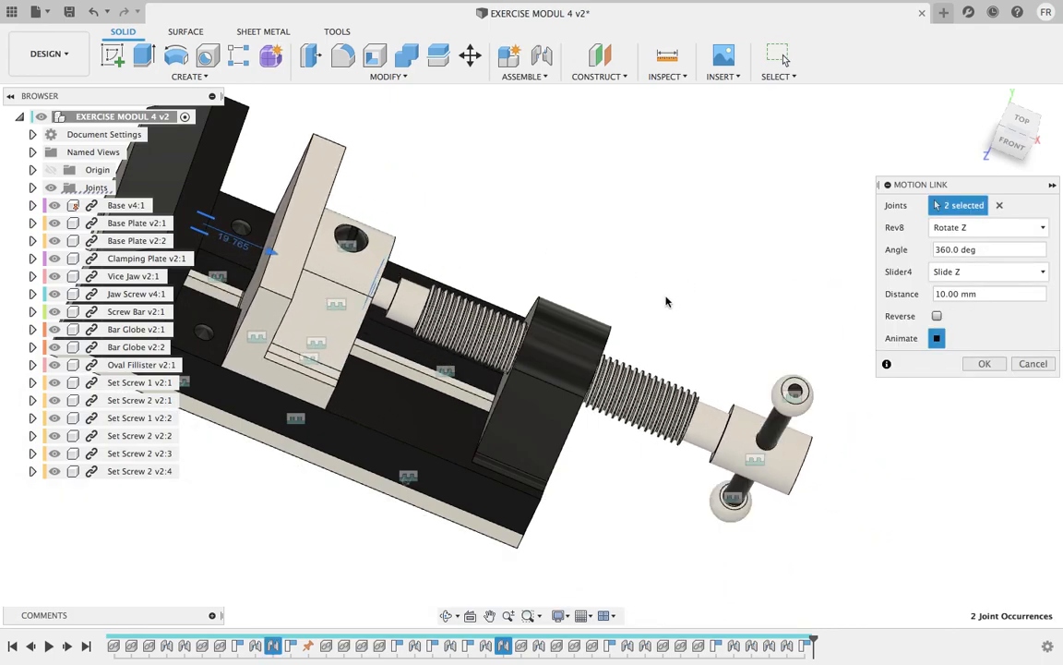
{"action": "scroll", "coordinate": [684, 259], "scroll_direction": "down", "scroll_amount": 2}
{"action": "mouse_move", "coordinate": [683, 254]}
{"action": "middle_mouse_down", "text": "shift"}
{"action": "mouse_move", "coordinate": [628, 246]}
{"action": "mouse_move", "coordinate": [666, 255]}
{"action": "middle_mouse_up", "text": "shift"}
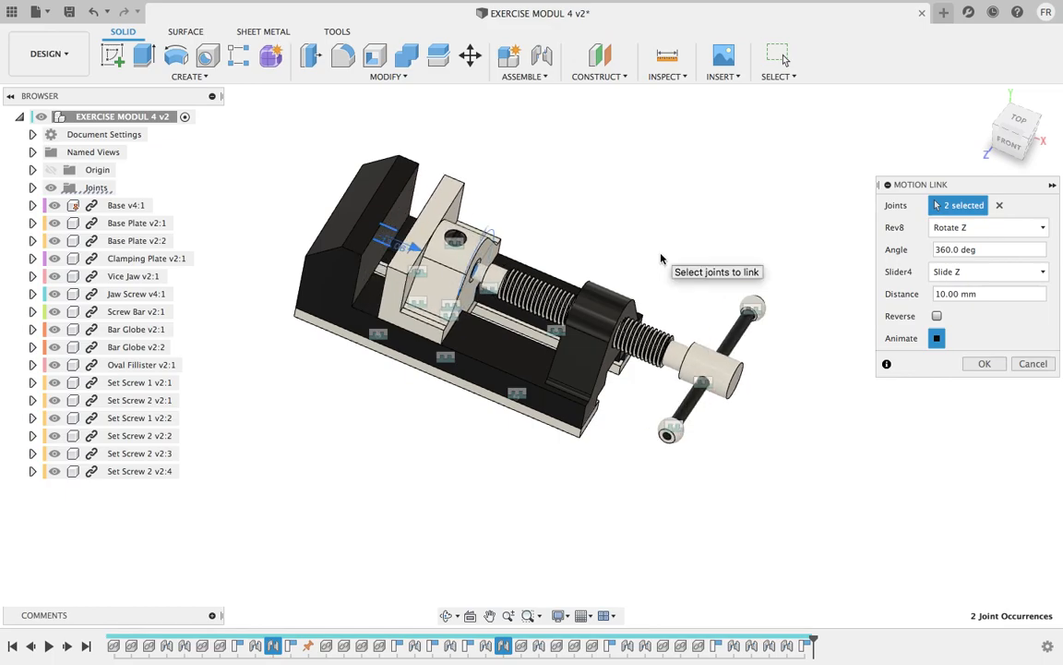
{"action": "left_click", "coordinate": [985, 365]}
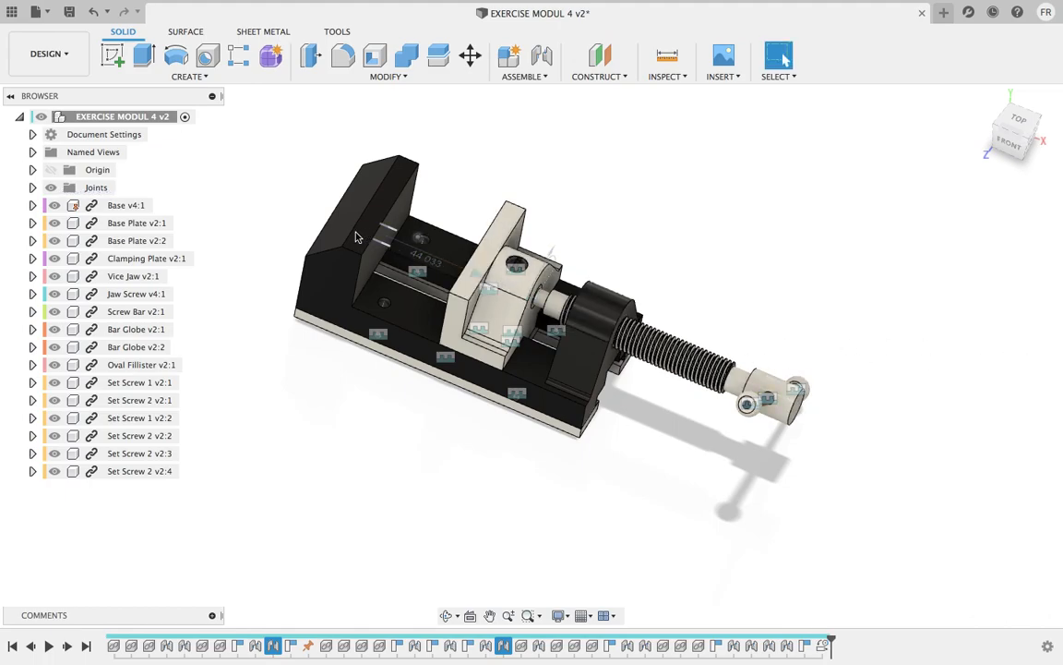
- Hide the joints and test the motion link by rotating the Screw Bar in the right view to drive the Vice Jaw toward the fixed jaw
{"action": "middle_click_drag", "start_coordinate": [750, 312], "coordinate": [1012, 155], "text": "shift"}
{"action": "left_click", "coordinate": [1012, 155]}
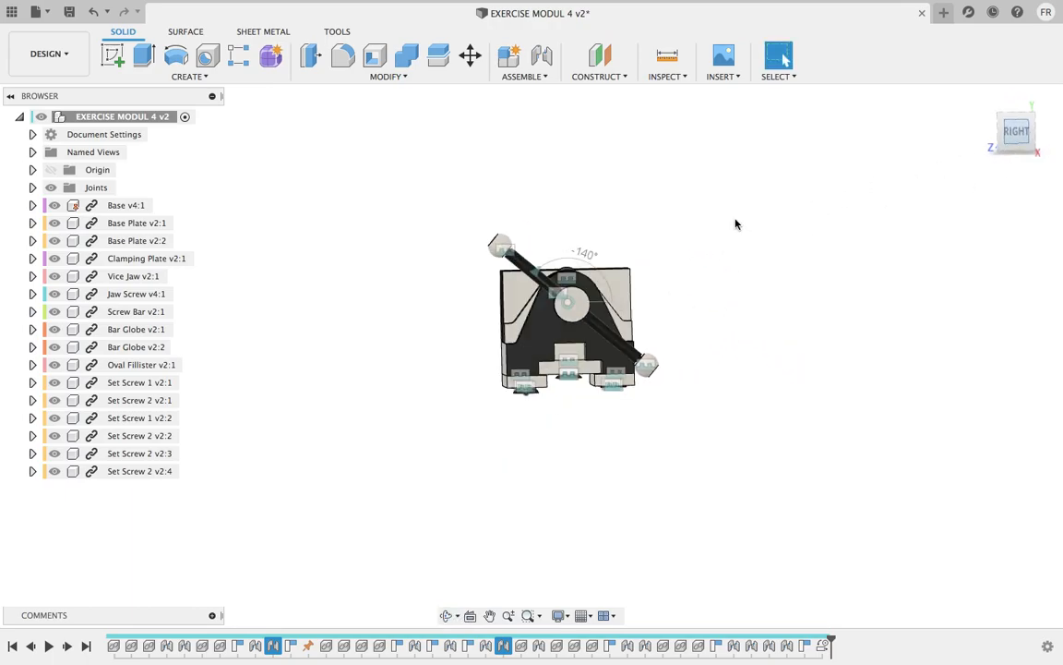
{"action": "left_click", "coordinate": [51, 187]}
{"action": "left_click_drag", "start_coordinate": [496, 245], "coordinate": [656, 291]}
{"action": "scroll", "coordinate": [659, 298], "scroll_direction": "up", "scroll_amount": 5}
{"action": "scroll", "coordinate": [660, 299], "scroll_direction": "down", "scroll_amount": 4}
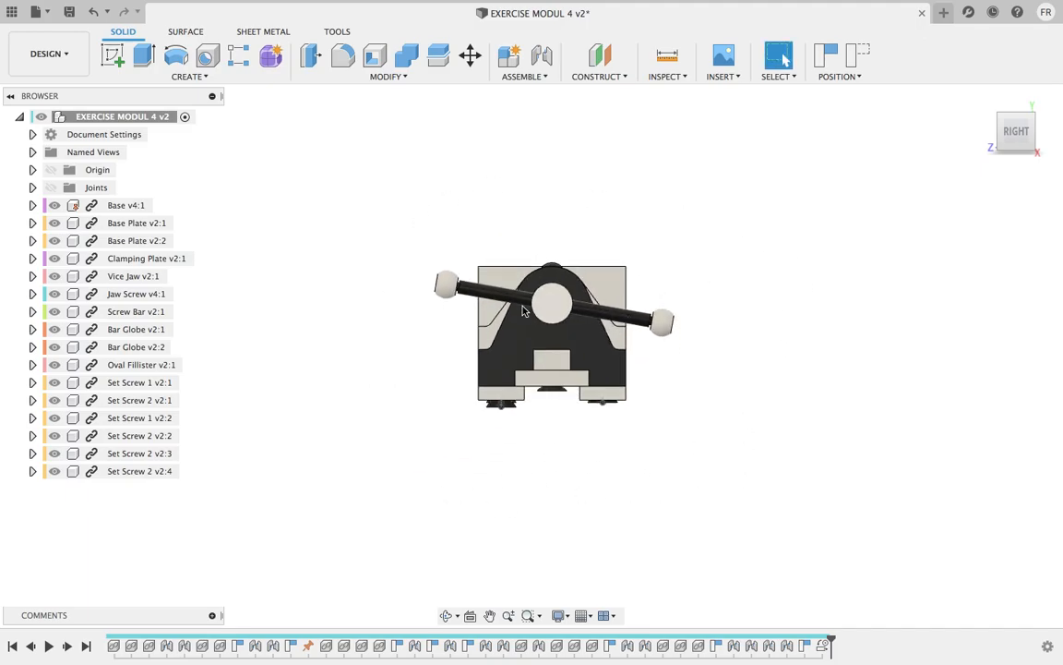
{"action": "left_click", "coordinate": [499, 295]}
{"action": "left_click", "coordinate": [598, 208]}
{"action": "left_click_drag", "start_coordinate": [499, 295], "coordinate": [421, 477]}
{"action": "middle_click_drag", "start_coordinate": [421, 476], "coordinate": [532, 550], "text": "shift"}
{"action": "scroll", "coordinate": [412, 258], "scroll_direction": "down", "scroll_amount": 3}
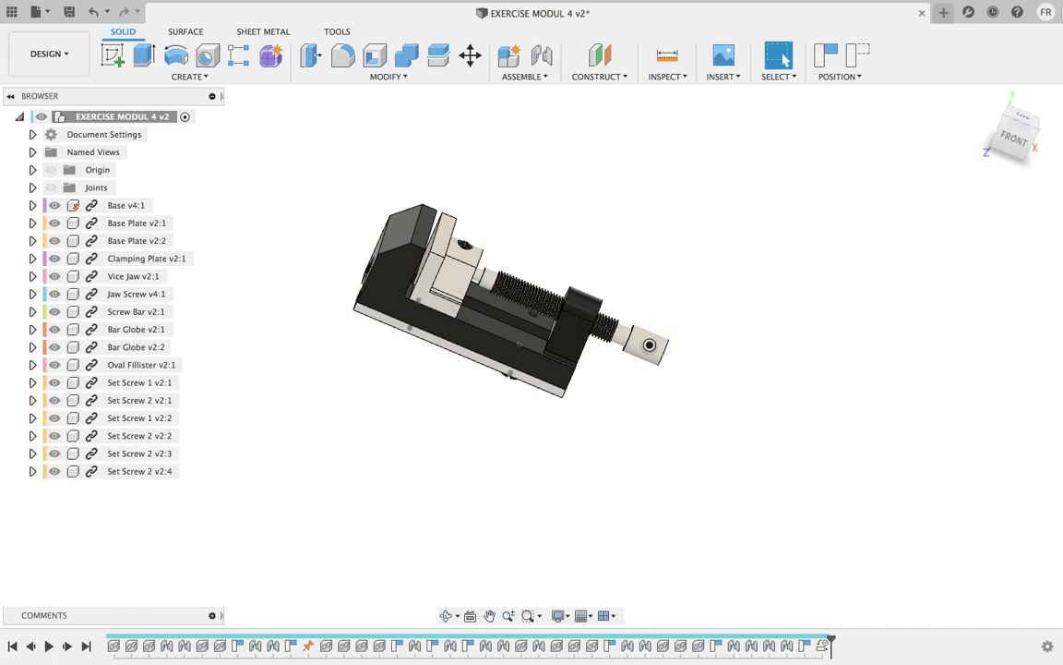
- Orient the vice assembly to an isometric view and save it as a new version
{"action": "left_click", "coordinate": [1039, 136]}
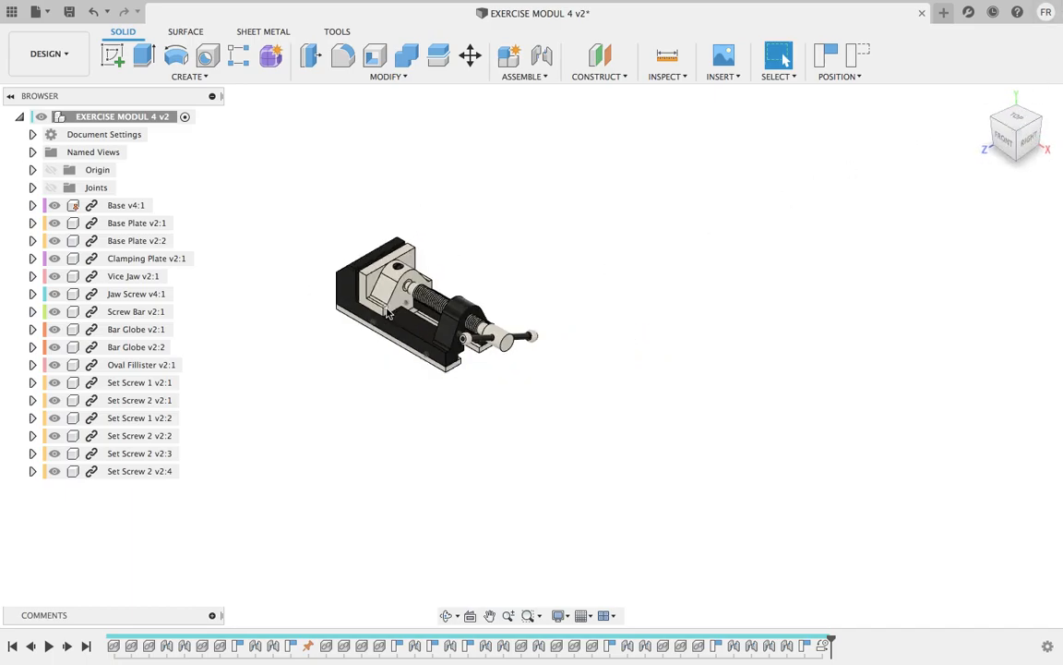
{"action": "scroll", "coordinate": [522, 344], "scroll_direction": "up", "scroll_amount": 5}
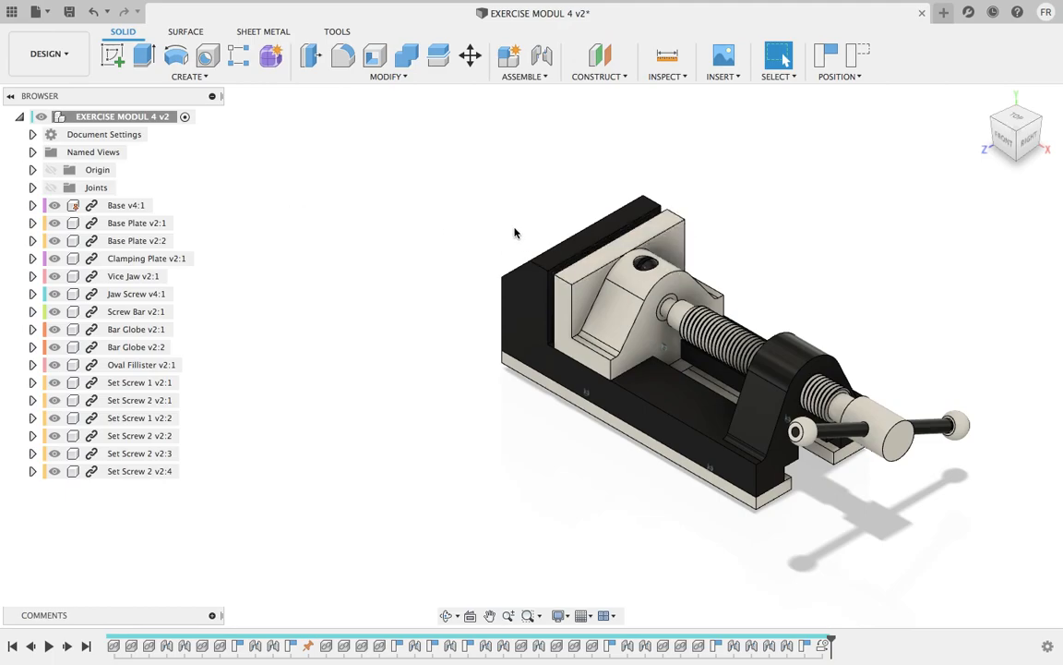
{"action": "key", "text": "super+s"}
{"action": "left_click", "coordinate": [538, 347]}
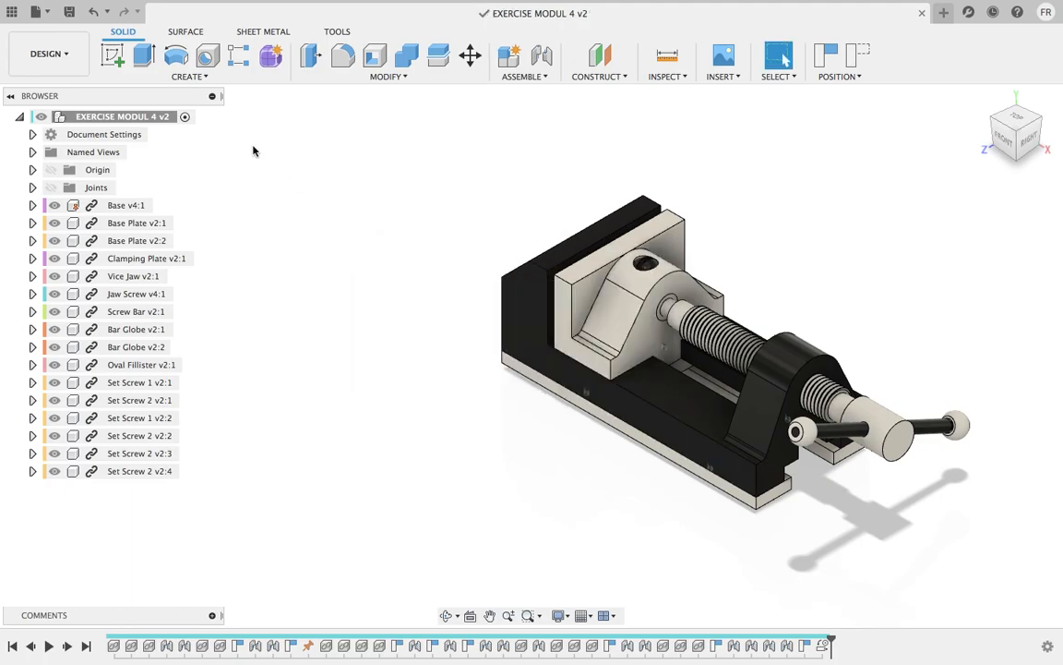
- Create a new drawing from the design for the full assembly using the ETIKET LAB SIMAN AMERIKA template
{"action": "left_click", "coordinate": [73, 52]}
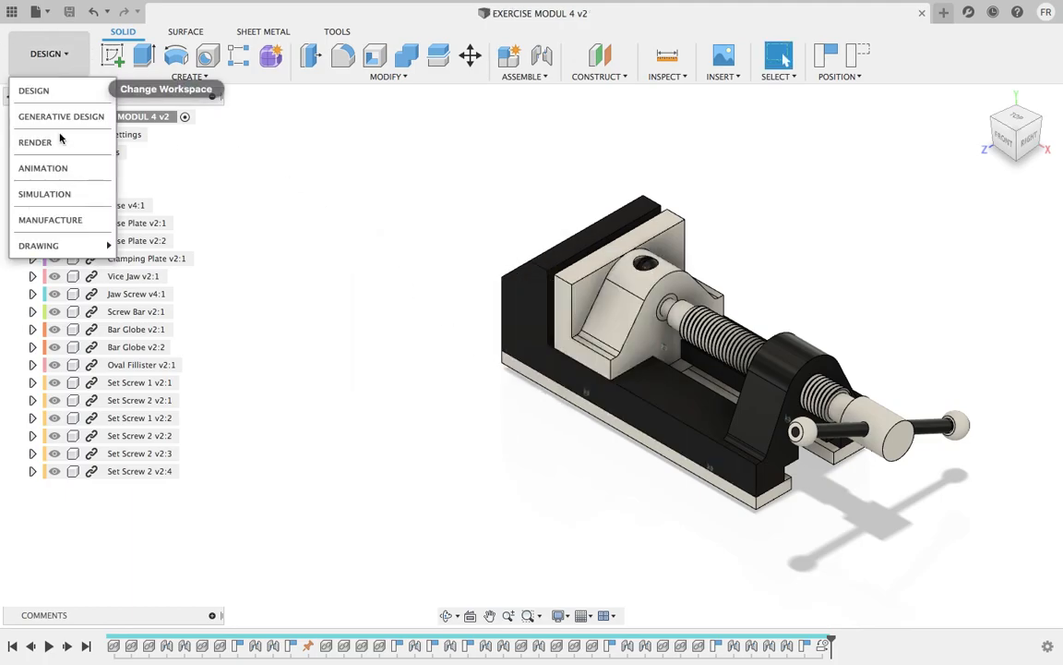
{"action": "mouse_move", "coordinate": [61, 249]}
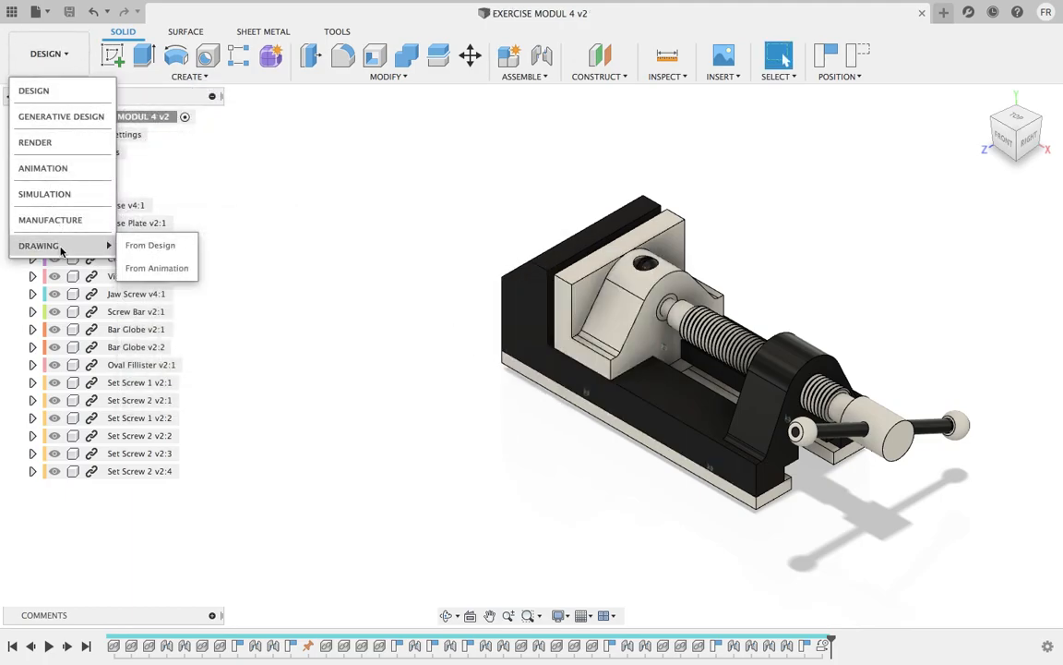
{"action": "left_click", "coordinate": [149, 247]}
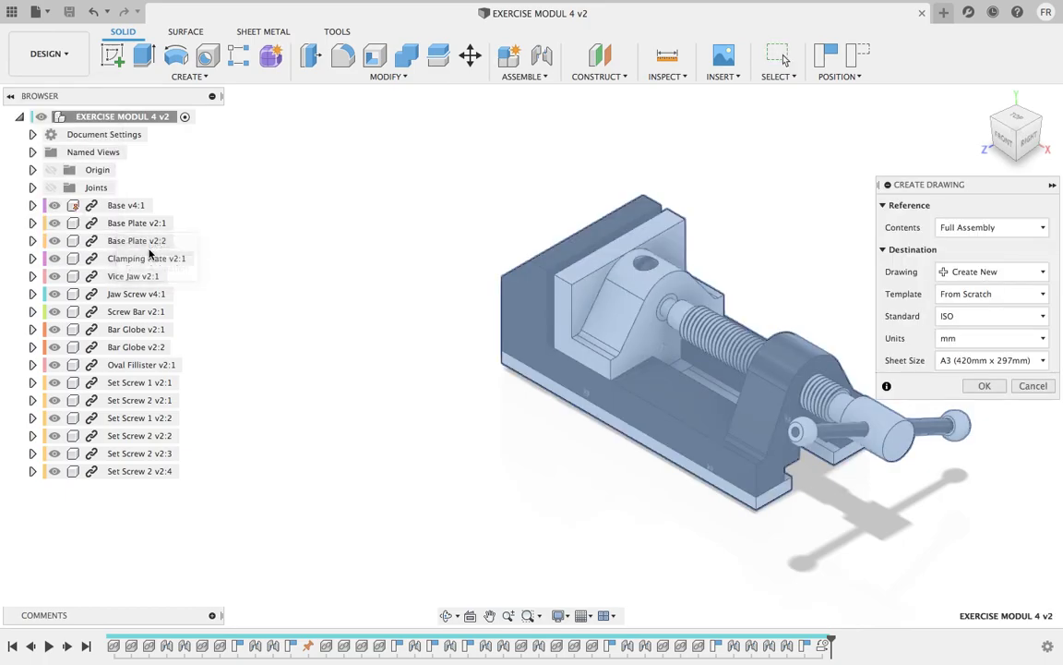
{"action": "left_click", "coordinate": [998, 295]}
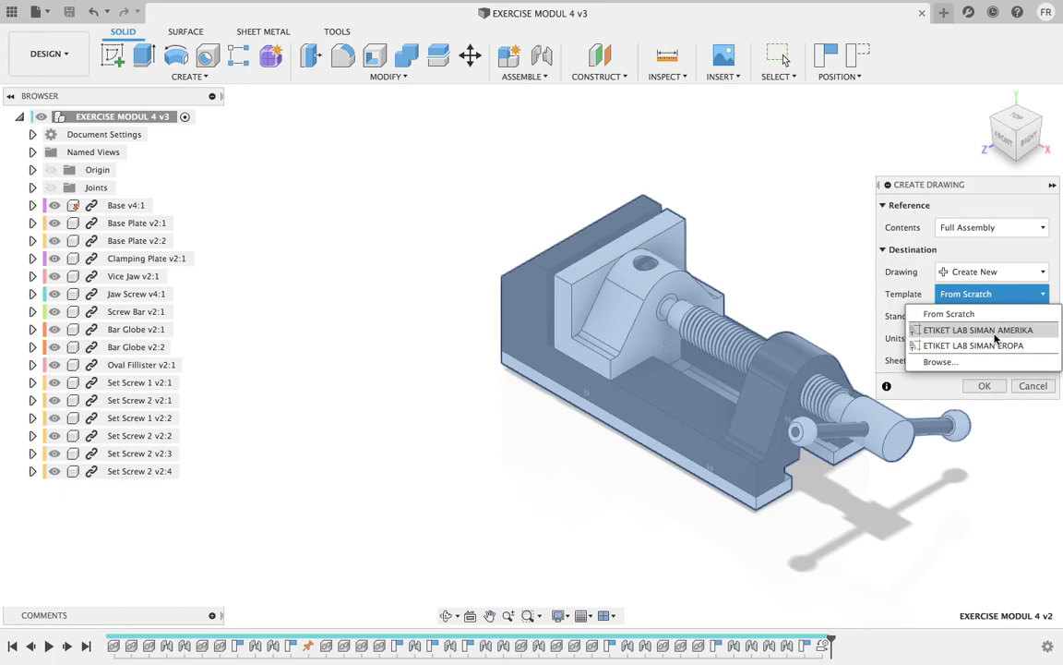
{"action": "left_click", "coordinate": [995, 331]}
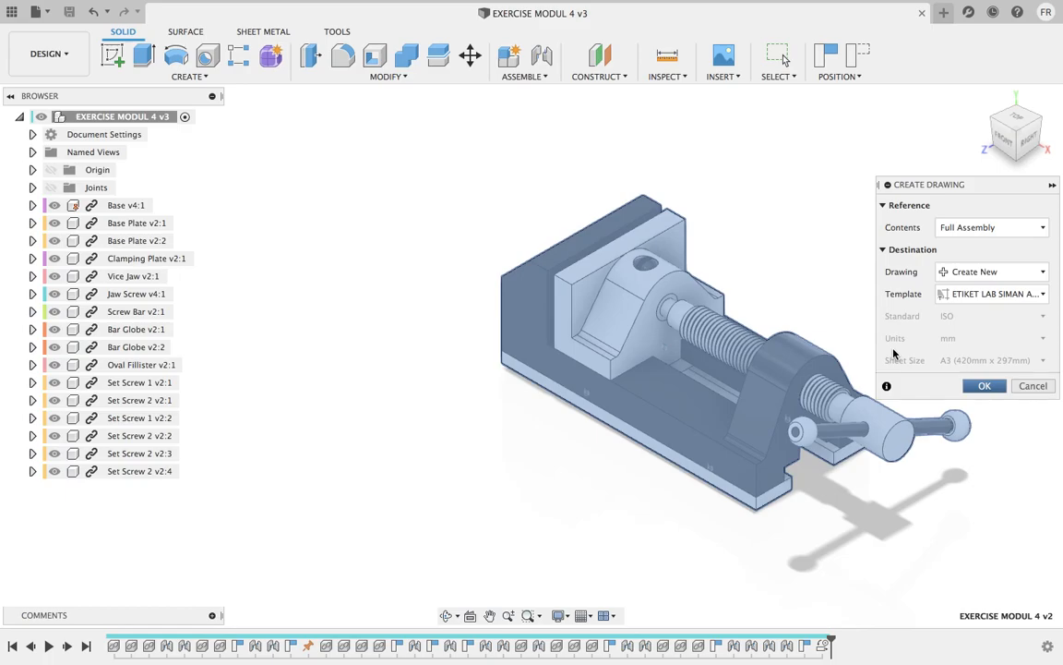
{"action": "key", "text": "Return"}
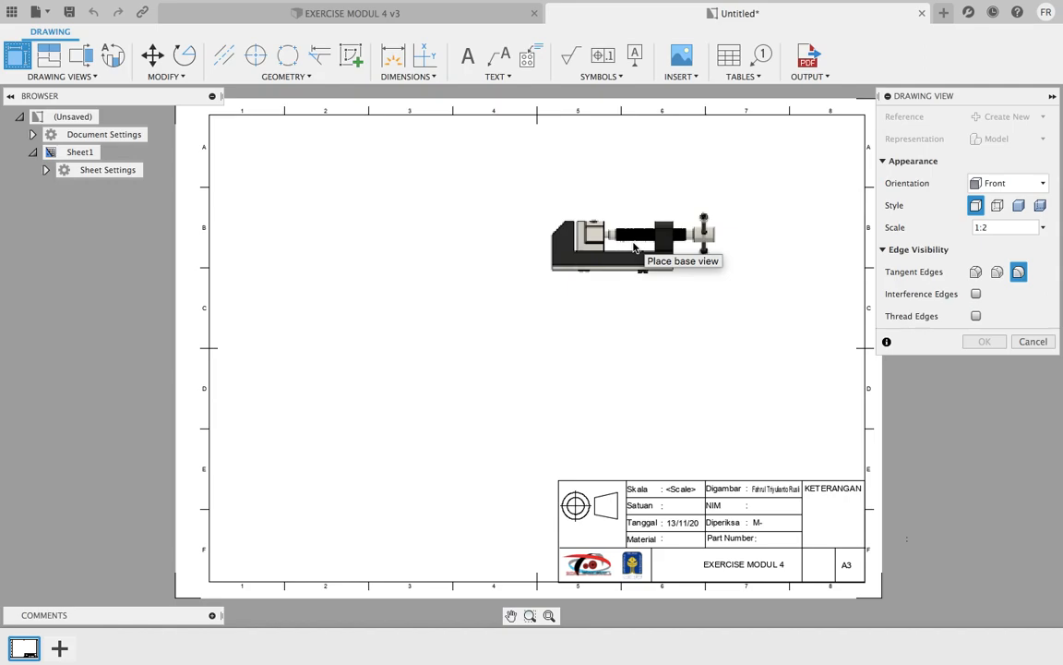
- Place a base view with the named TOP orientation at 1:2 scale in the upper-left area of the drawing sheet
{"action": "left_click", "coordinate": [1013, 182]}
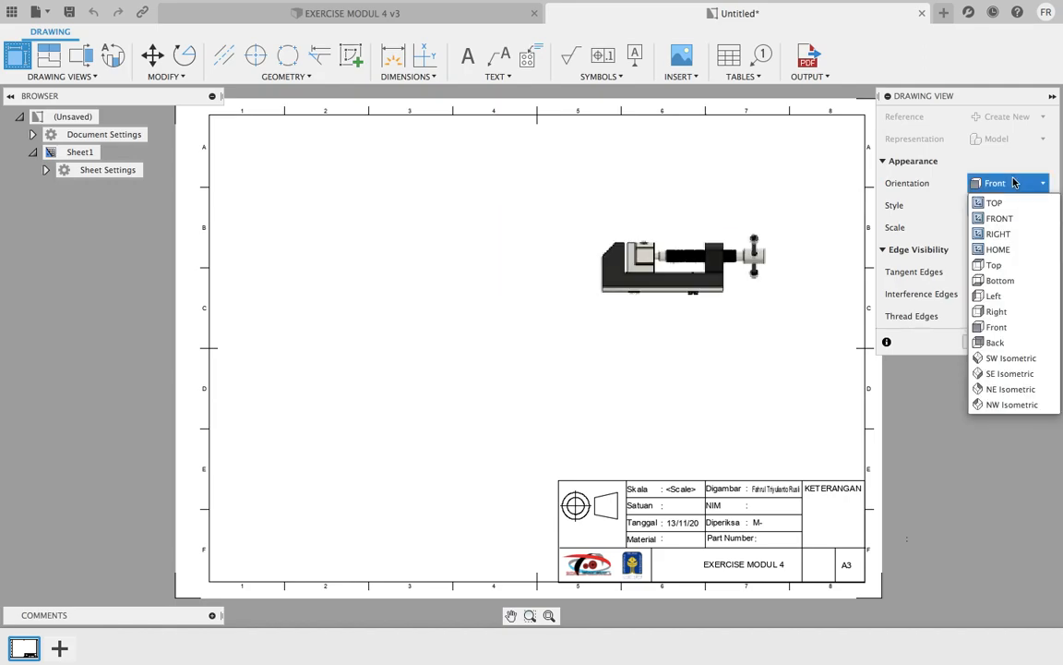
{"action": "left_click", "coordinate": [1014, 182]}
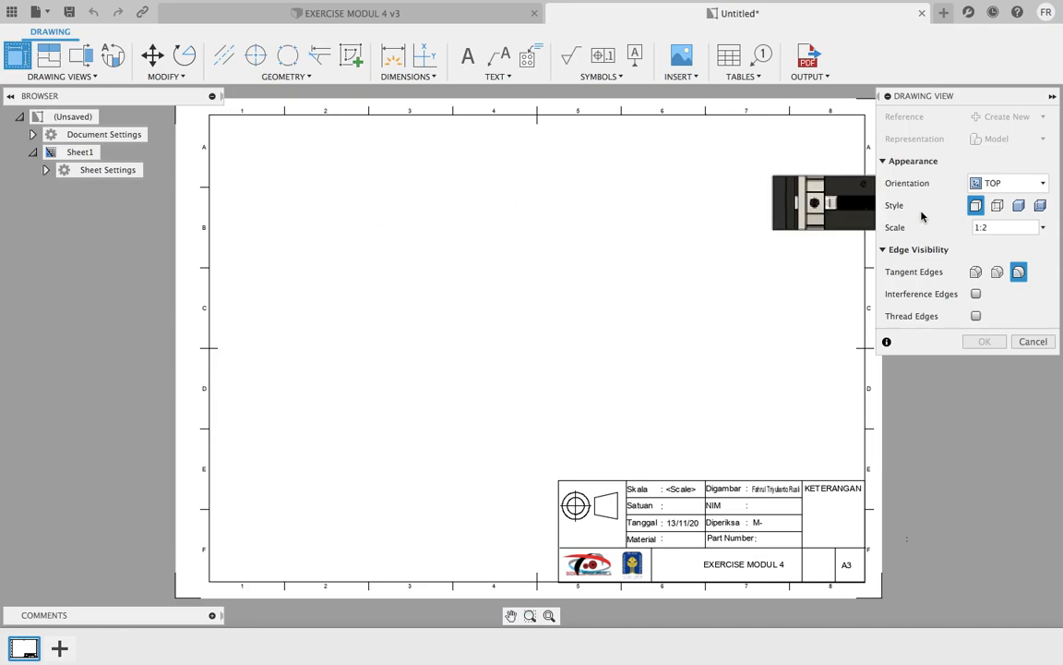
{"action": "left_click", "coordinate": [1041, 228]}
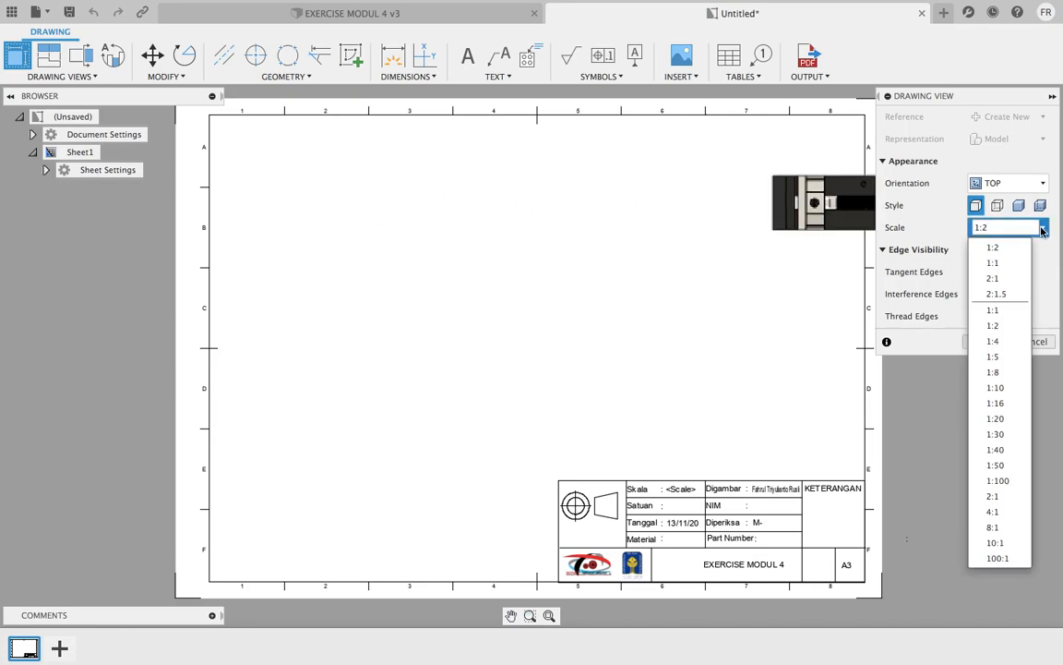
{"action": "left_click", "coordinate": [1042, 228]}
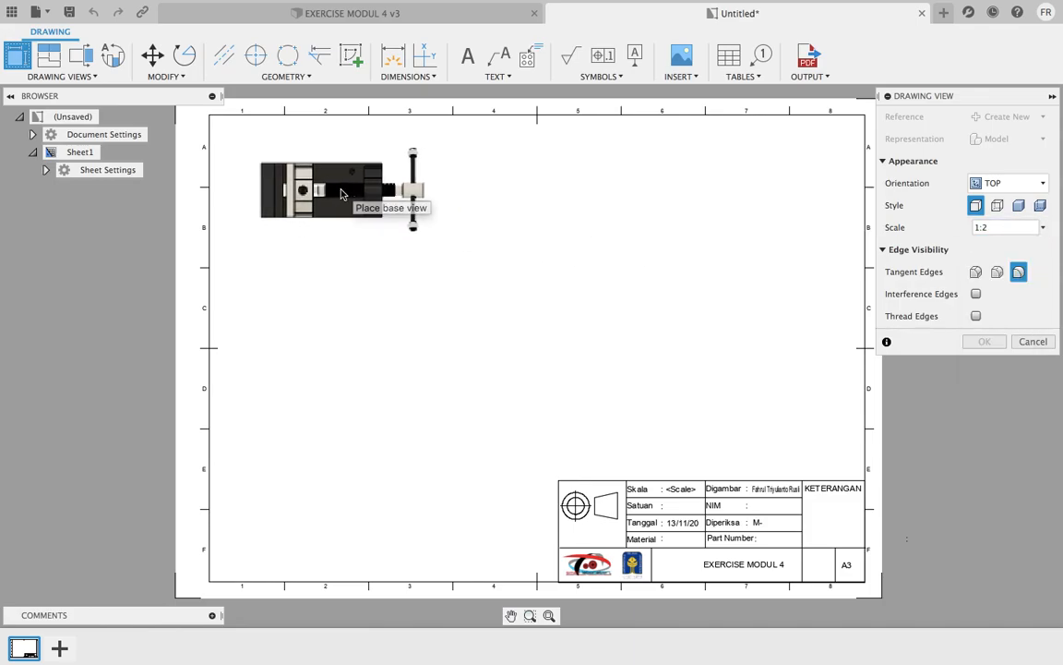
{"action": "left_click", "coordinate": [341, 190]}
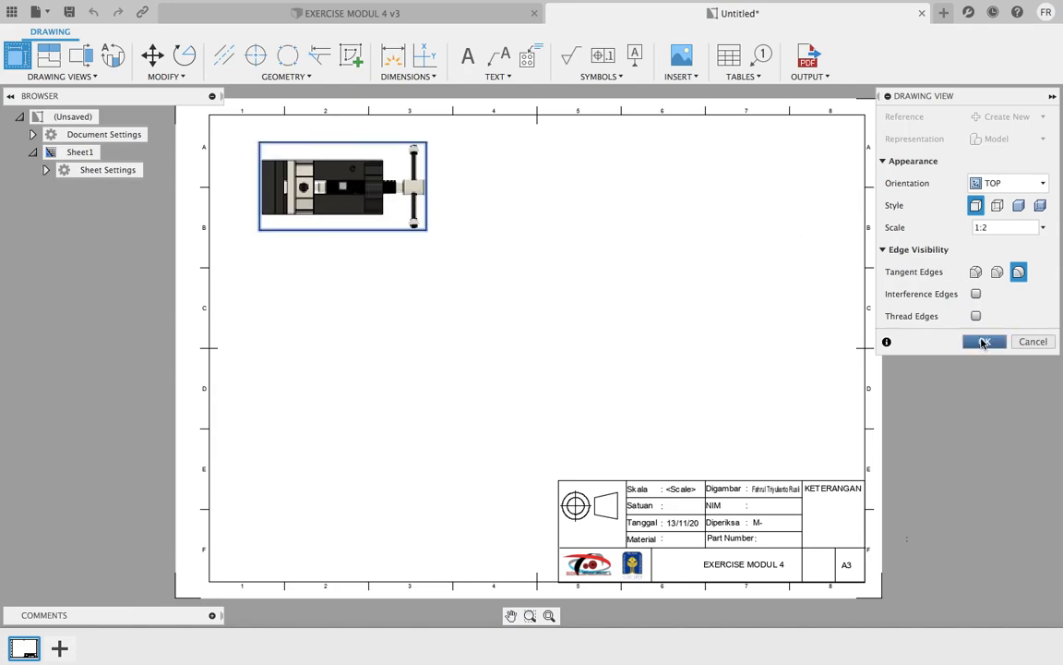
{"action": "left_click", "coordinate": [985, 342]}
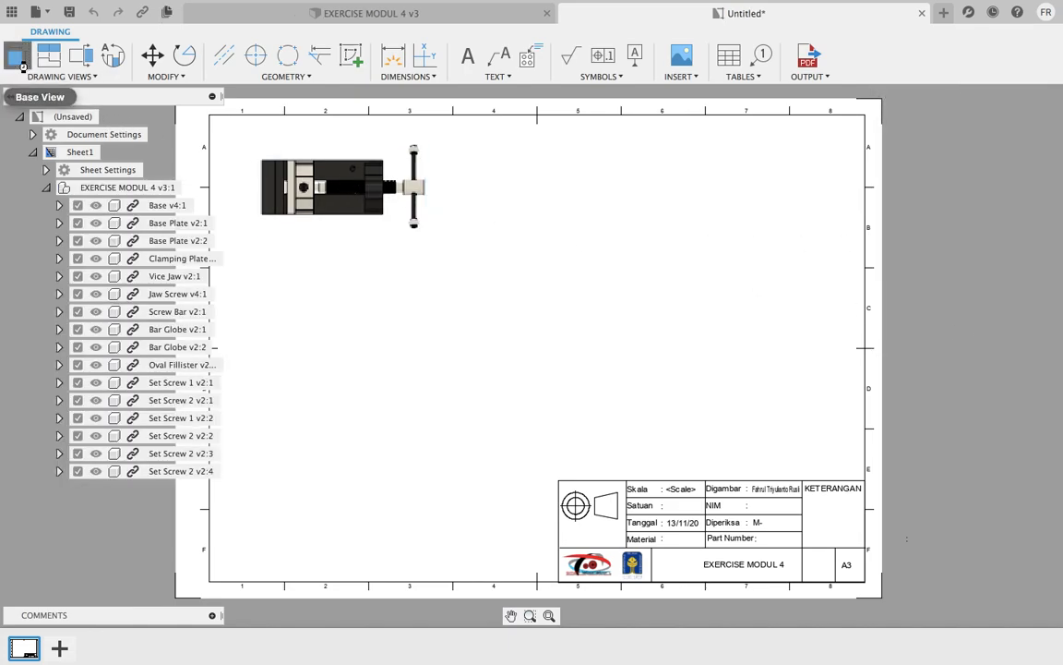
- Place a second base view with the named FRONT orientation at 1:2 scale directly below the top view
{"action": "left_click", "coordinate": [18, 57]}
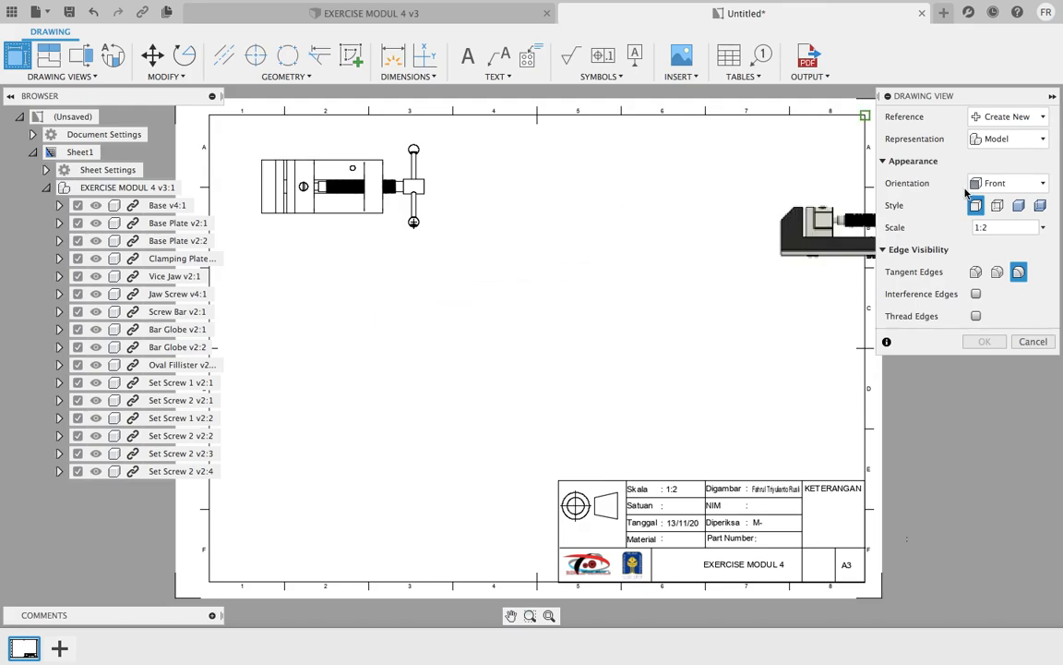
{"action": "left_click", "coordinate": [1010, 184]}
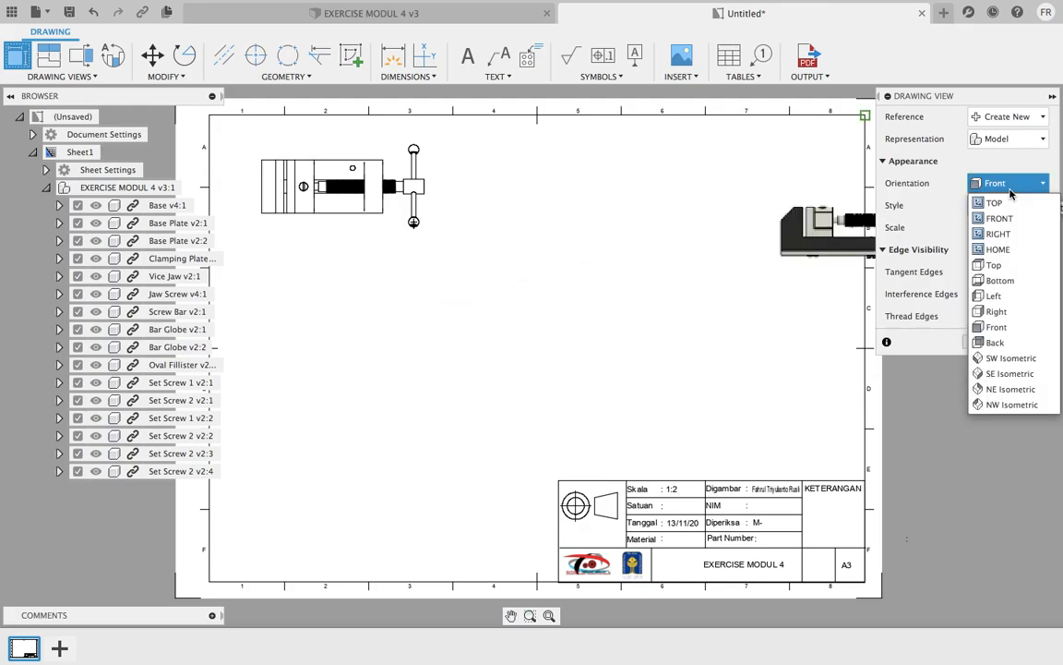
{"action": "left_click", "coordinate": [1000, 218]}
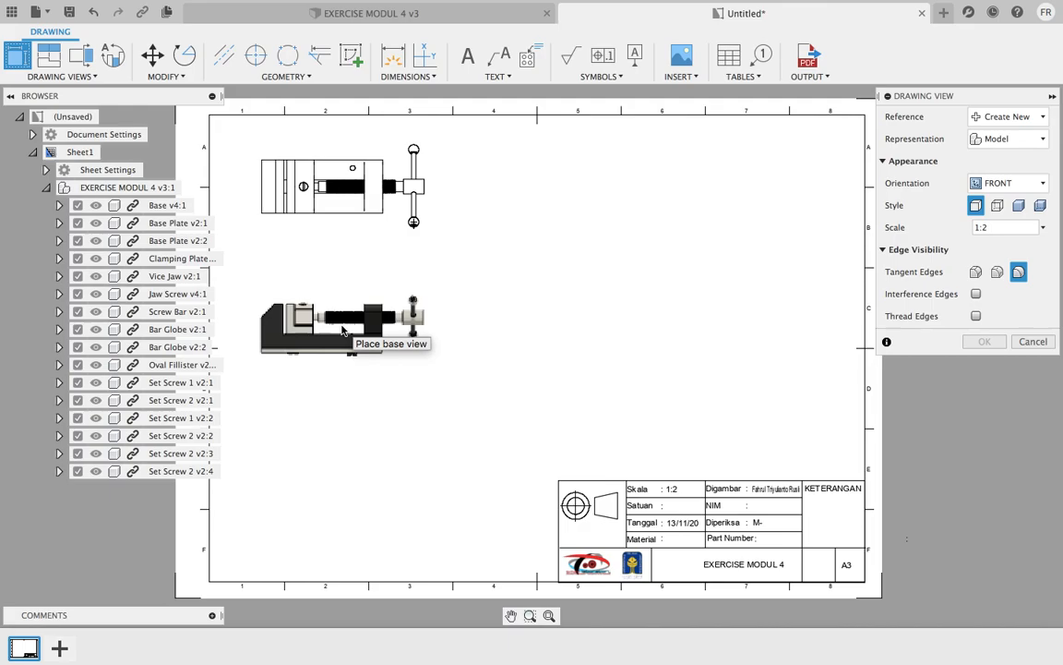
{"action": "left_click", "coordinate": [346, 331]}
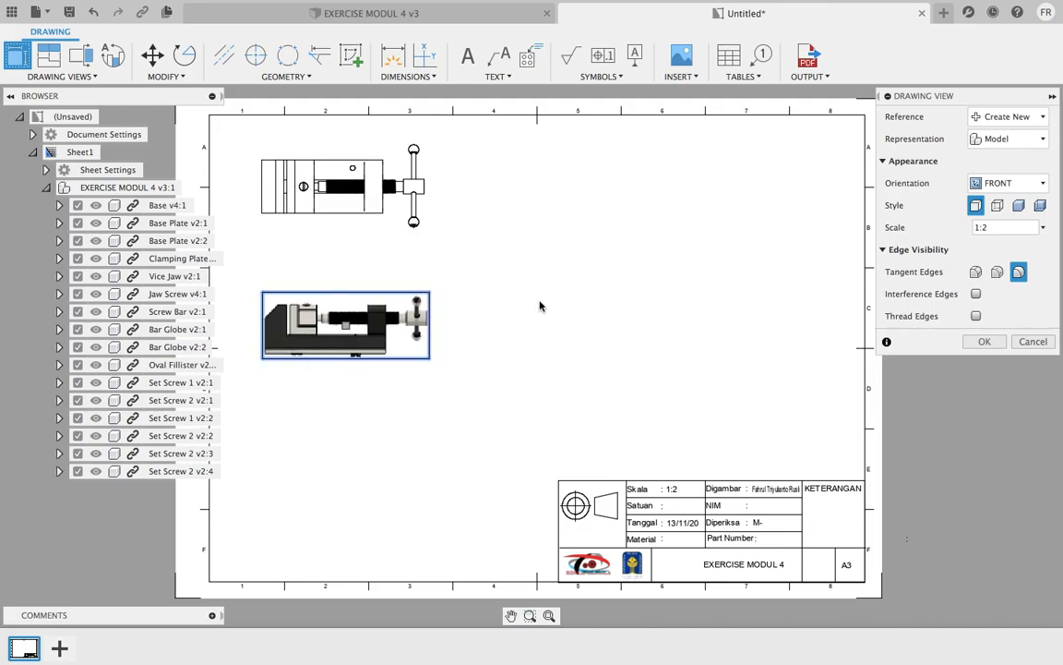
{"action": "left_click", "coordinate": [984, 342]}
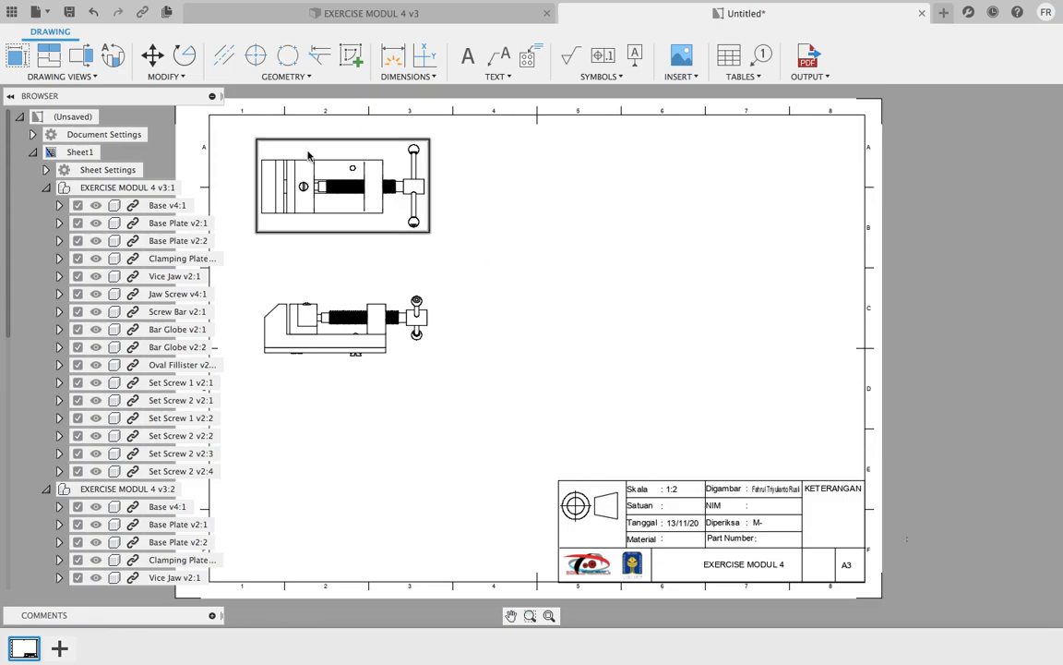
- Place a base view with the named RIGHT orientation at 1:2 scale across the sheet, level with the front view
{"action": "left_click", "coordinate": [21, 58]}
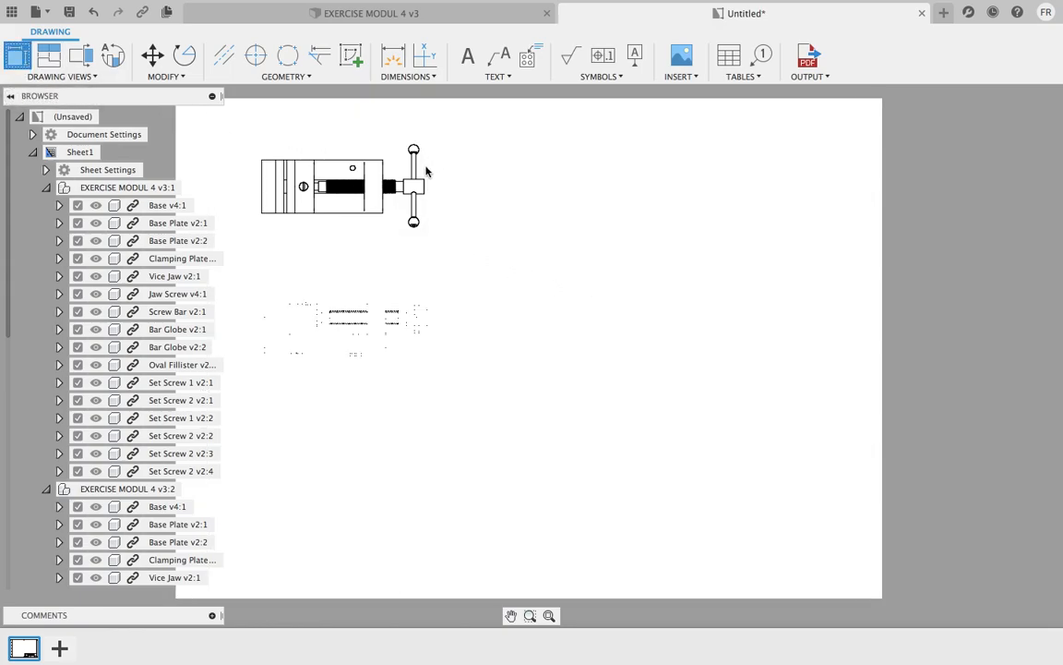
{"action": "left_click", "coordinate": [1009, 183]}
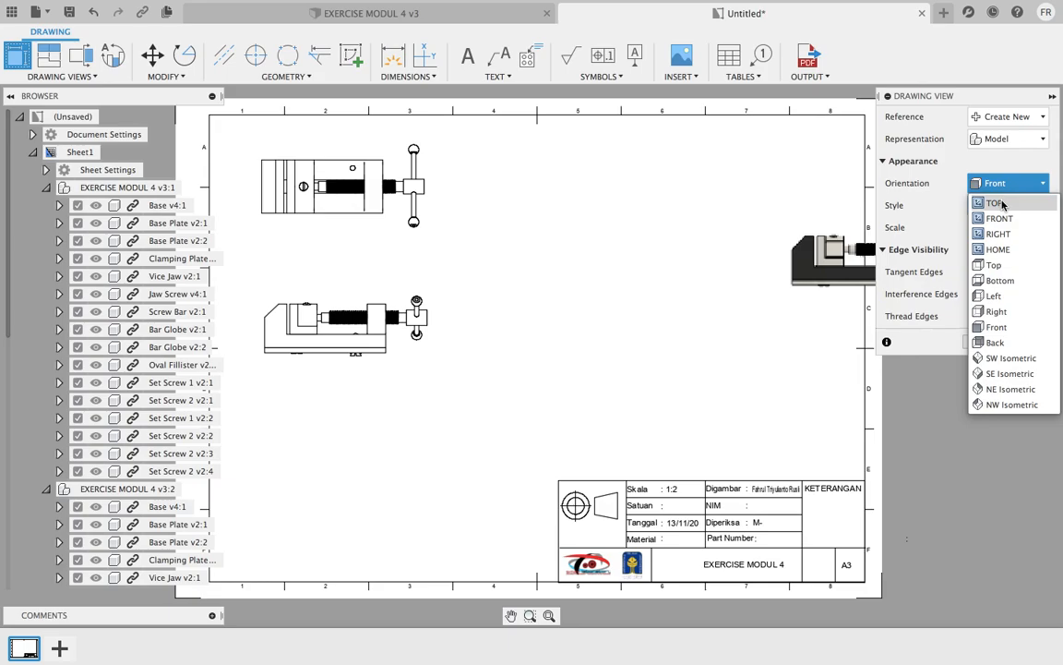
{"action": "left_click", "coordinate": [998, 234]}
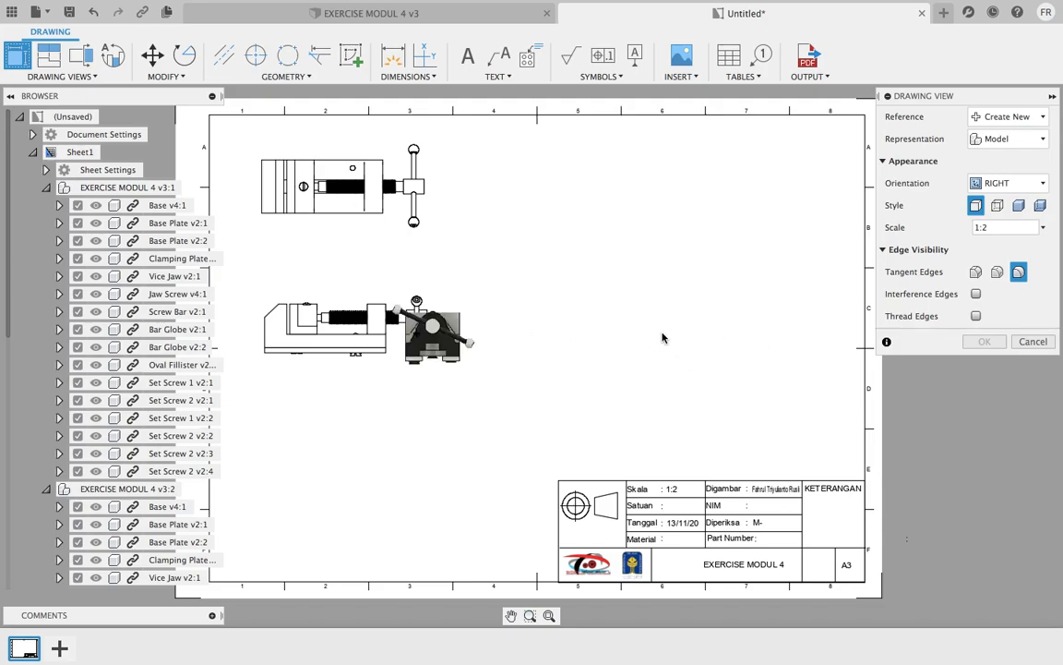
{"action": "left_click", "coordinate": [697, 336]}
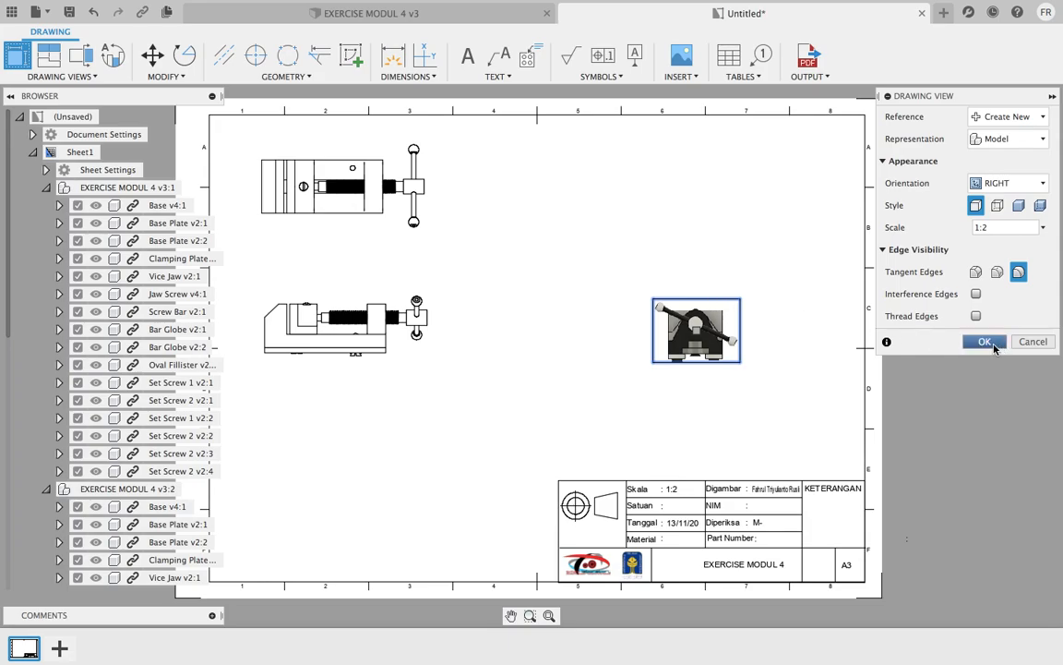
{"action": "left_click", "coordinate": [986, 342]}
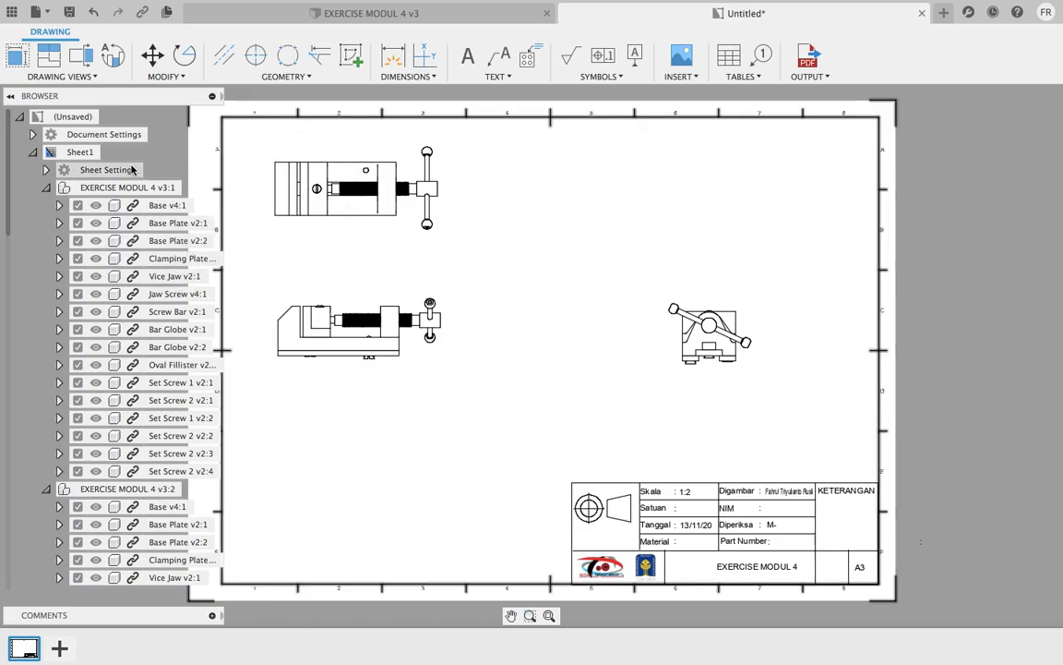
- Place an NE Isometric base view at 1:2 scale directly above the right side view
{"action": "left_click", "coordinate": [17, 55]}
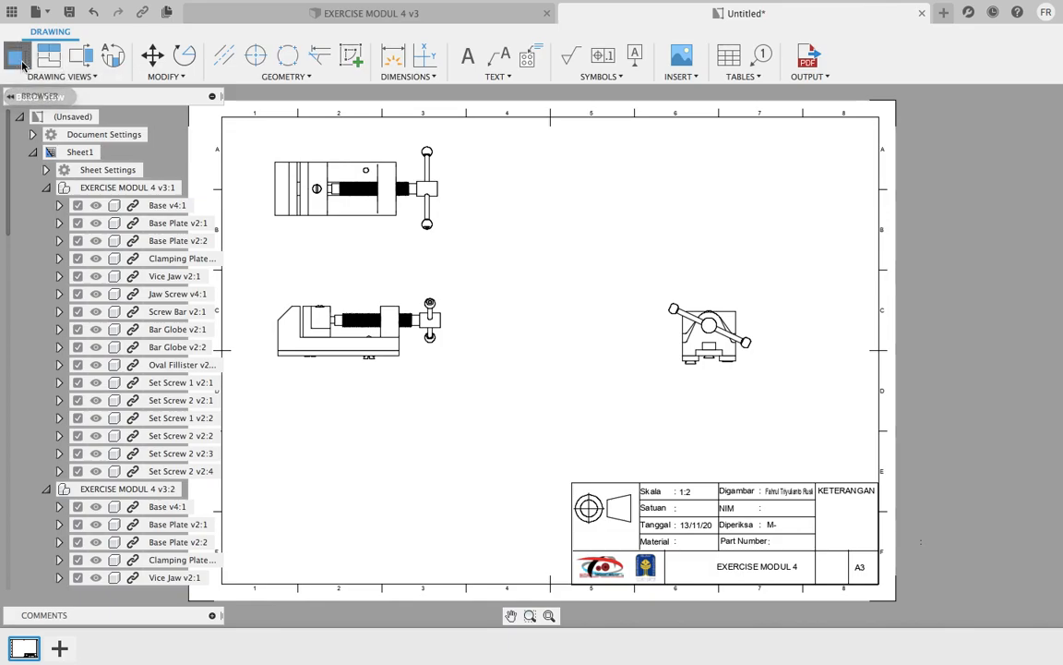
{"action": "left_click", "coordinate": [1006, 183]}
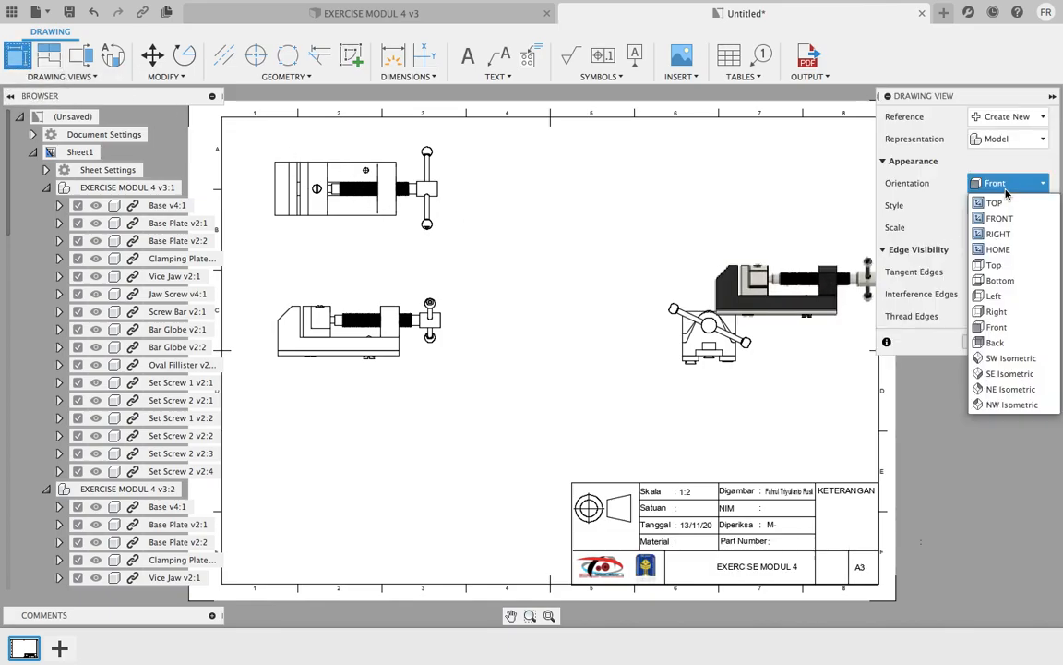
{"action": "left_click", "coordinate": [986, 373]}
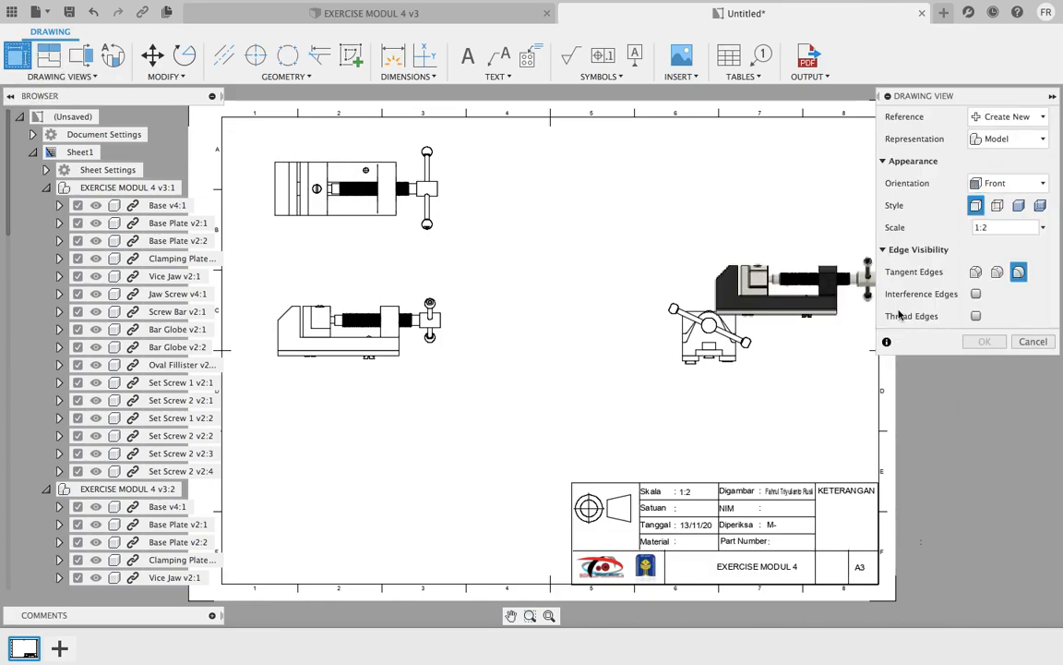
{"action": "left_click", "coordinate": [1008, 183]}
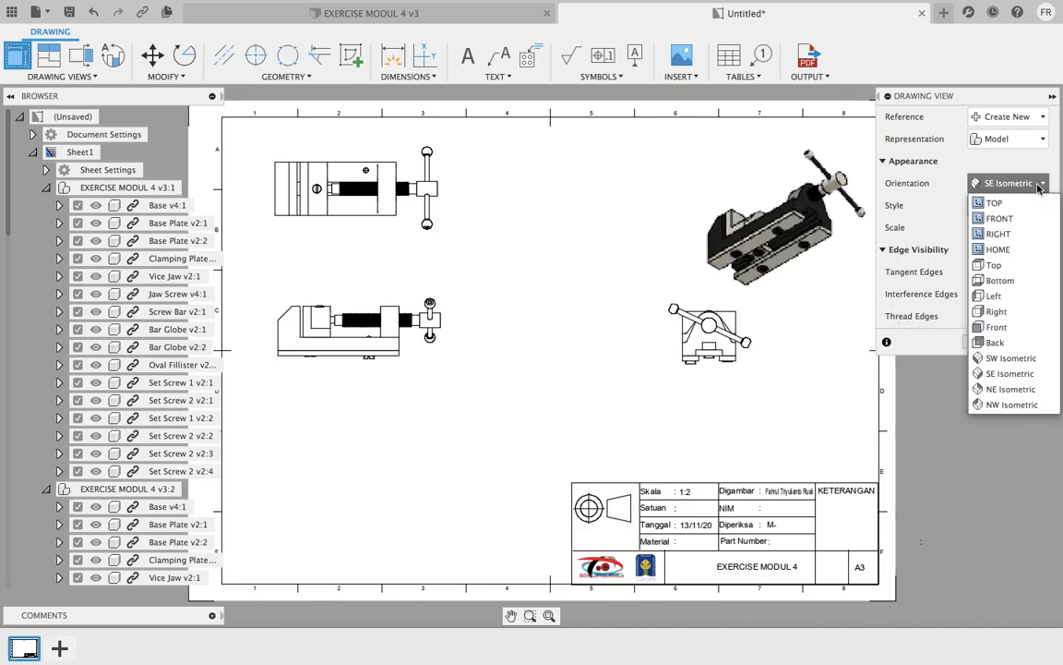
{"action": "left_click", "coordinate": [1023, 392]}
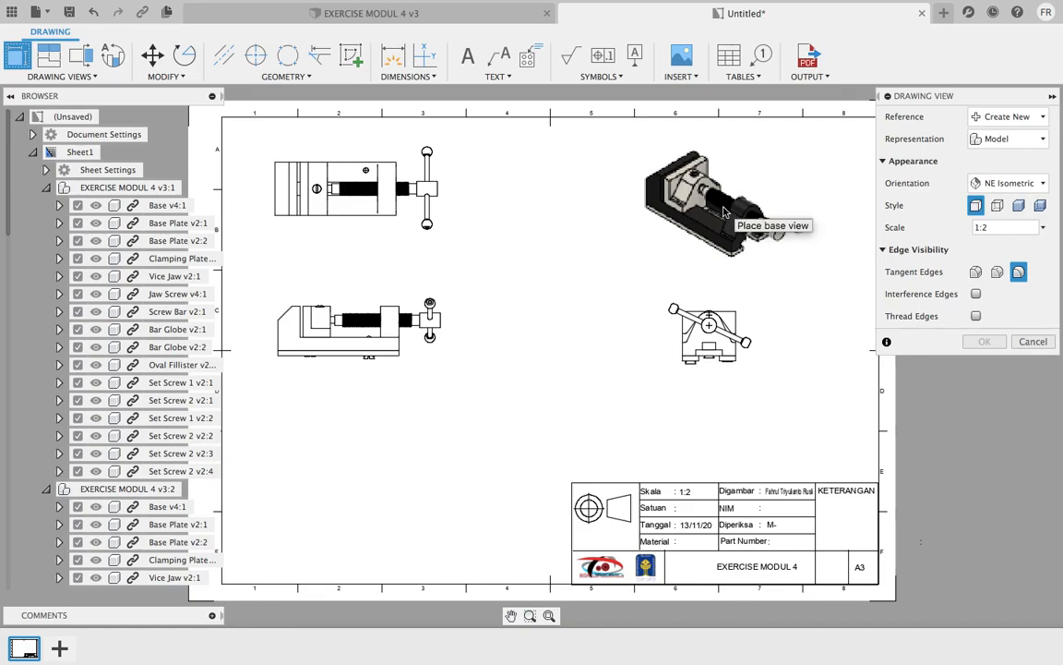
{"action": "left_click", "coordinate": [726, 206]}
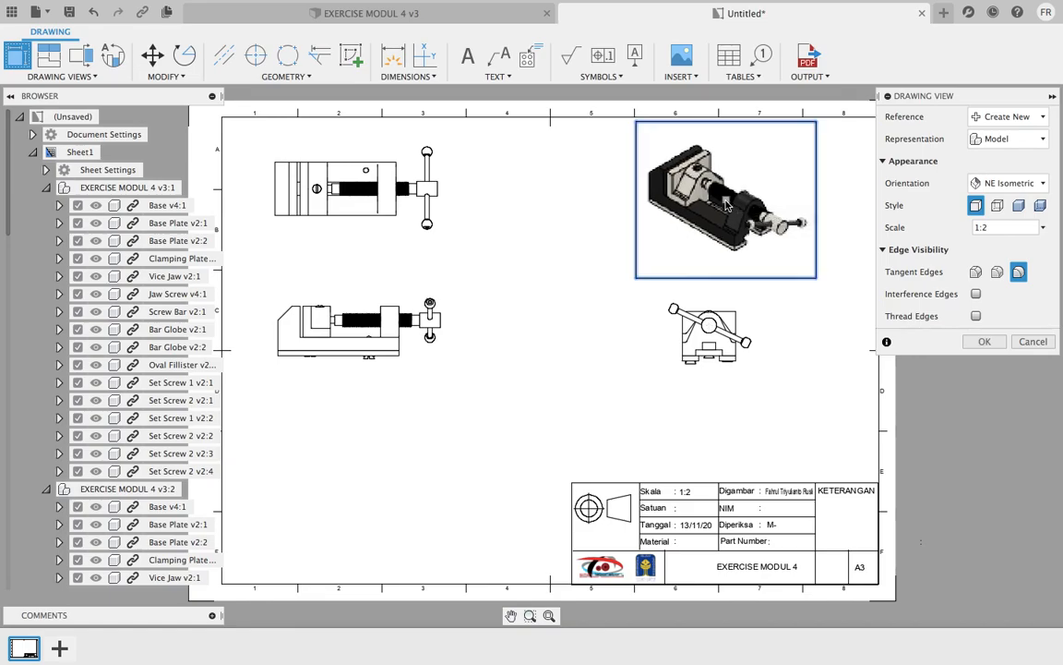
{"action": "left_click", "coordinate": [985, 343]}
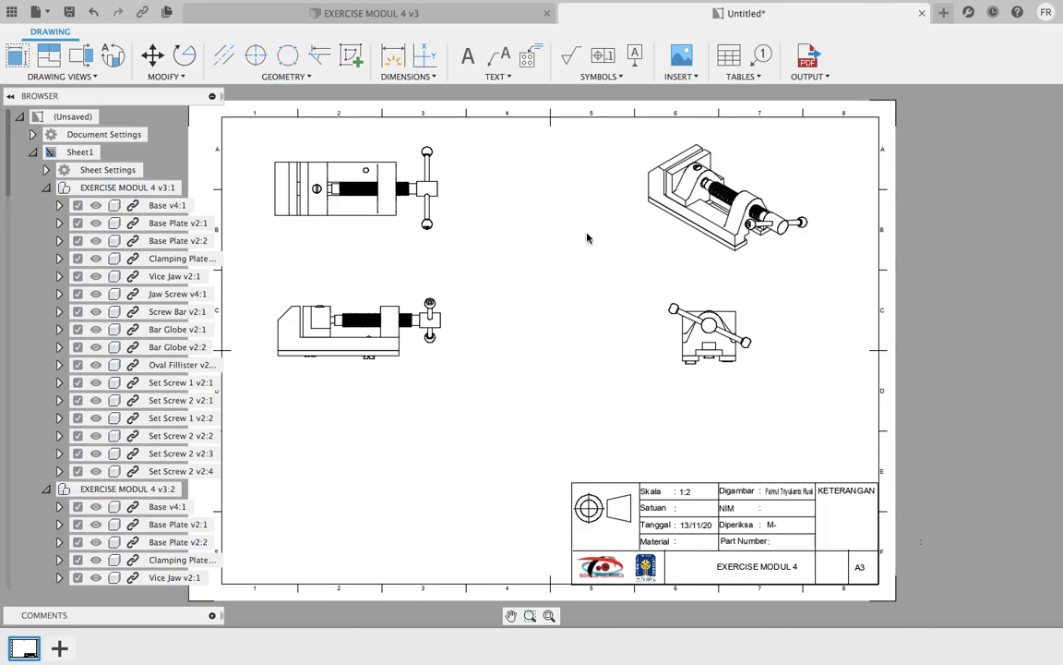
- Swap the two lower views so the right side view sits under the top view and the front view under the isometric view
{"action": "scroll", "coordinate": [588, 238], "scroll_direction": "up", "scroll_amount": 5}
{"action": "scroll", "coordinate": [581, 236], "scroll_direction": "down", "scroll_amount": 5}
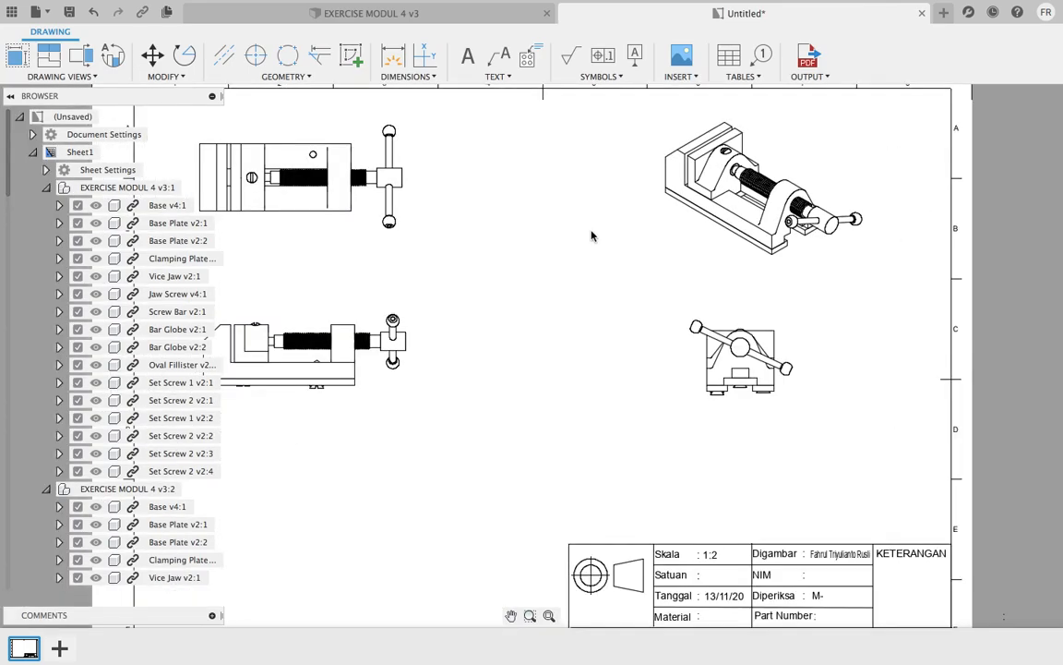
{"action": "middle_click_drag", "start_coordinate": [575, 234], "coordinate": [624, 237]}
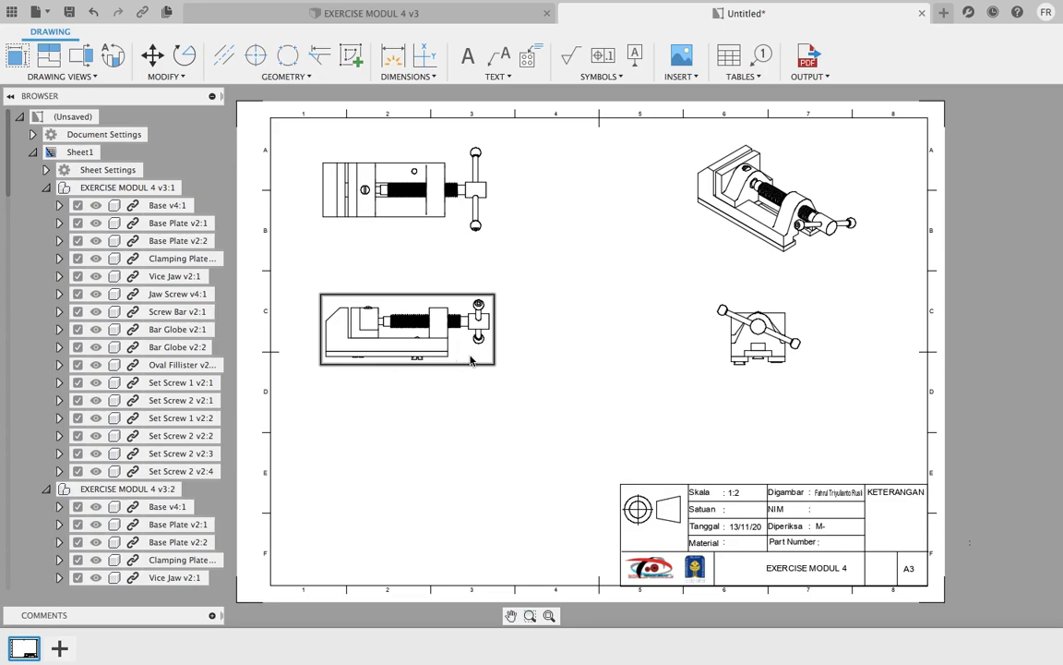
{"action": "mouse_move", "coordinate": [471, 361]}
{"action": "left_mouse_down"}
{"action": "mouse_move", "coordinate": [556, 373]}
{"action": "mouse_move", "coordinate": [629, 410]}
{"action": "mouse_move", "coordinate": [572, 358]}
{"action": "left_mouse_up"}
{"action": "left_click_drag", "start_coordinate": [725, 344], "coordinate": [389, 339]}
{"action": "left_click", "coordinate": [560, 393]}
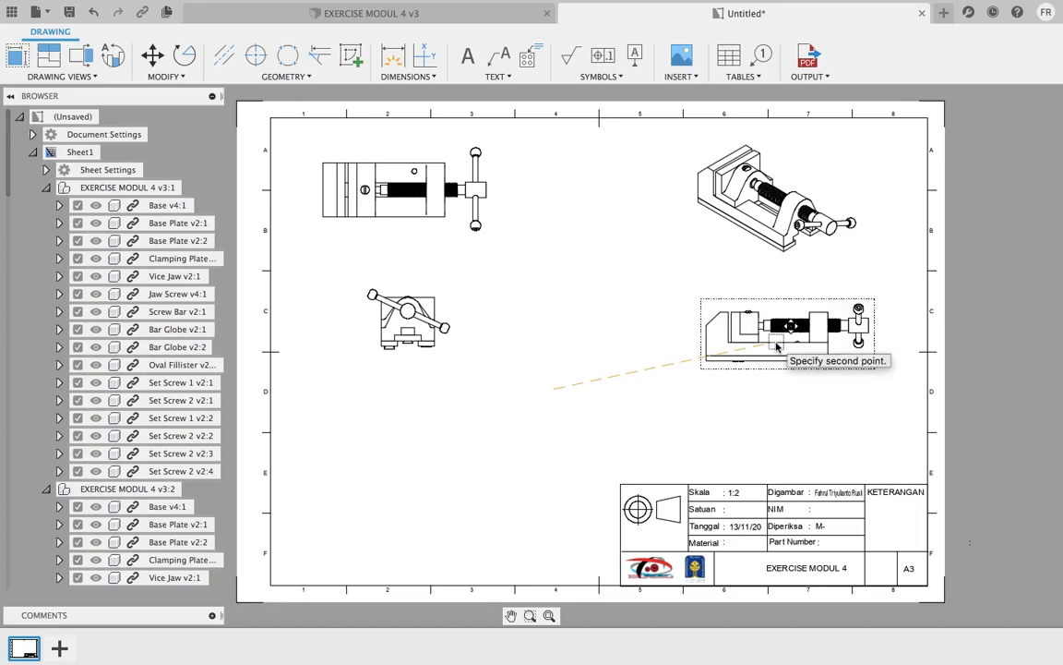
{"action": "left_click", "coordinate": [776, 346]}
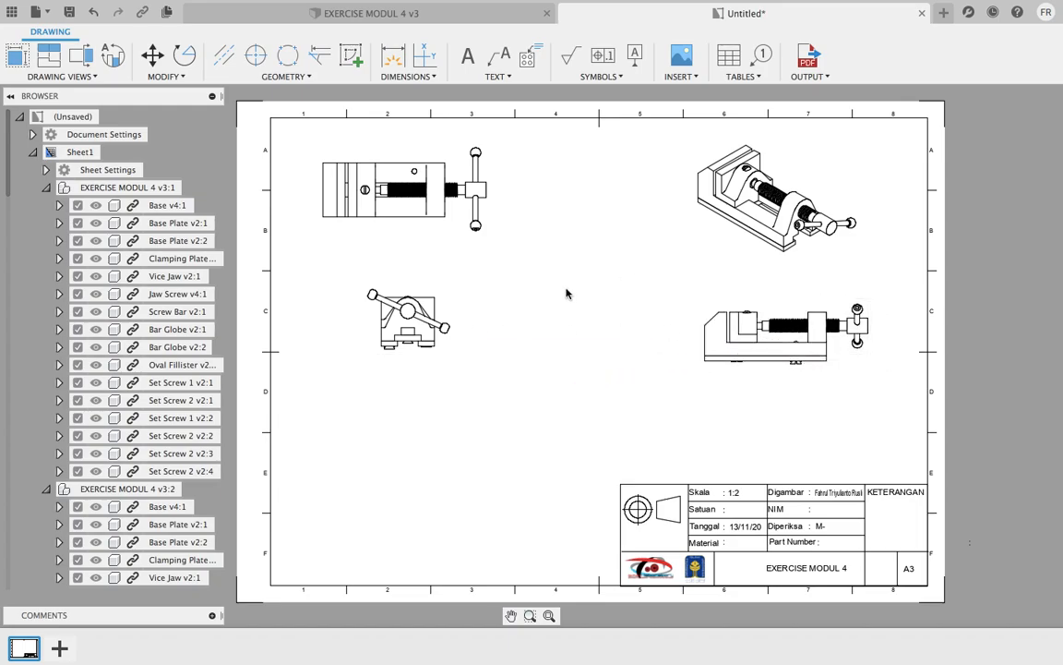
- Add a standard balloon to the screw bar in the right side view, placed just above the vice
{"action": "scroll", "coordinate": [419, 241], "scroll_direction": "up", "scroll_amount": 3}
{"action": "scroll", "coordinate": [565, 280], "scroll_direction": "down", "scroll_amount": 3}
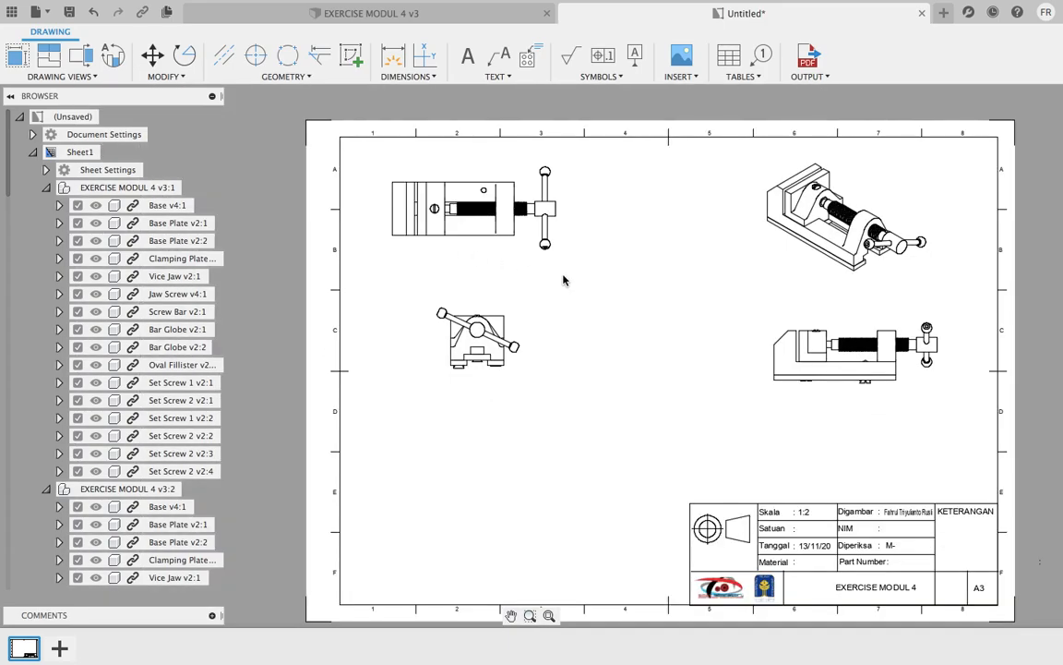
{"action": "left_click", "coordinate": [760, 57]}
{"action": "scroll", "coordinate": [559, 361], "scroll_direction": "up", "scroll_amount": 3}
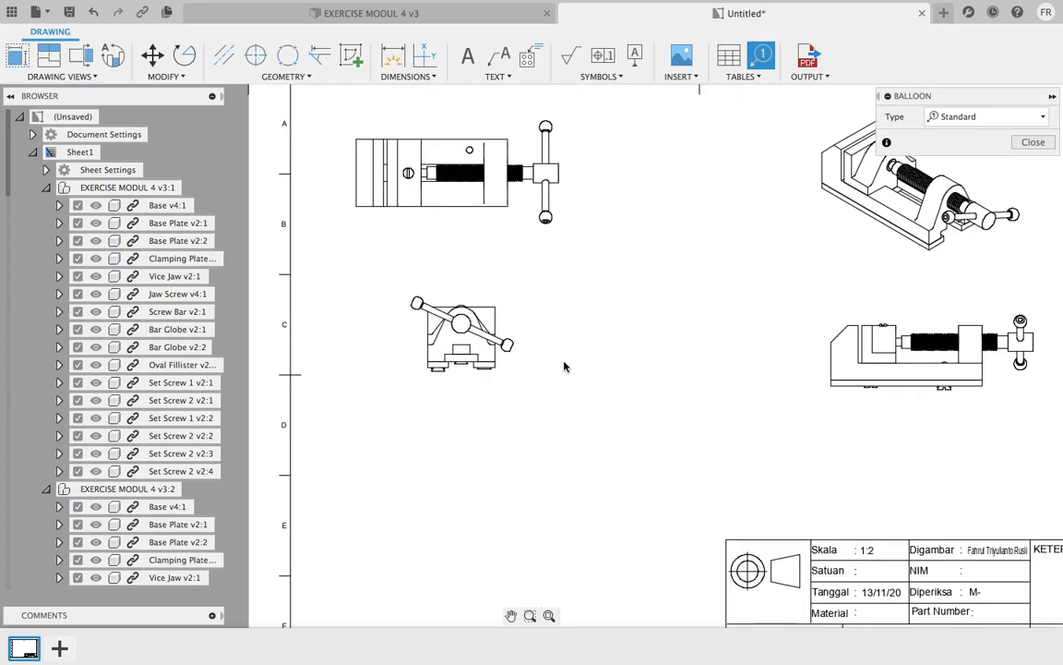
{"action": "scroll", "coordinate": [734, 405], "scroll_direction": "down", "scroll_amount": 4}
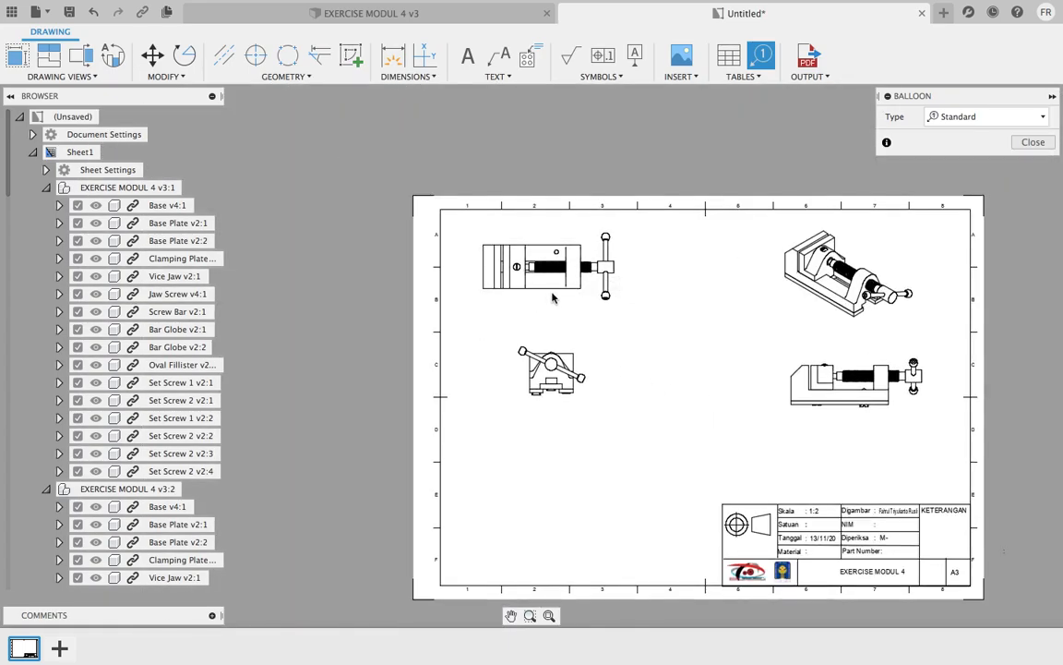
{"action": "scroll", "coordinate": [609, 293], "scroll_direction": "up", "scroll_amount": 3}
{"action": "left_click", "coordinate": [444, 410]}
{"action": "left_click", "coordinate": [490, 360]}
{"action": "scroll", "coordinate": [661, 372], "scroll_direction": "down", "scroll_amount": 2}
{"action": "middle_click_drag", "start_coordinate": [659, 371], "coordinate": [588, 357]}
{"action": "scroll", "coordinate": [588, 358], "scroll_direction": "down", "scroll_amount": 2}
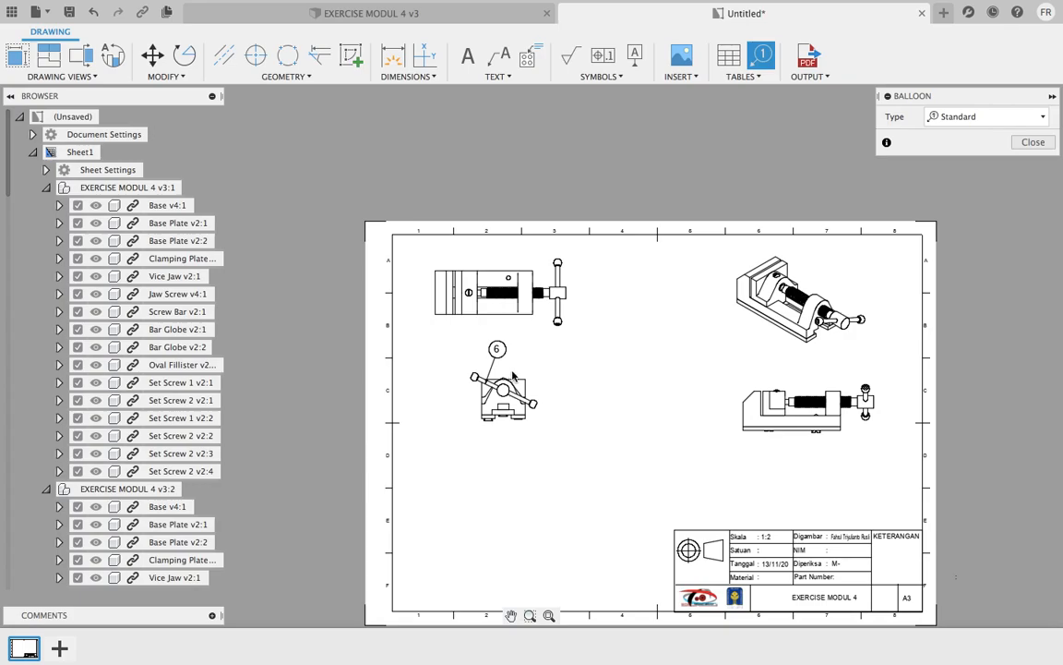
- Add standard balloons to the upper bar globe and the oval fillister screw in the top view
{"action": "scroll", "coordinate": [584, 417], "scroll_direction": "up", "scroll_amount": 3}
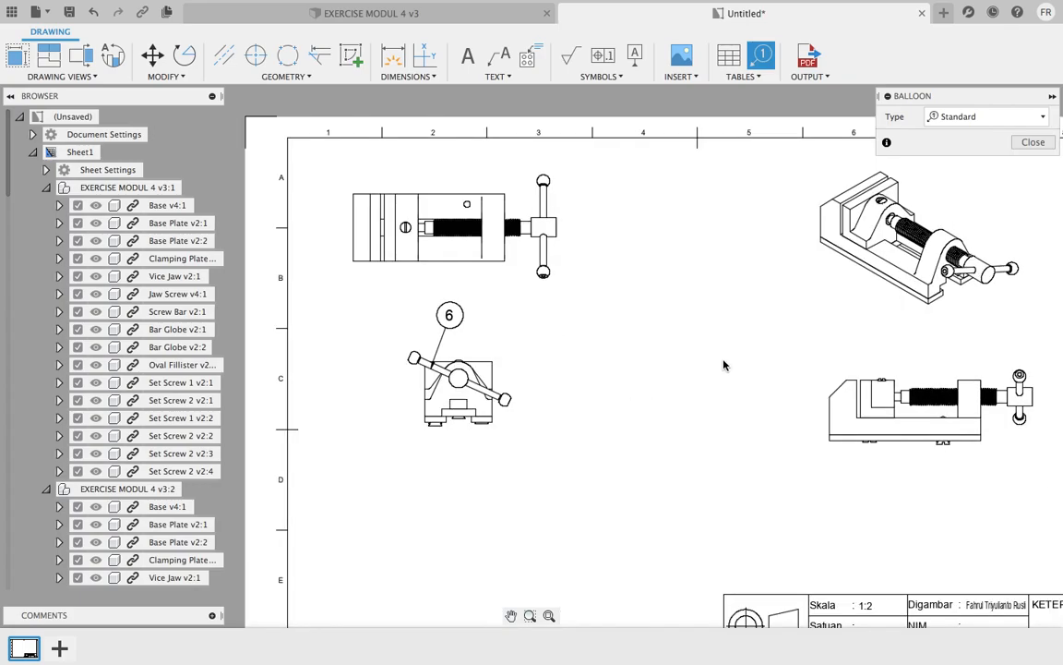
{"action": "left_click", "coordinate": [543, 181]}
{"action": "left_click", "coordinate": [582, 163]}
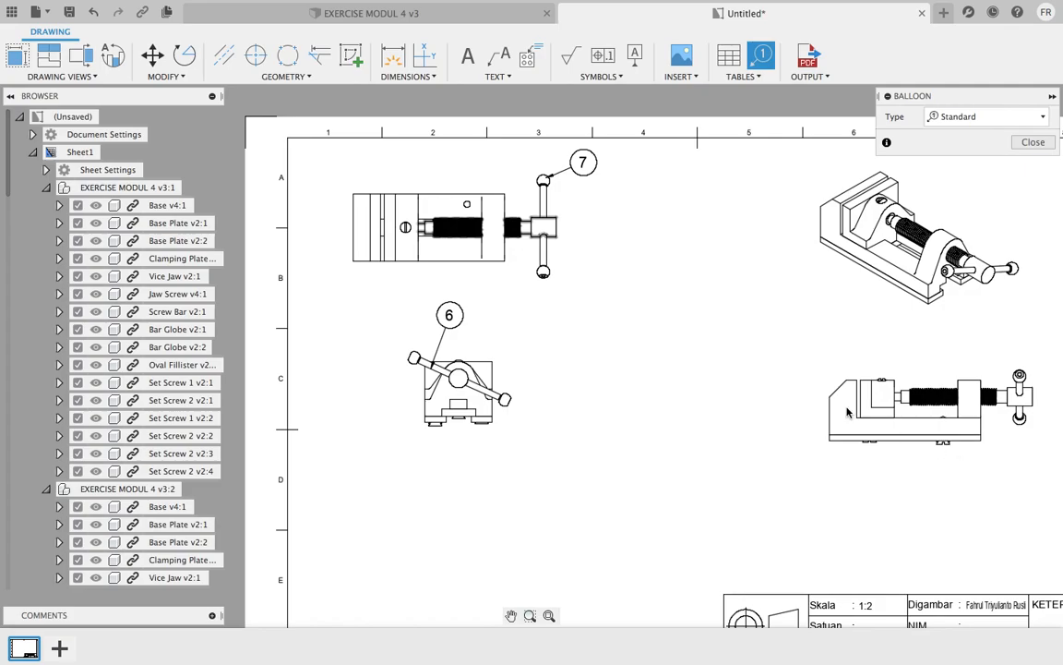
{"action": "left_click", "coordinate": [406, 228]}
{"action": "left_click", "coordinate": [404, 165]}
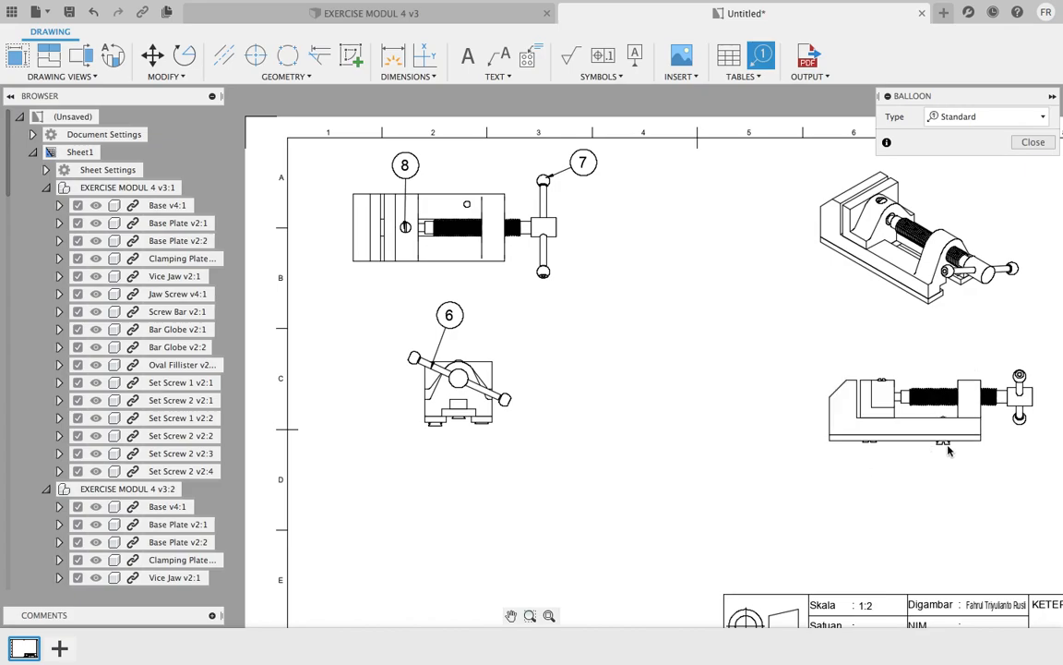
- Add a standard balloon to the Set Screw 2 protruding beneath the base plate in the front view
{"action": "scroll", "coordinate": [949, 450], "scroll_direction": "up", "scroll_amount": 5}
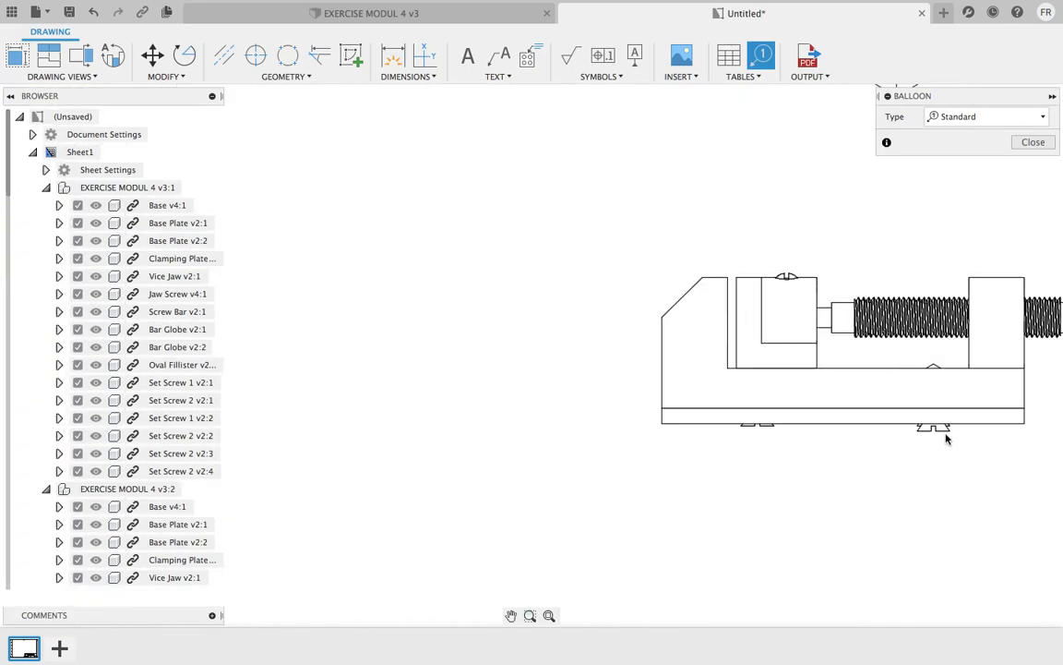
{"action": "left_click", "coordinate": [949, 431]}
{"action": "left_click", "coordinate": [1012, 476]}
{"action": "scroll", "coordinate": [902, 458], "scroll_direction": "down", "scroll_amount": 4}
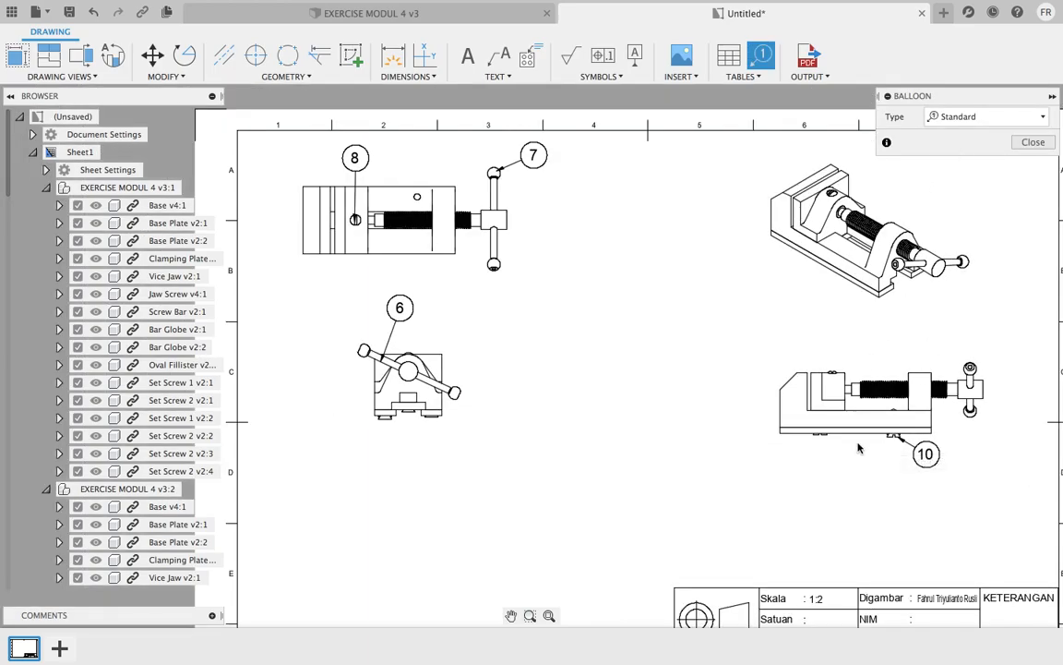
- Add a standard balloon to the clamping plate at the bottom of the right side view
{"action": "scroll", "coordinate": [858, 449], "scroll_direction": "up", "scroll_amount": 3}
{"action": "scroll", "coordinate": [808, 425], "scroll_direction": "down", "scroll_amount": 3}
{"action": "scroll", "coordinate": [518, 358], "scroll_direction": "down", "scroll_amount": 4}
{"action": "scroll", "coordinate": [685, 385], "scroll_direction": "up", "scroll_amount": 5}
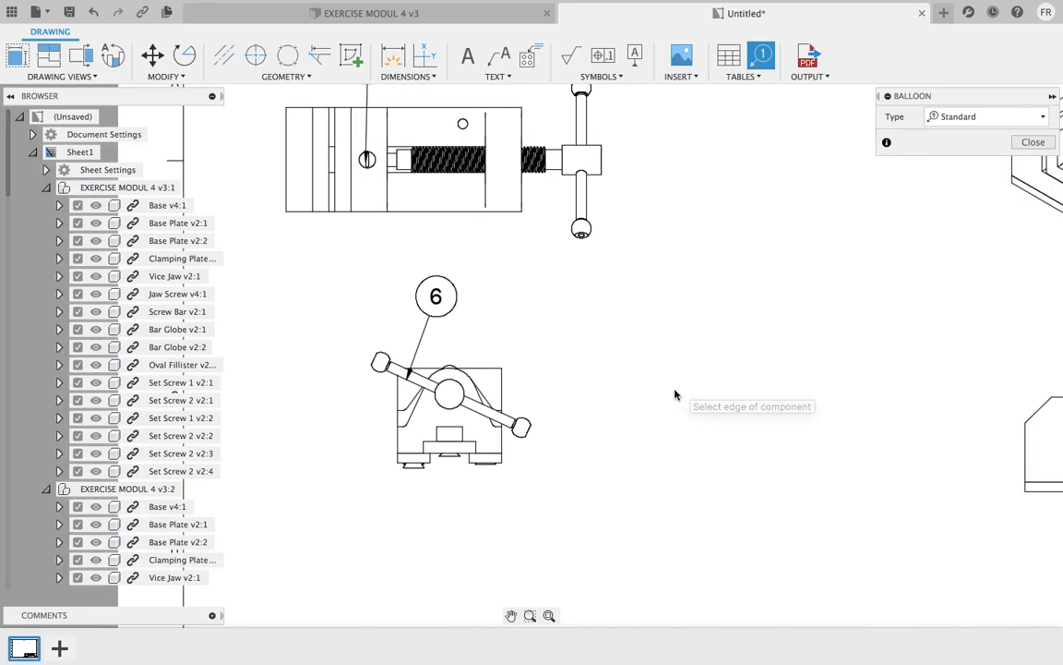
{"action": "left_click", "coordinate": [460, 443]}
{"action": "left_click", "coordinate": [573, 466]}
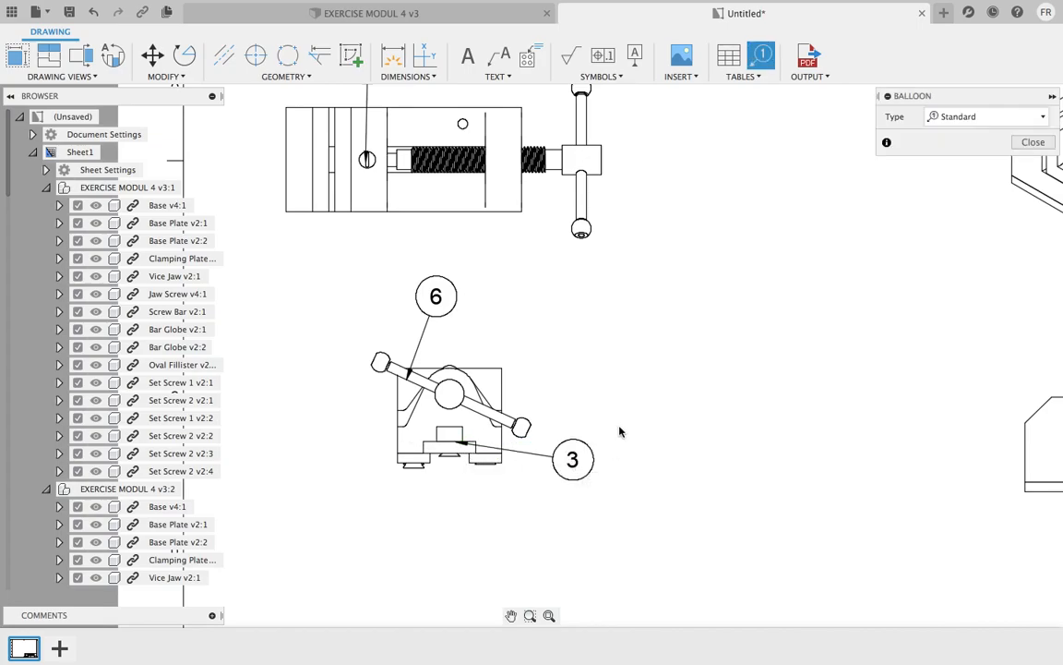
- Add a standard balloon to the vice base in the front view, placed beside its fixed-jaw end
{"action": "scroll", "coordinate": [609, 425], "scroll_direction": "down", "scroll_amount": 4}
{"action": "scroll", "coordinate": [565, 458], "scroll_direction": "up", "scroll_amount": 4}
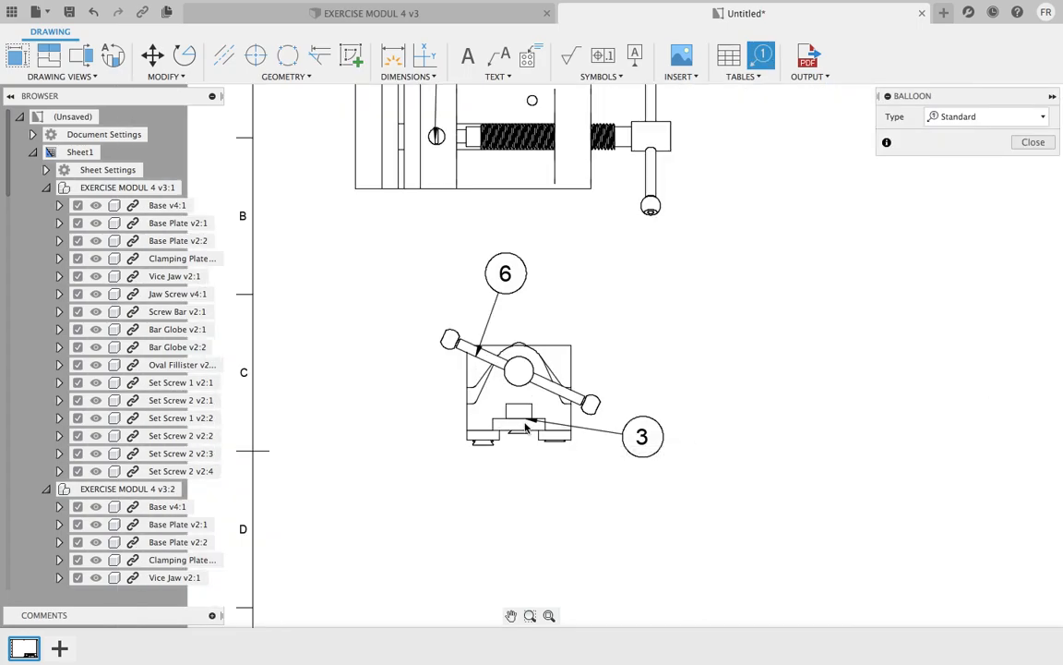
{"action": "scroll", "coordinate": [535, 429], "scroll_direction": "up", "scroll_amount": 3}
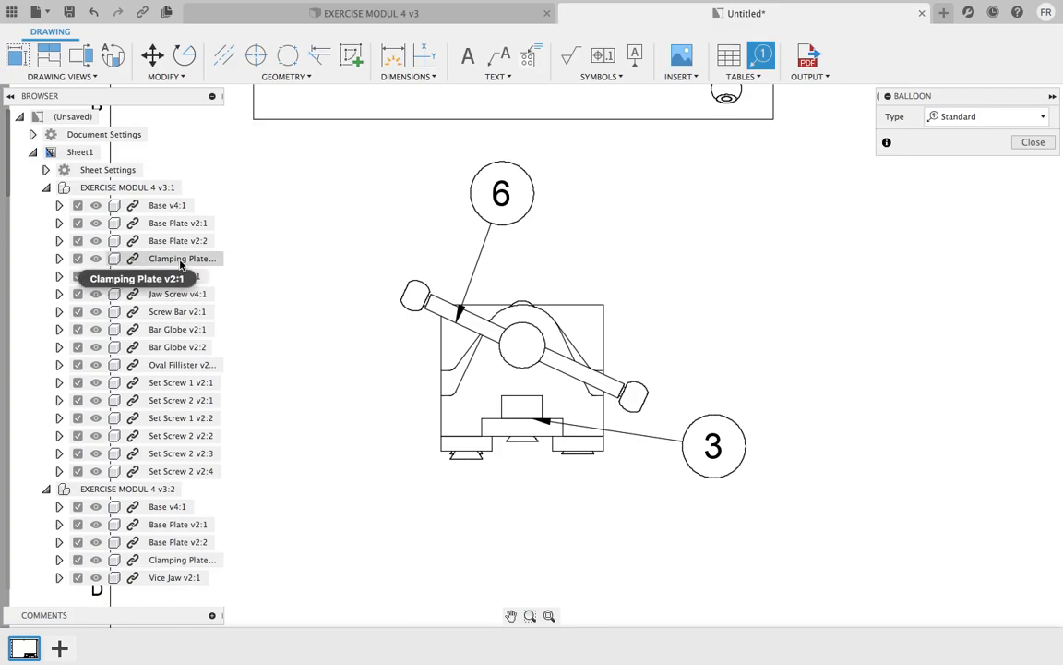
{"action": "scroll", "coordinate": [700, 405], "scroll_direction": "down", "scroll_amount": 8}
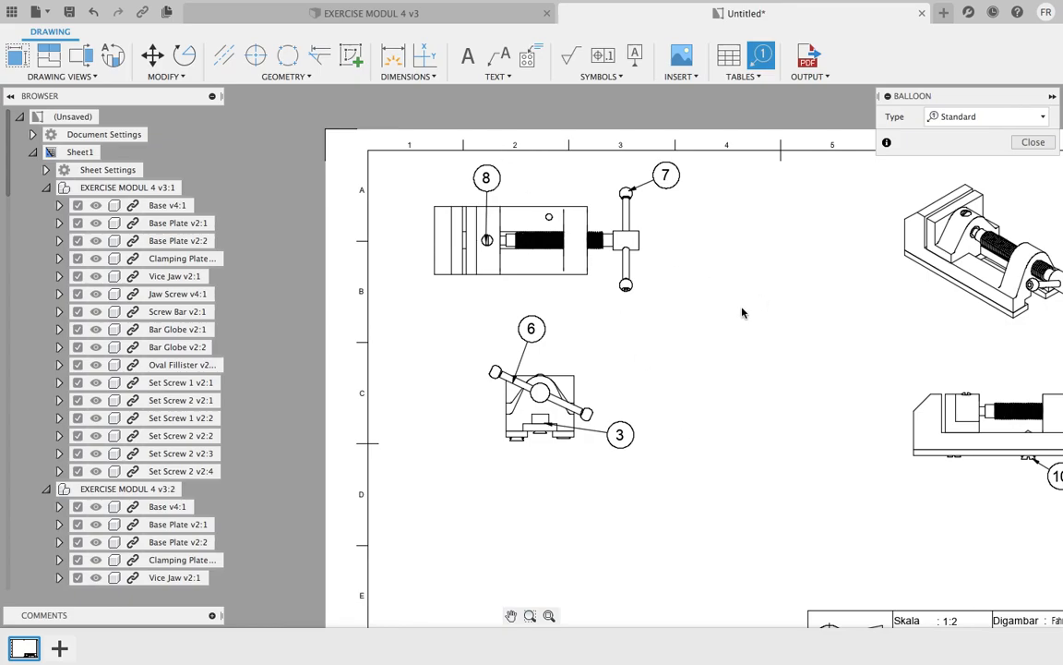
{"action": "scroll", "coordinate": [746, 323], "scroll_direction": "down", "scroll_amount": 2}
{"action": "scroll", "coordinate": [939, 364], "scroll_direction": "up", "scroll_amount": 5}
{"action": "scroll", "coordinate": [938, 364], "scroll_direction": "down", "scroll_amount": 6}
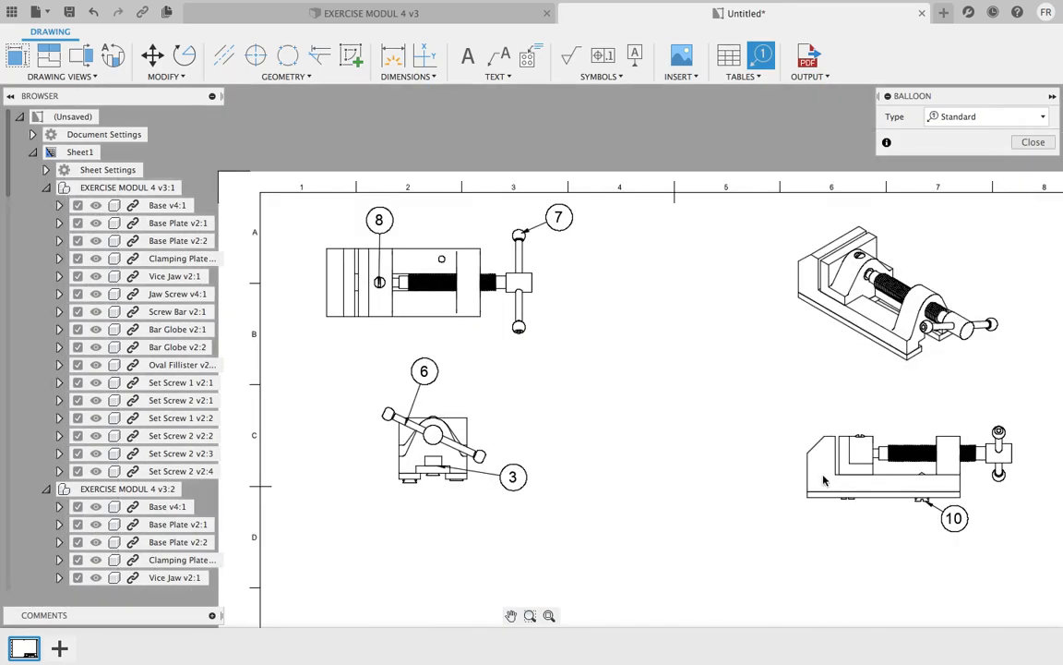
{"action": "left_click", "coordinate": [815, 472]}
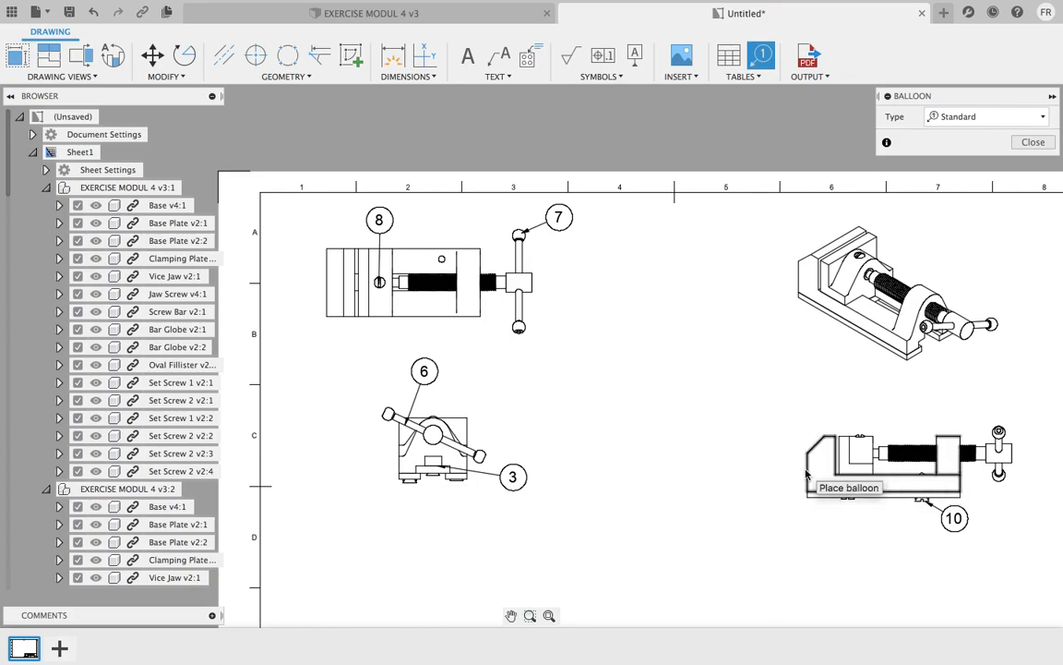
{"action": "left_click", "coordinate": [758, 453]}
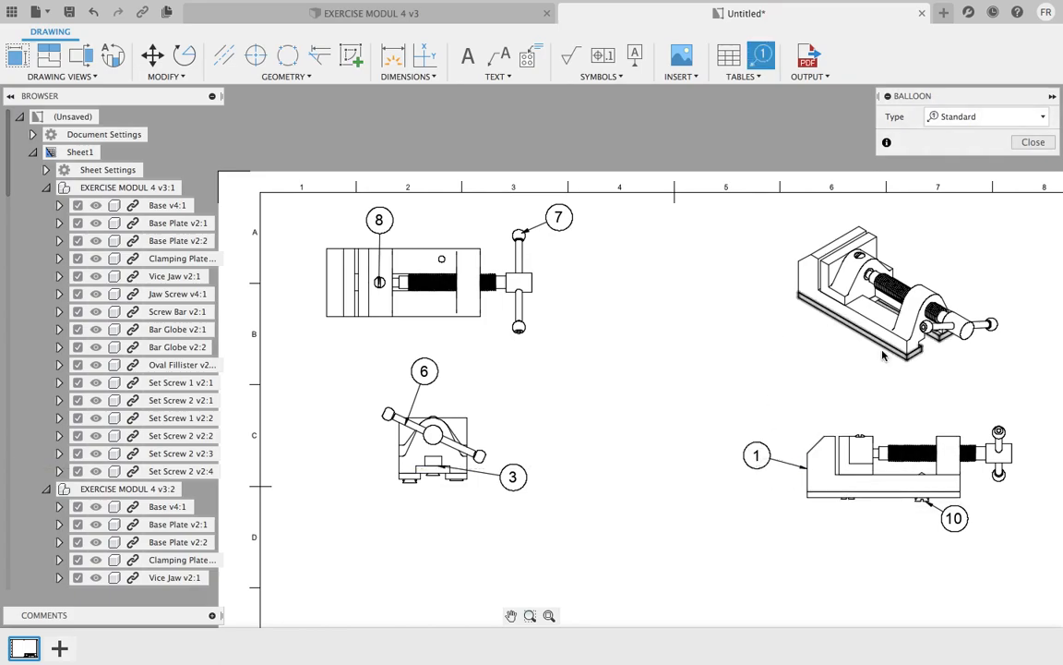
- Add a standard balloon to the base plate in the isometric view, placed below the vice
{"action": "scroll", "coordinate": [879, 345], "scroll_direction": "up", "scroll_amount": 2}
{"action": "left_click", "coordinate": [829, 362]}
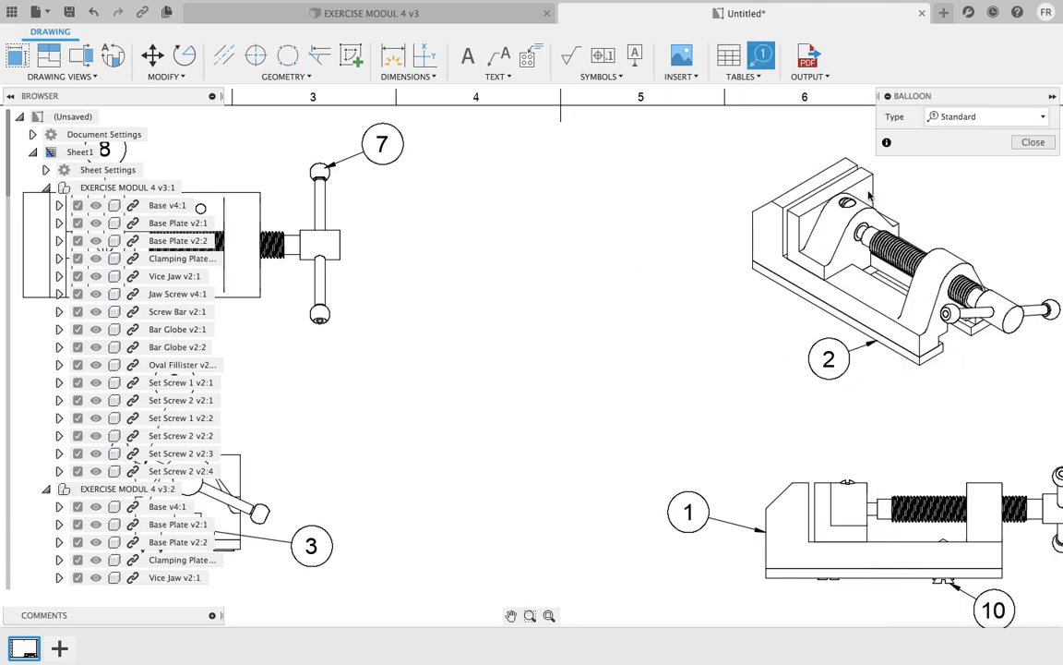
{"action": "scroll", "coordinate": [868, 194], "scroll_direction": "down", "scroll_amount": 4}
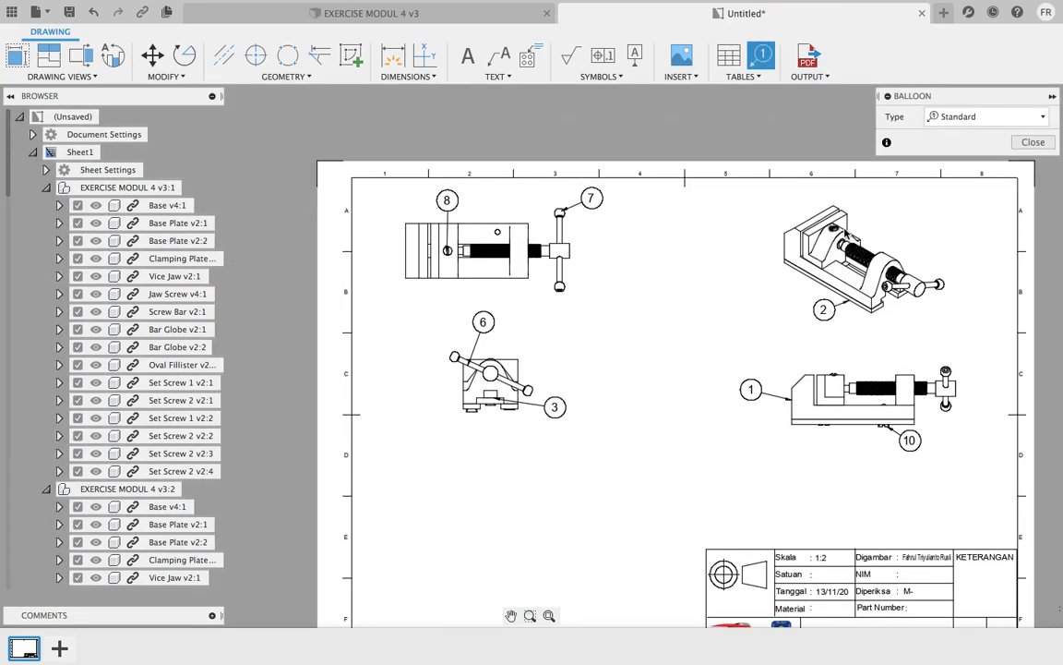
- Add a standard balloon to the vice jaw in the isometric view, placed above the jaw
{"action": "scroll", "coordinate": [844, 231], "scroll_direction": "up", "scroll_amount": 4}
{"action": "left_click", "coordinate": [847, 197]}
{"action": "left_click", "coordinate": [887, 189]}
{"action": "scroll", "coordinate": [923, 227], "scroll_direction": "down", "scroll_amount": 4}
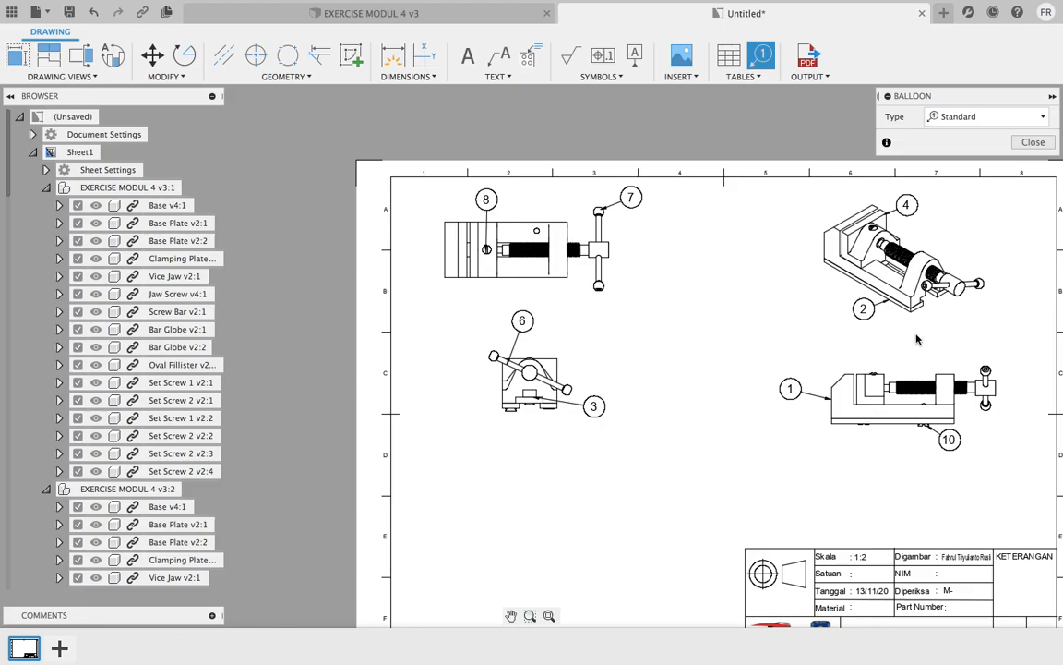
- Add a standard balloon to the jaw screw in the isometric view, placed above its handle end, and finish ballooning
{"action": "scroll", "coordinate": [916, 340], "scroll_direction": "up", "scroll_amount": 3}
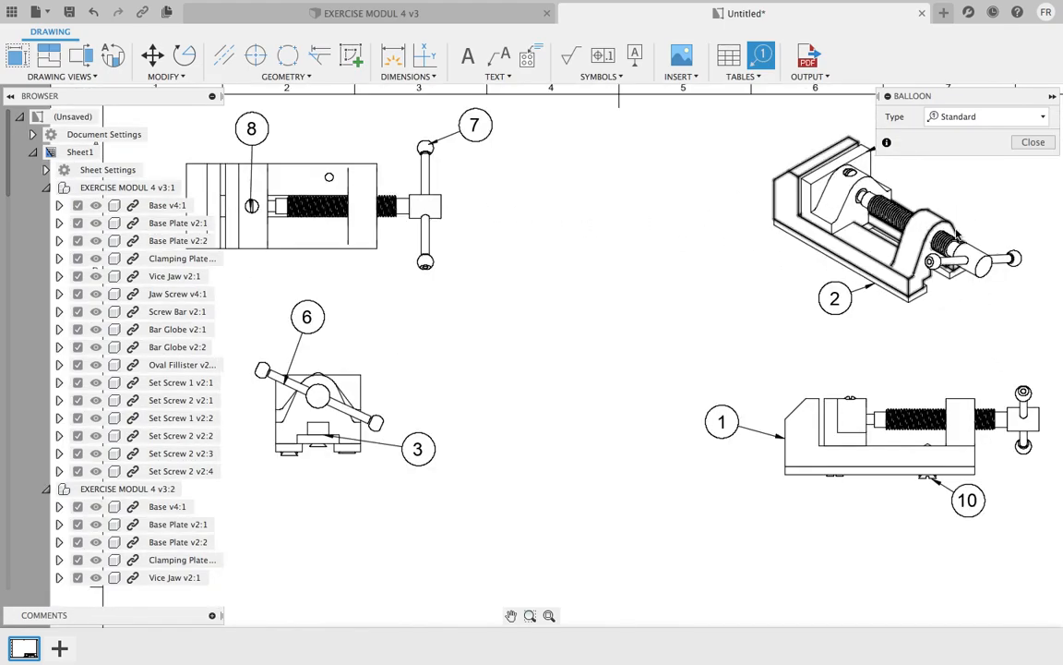
{"action": "left_click", "coordinate": [1002, 208]}
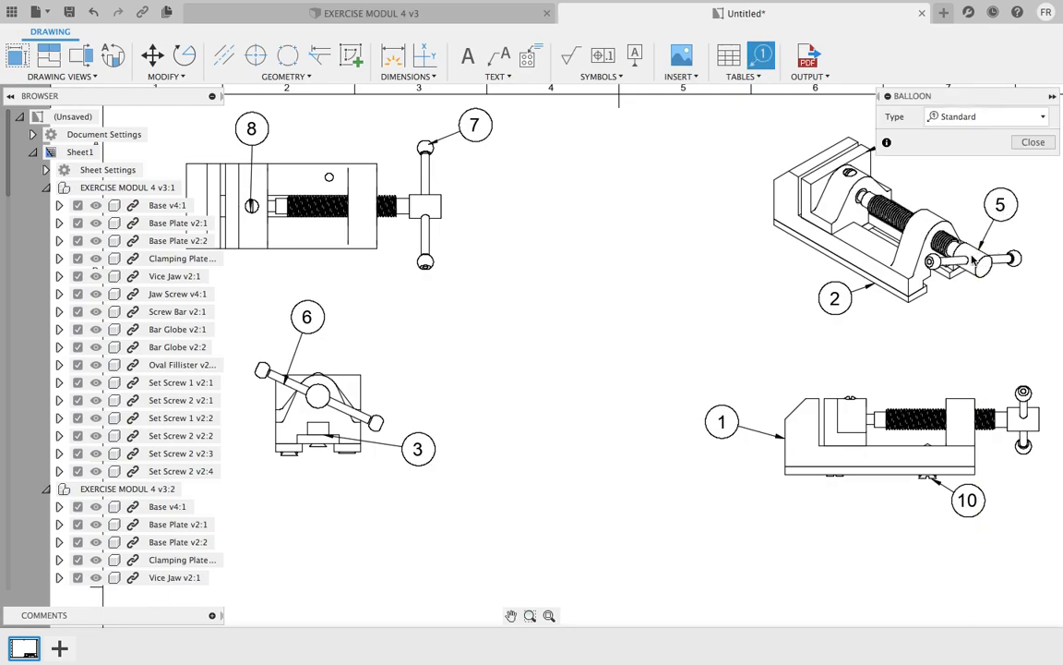
{"action": "scroll", "coordinate": [716, 256], "scroll_direction": "down", "scroll_amount": 5}
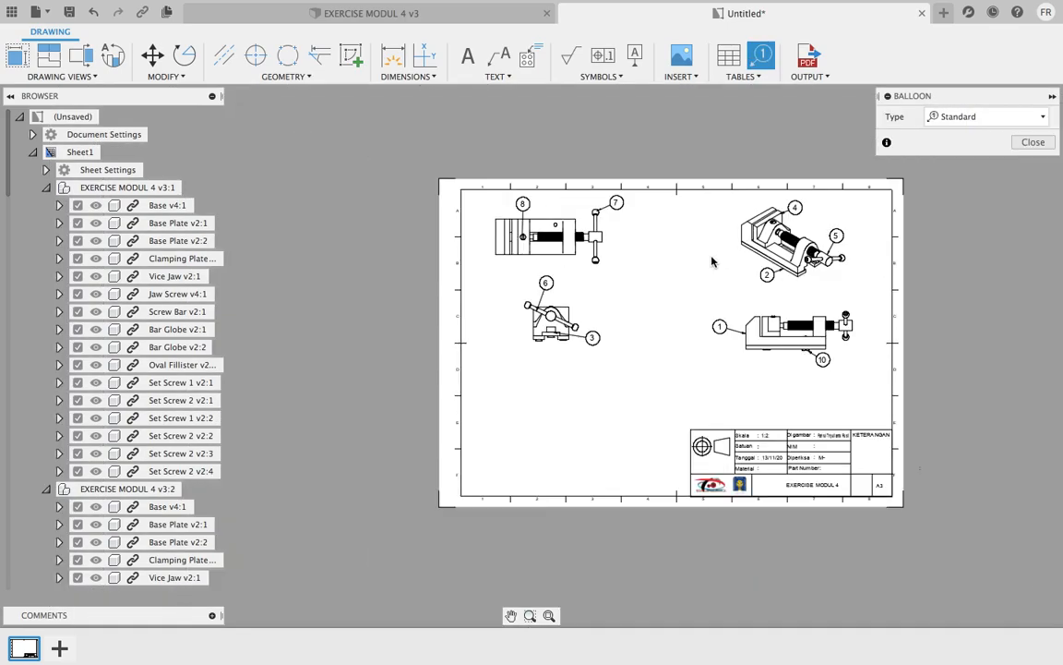
{"action": "left_click", "coordinate": [1031, 142]}
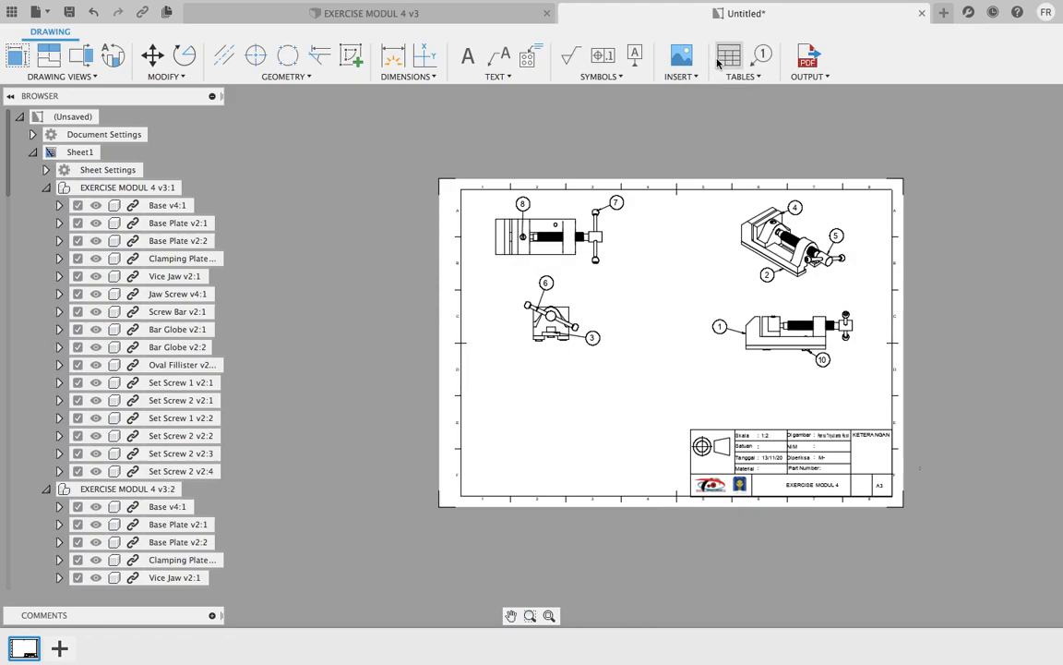
- Insert a Parts List table for the isometric view, placed beside the title block below the right side view
{"action": "left_click", "coordinate": [728, 56]}
{"action": "left_click", "coordinate": [1016, 117]}
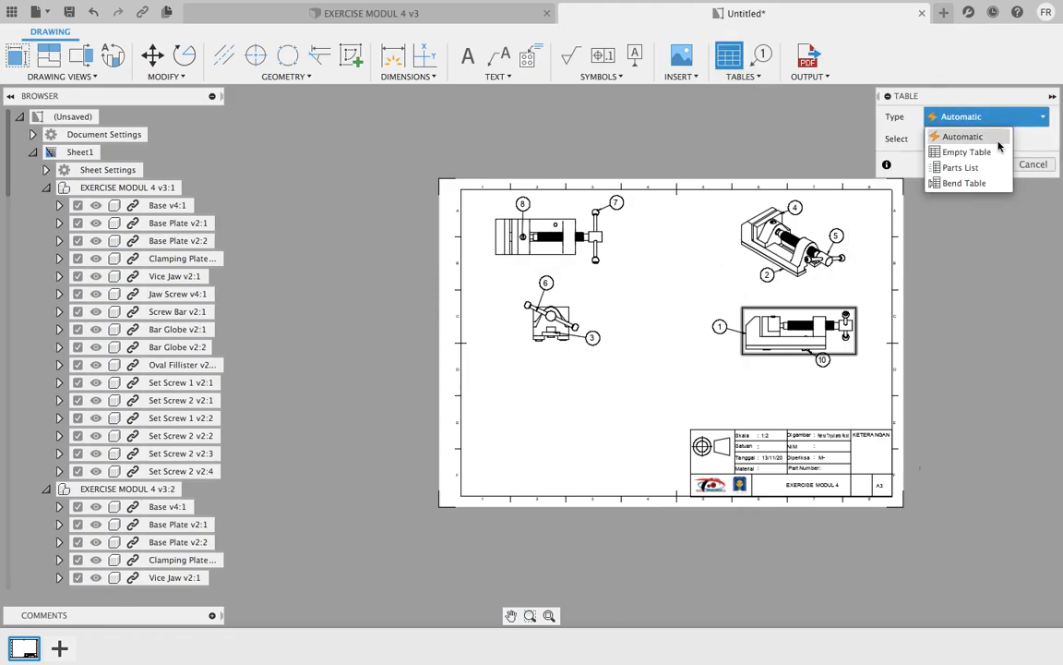
{"action": "left_click", "coordinate": [962, 167]}
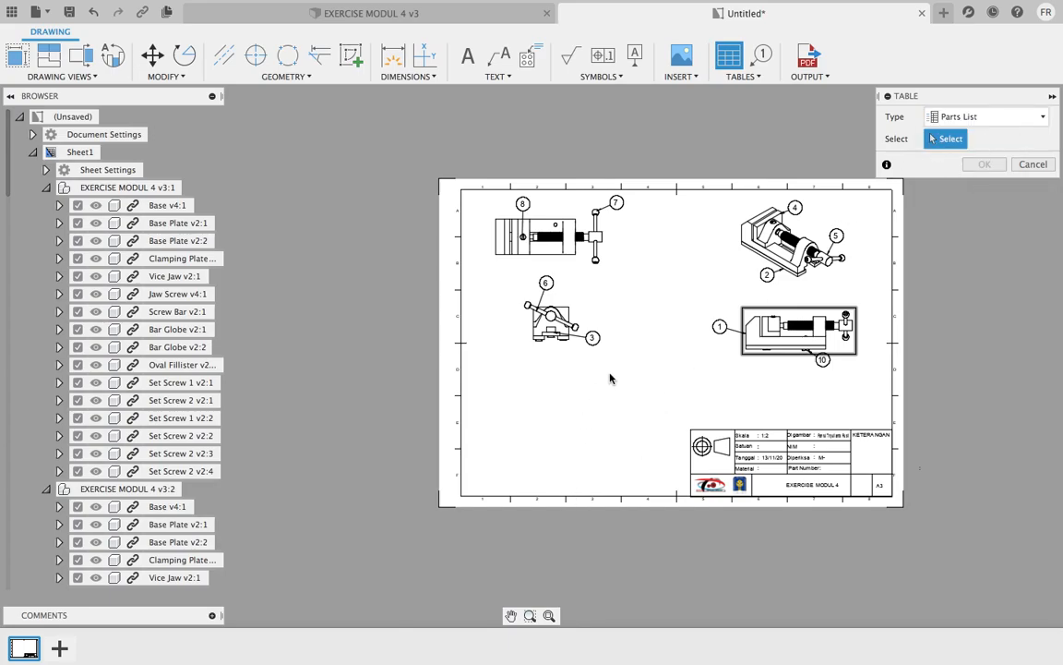
{"action": "scroll", "coordinate": [612, 375], "scroll_direction": "up", "scroll_amount": 5}
{"action": "scroll", "coordinate": [594, 423], "scroll_direction": "down", "scroll_amount": 1}
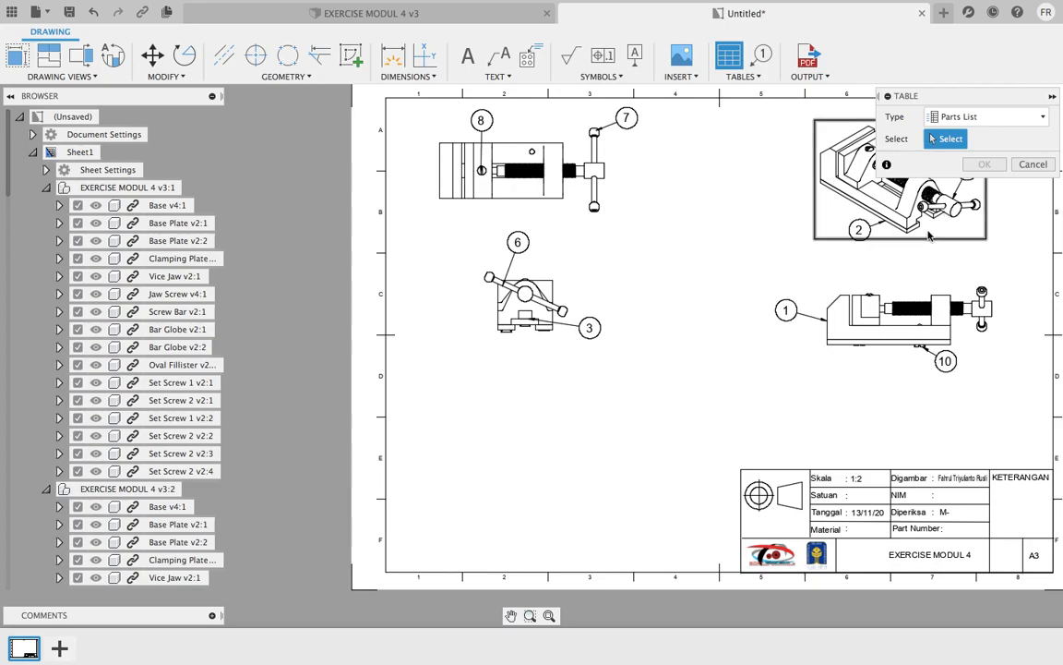
{"action": "left_click", "coordinate": [927, 240]}
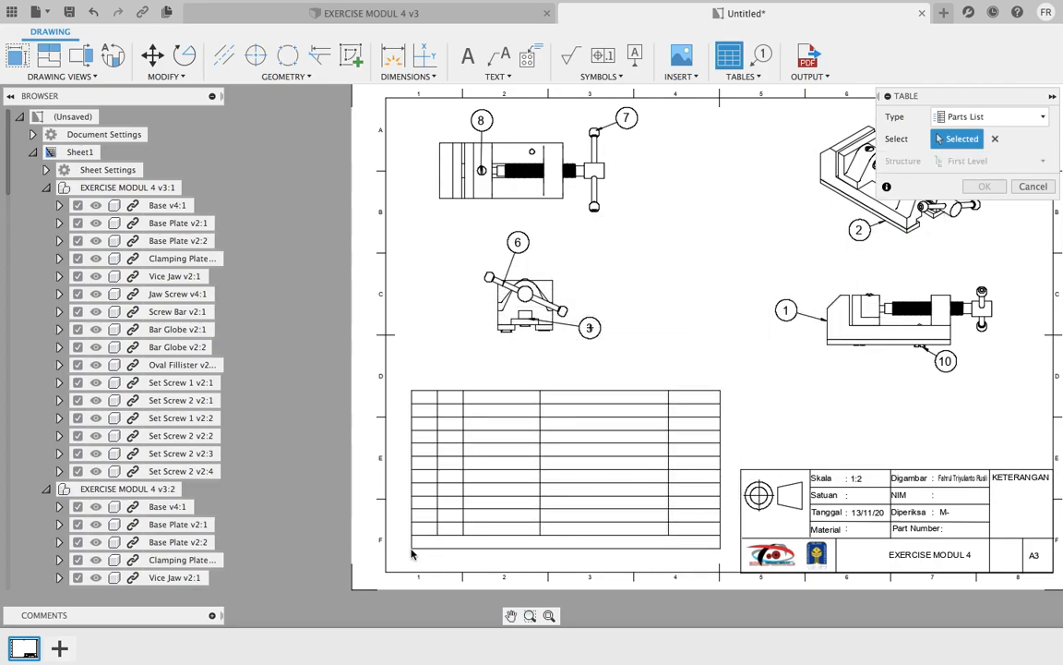
{"action": "left_click", "coordinate": [411, 554]}
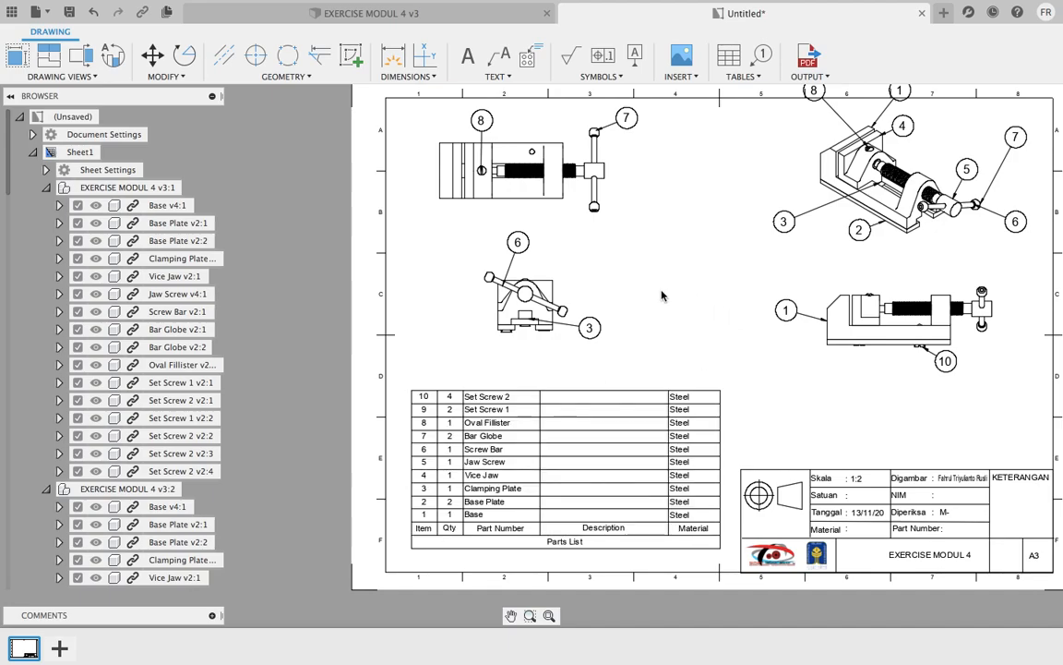
- Move the parts list down close to the sheet's lower border line
{"action": "left_click_drag", "start_coordinate": [569, 542], "coordinate": [565, 555]}
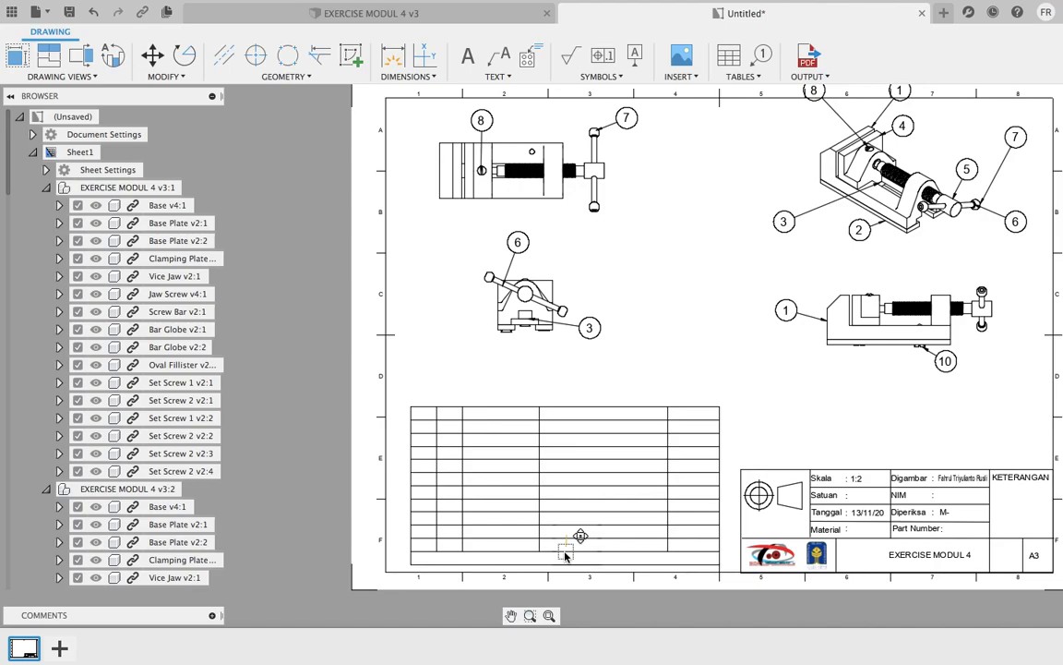
{"action": "left_click", "coordinate": [567, 554]}
{"action": "scroll", "coordinate": [739, 361], "scroll_direction": "down", "scroll_amount": 1}
{"action": "scroll", "coordinate": [762, 502], "scroll_direction": "up", "scroll_amount": 1}
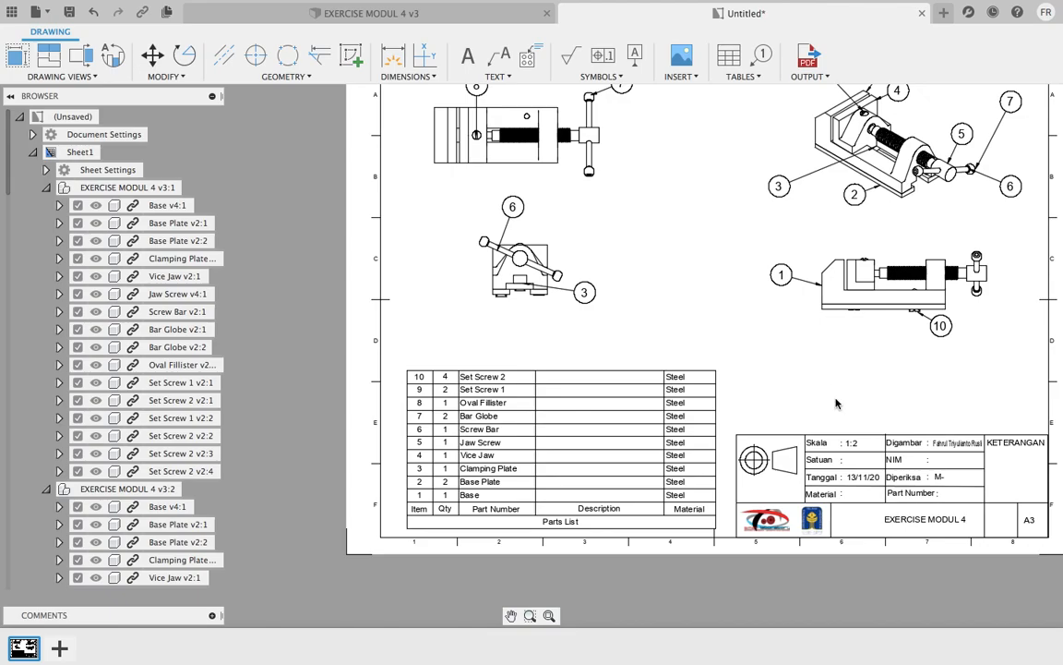
- Try to add the student ID number as 3.5 mm Arial text in the title block's NIM field
{"action": "middle_click_drag", "start_coordinate": [828, 386], "coordinate": [755, 377]}
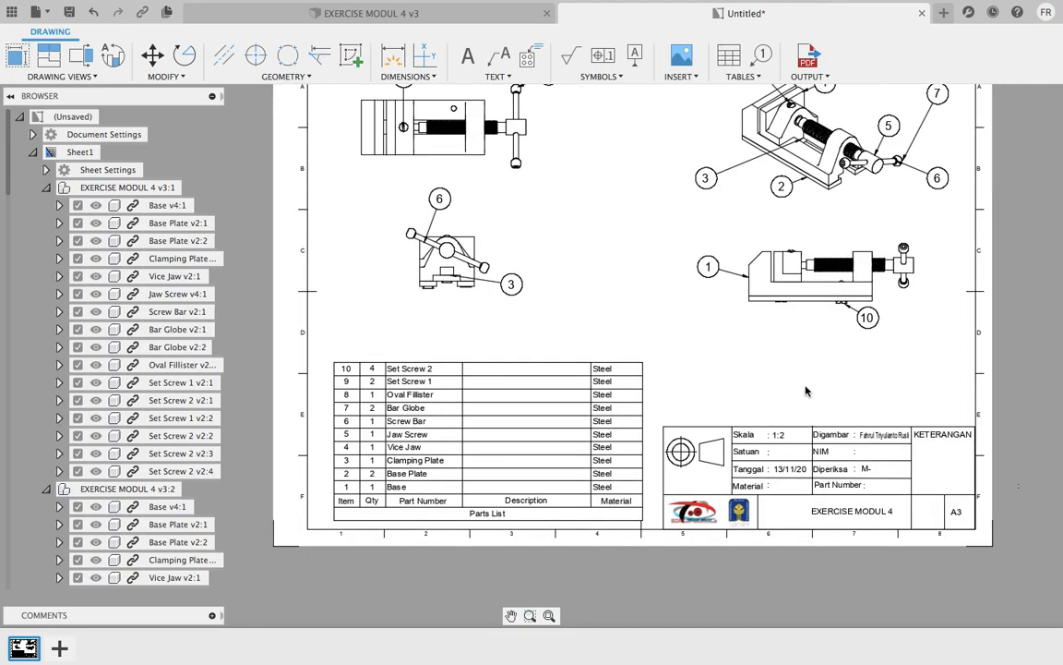
{"action": "scroll", "coordinate": [884, 420], "scroll_direction": "up", "scroll_amount": 3}
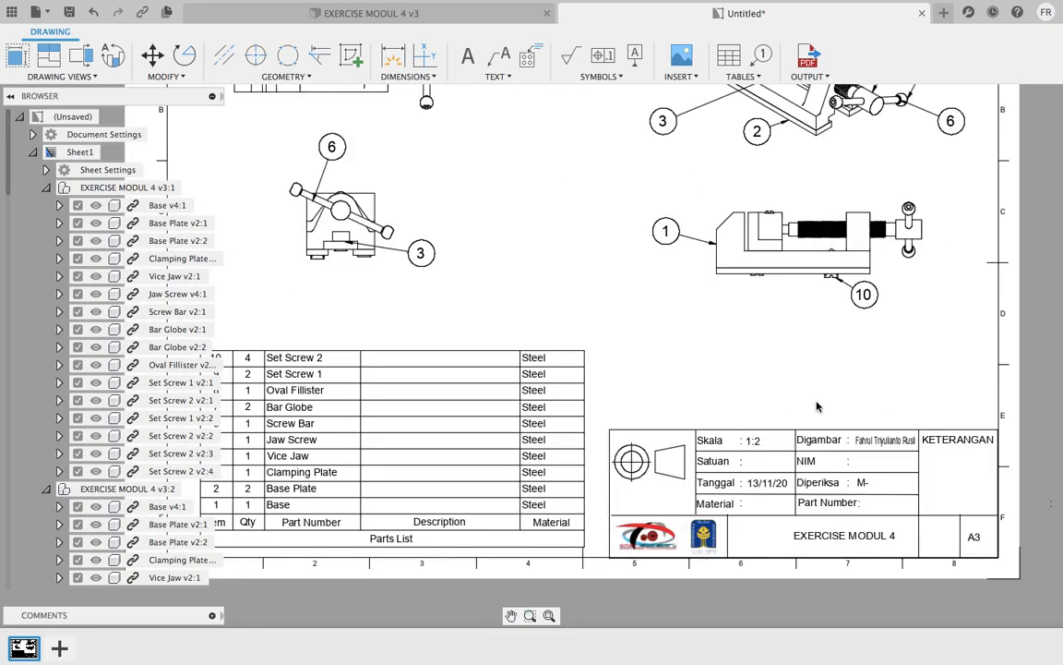
{"action": "left_click", "coordinate": [469, 57]}
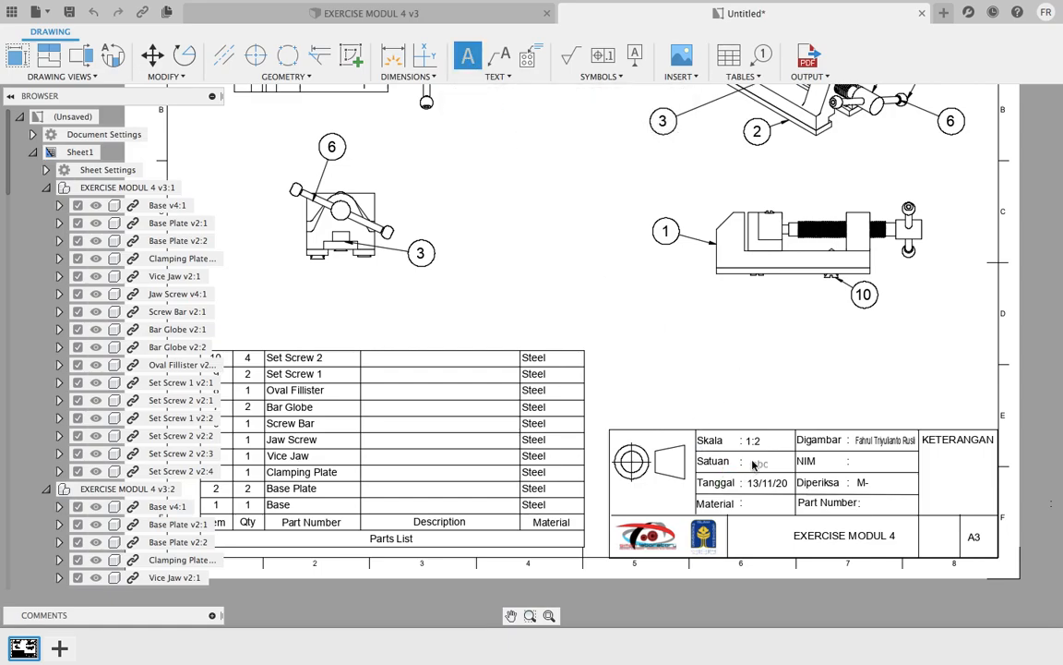
{"action": "scroll", "coordinate": [753, 465], "scroll_direction": "up", "scroll_amount": 3}
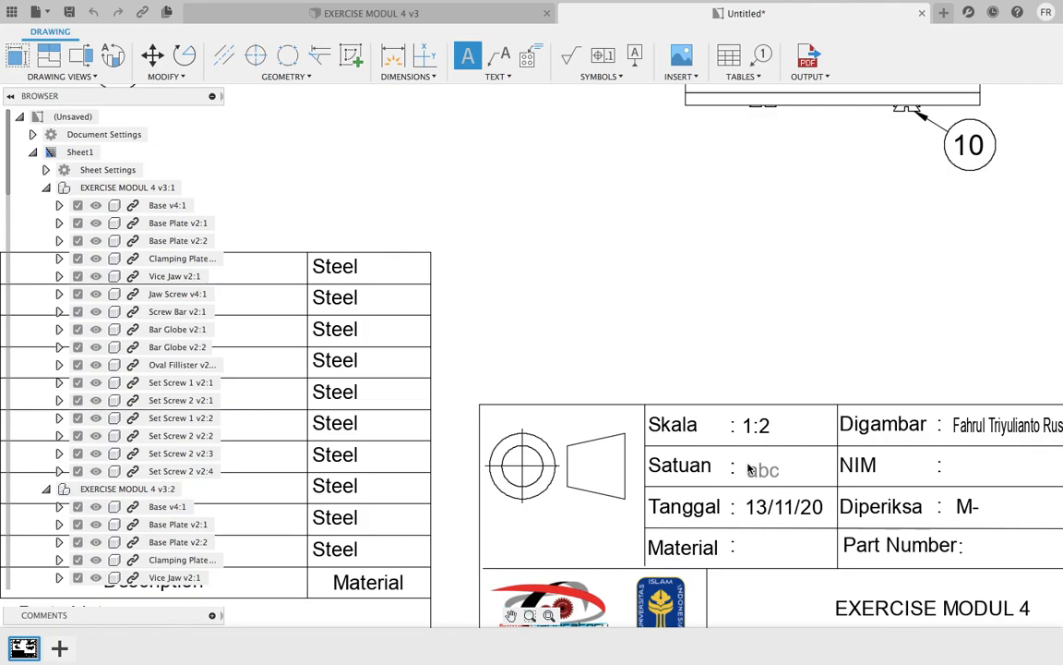
{"action": "scroll", "coordinate": [750, 469], "scroll_direction": "down", "scroll_amount": 3}
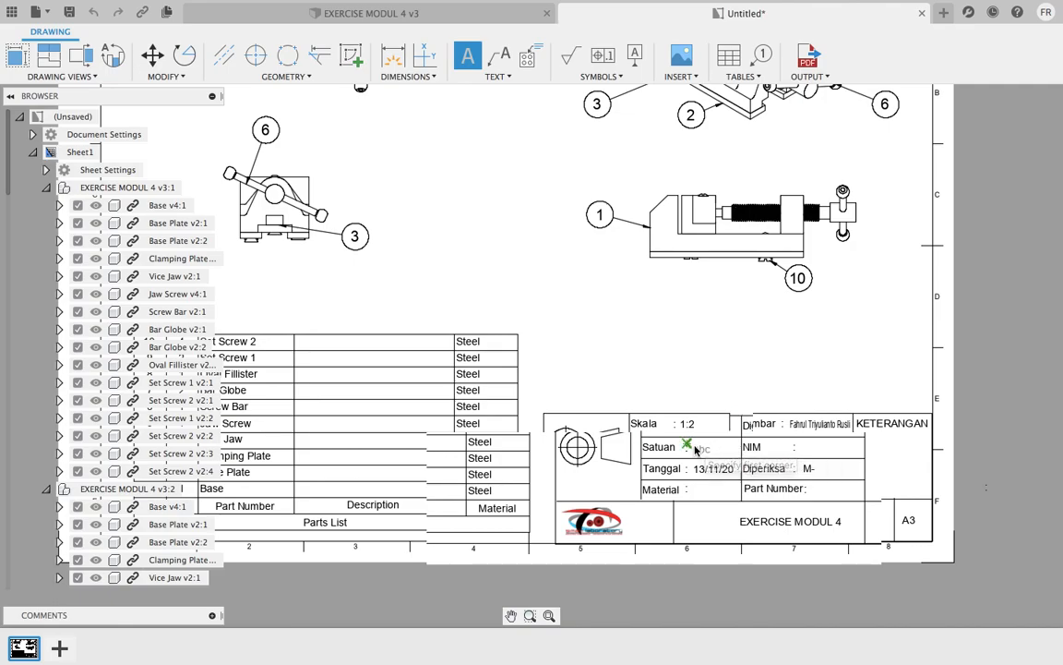
{"action": "left_click", "coordinate": [805, 445]}
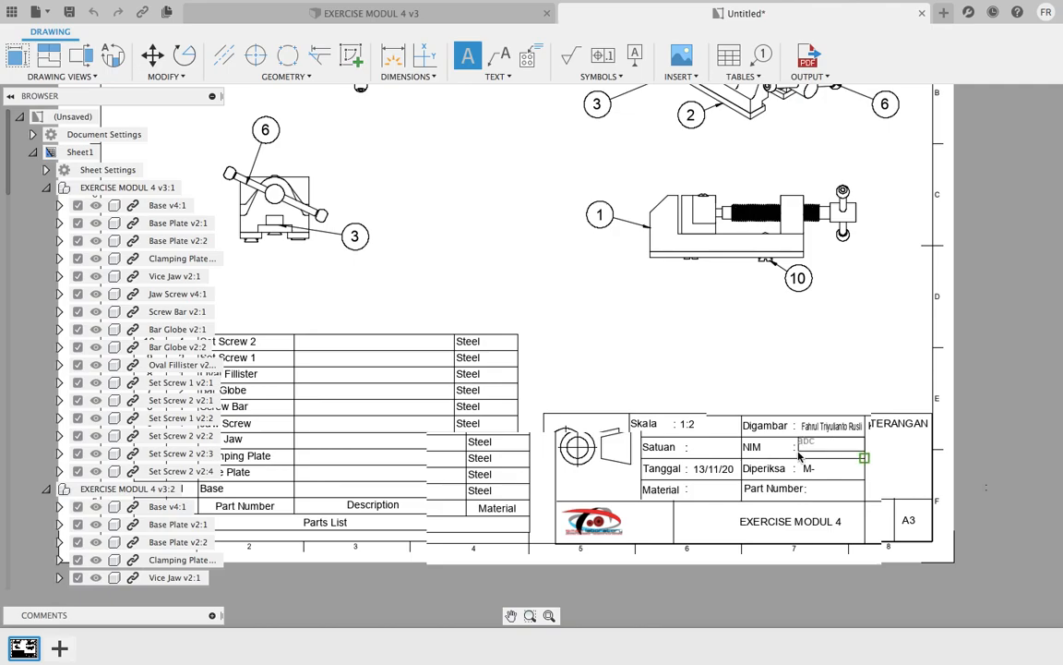
{"action": "left_click", "coordinate": [864, 454]}
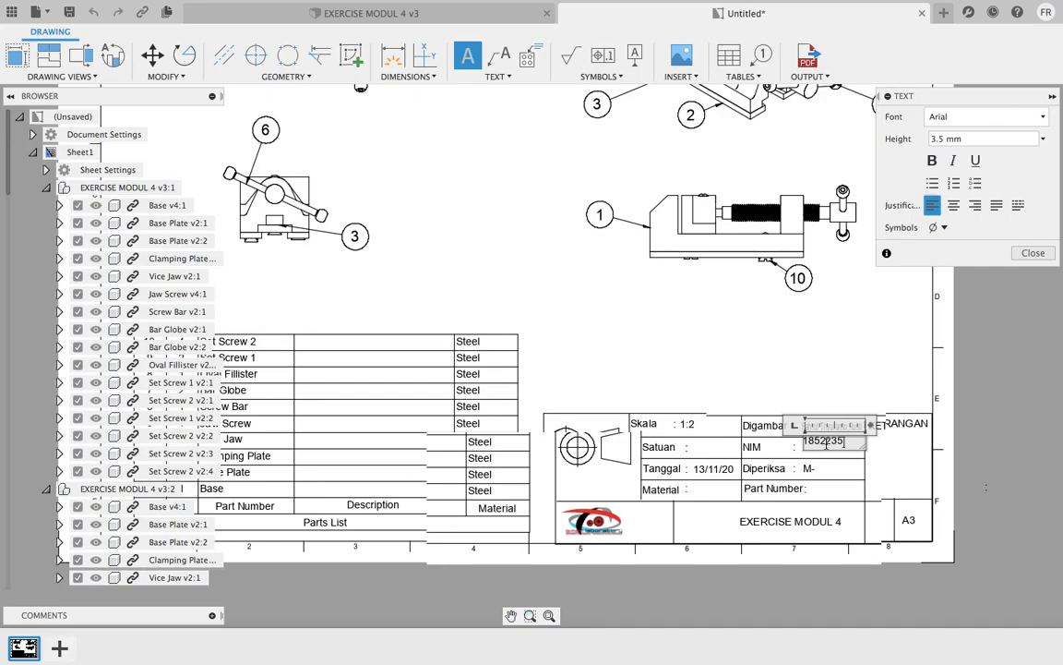
{"action": "left_click", "coordinate": [1039, 115]}
{"action": "left_click", "coordinate": [1041, 132]}
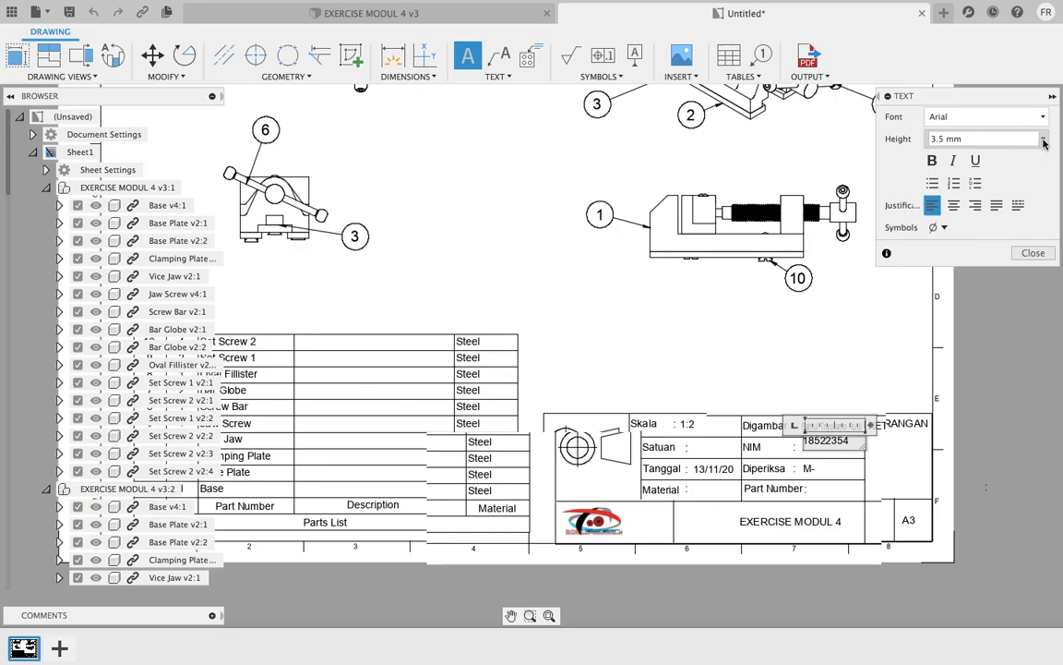
{"action": "left_click", "coordinate": [1043, 139]}
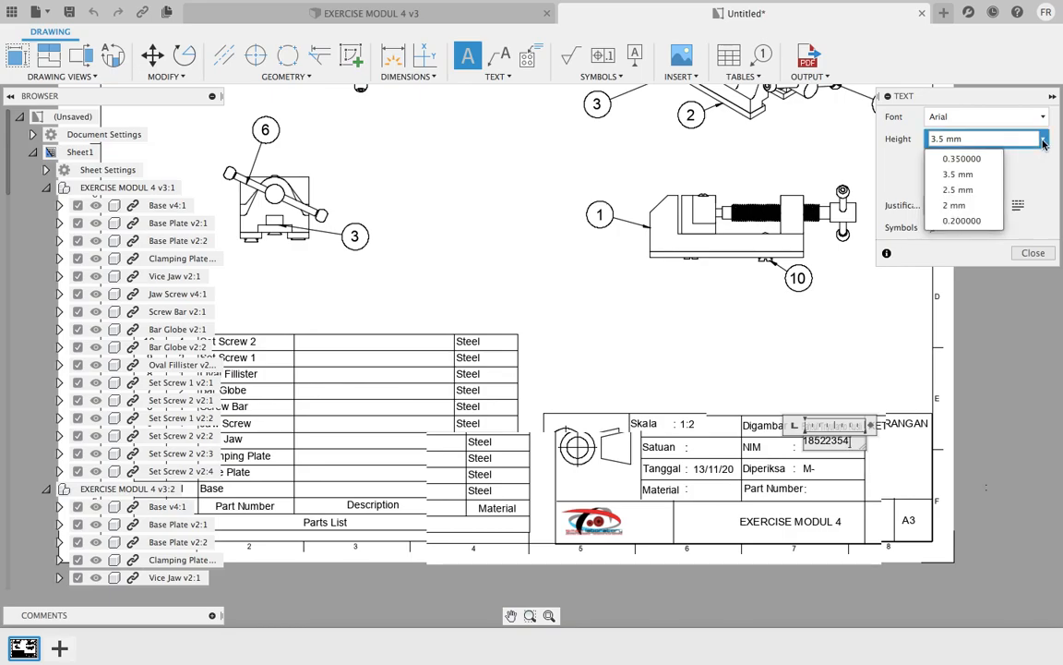
{"action": "left_click", "coordinate": [977, 176]}
{"action": "left_click", "coordinate": [1029, 252]}
- Add a 3.5 mm Arial text with the student ID number at the end of the title block's NIM row
{"action": "scroll", "coordinate": [604, 356], "scroll_direction": "up", "scroll_amount": 3}
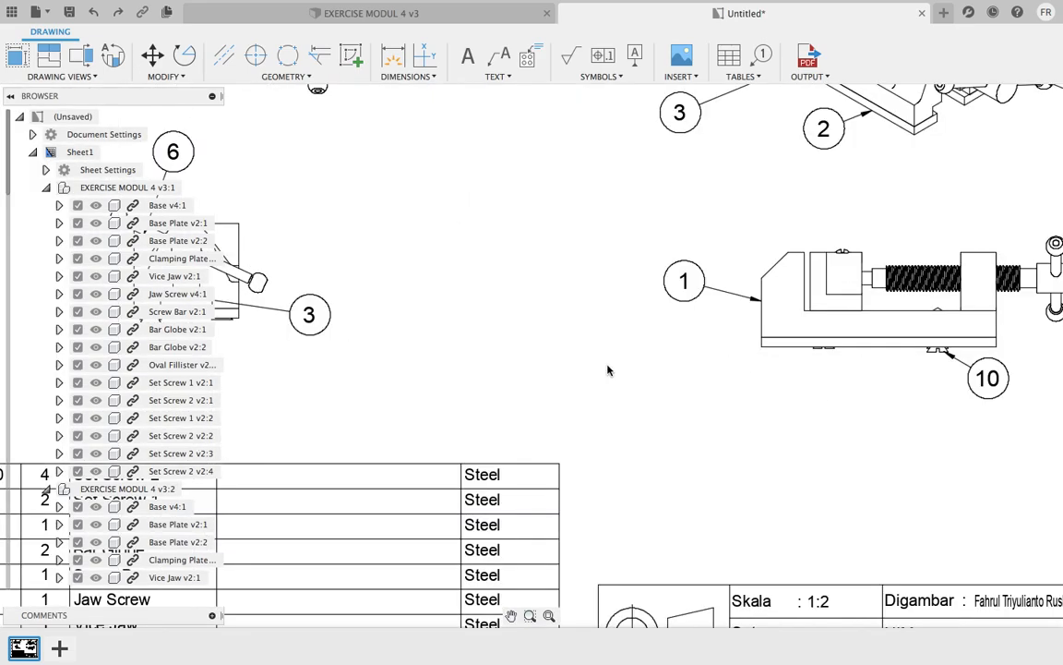
{"action": "middle_click_drag", "start_coordinate": [655, 398], "coordinate": [664, 373]}
{"action": "scroll", "coordinate": [665, 374], "scroll_direction": "down", "scroll_amount": 4}
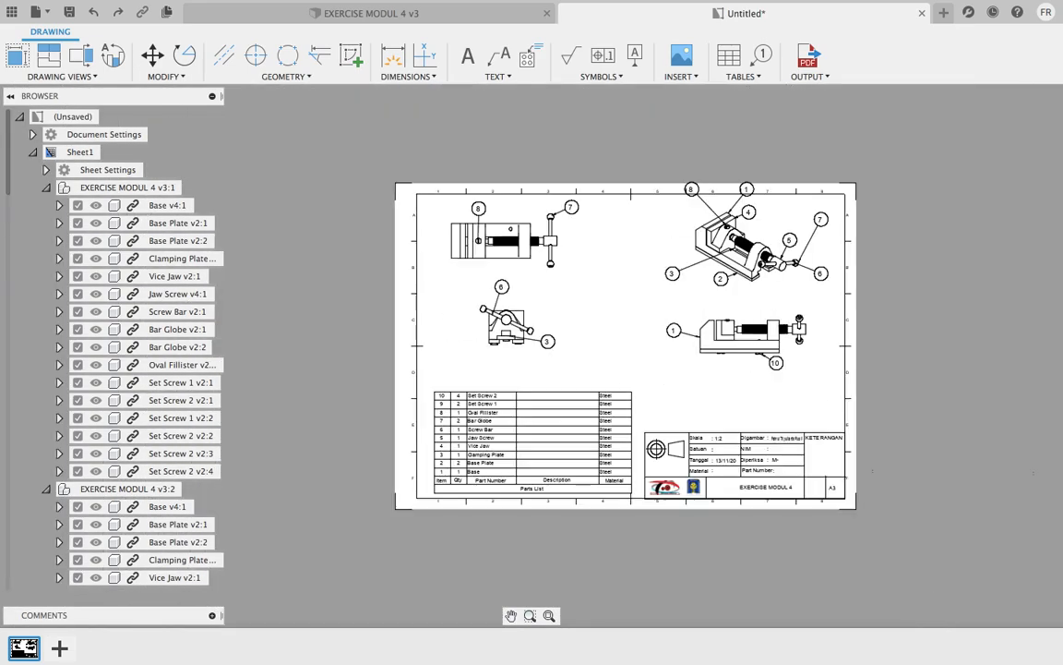
{"action": "scroll", "coordinate": [666, 374], "scroll_direction": "up", "scroll_amount": 3}
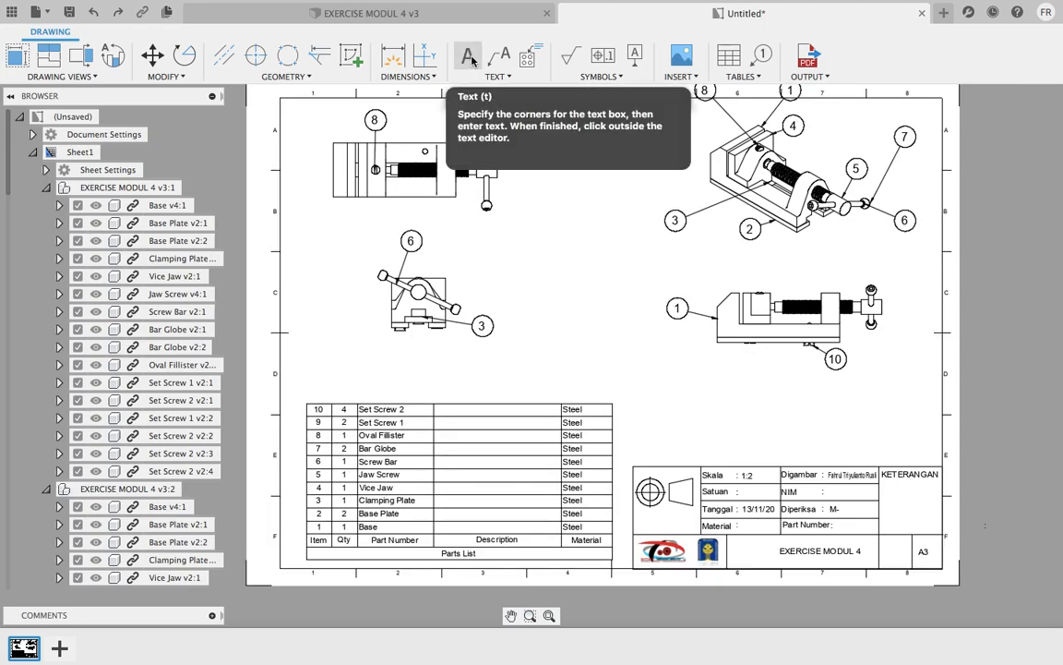
{"action": "left_click", "coordinate": [469, 57]}
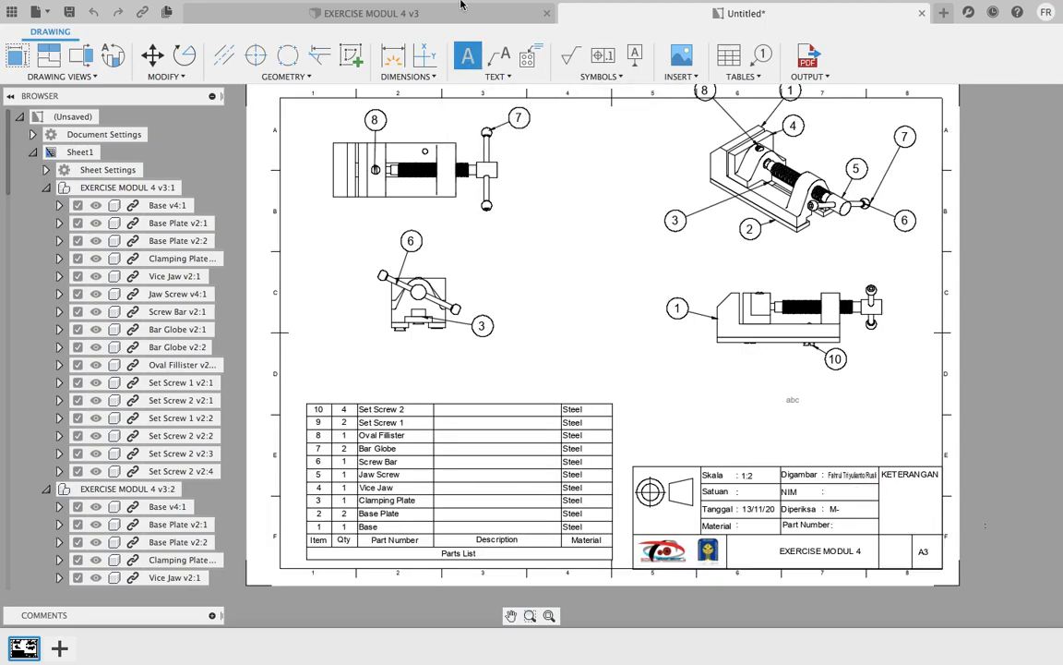
{"action": "scroll", "coordinate": [877, 487], "scroll_direction": "up", "scroll_amount": 3}
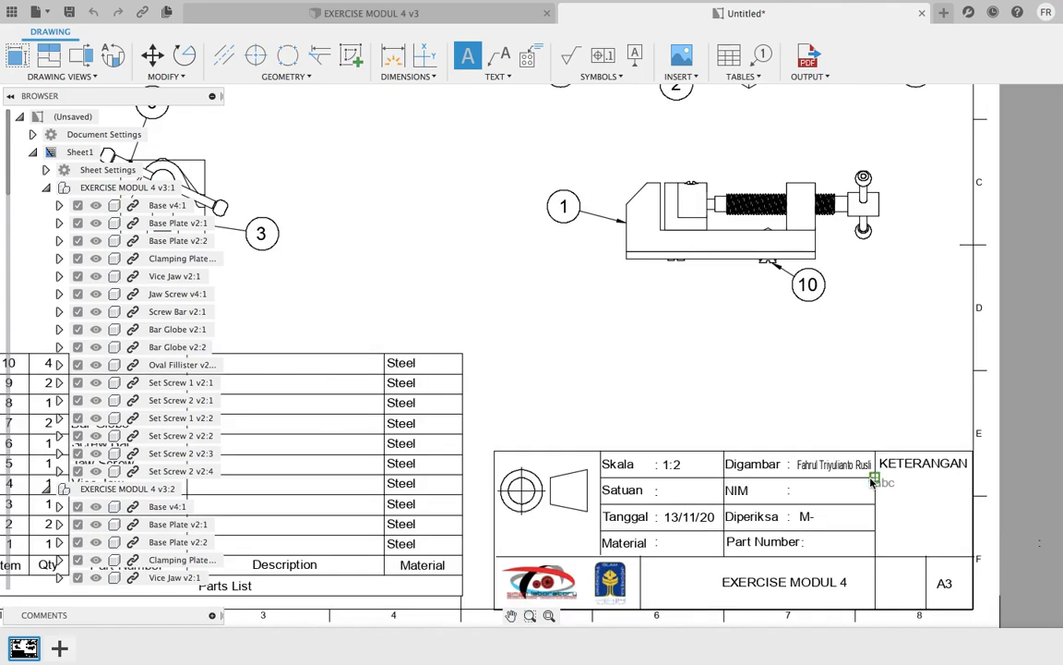
{"action": "left_click", "coordinate": [874, 482]}
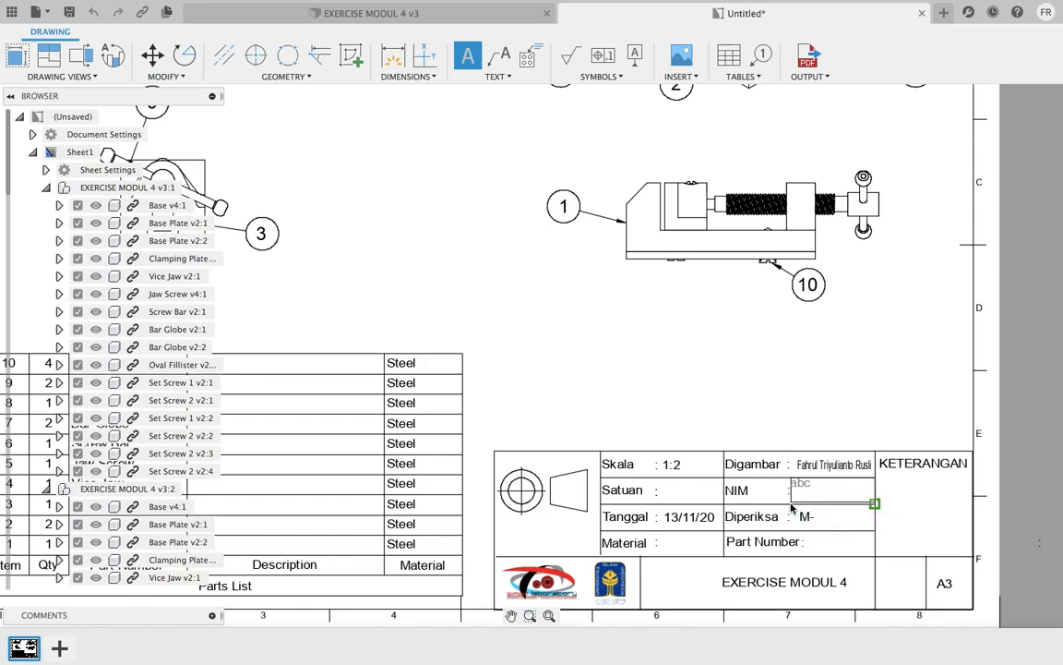
{"action": "left_click", "coordinate": [835, 473]}
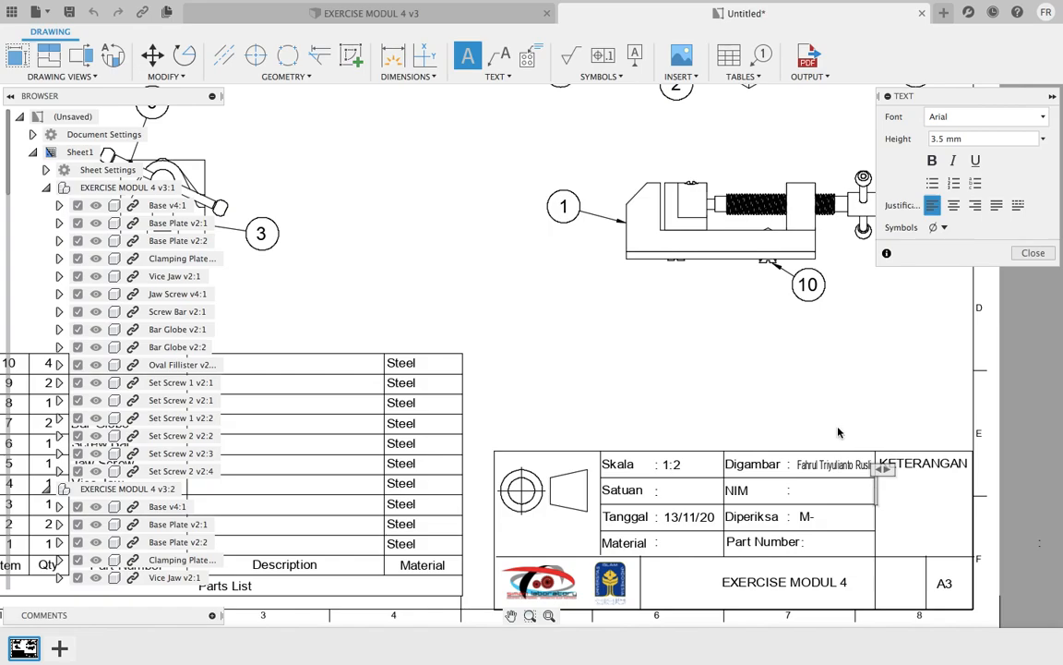
{"action": "type", "text": "18522354"}
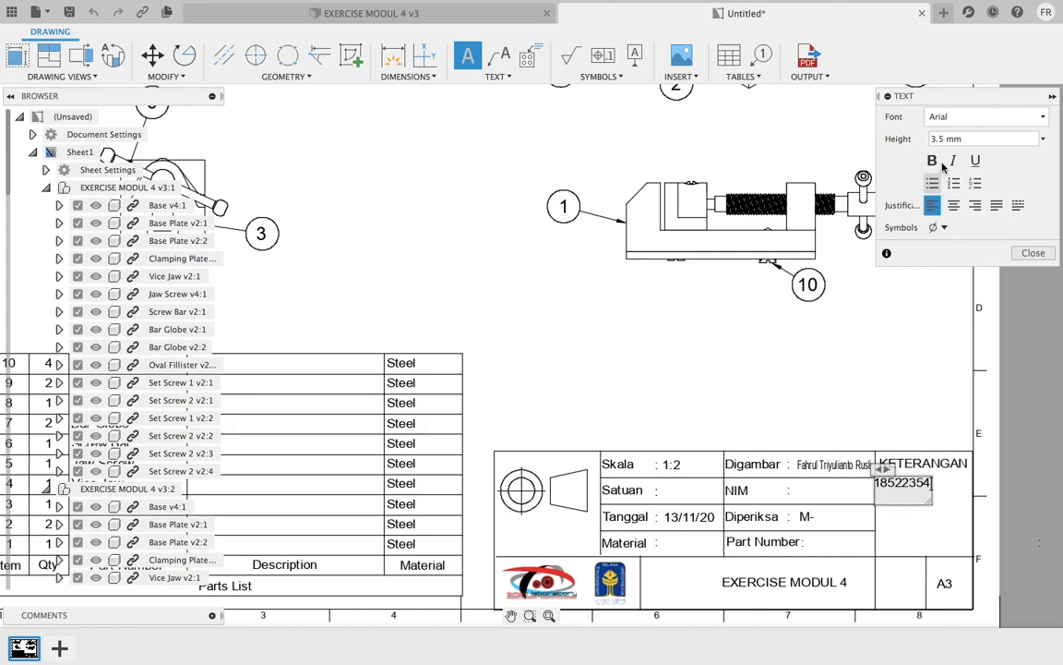
- Centre-justify the student ID text and move it into the title block's NIM field, after the colon
{"action": "left_click_drag", "start_coordinate": [960, 100], "coordinate": [950, 191]}
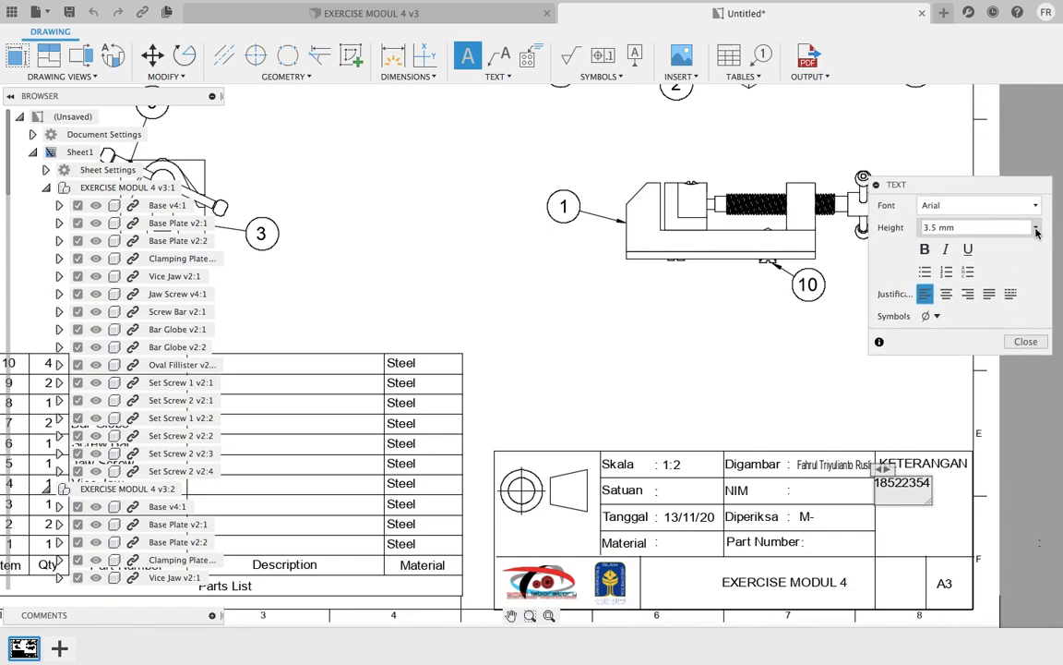
{"action": "left_click", "coordinate": [968, 293]}
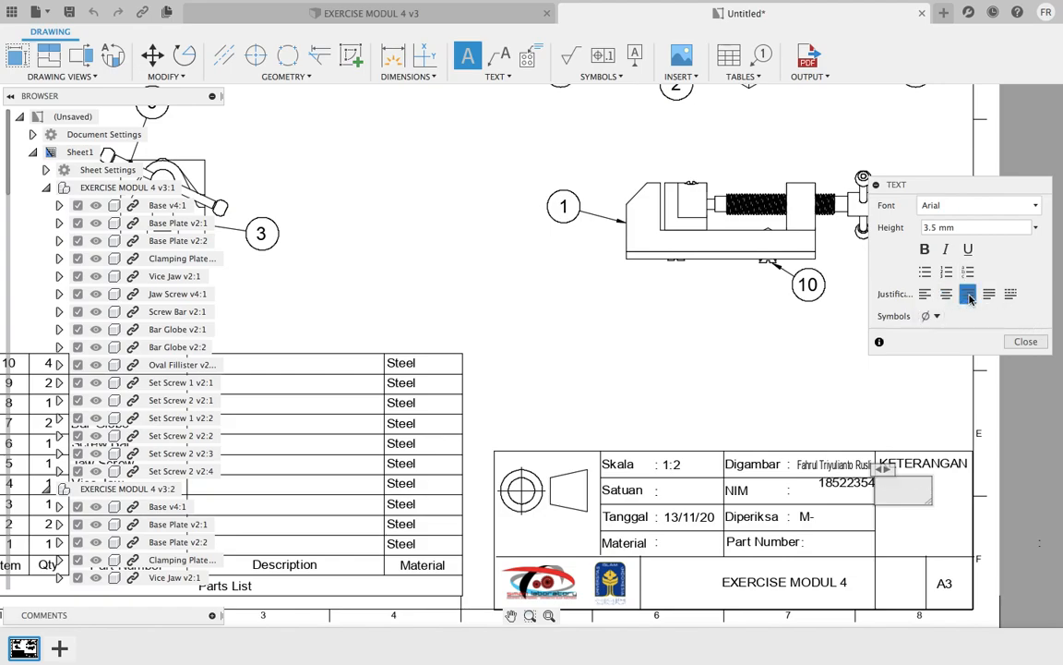
{"action": "left_click", "coordinate": [946, 294]}
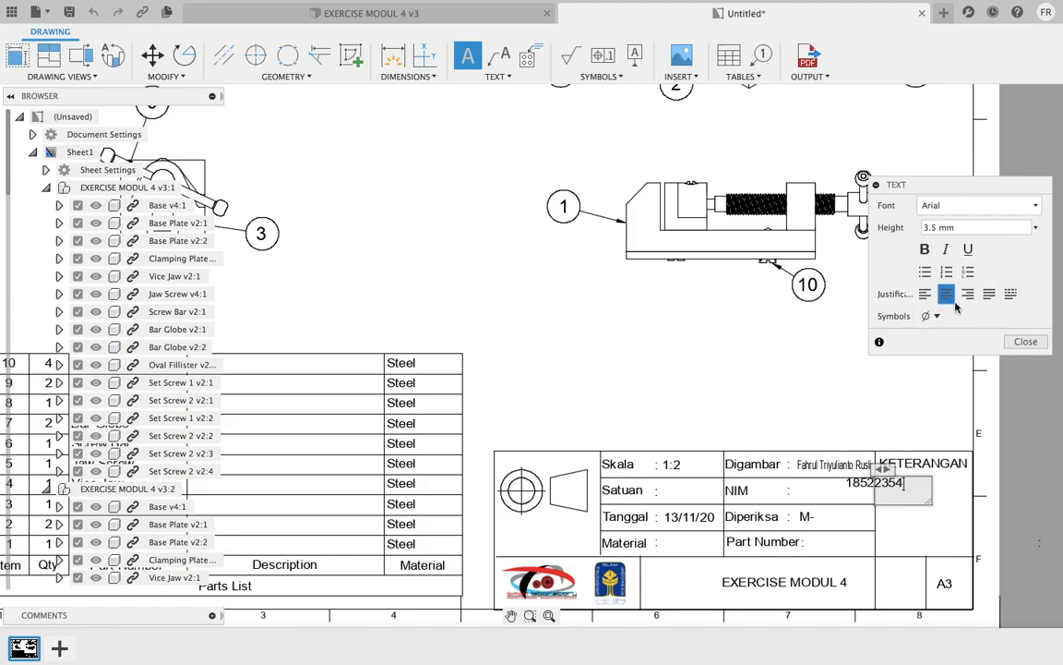
{"action": "left_click", "coordinate": [1025, 342]}
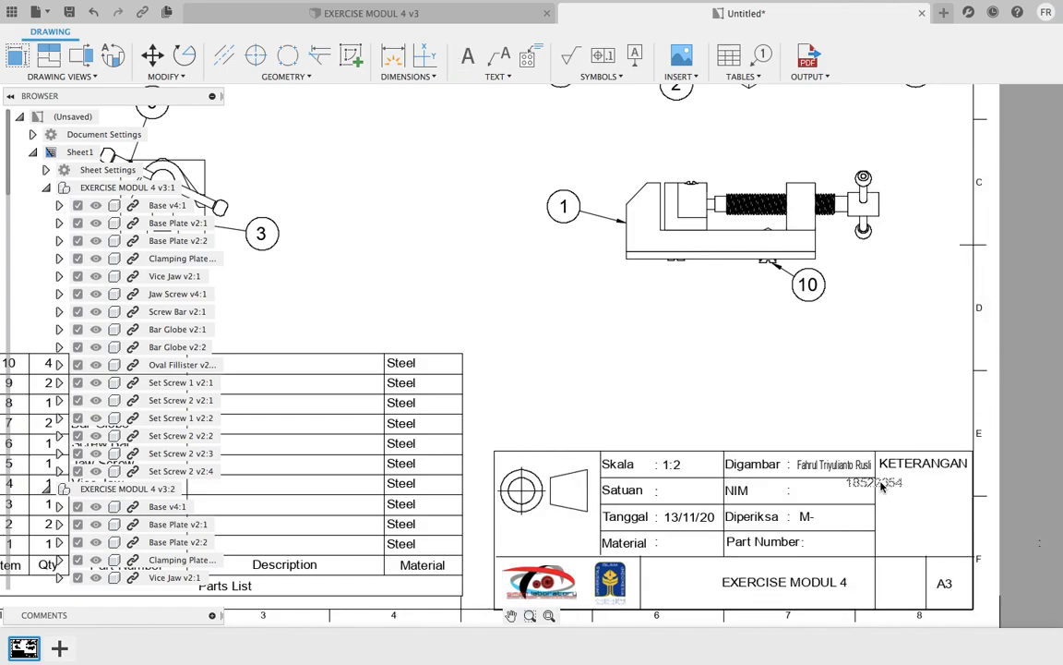
{"action": "left_click_drag", "start_coordinate": [858, 499], "coordinate": [842, 497]}
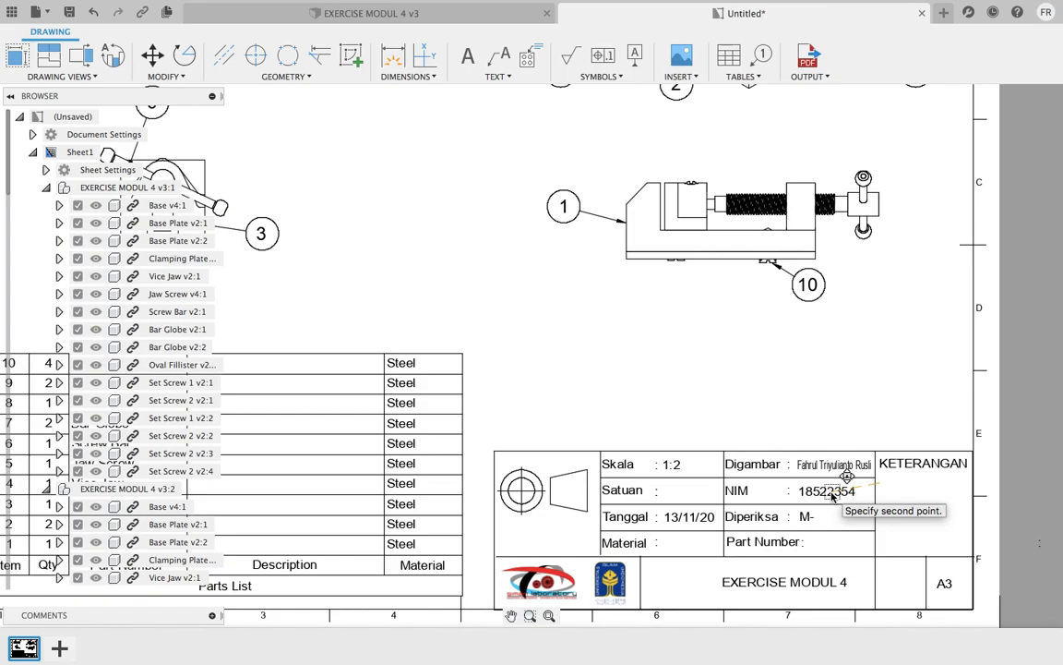
{"action": "left_click", "coordinate": [831, 496]}
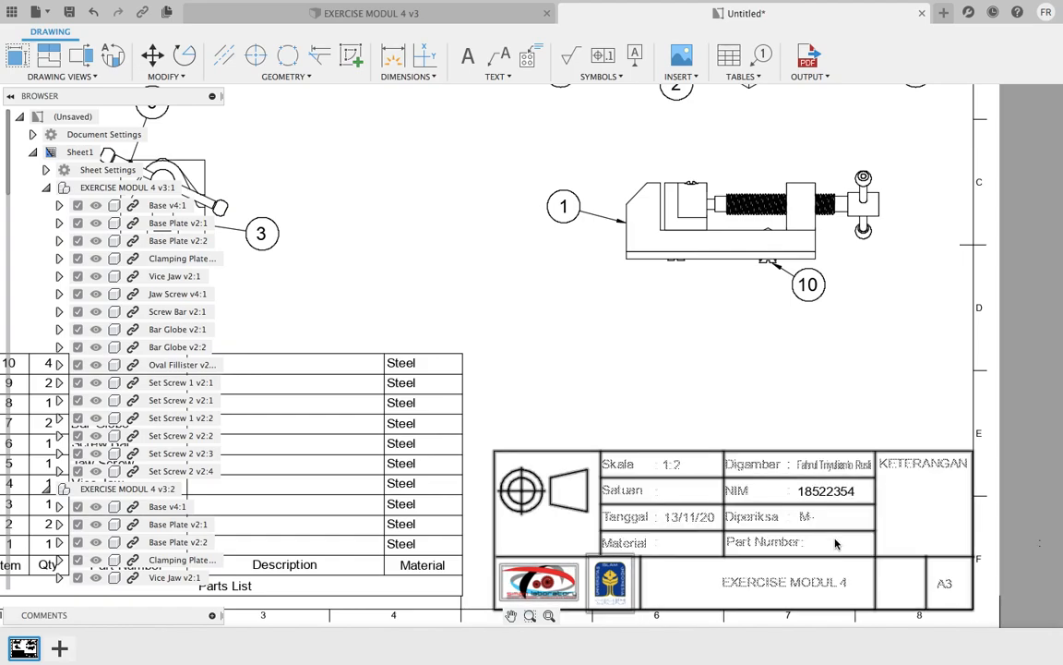
- Examine the whole sheet and its title block for fields that still lack entries
{"action": "scroll", "coordinate": [768, 521], "scroll_direction": "down", "scroll_amount": 3}
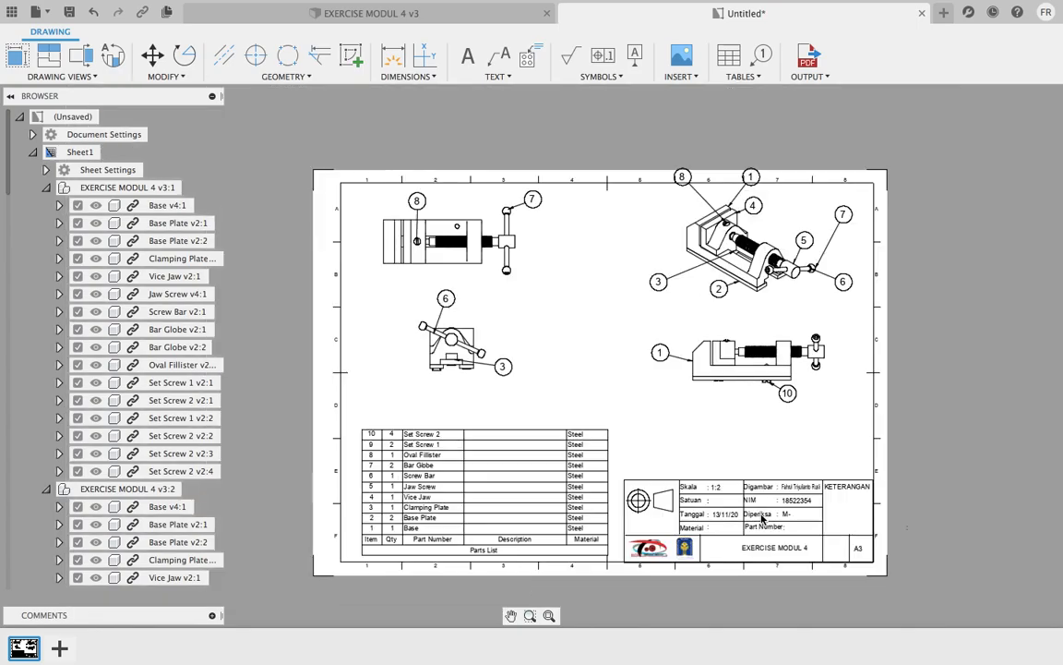
{"action": "scroll", "coordinate": [723, 521], "scroll_direction": "up", "scroll_amount": 1}
{"action": "scroll", "coordinate": [794, 534], "scroll_direction": "up", "scroll_amount": 2}
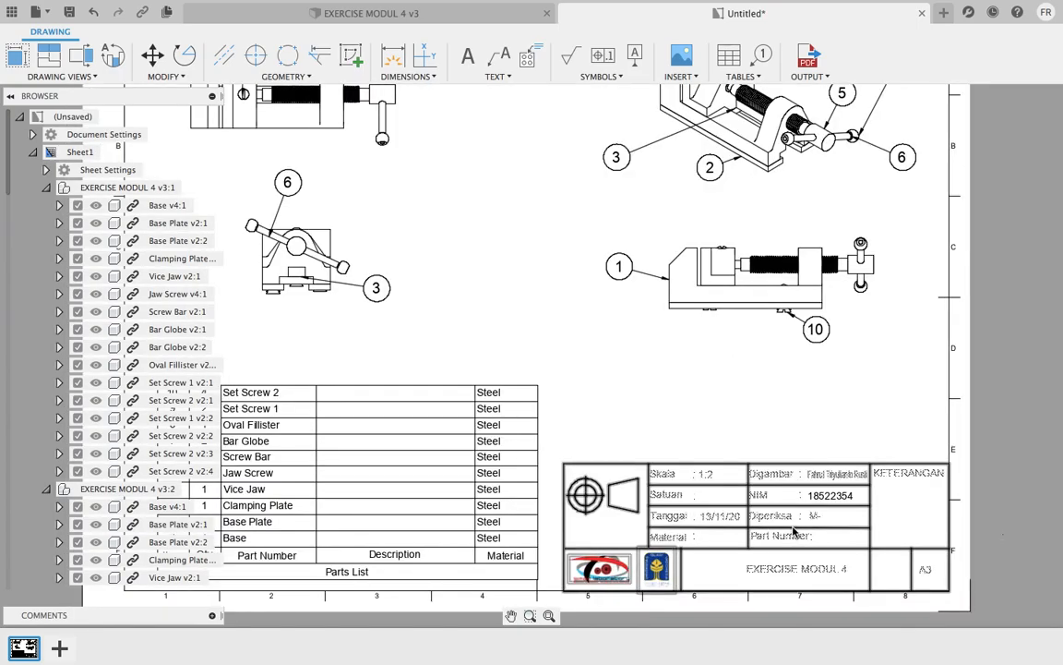
{"action": "scroll", "coordinate": [722, 368], "scroll_direction": "down", "scroll_amount": 2}
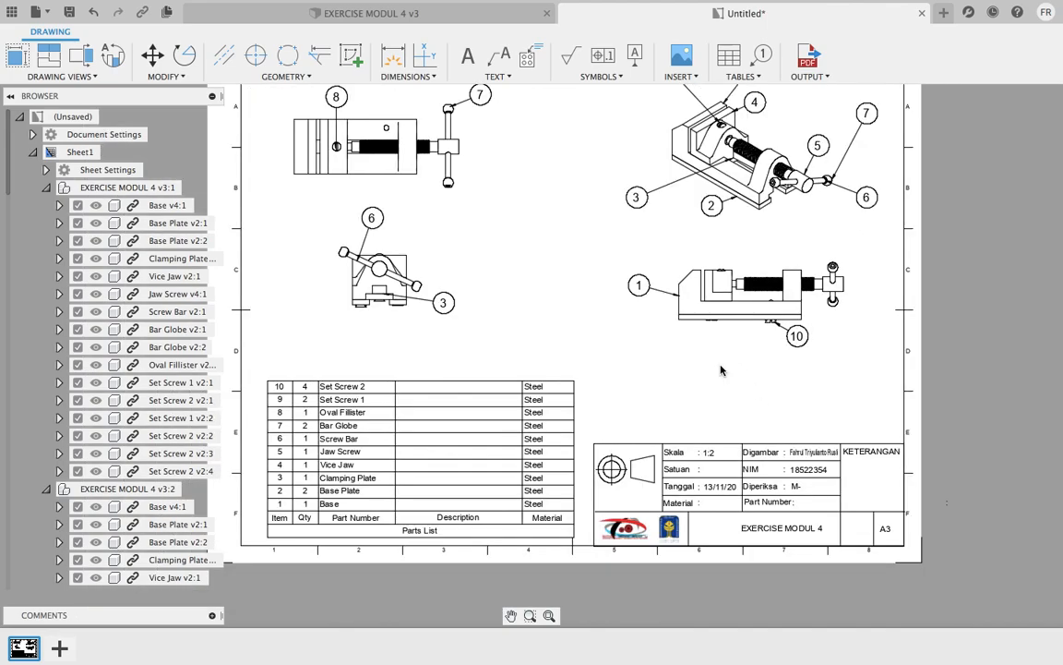
{"action": "scroll", "coordinate": [723, 369], "scroll_direction": "down", "scroll_amount": 1}
{"action": "scroll", "coordinate": [722, 369], "scroll_direction": "up", "scroll_amount": 2}
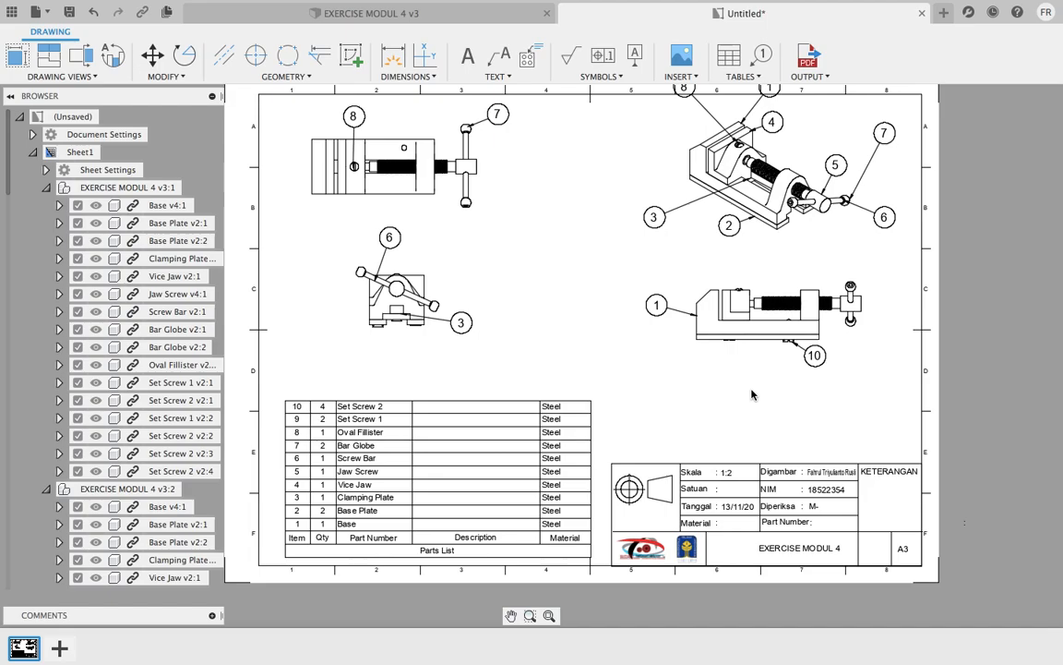
{"action": "scroll", "coordinate": [794, 523], "scroll_direction": "up", "scroll_amount": 3}
{"action": "scroll", "coordinate": [737, 448], "scroll_direction": "down", "scroll_amount": 2}
{"action": "scroll", "coordinate": [815, 393], "scroll_direction": "up", "scroll_amount": 1}
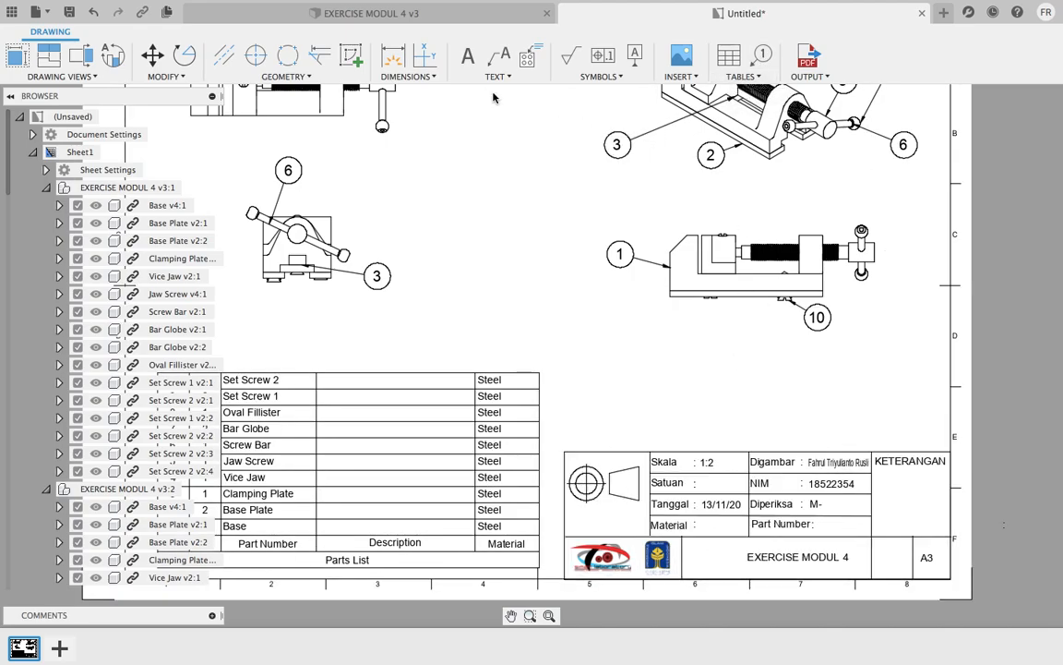
- Add the 3.5 mm Arial text STEEL and move it into the title block's Material field, after the colon
{"action": "left_click", "coordinate": [462, 58]}
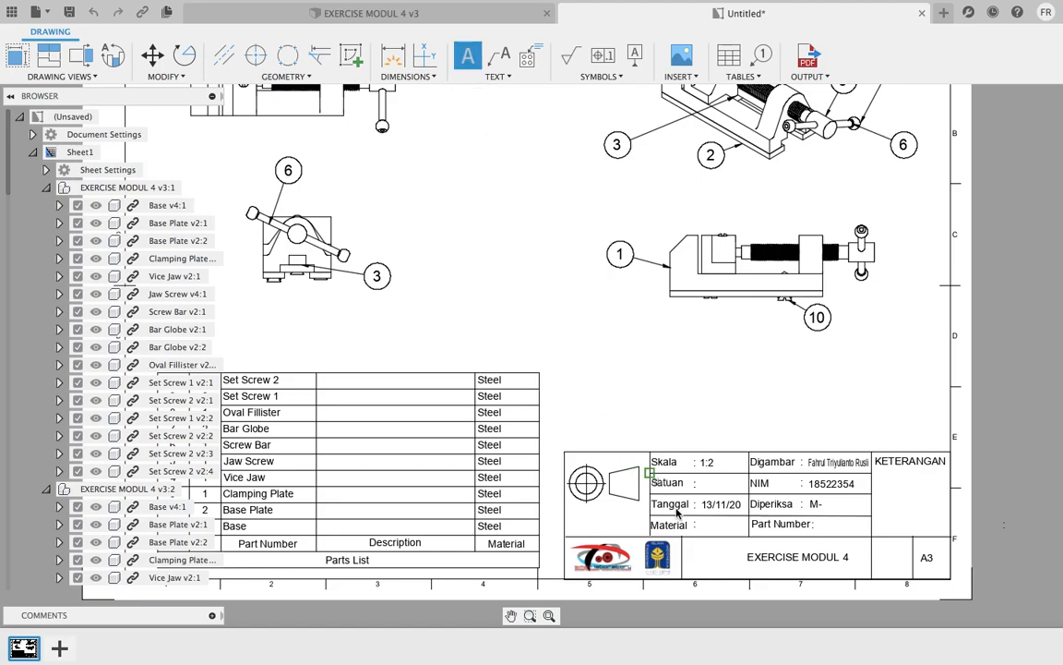
{"action": "left_click", "coordinate": [743, 532]}
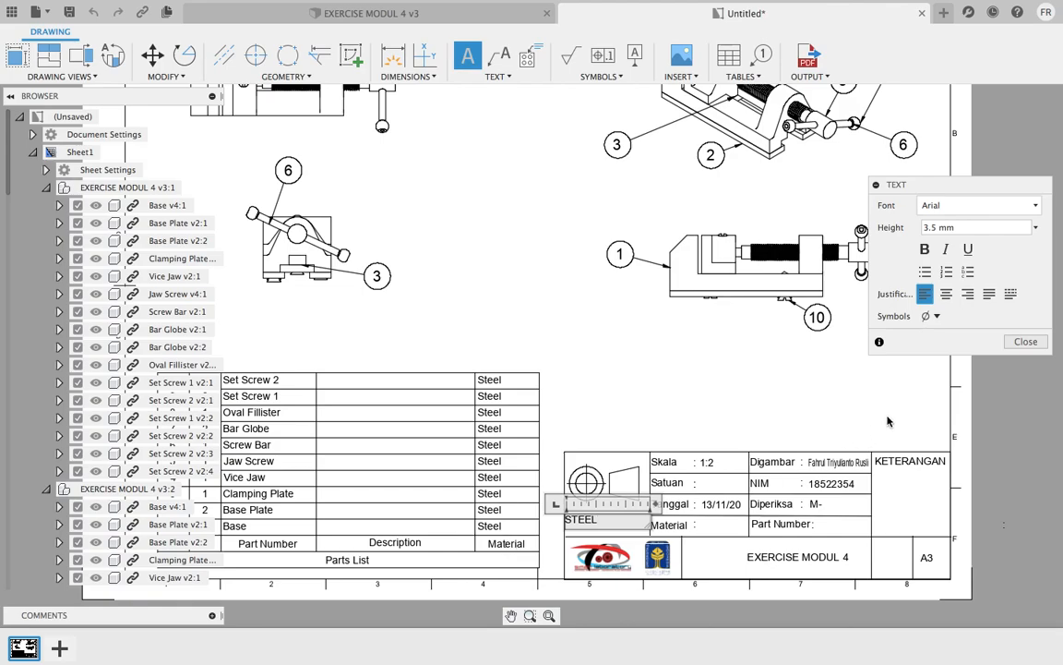
{"action": "left_click", "coordinate": [1039, 339]}
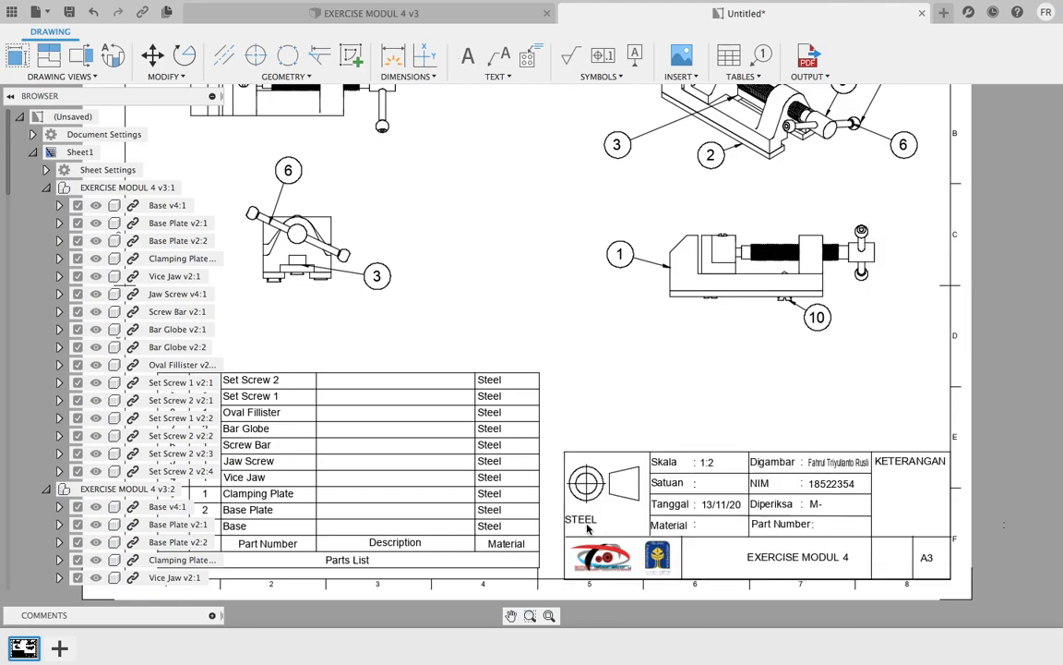
{"action": "left_click_drag", "start_coordinate": [589, 524], "coordinate": [735, 533]}
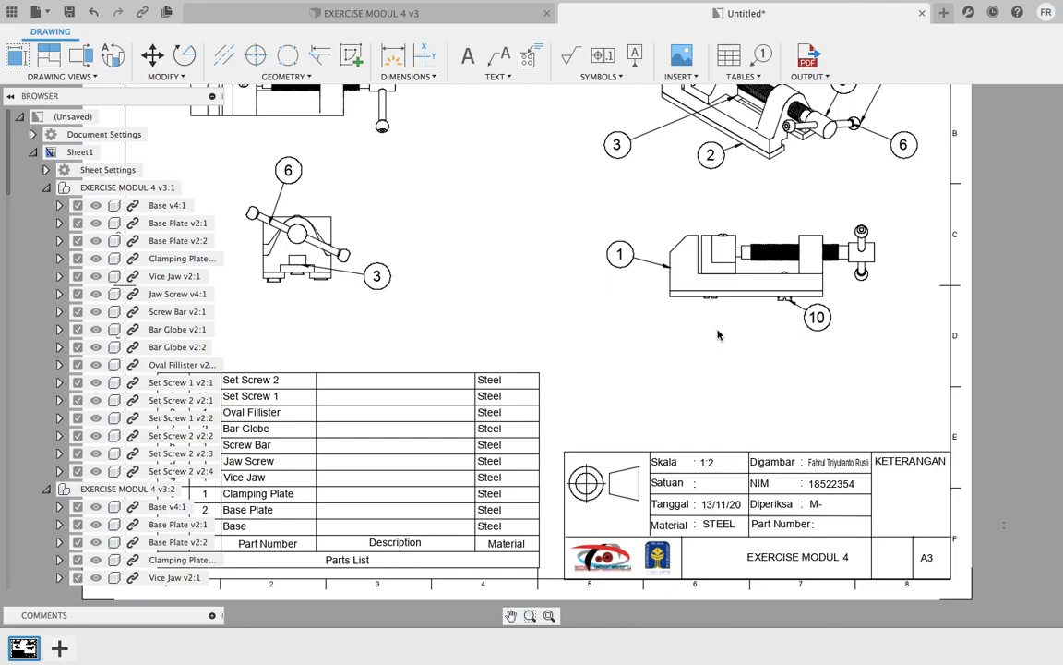
- Try to add the 3.5 mm Arial text mm in the title block's Satuan field
{"action": "scroll", "coordinate": [718, 334], "scroll_direction": "down", "scroll_amount": 2}
{"action": "middle_click_drag", "start_coordinate": [718, 335], "coordinate": [750, 378]}
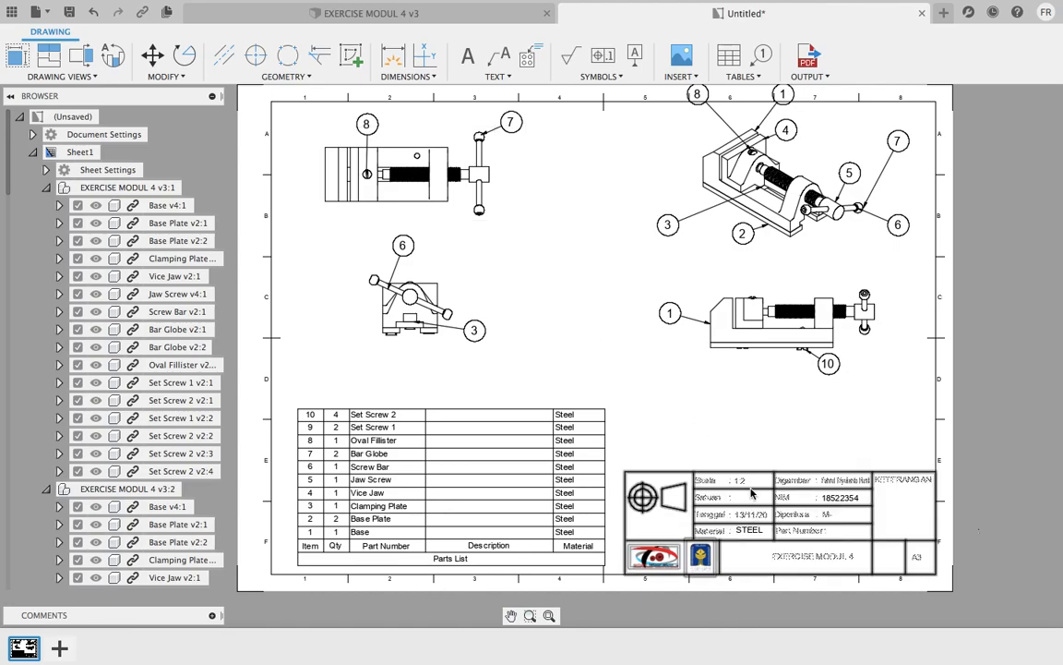
{"action": "scroll", "coordinate": [680, 451], "scroll_direction": "up", "scroll_amount": 2}
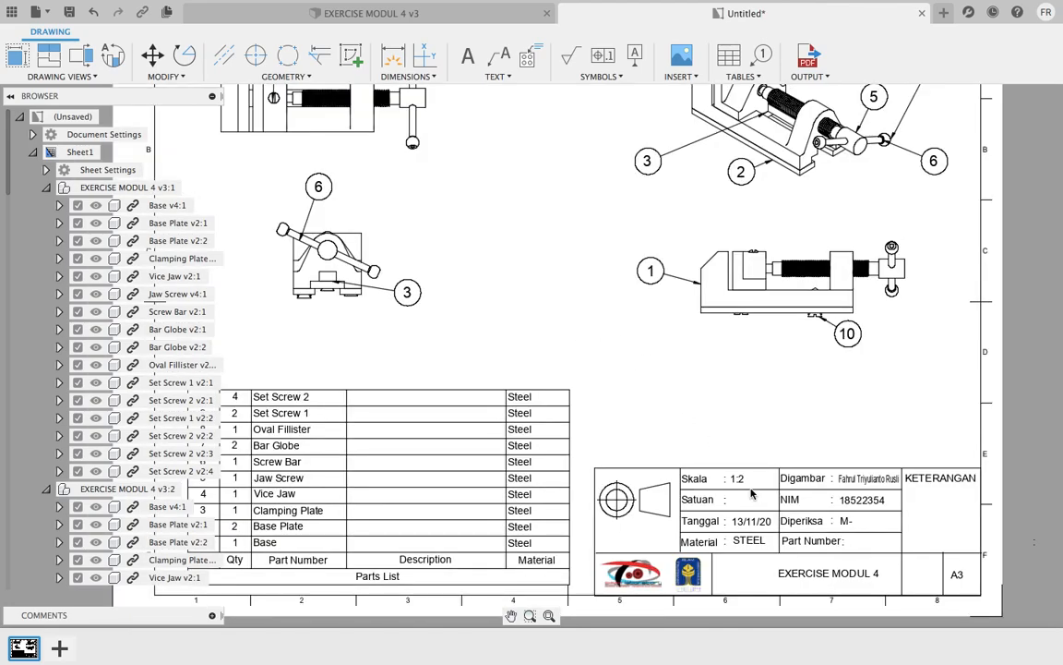
{"action": "left_click", "coordinate": [468, 57]}
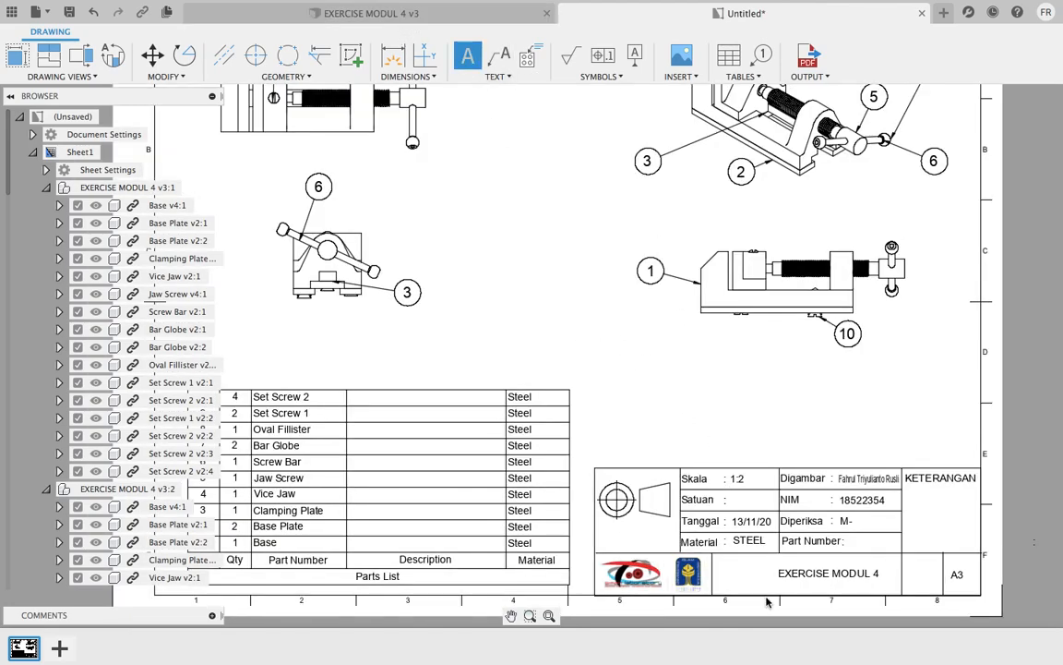
{"action": "left_click", "coordinate": [738, 504]}
{"action": "left_click", "coordinate": [761, 509]}
{"action": "type", "text": "MM"}
{"action": "key", "text": "BackSpace"}
{"action": "key", "text": "BackSpace"}
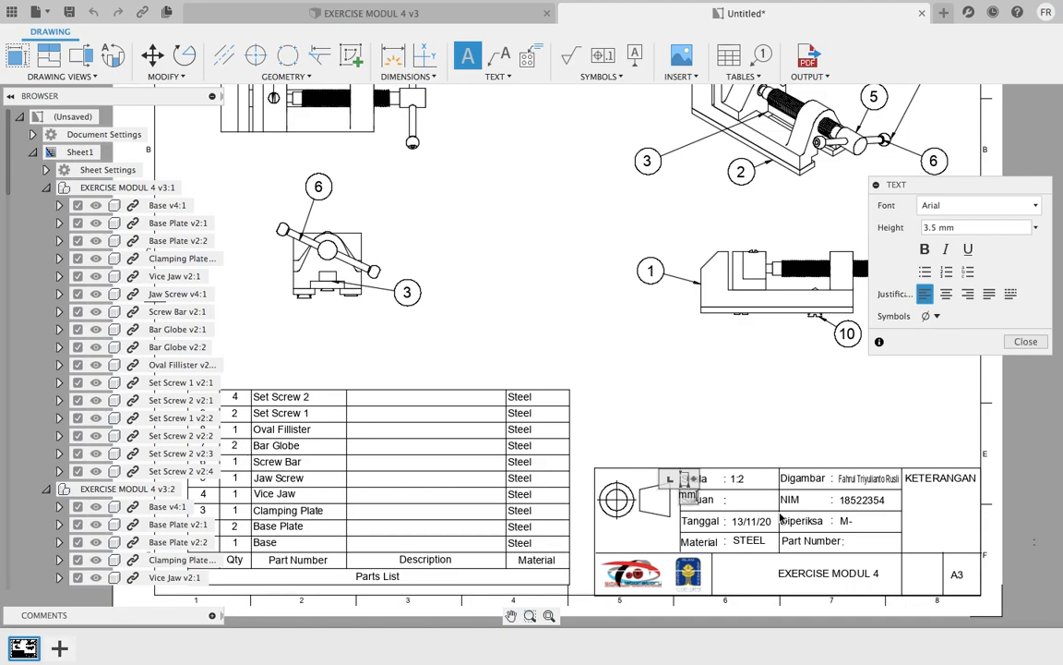
{"action": "type", "text": "mm"}
{"action": "left_click", "coordinate": [1026, 340]}
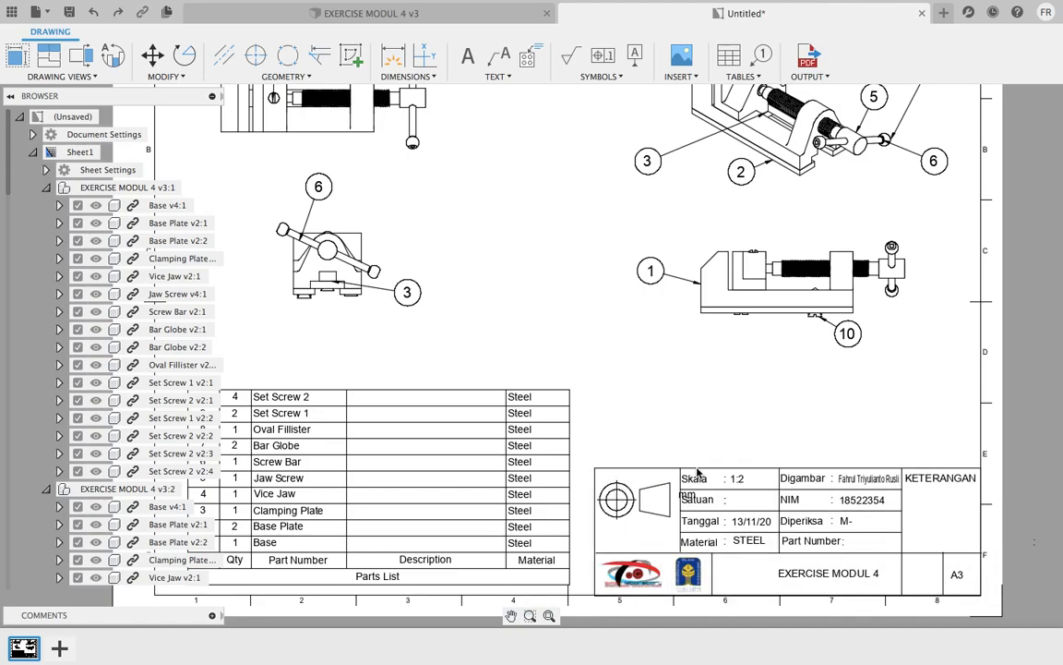
- Try again to add the 3.5 mm Arial text mm, starting just after the colon of the Satuan row
{"action": "left_click", "coordinate": [468, 58]}
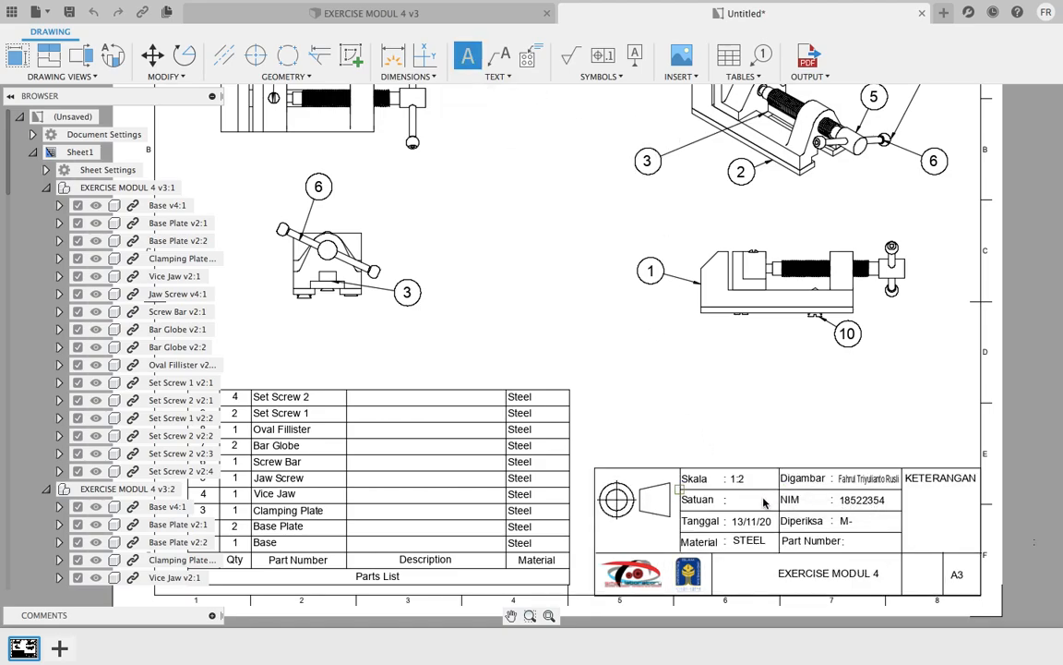
{"action": "left_click", "coordinate": [729, 494]}
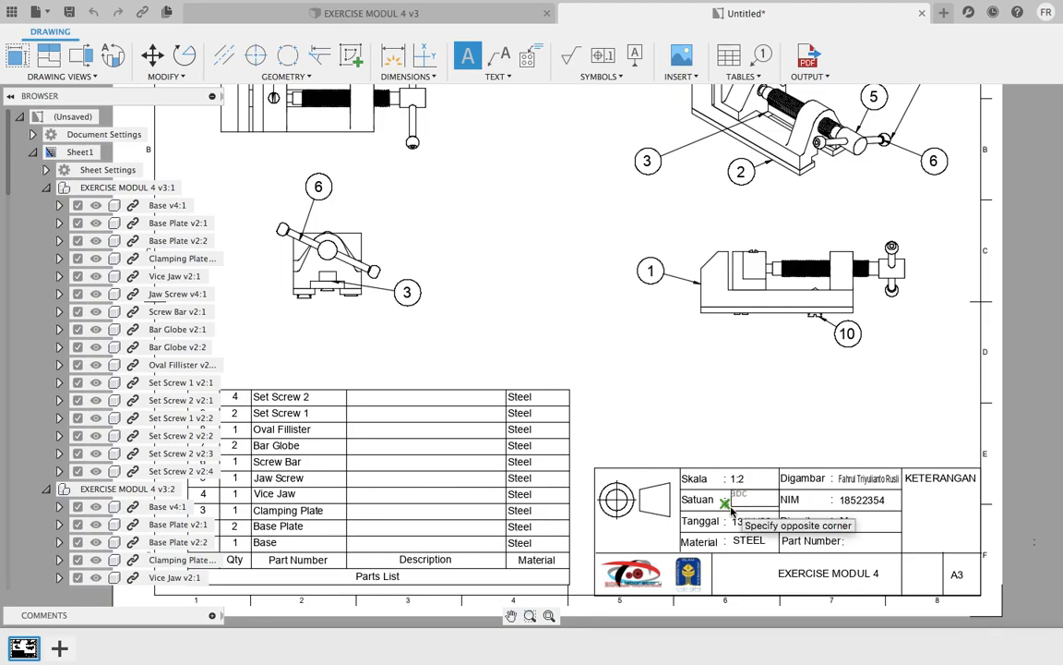
{"action": "left_click", "coordinate": [746, 503]}
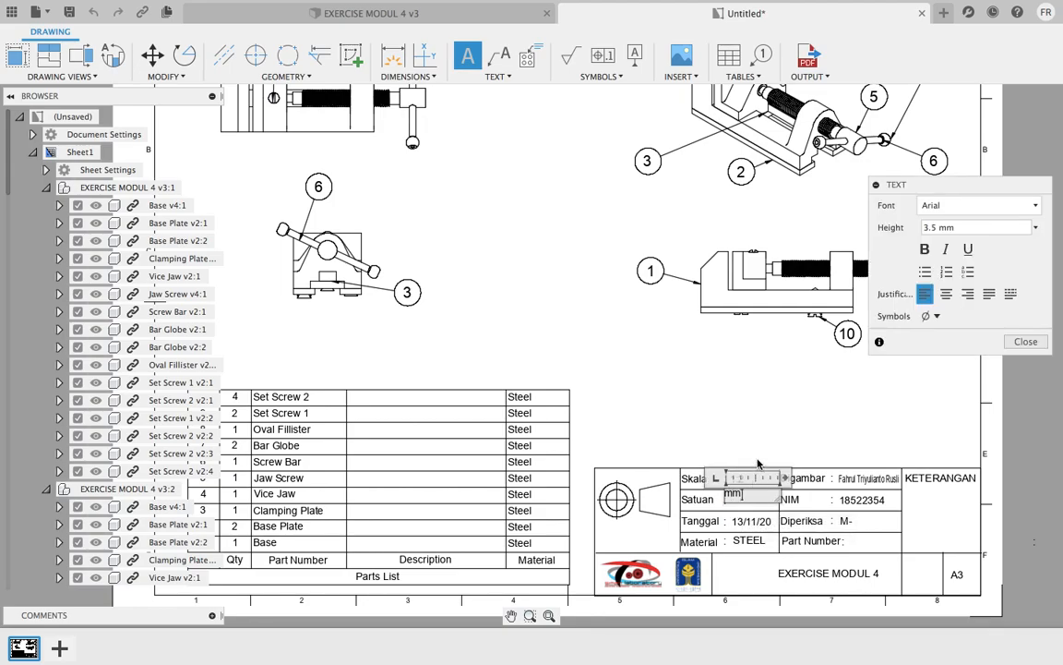
{"action": "type", "text": "mm"}
{"action": "key", "text": "Return"}
{"action": "left_click", "coordinate": [1024, 342]}
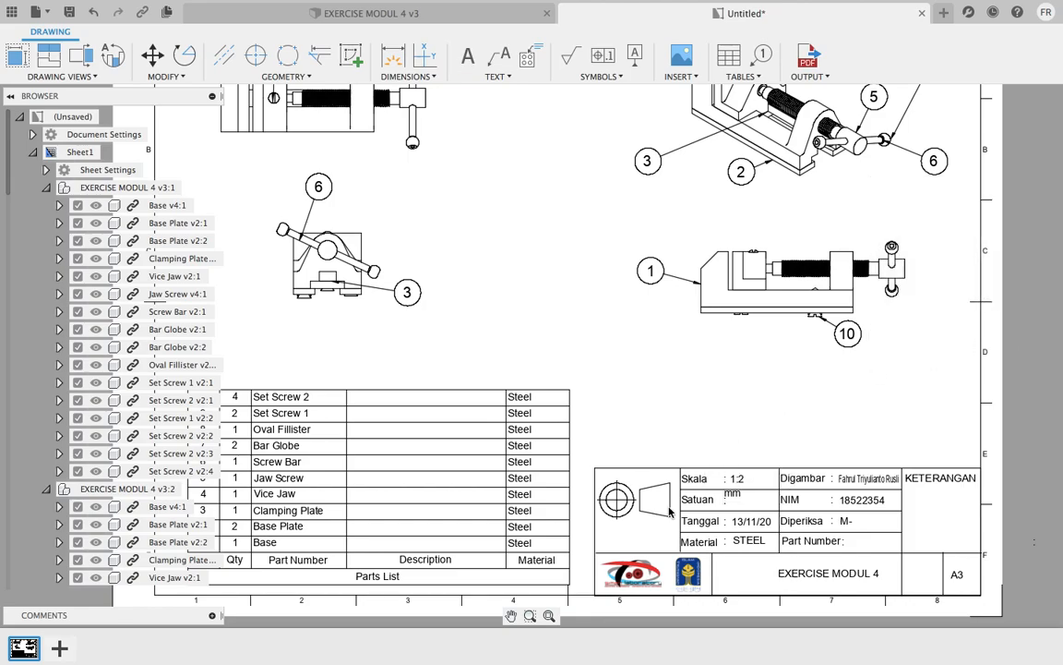
- Try to reposition the mm text within the Satuan field and undo the misplaced moves
{"action": "left_click", "coordinate": [738, 508]}
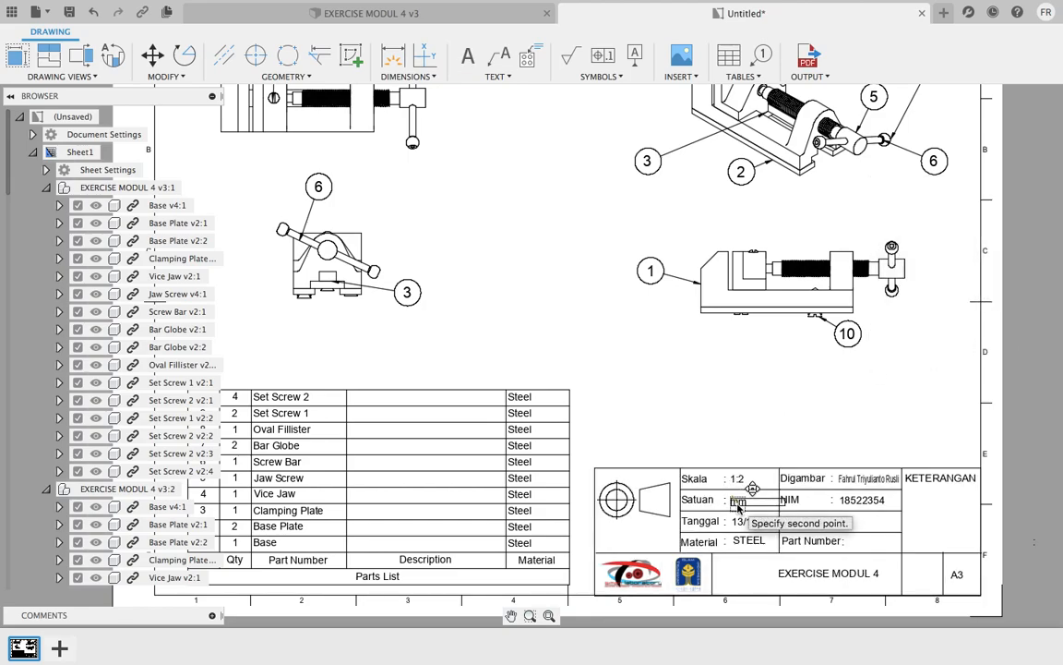
{"action": "left_click", "coordinate": [775, 455]}
{"action": "left_click_drag", "start_coordinate": [780, 468], "coordinate": [754, 492]}
{"action": "key", "text": "super+z"}
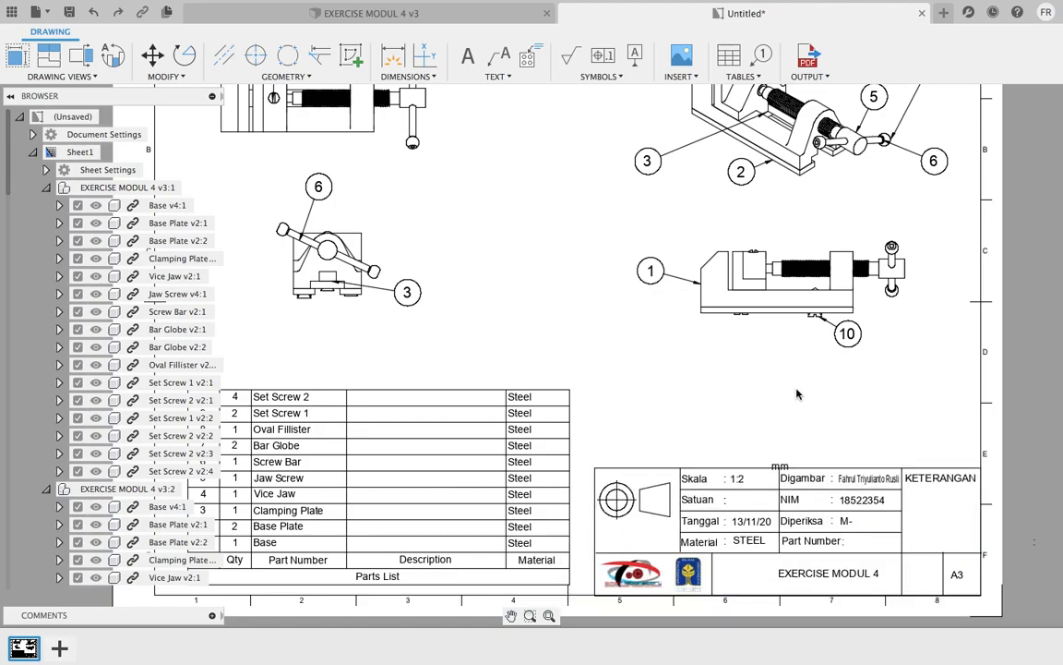
{"action": "key", "text": "super+z"}
{"action": "left_click_drag", "start_coordinate": [738, 499], "coordinate": [750, 504]}
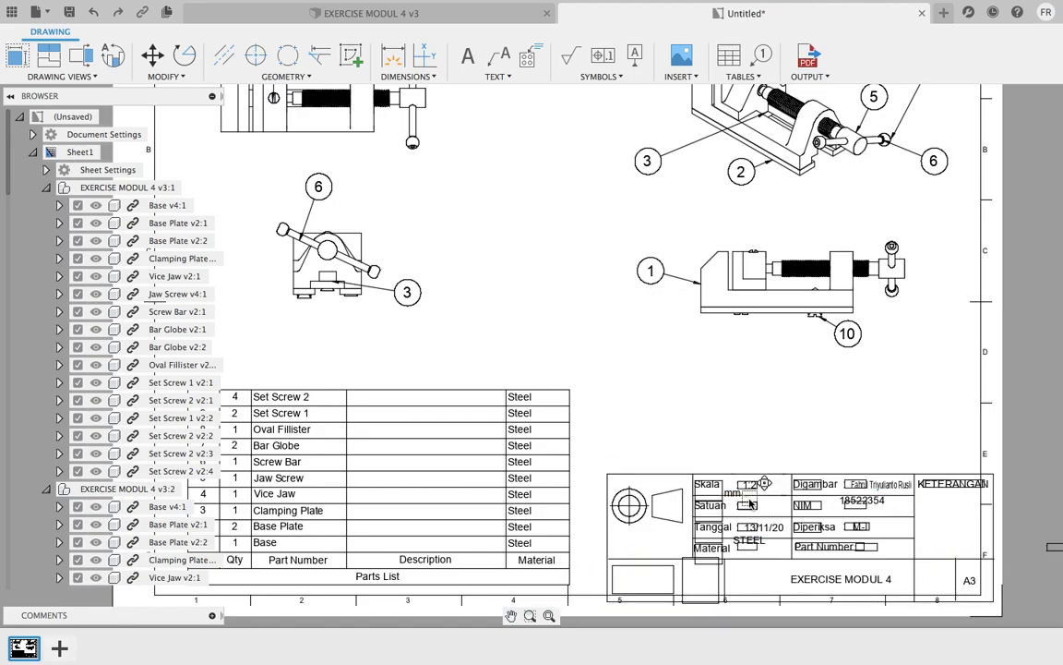
{"action": "key", "text": "super+z"}
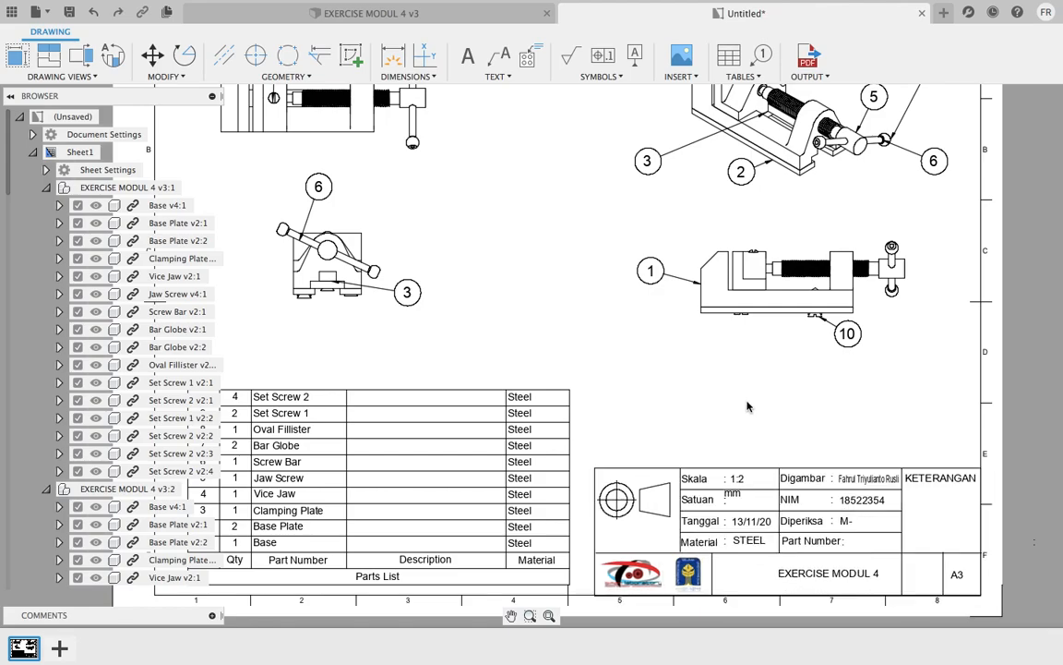
- Add the 3.5 mm Arial text mm in the blank area above the title block and move it into the Satuan field
{"action": "left_click", "coordinate": [468, 55]}
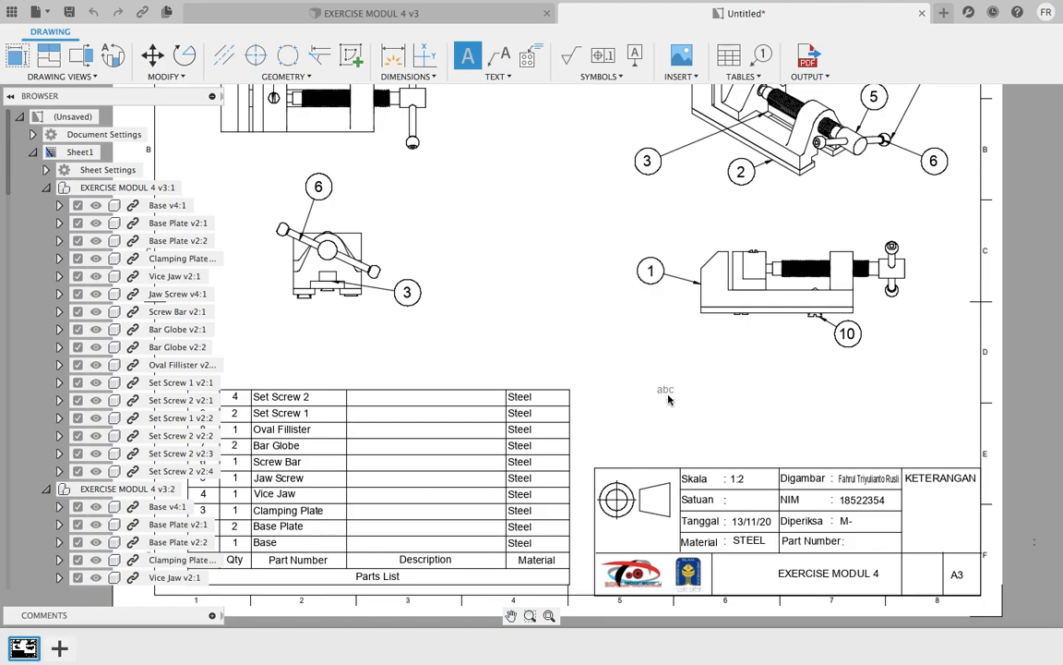
{"action": "left_click_drag", "start_coordinate": [679, 406], "coordinate": [743, 430]}
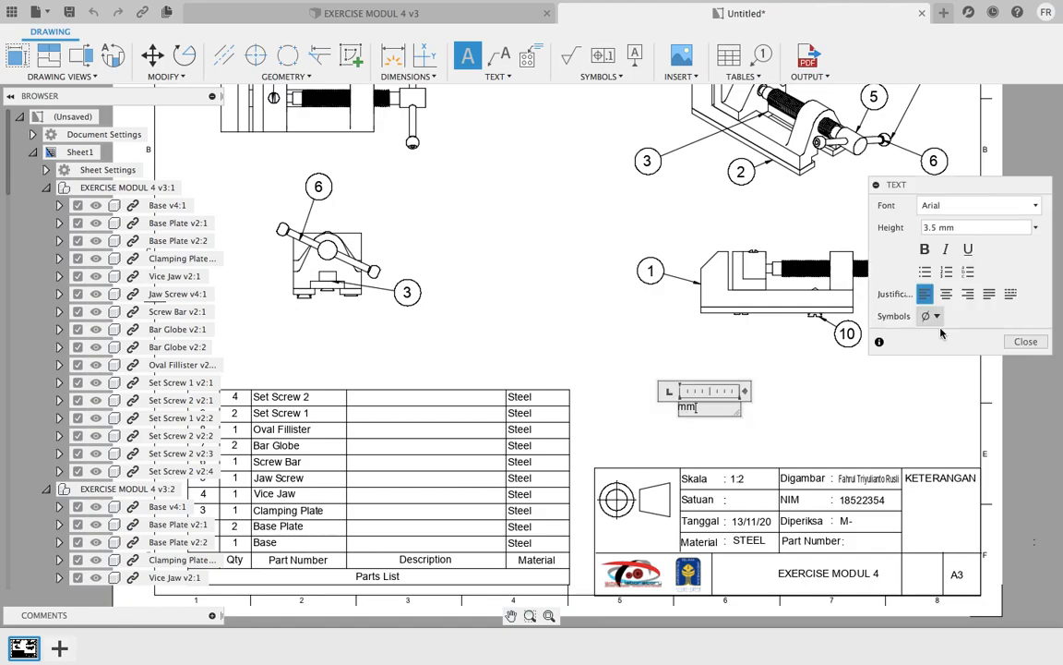
{"action": "left_click", "coordinate": [1026, 342]}
{"action": "left_click_drag", "start_coordinate": [694, 418], "coordinate": [745, 506]}
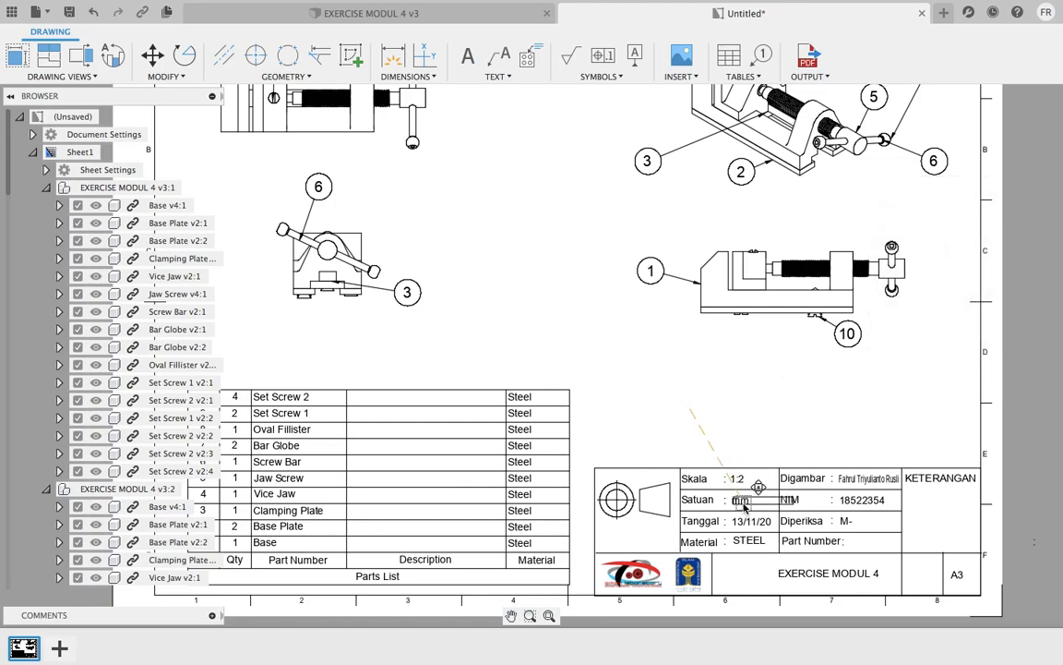
{"action": "left_click", "coordinate": [743, 501]}
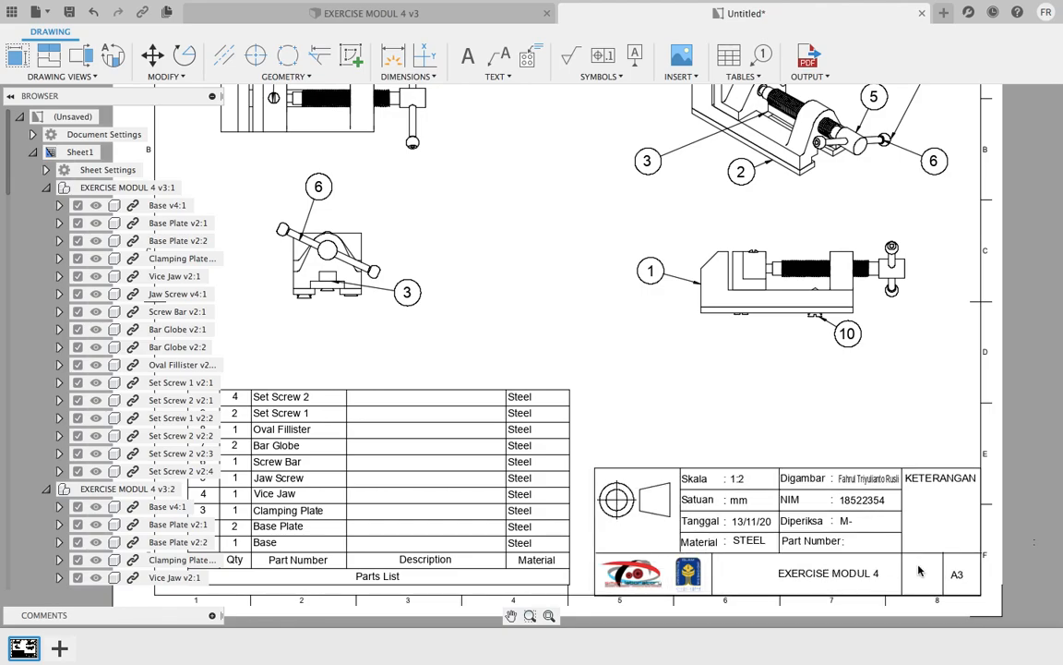
- Add the 3.5 mm Arial text B1 and move it into the empty title block cell beside the A3 sheet size
{"action": "left_click", "coordinate": [468, 55]}
{"action": "left_click", "coordinate": [652, 400]}
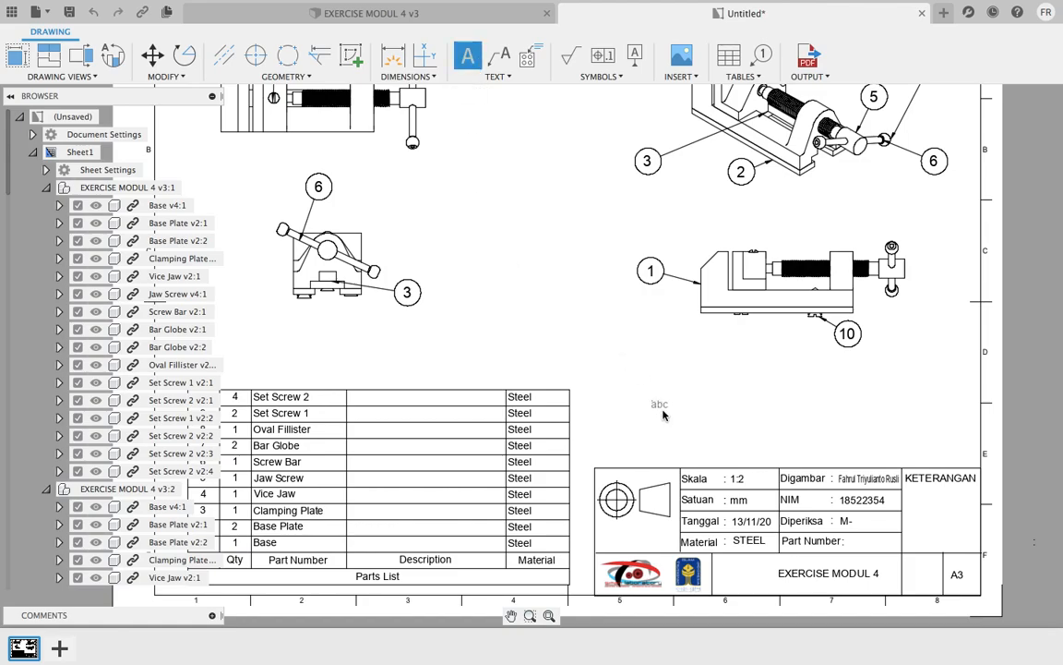
{"action": "left_click", "coordinate": [703, 435]}
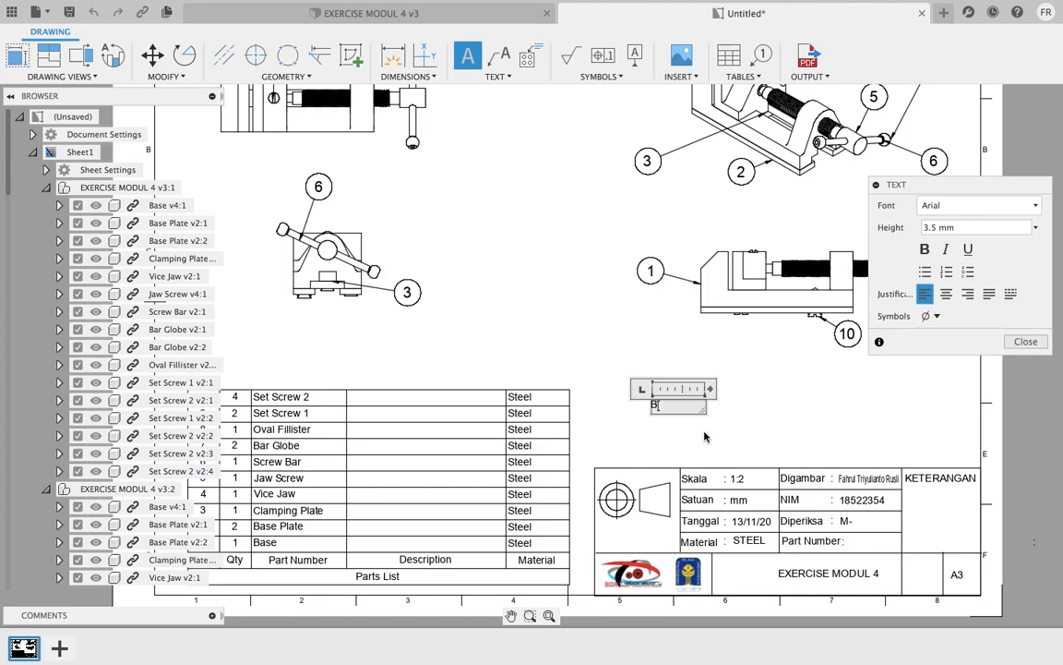
{"action": "left_click", "coordinate": [1027, 343]}
{"action": "left_click_drag", "start_coordinate": [669, 408], "coordinate": [898, 563]}
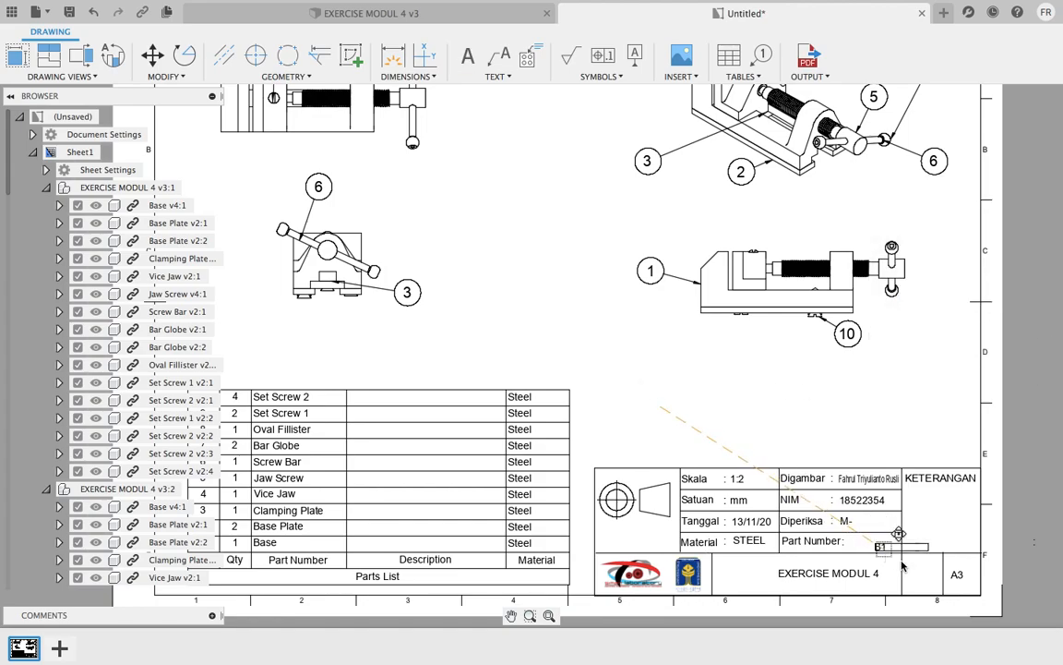
{"action": "left_click", "coordinate": [934, 567]}
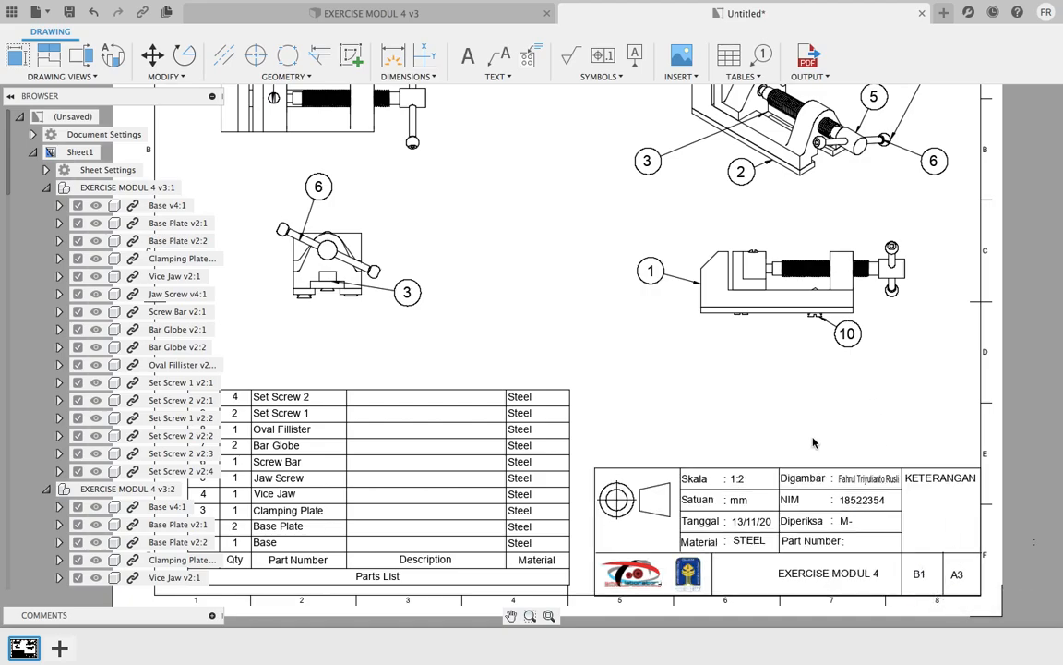
{"action": "scroll", "coordinate": [561, 396], "scroll_direction": "down", "scroll_amount": 3}
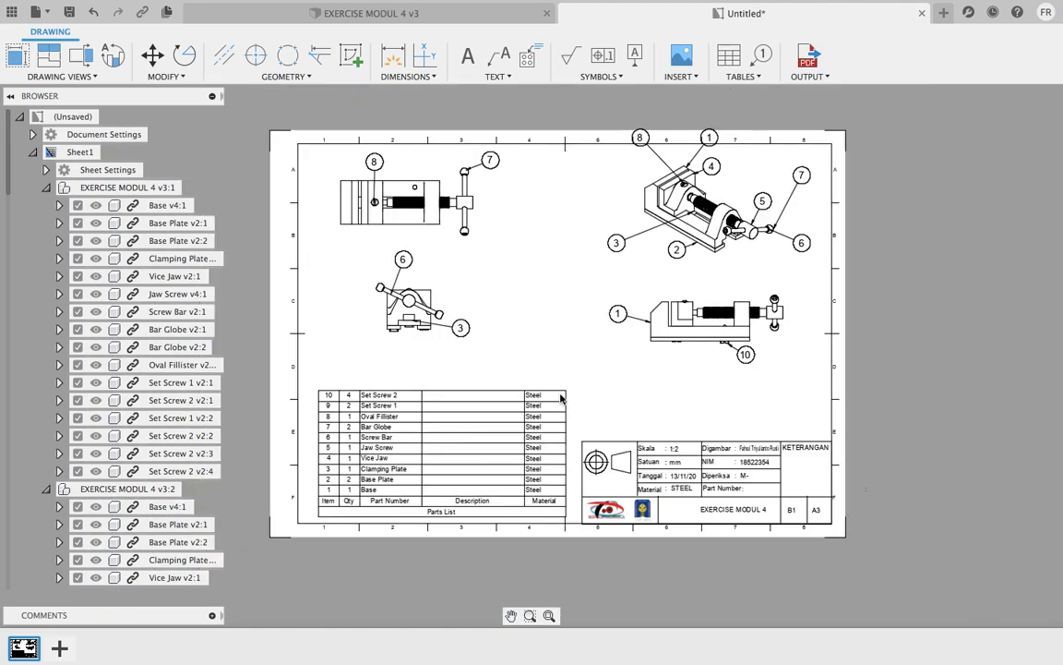
{"action": "scroll", "coordinate": [499, 346], "scroll_direction": "up", "scroll_amount": 2}
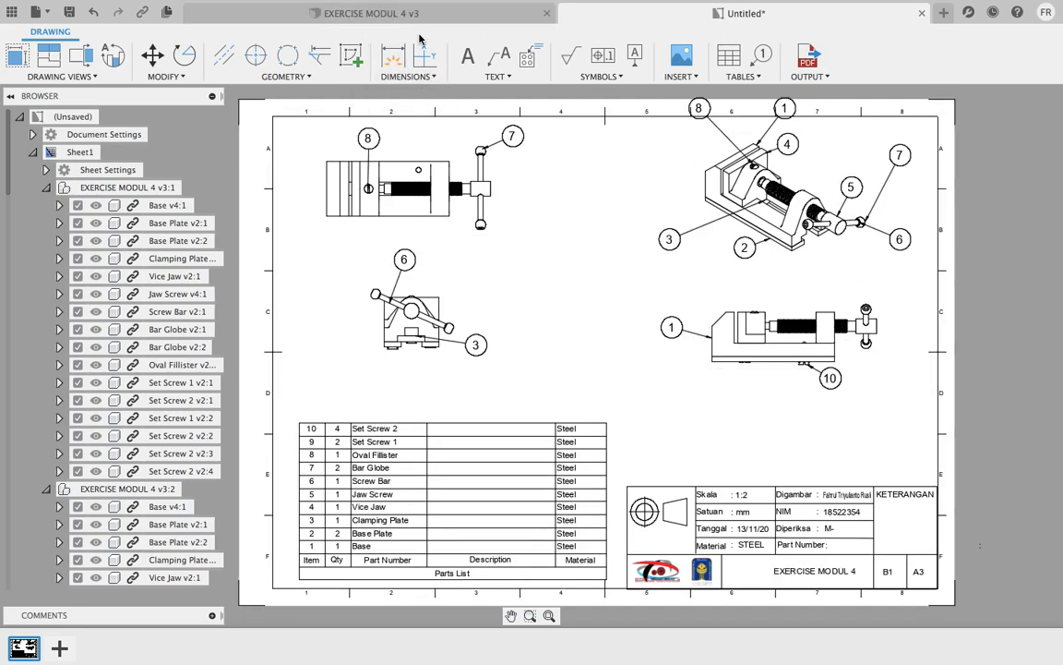
{"action": "left_click", "coordinate": [392, 55]}
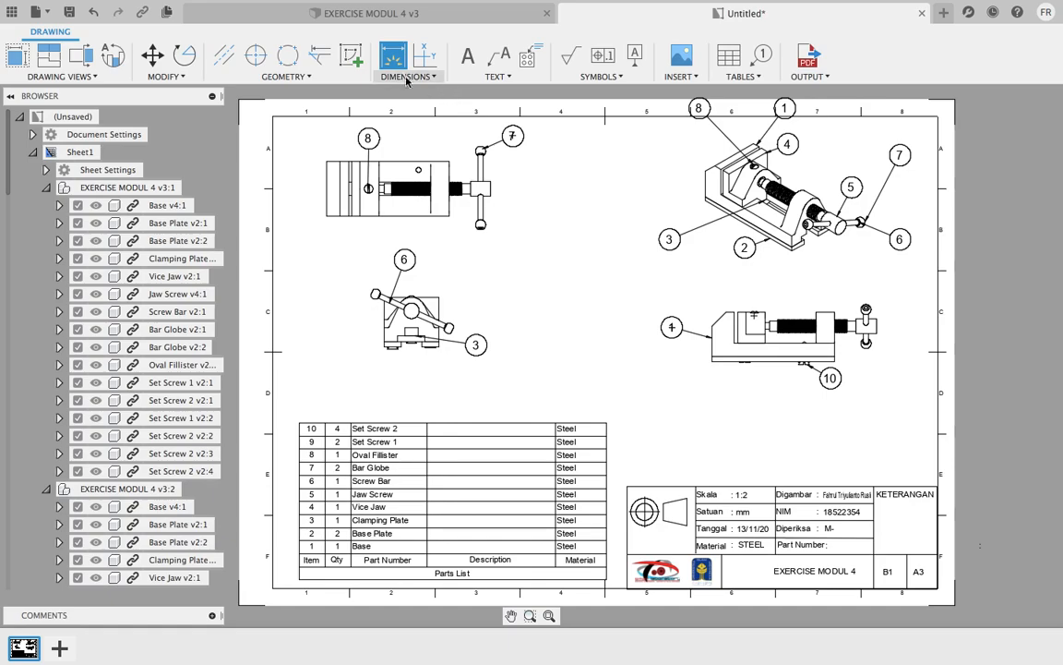
{"action": "right_click", "coordinate": [569, 218]}
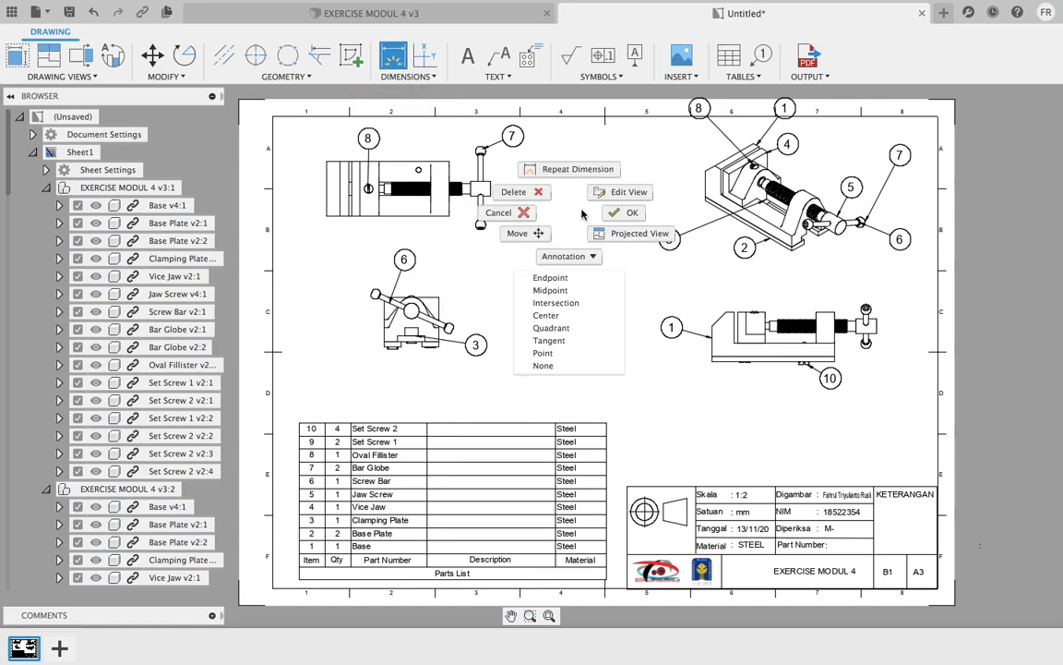
{"action": "key", "text": "Escape"}
- Save the drawing as EXERCISE MODUL 4 Drawing in the BENCH VICE folder
{"action": "scroll", "coordinate": [576, 231], "scroll_direction": "down", "scroll_amount": 3}
{"action": "middle_click_drag", "start_coordinate": [576, 231], "coordinate": [575, 266]}
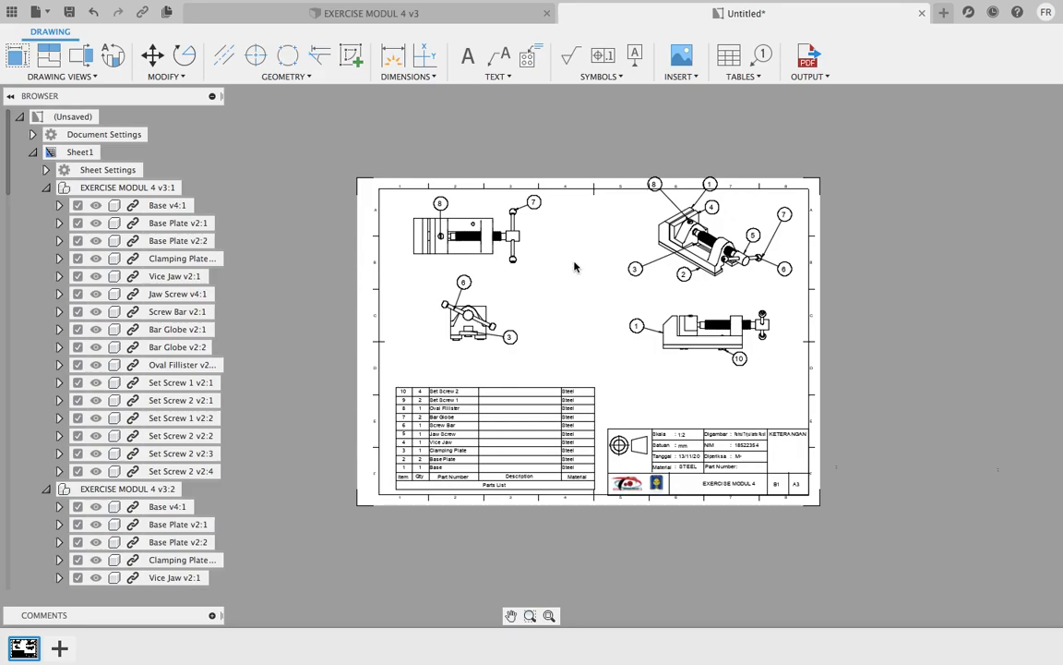
{"action": "scroll", "coordinate": [575, 267], "scroll_direction": "up", "scroll_amount": 2}
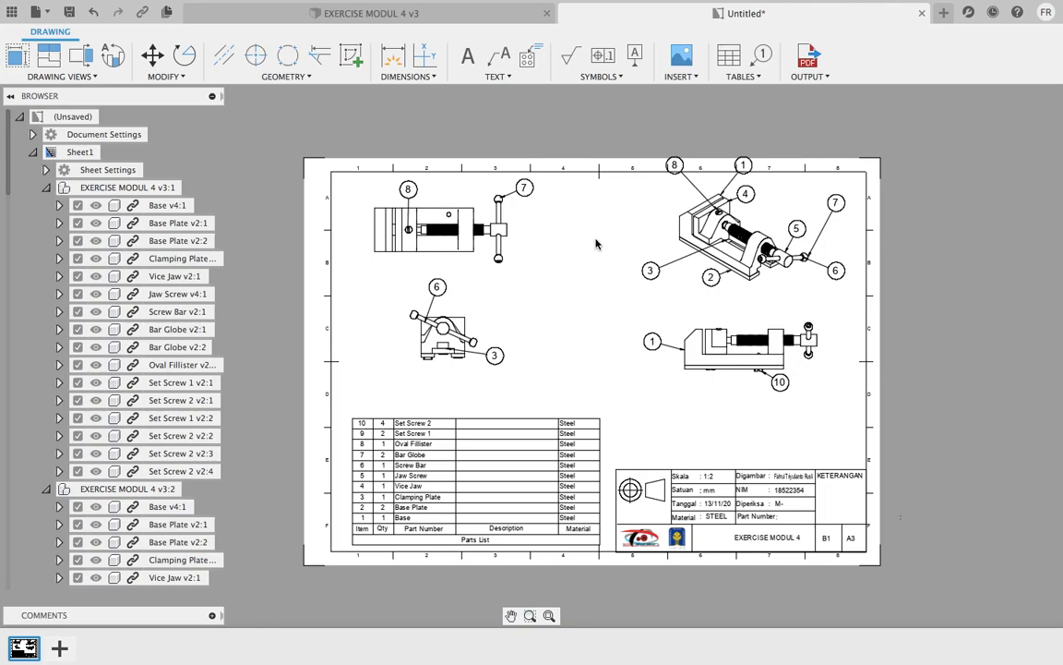
{"action": "key", "text": "ctrl+s"}
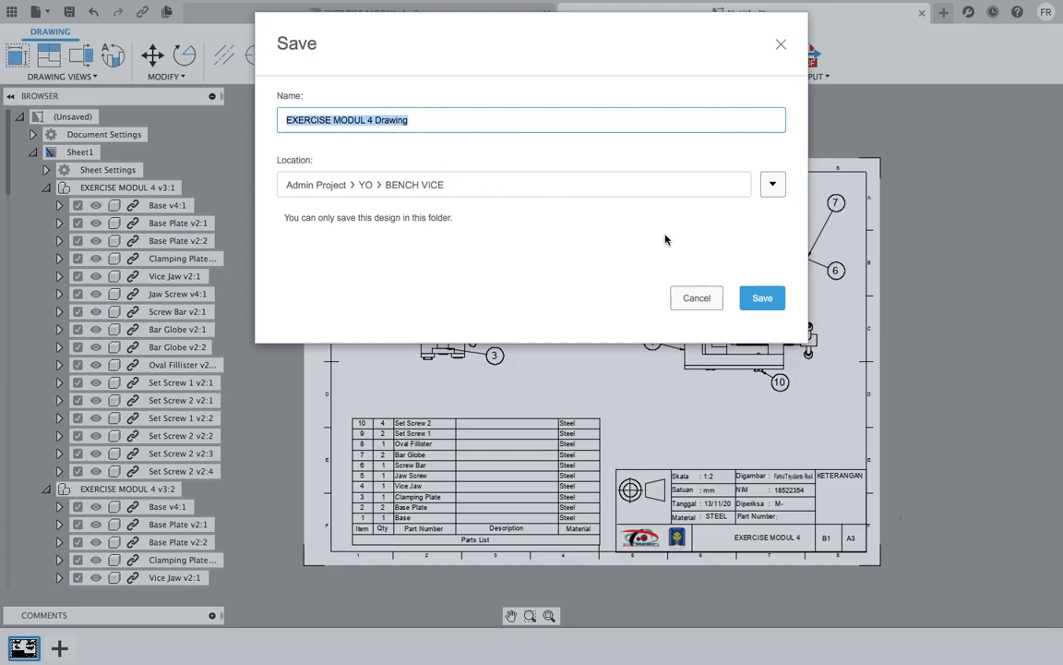
{"action": "left_click", "coordinate": [764, 298]}
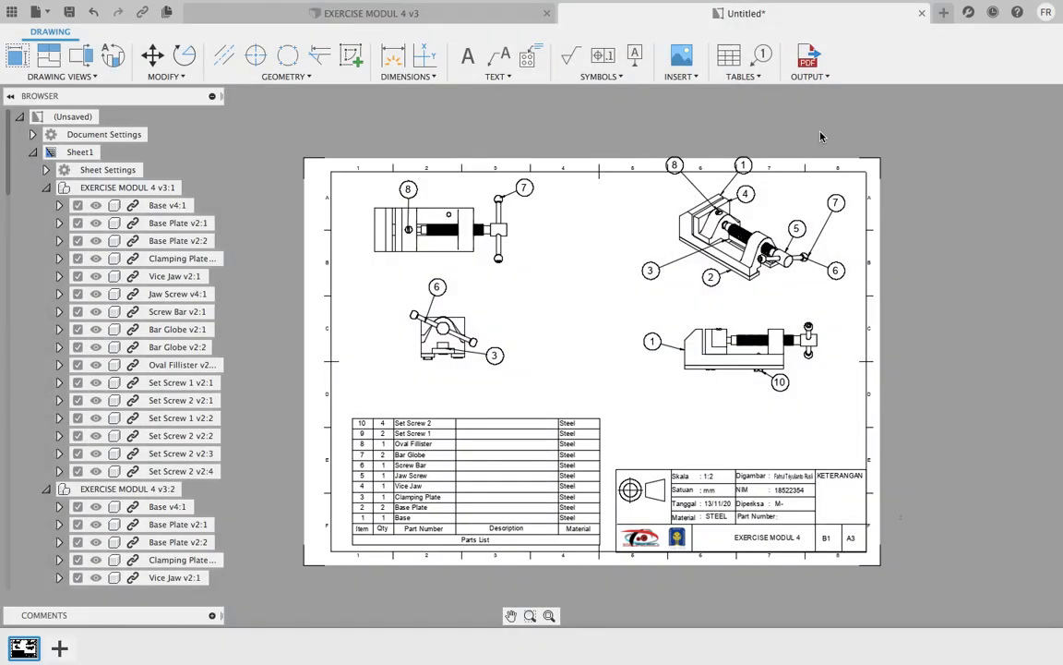
- Open the choice of output formats for the drawing
{"action": "left_click", "coordinate": [831, 78]}
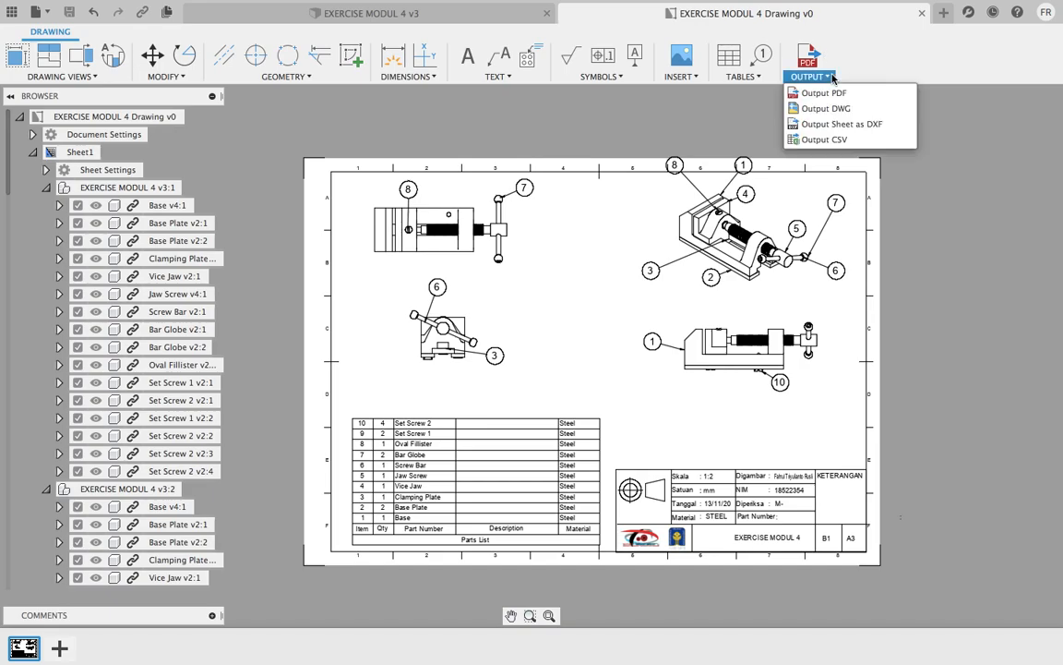